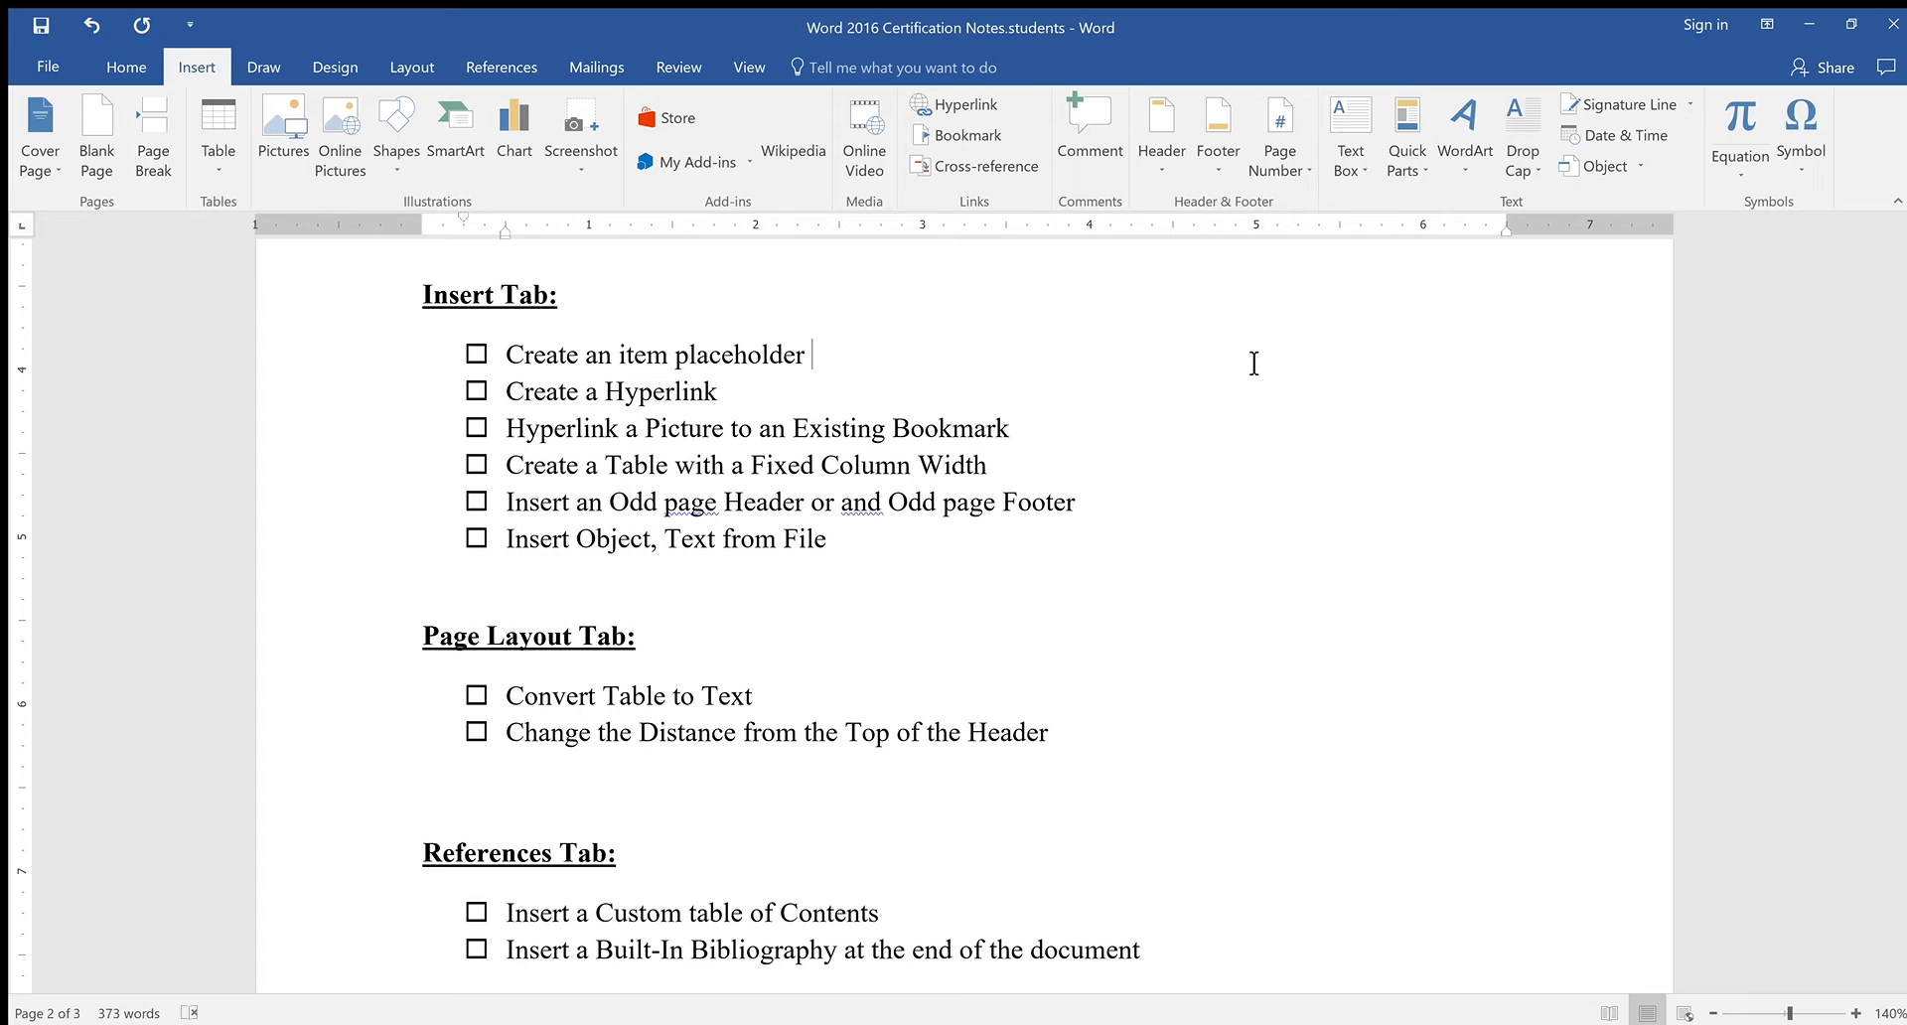
Put the cursor after 'Create an item placeholder' and insert a Subject document-property field there
{"action": "left_click", "coordinate": [1255, 364]}
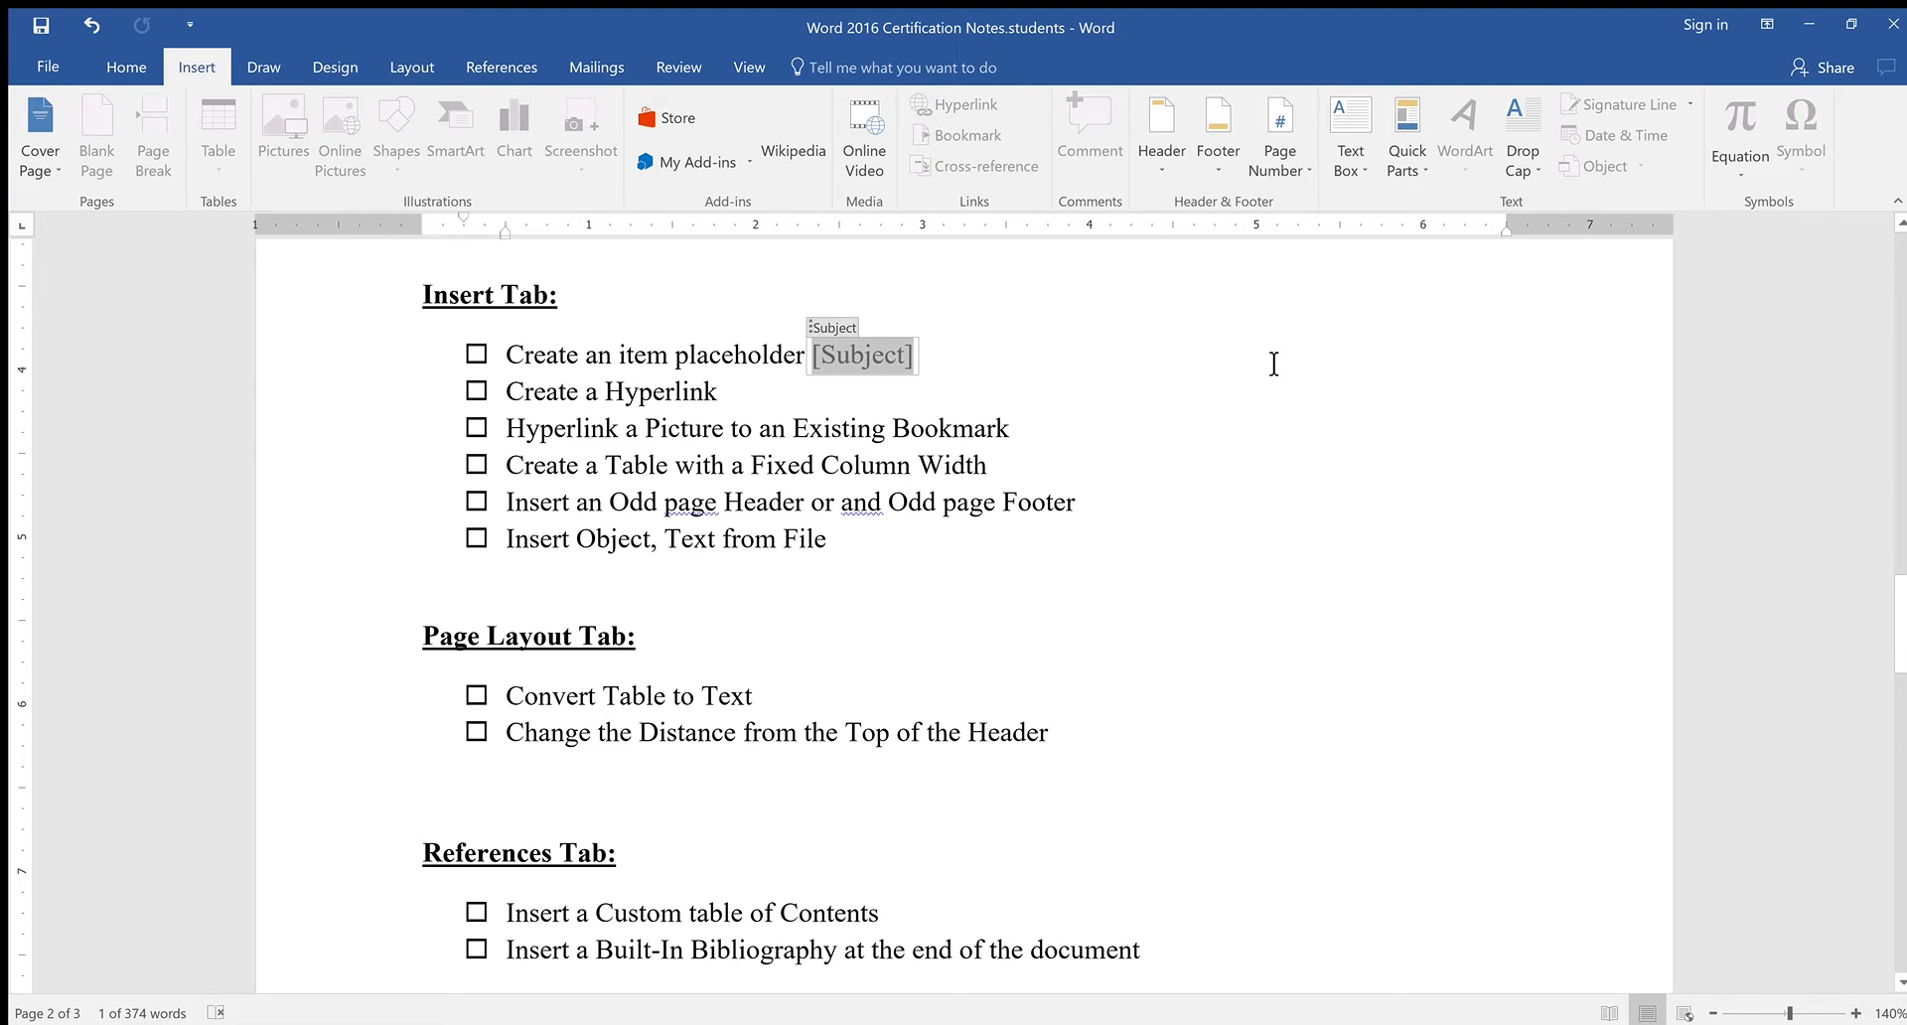
Fill the Subject placeholder with 'MS Word Notes', removing the stray typed text first
{"action": "left_click", "coordinate": [1100, 468]}
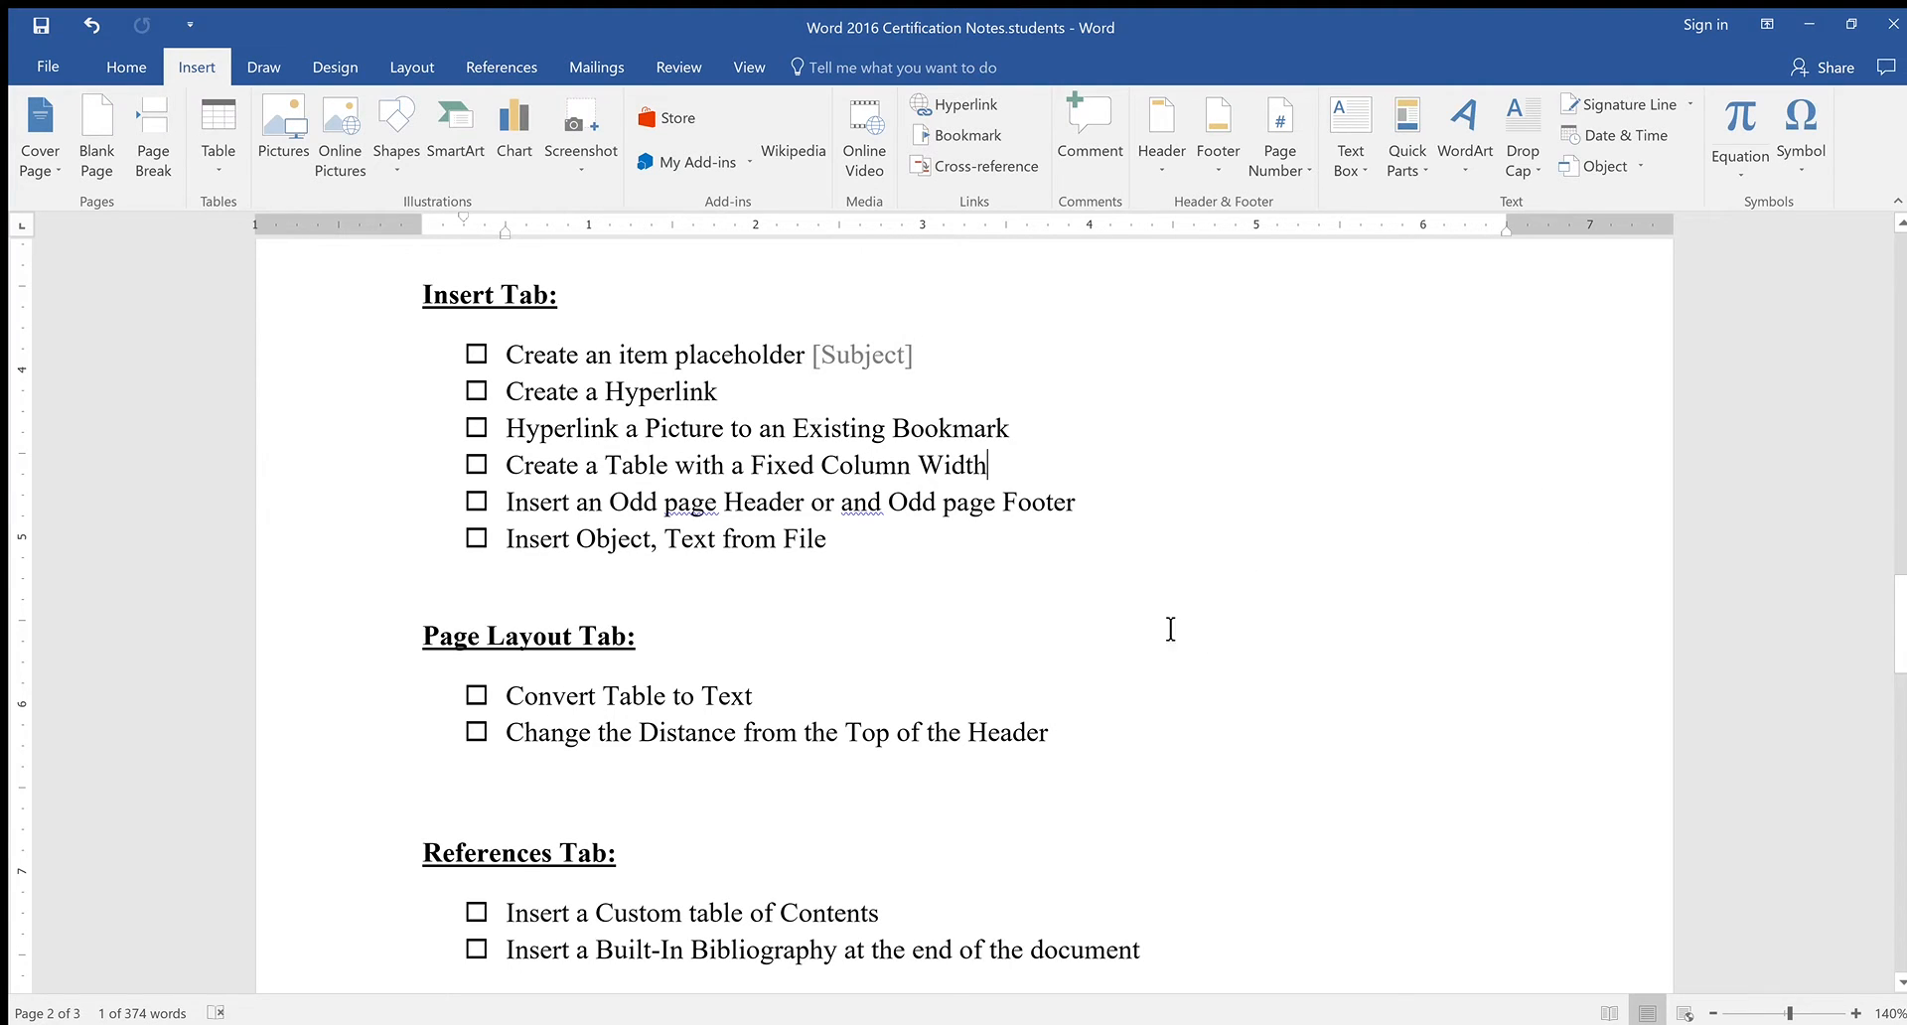
{"action": "left_click", "coordinate": [882, 354]}
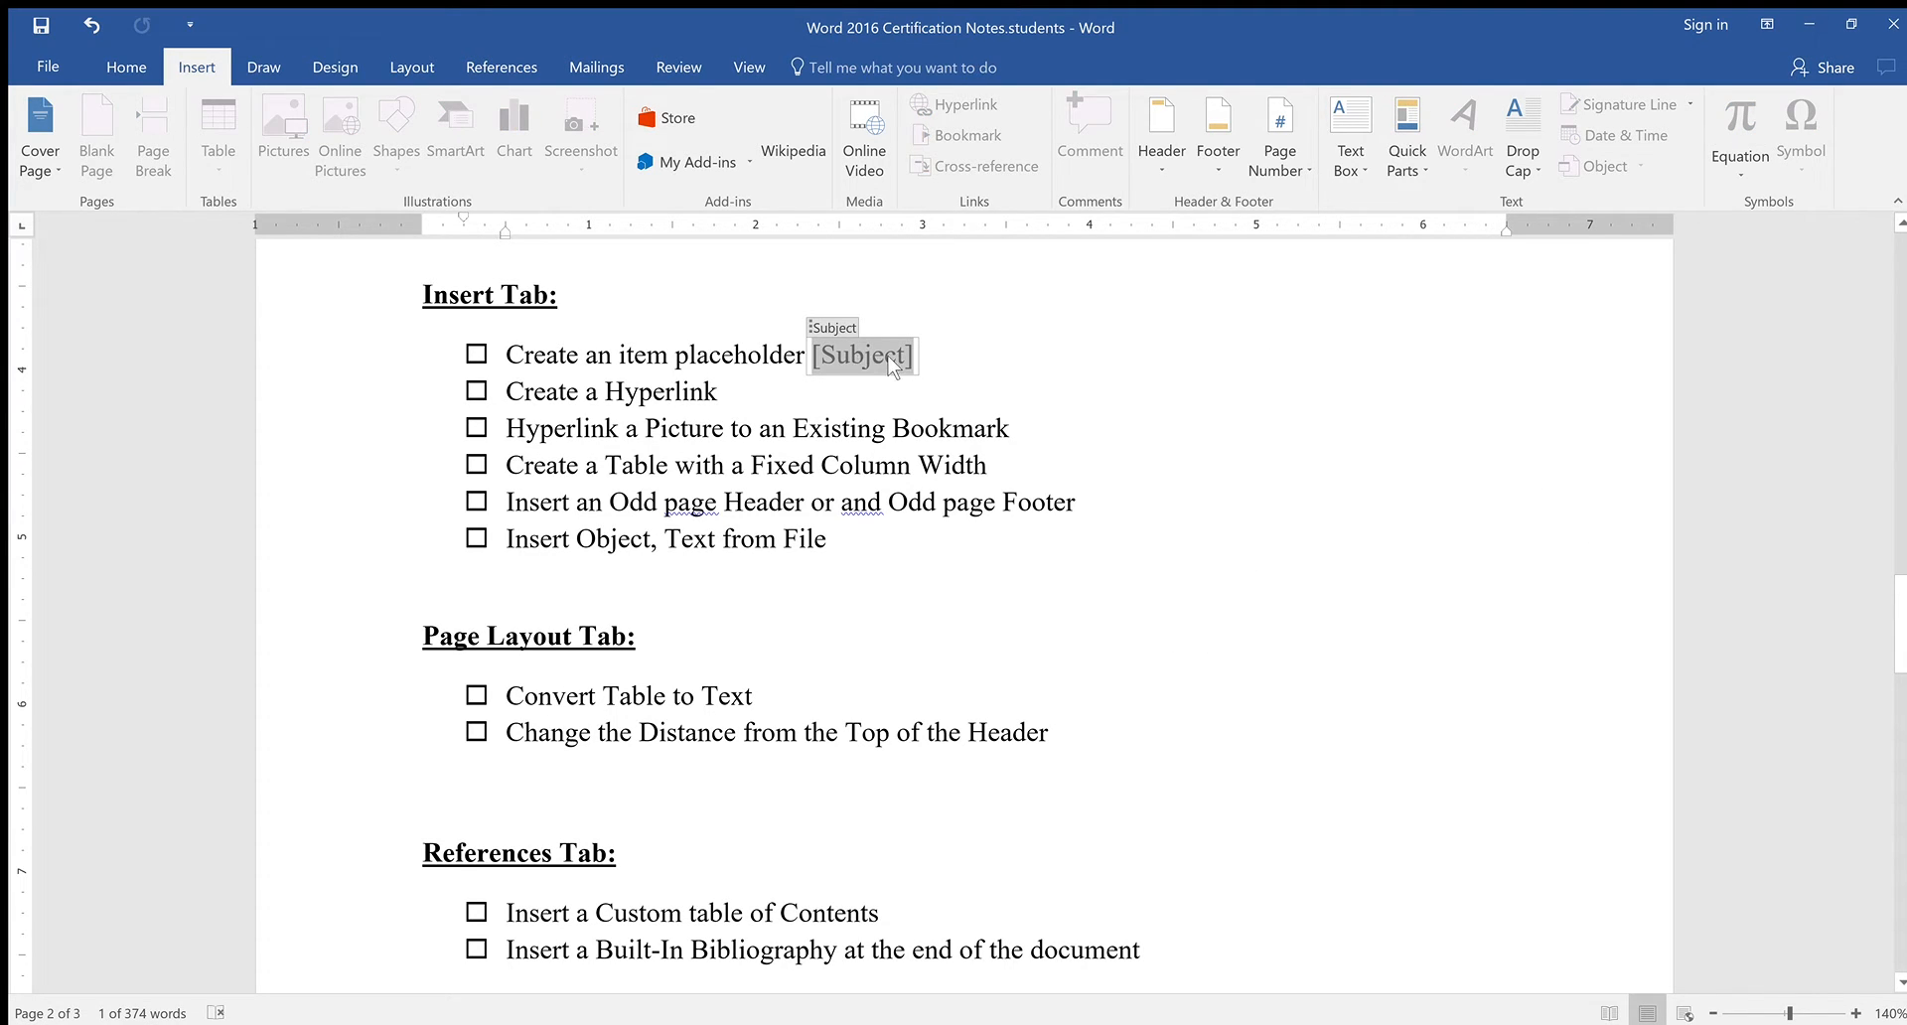
{"action": "type", "text": "bhv,v,nv"}
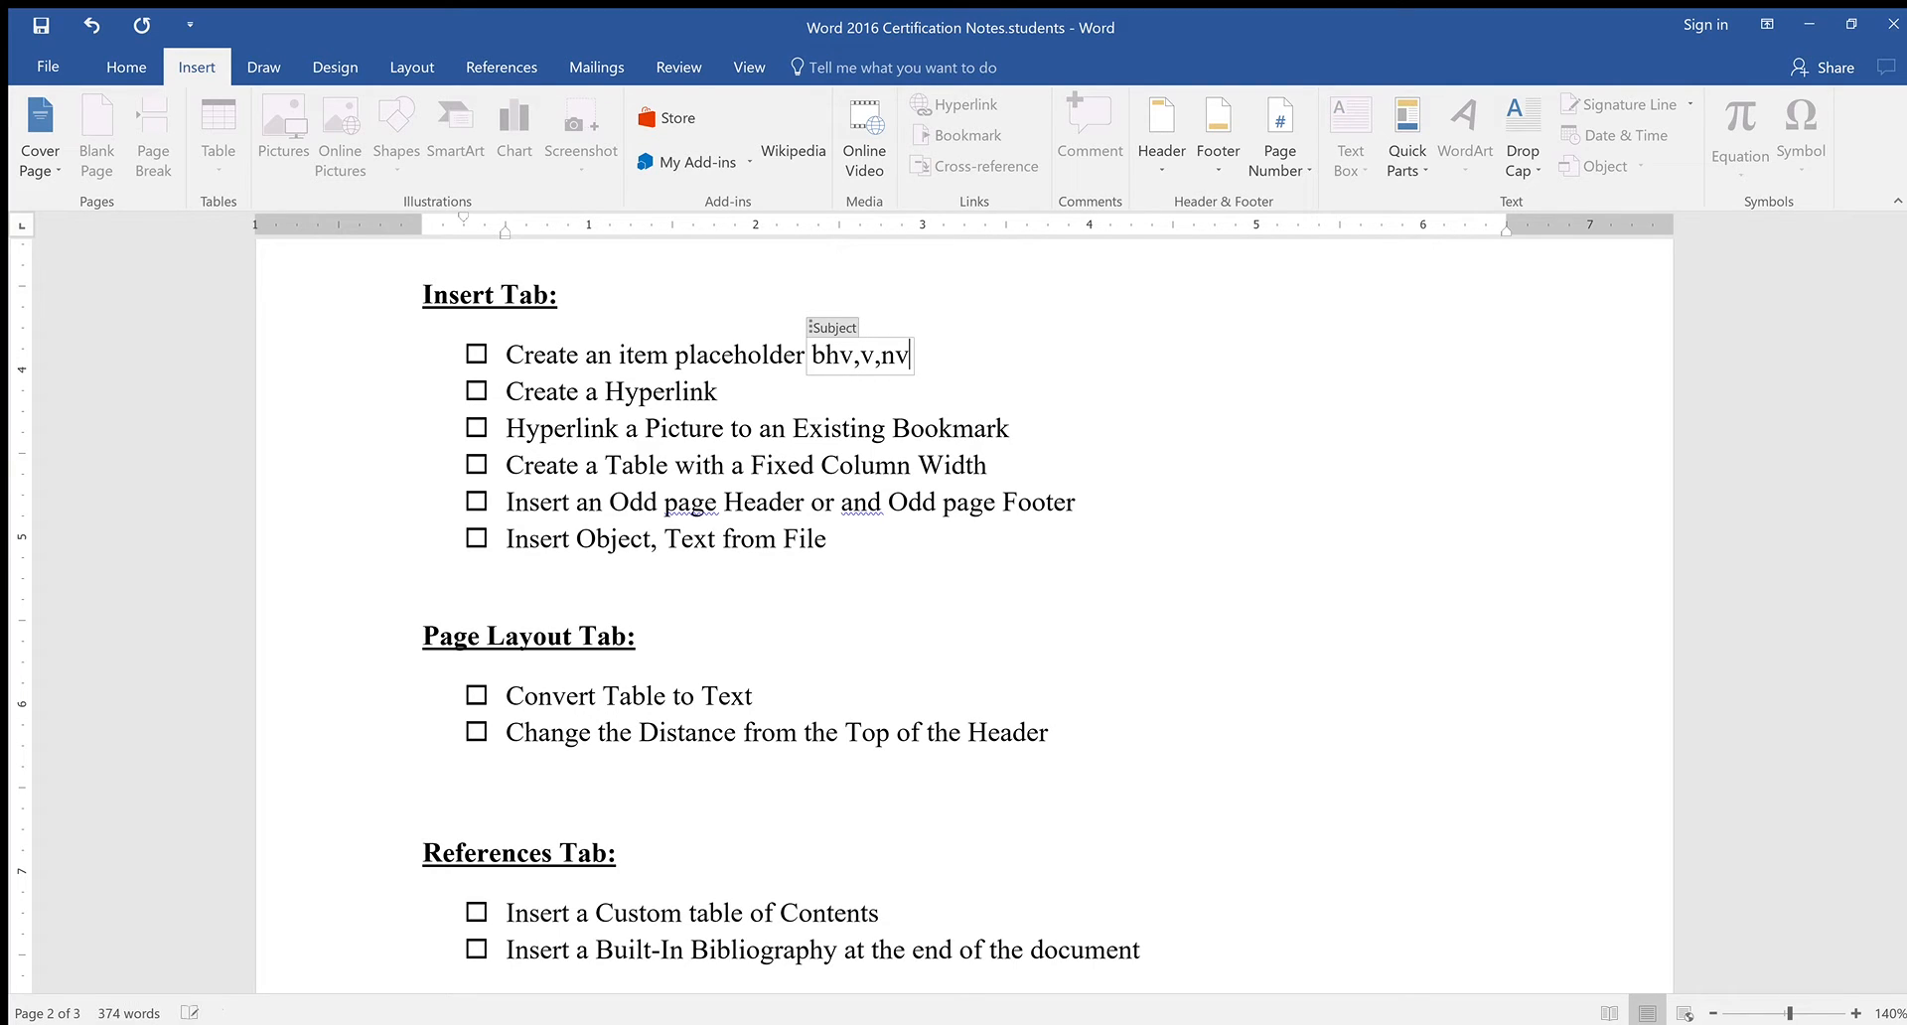
{"action": "key", "text": "BackSpace"}
{"action": "key", "text": "BackSpace"}
{"action": "key", "text": "BackSpace"}
{"action": "key", "text": "BackSpace"}
{"action": "key", "text": "BackSpace"}
{"action": "key", "text": "BackSpace"}
{"action": "key", "text": "BackSpace"}
{"action": "key", "text": "BackSpace"}
{"action": "type", "text": "MS Word Notes"}
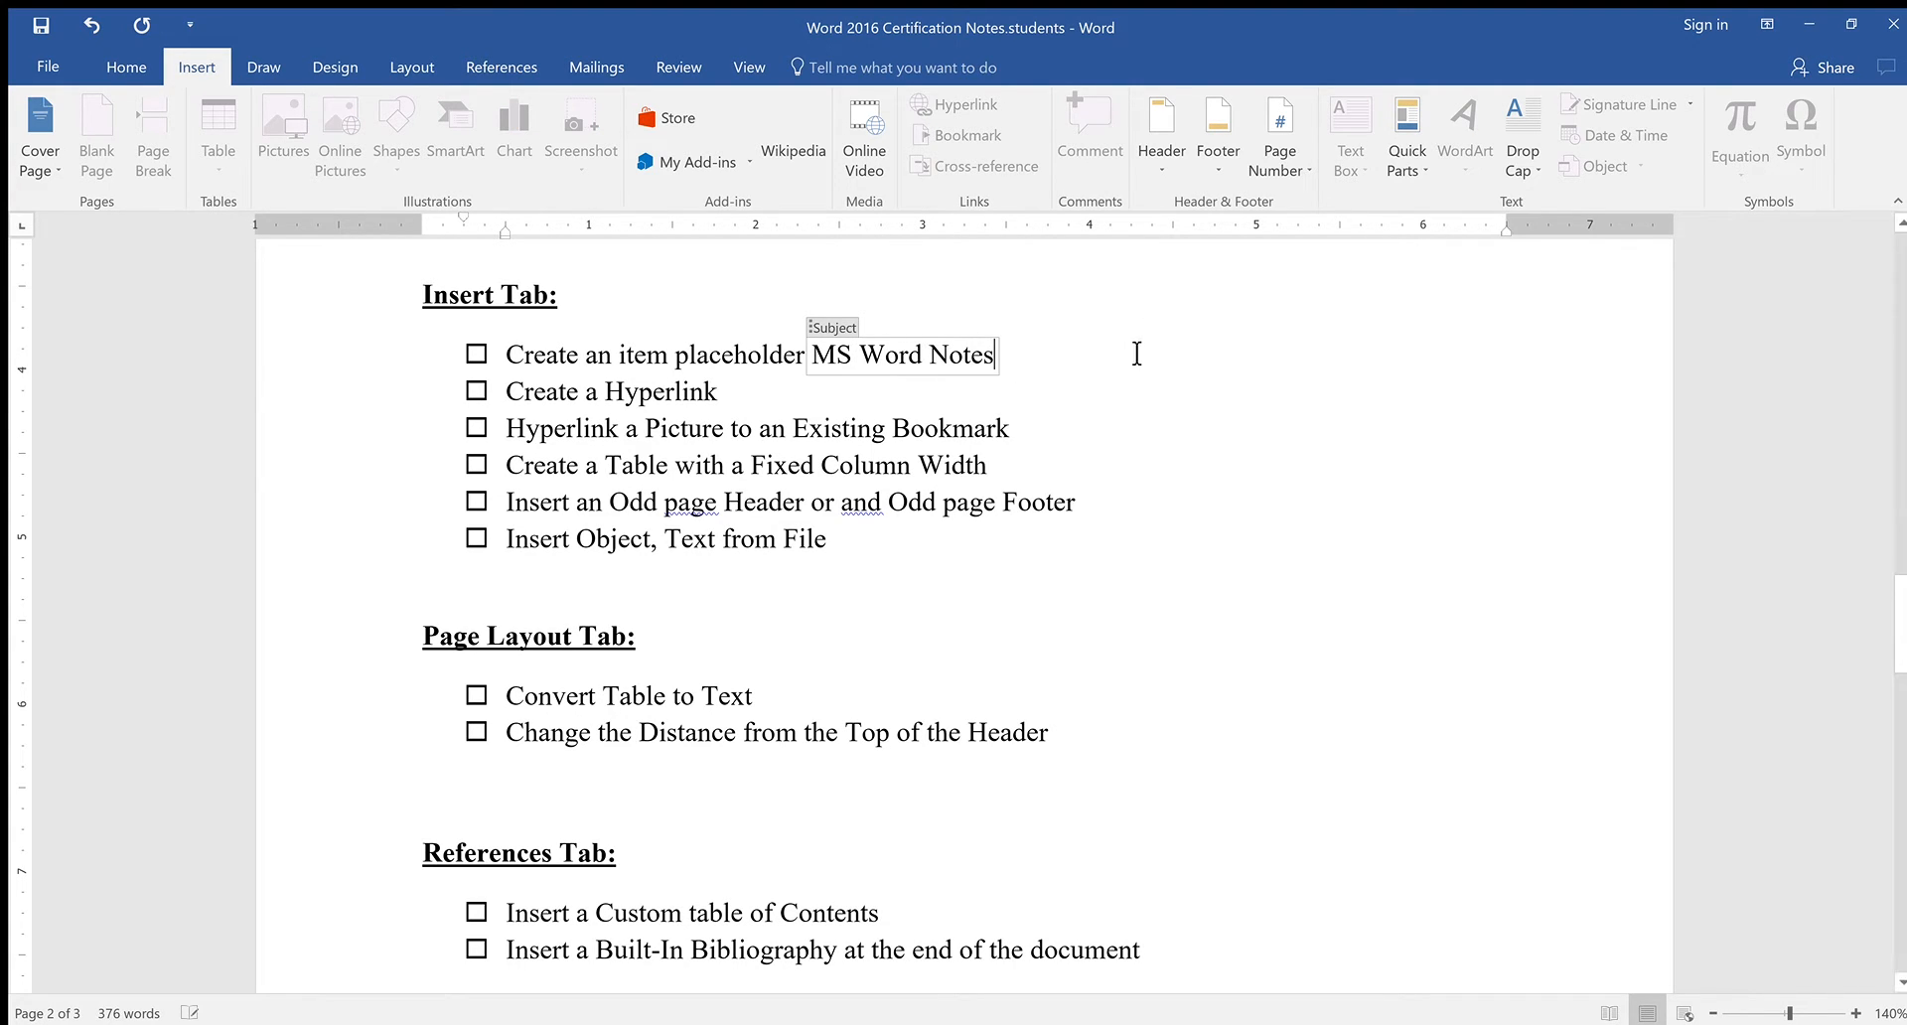
{"action": "left_click", "coordinate": [1179, 388]}
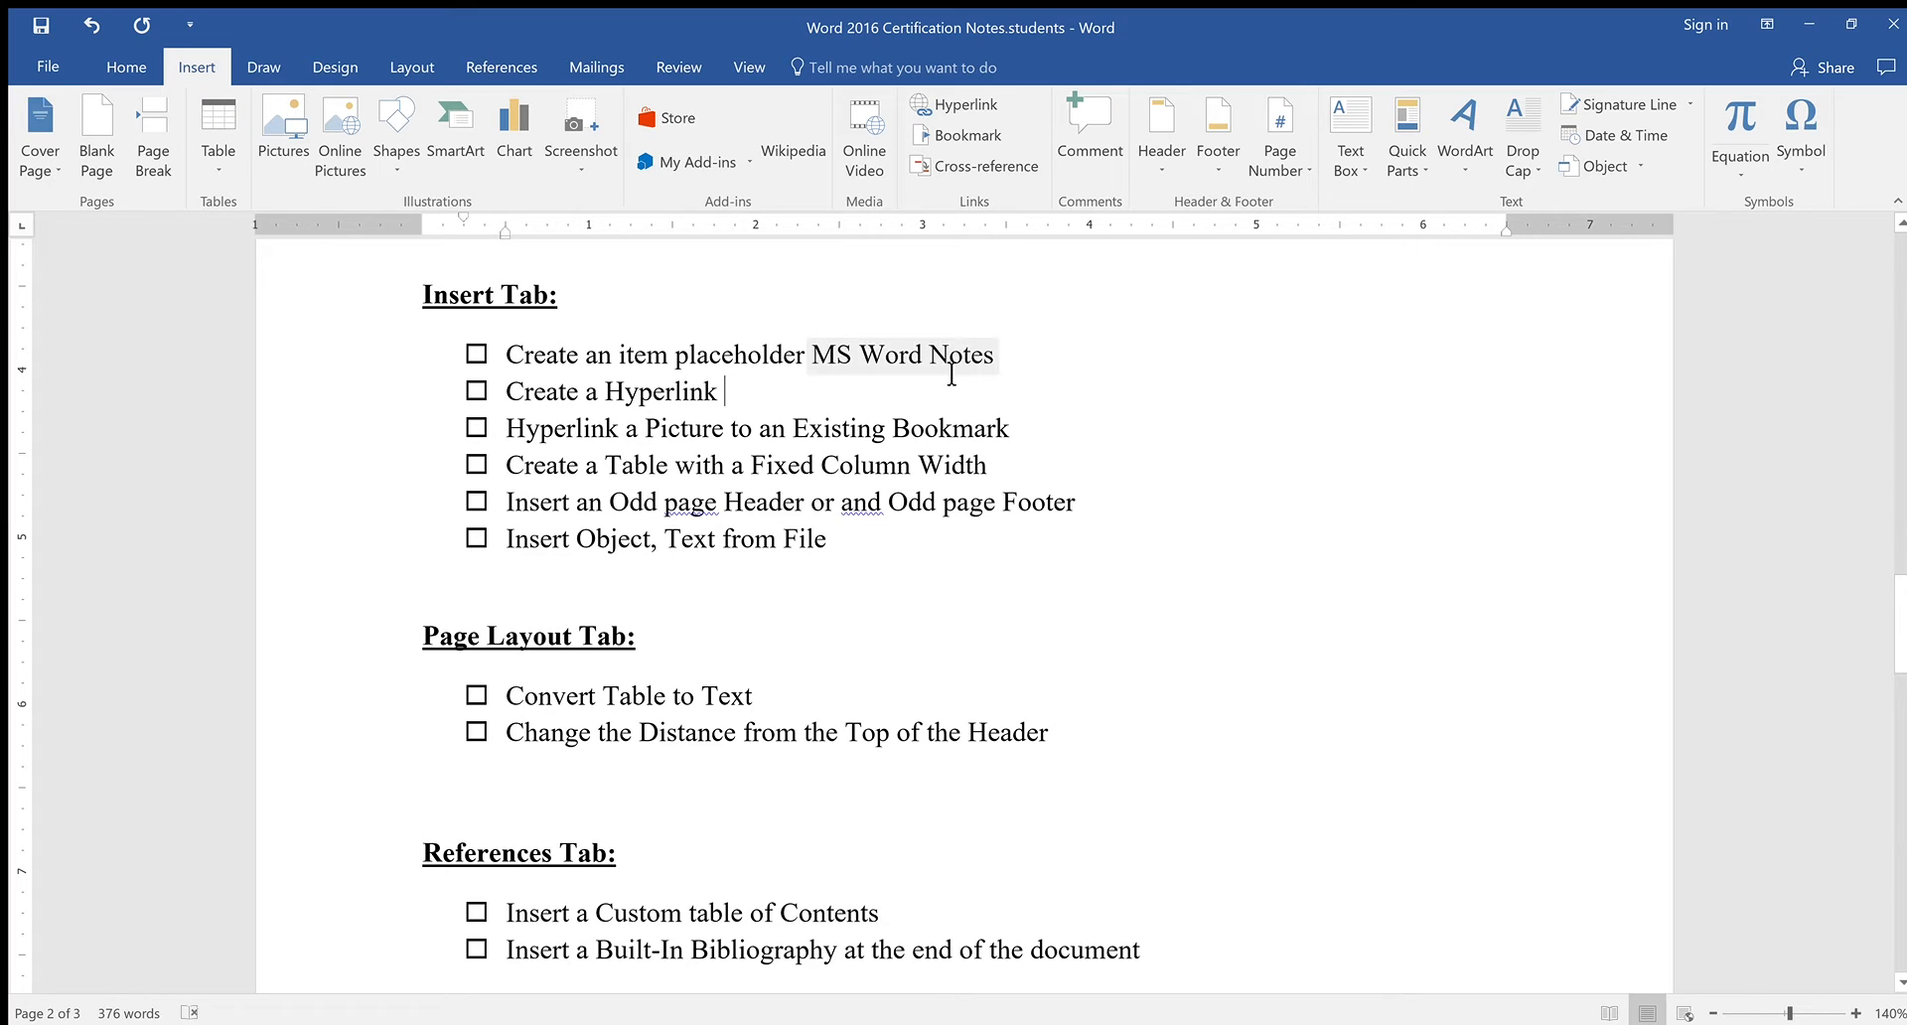
{"action": "left_click", "coordinate": [882, 358]}
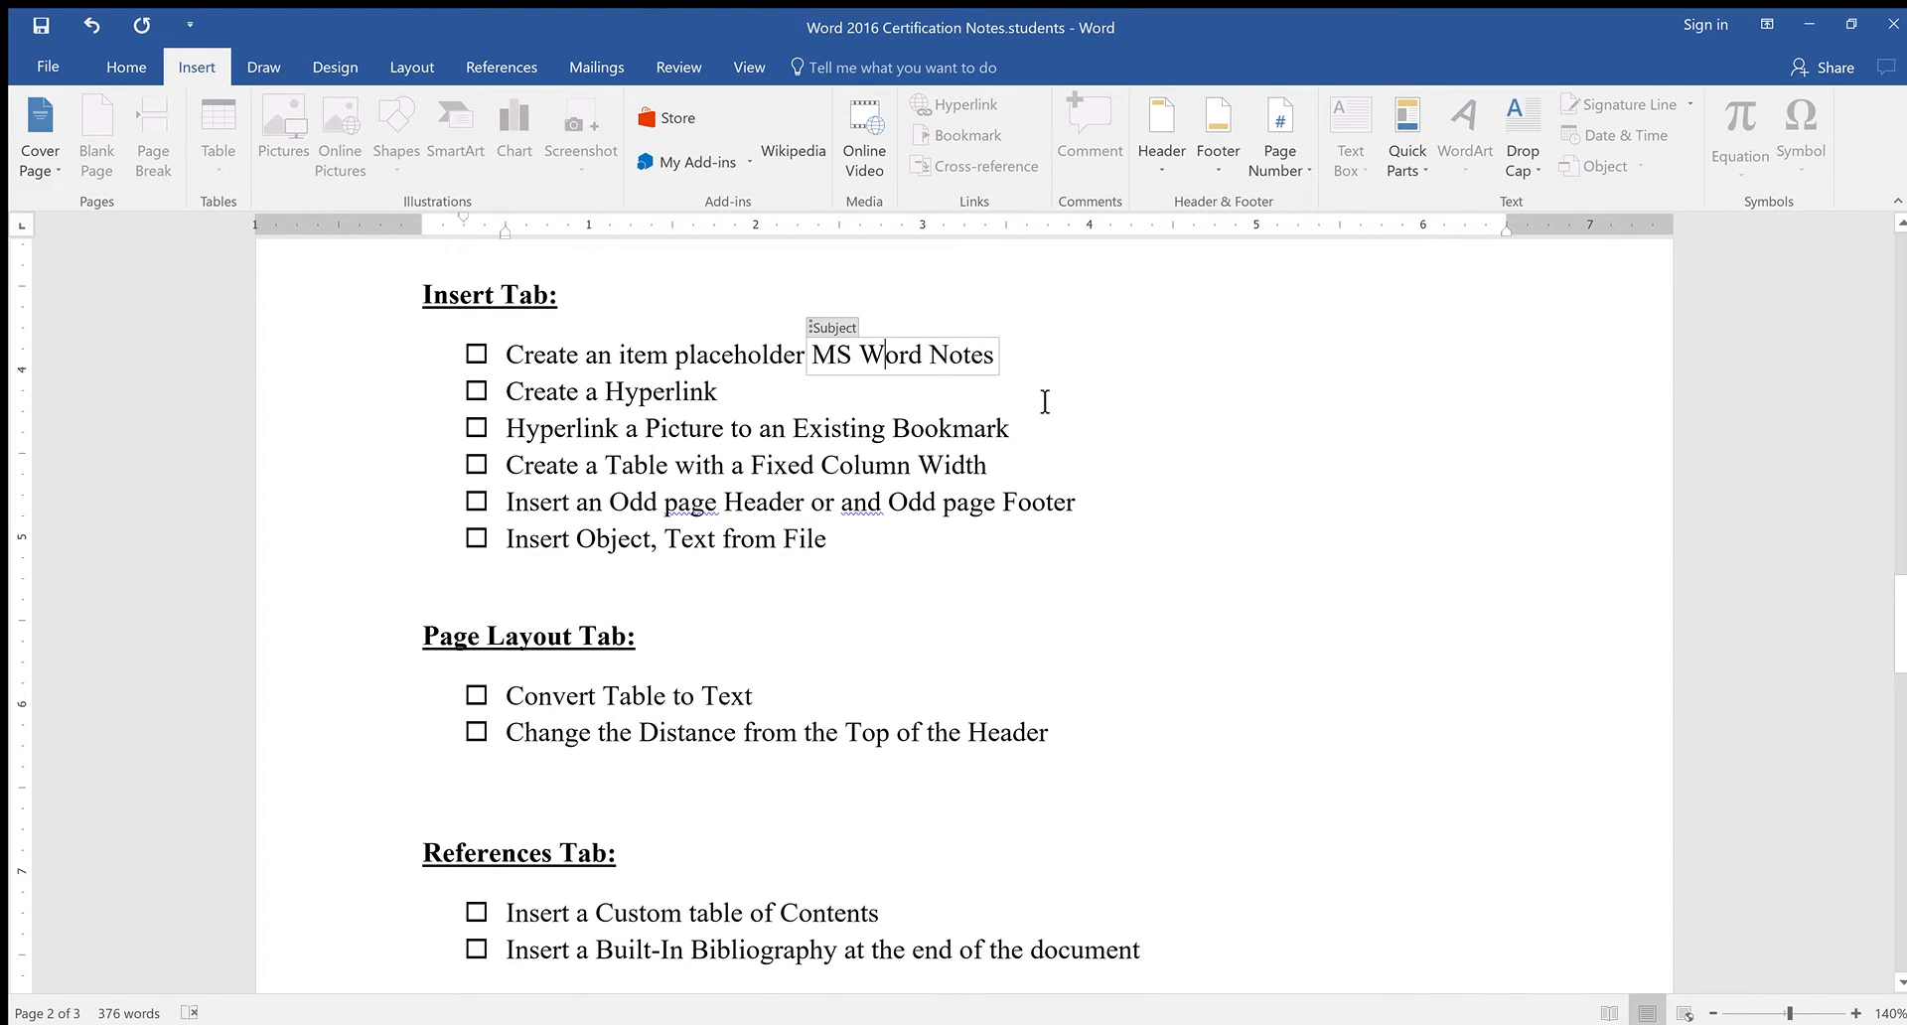
{"action": "key", "text": "End"}
{"action": "left_click", "coordinate": [799, 407]}
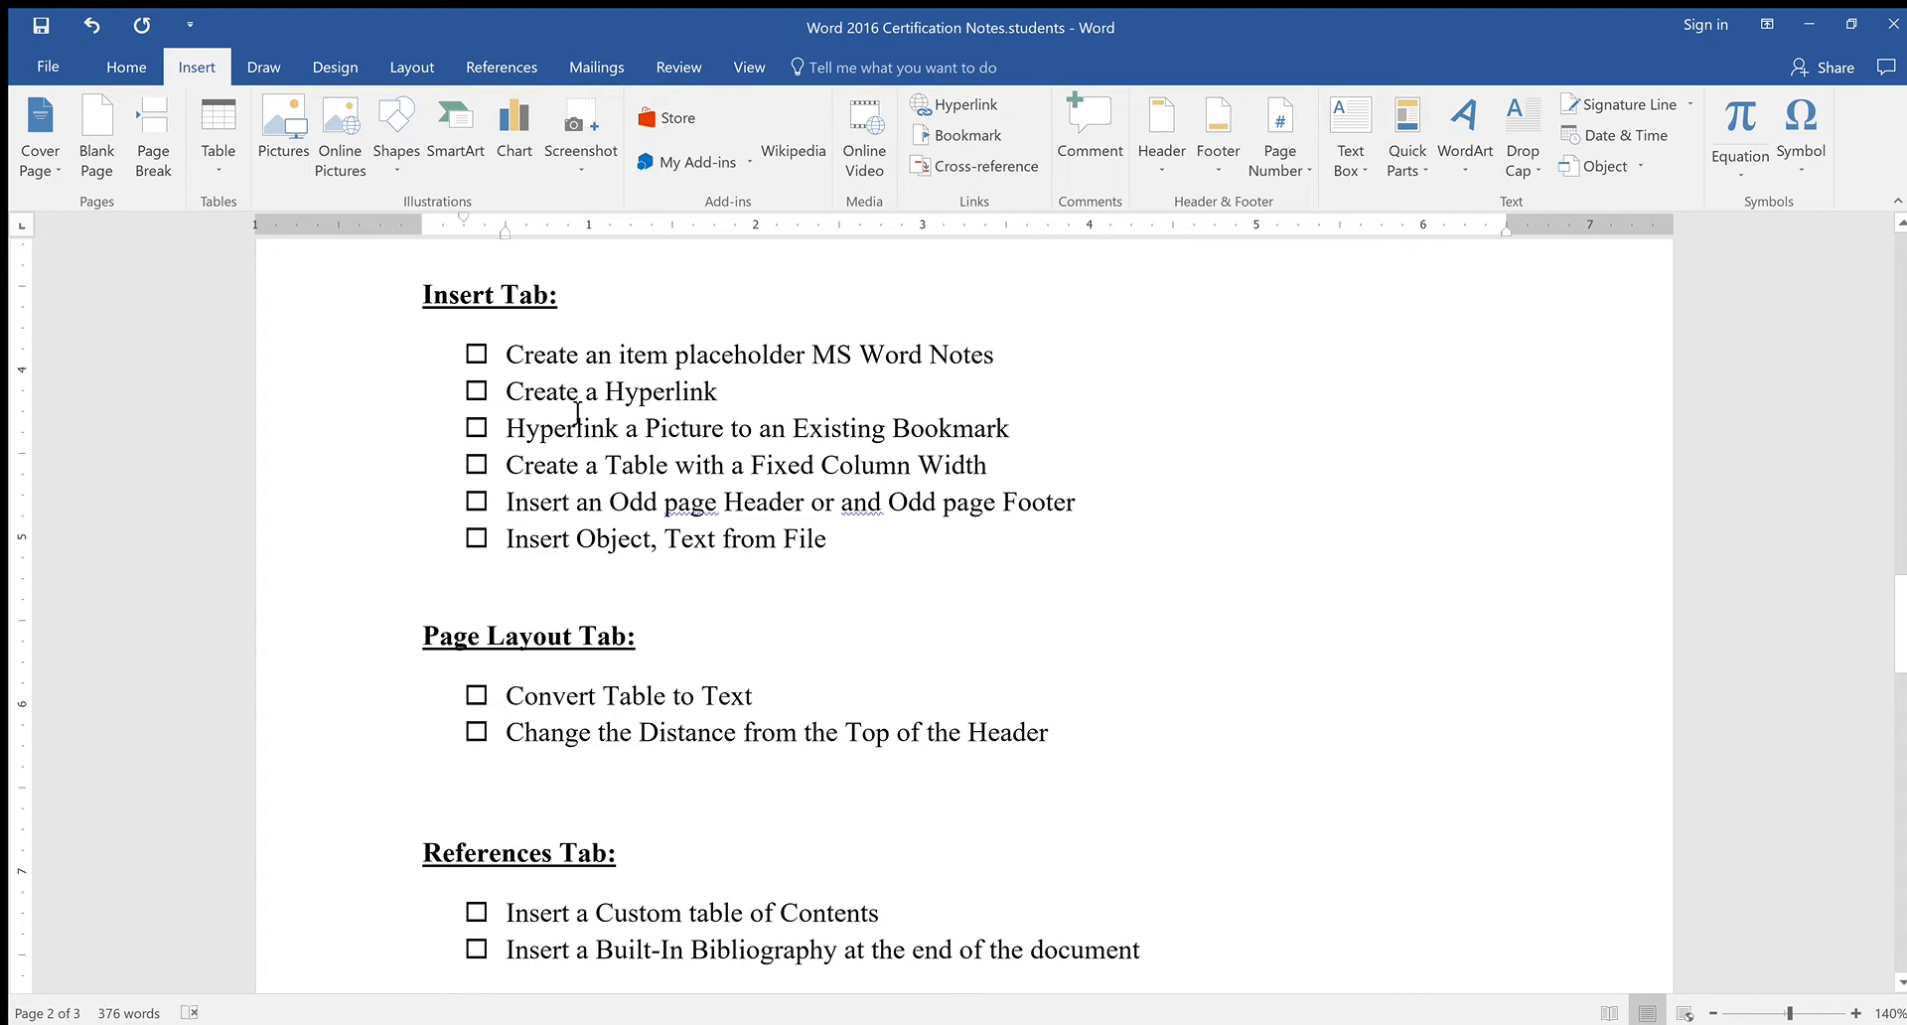
Link the word 'Hyperlink' in the 'Create a Hyperlink' item to a web address and test it
{"action": "left_click_drag", "start_coordinate": [616, 401], "coordinate": [726, 400]}
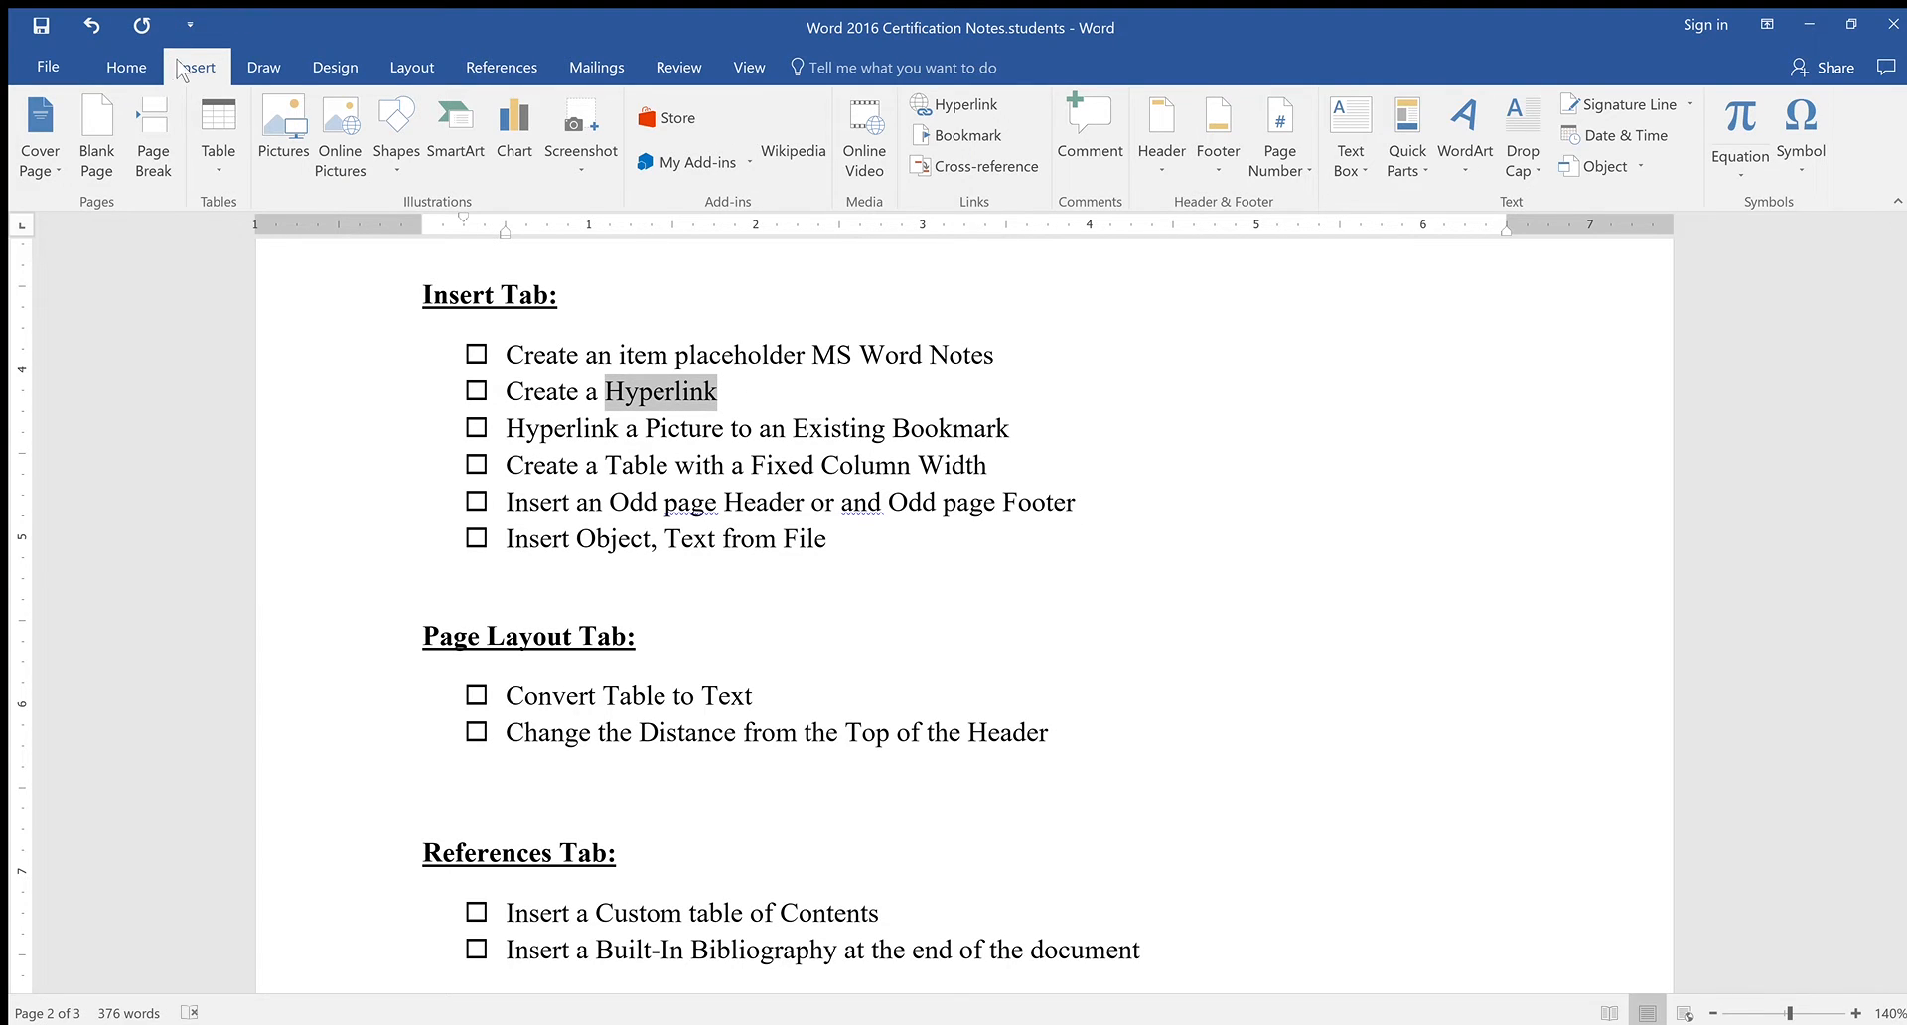
{"action": "left_click", "coordinate": [976, 96]}
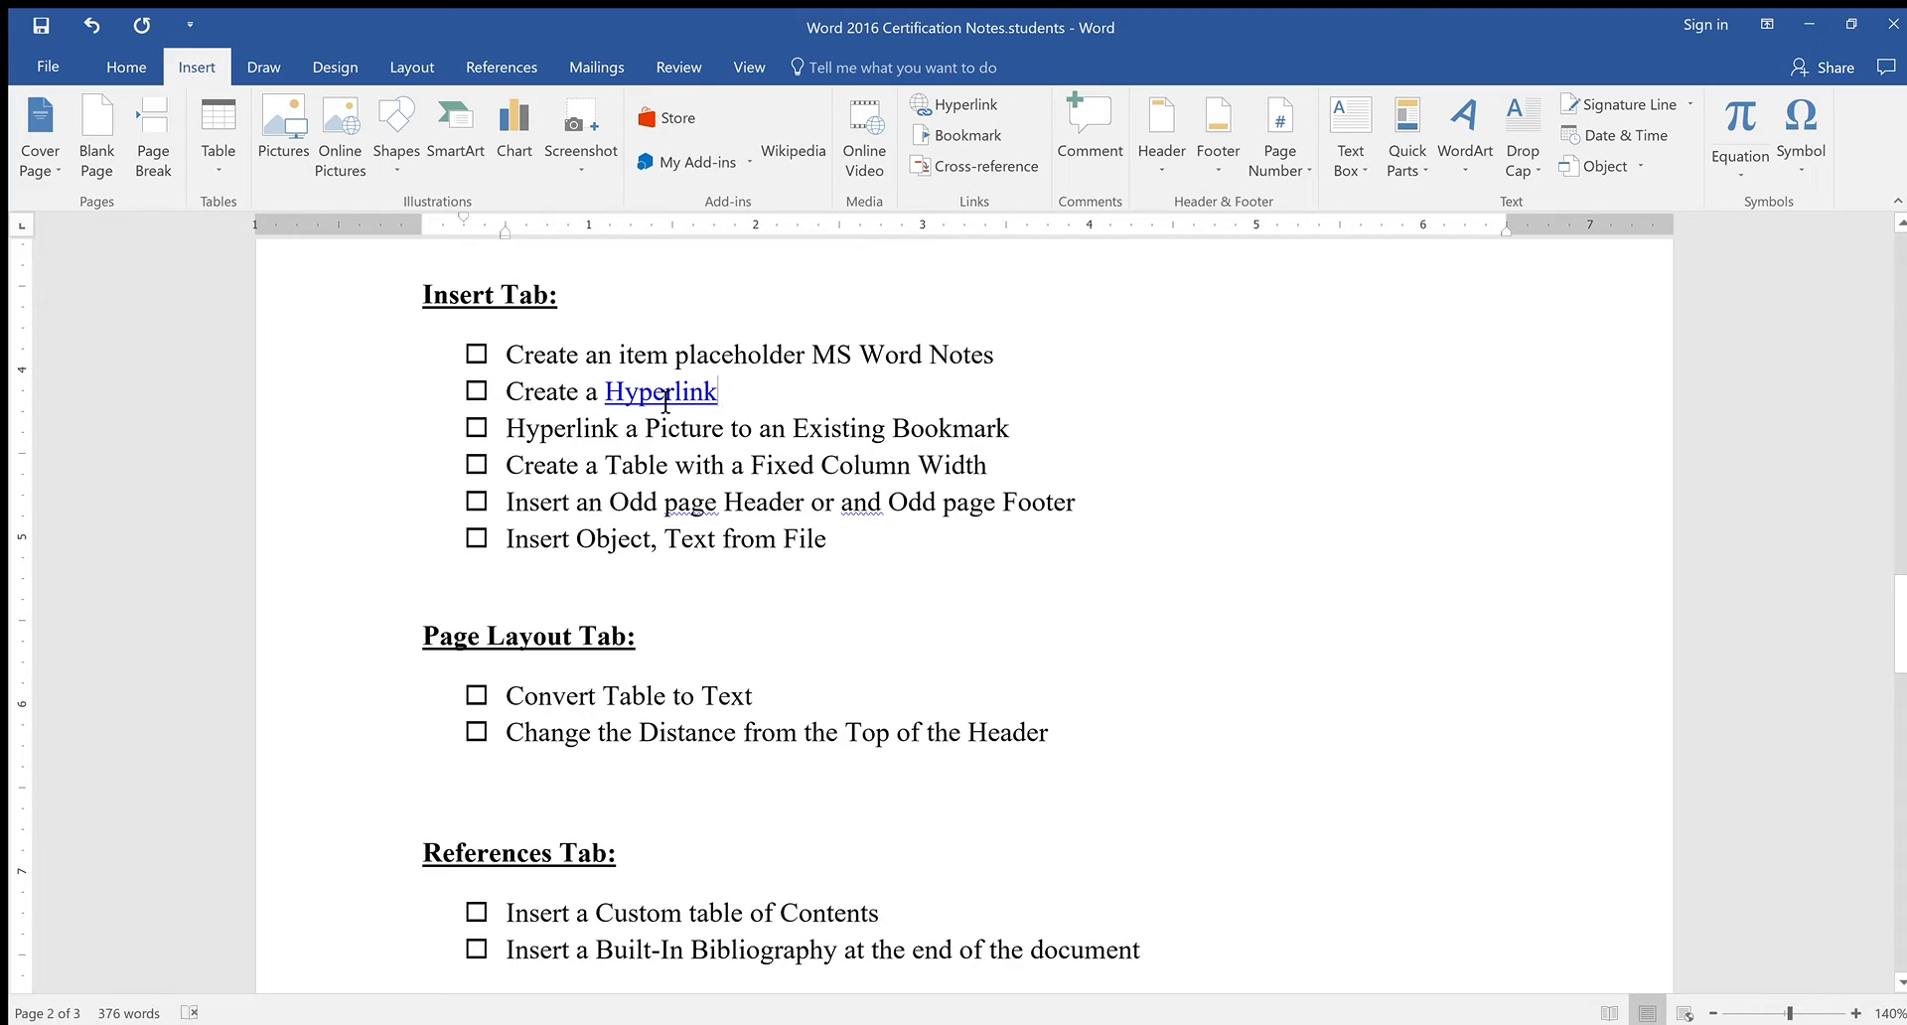
{"action": "left_click", "coordinate": [700, 395], "text": "ctrl"}
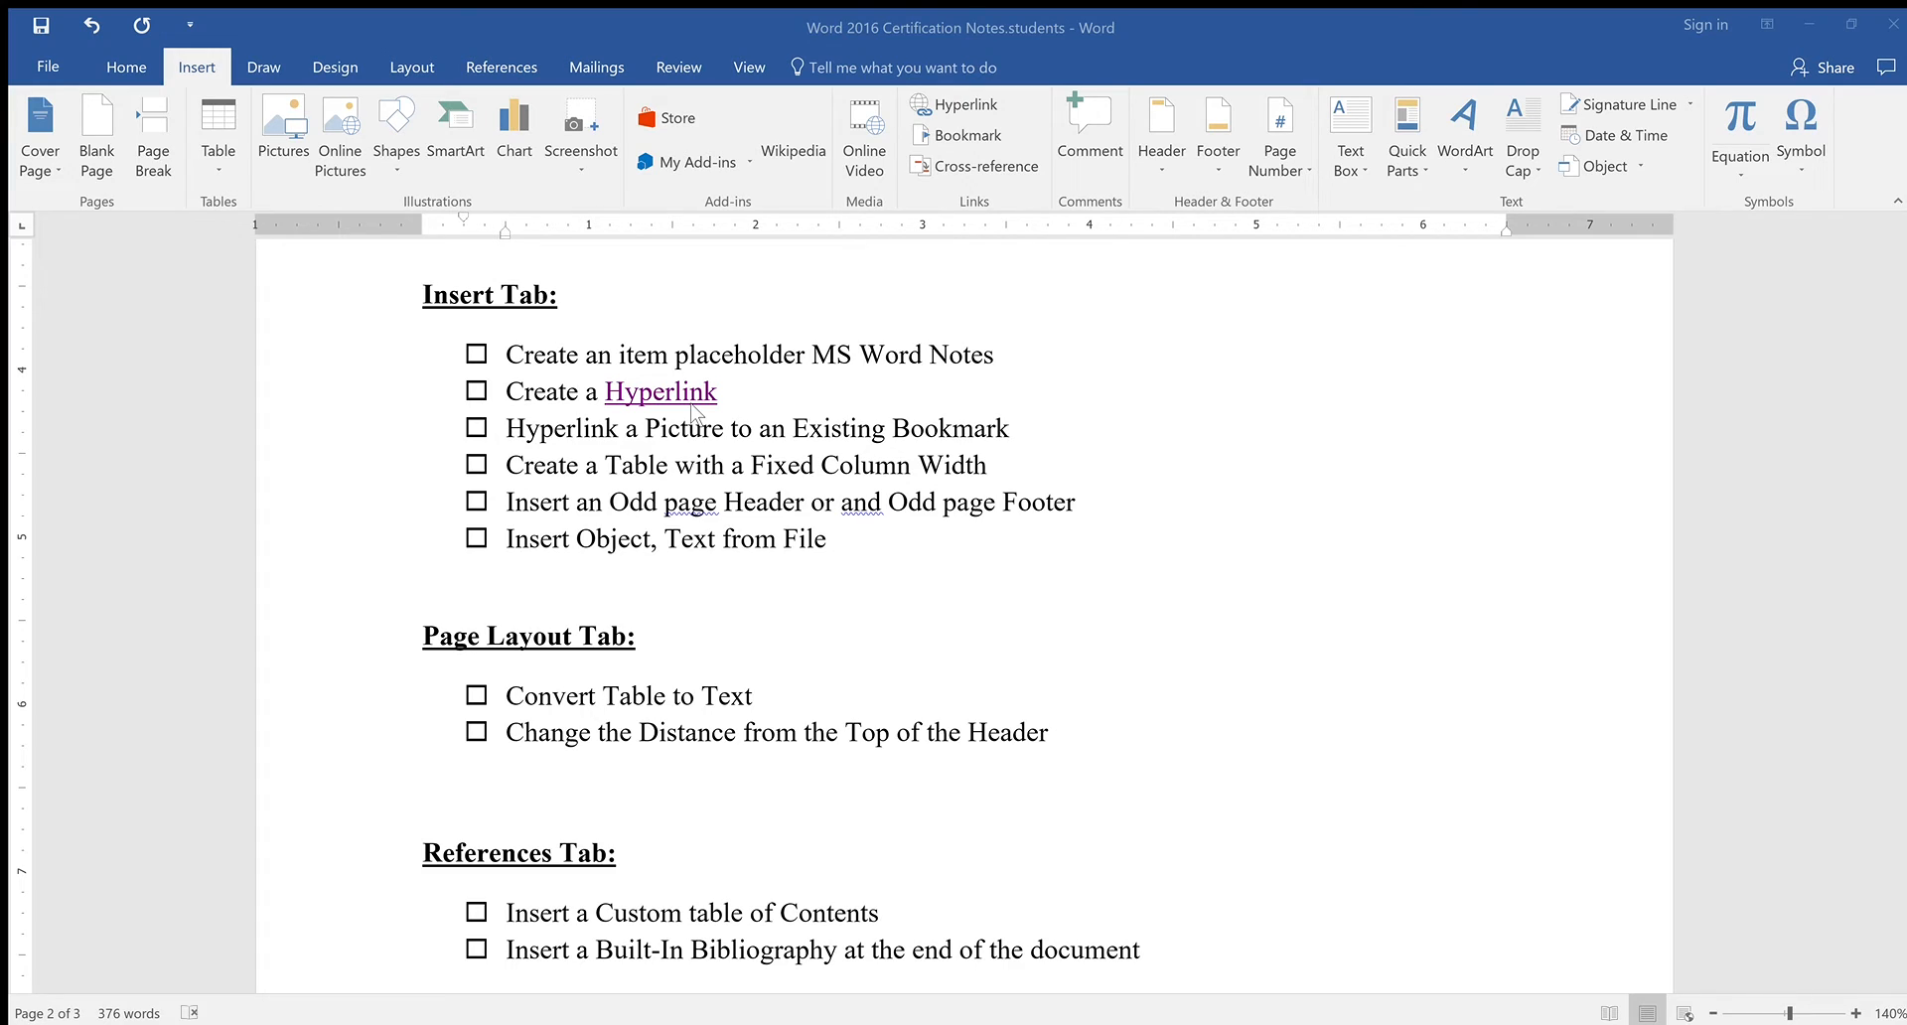
{"action": "left_click", "coordinate": [1487, 61]}
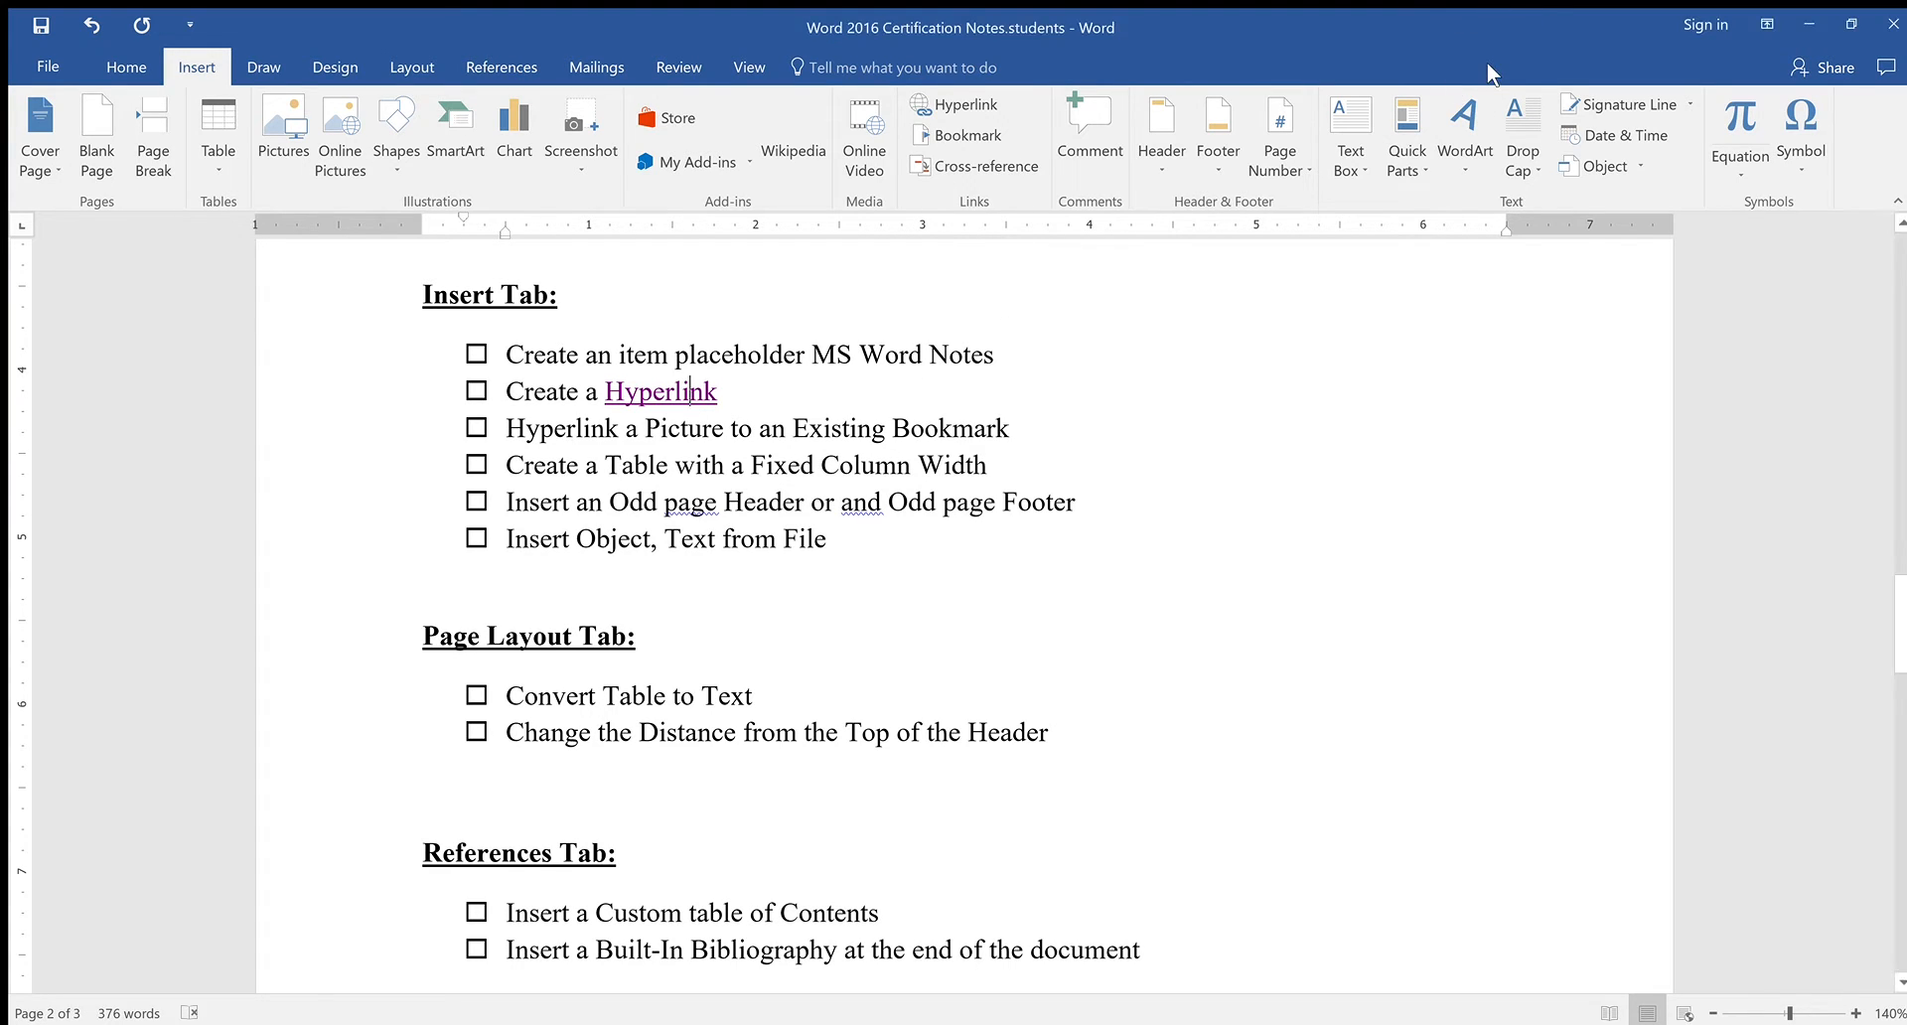
Change the link text to 'Google Hyperlink' and start inserting a picture from file
{"action": "left_click", "coordinate": [688, 396]}
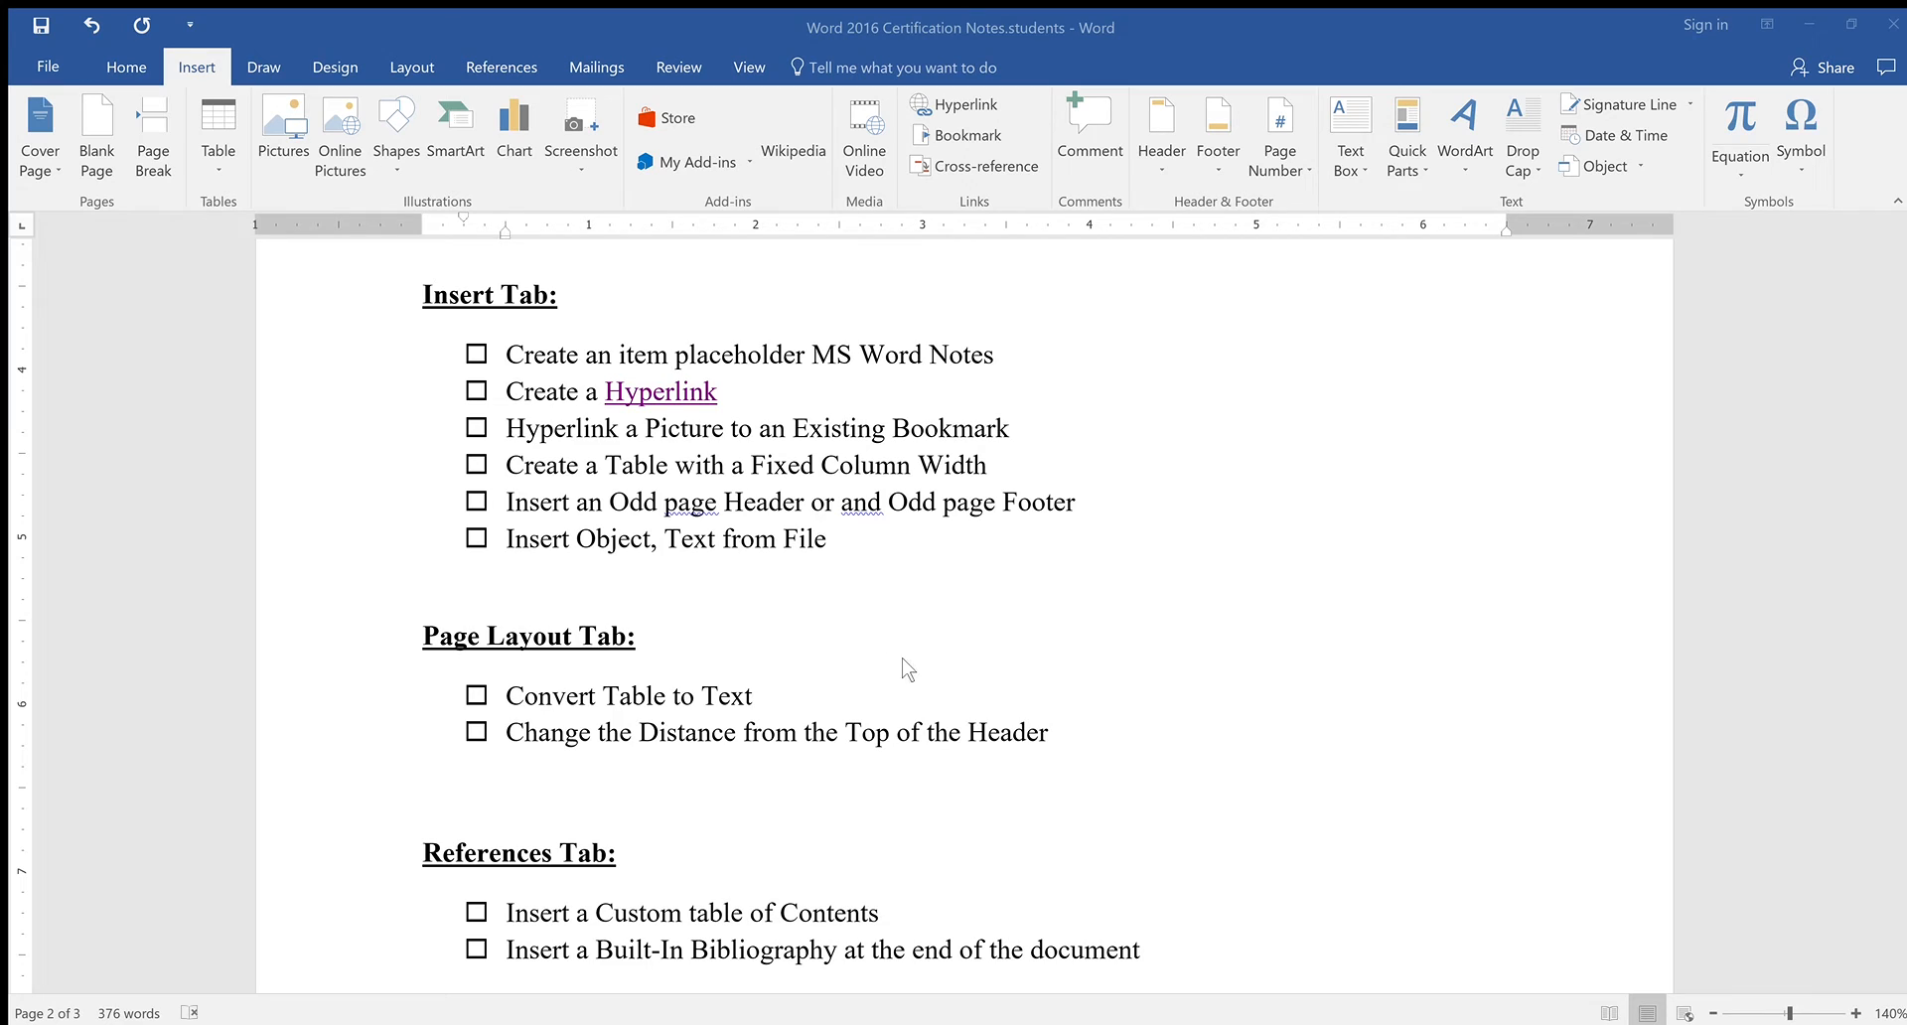
{"action": "key", "text": "ctrl+y"}
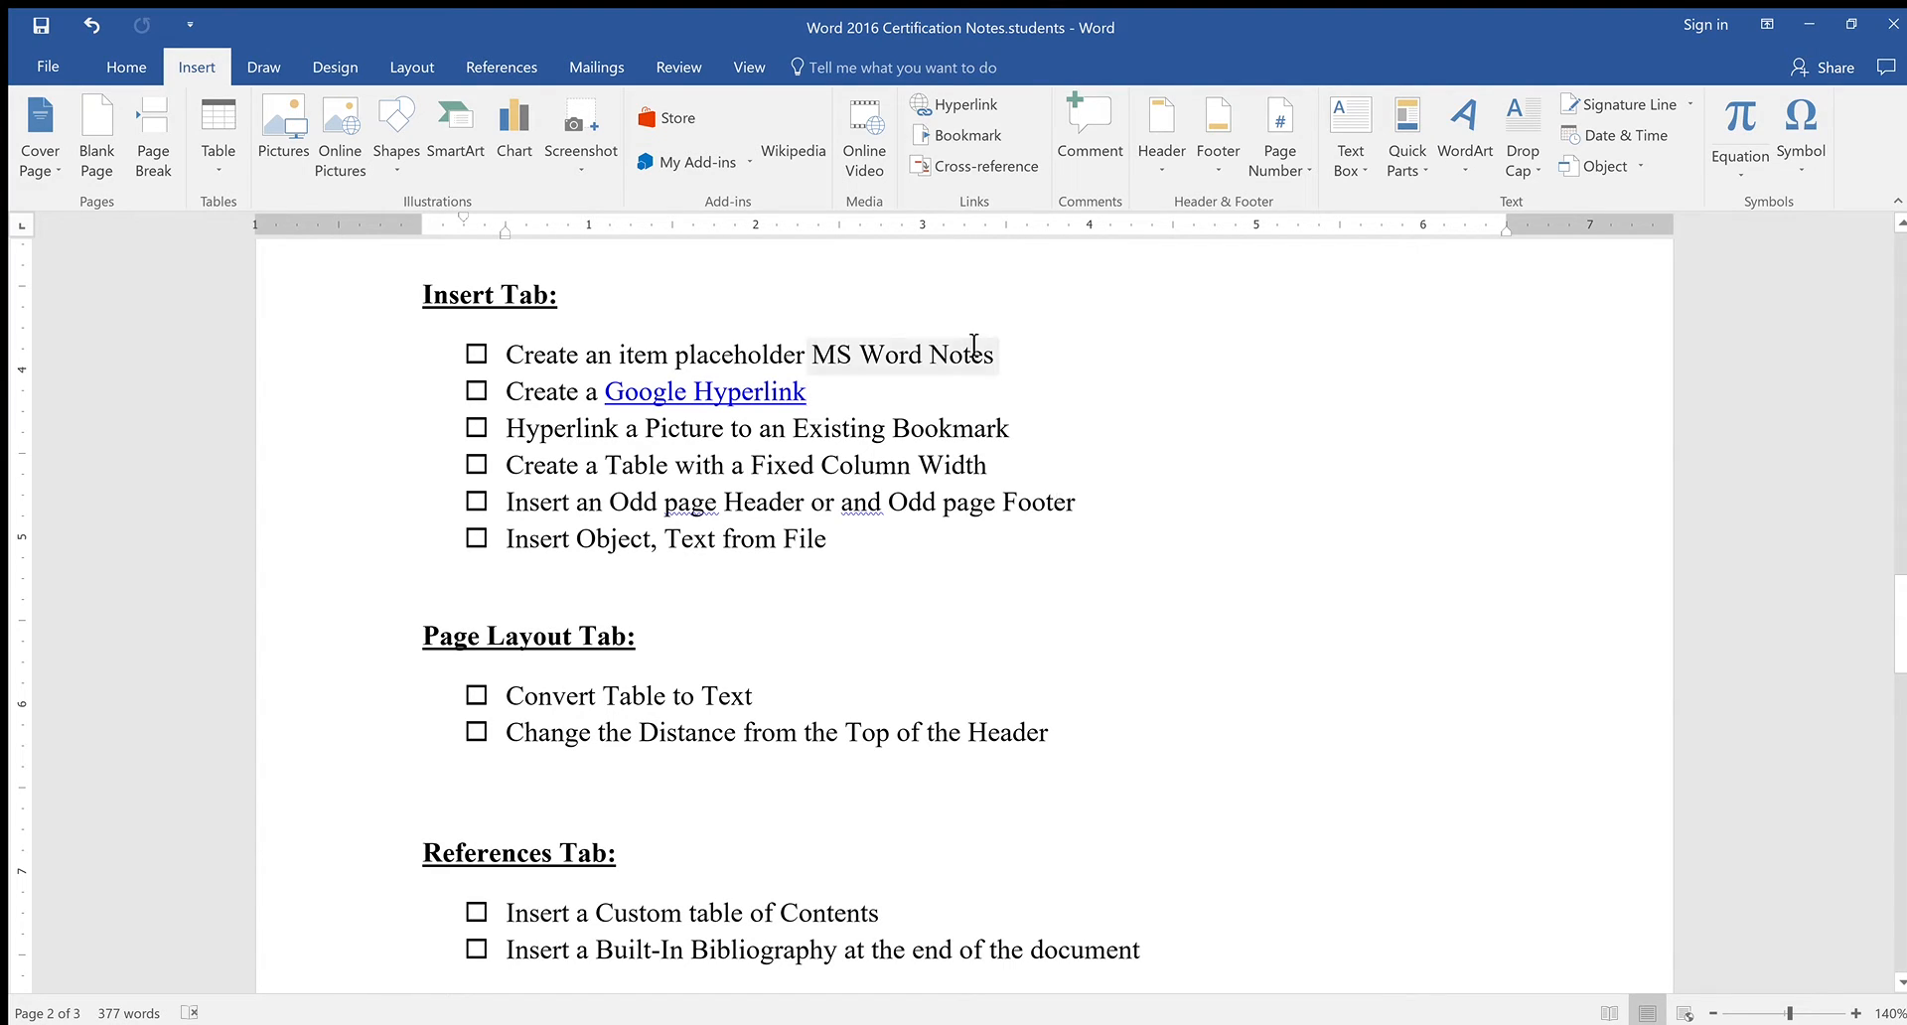
{"action": "left_click", "coordinate": [301, 134]}
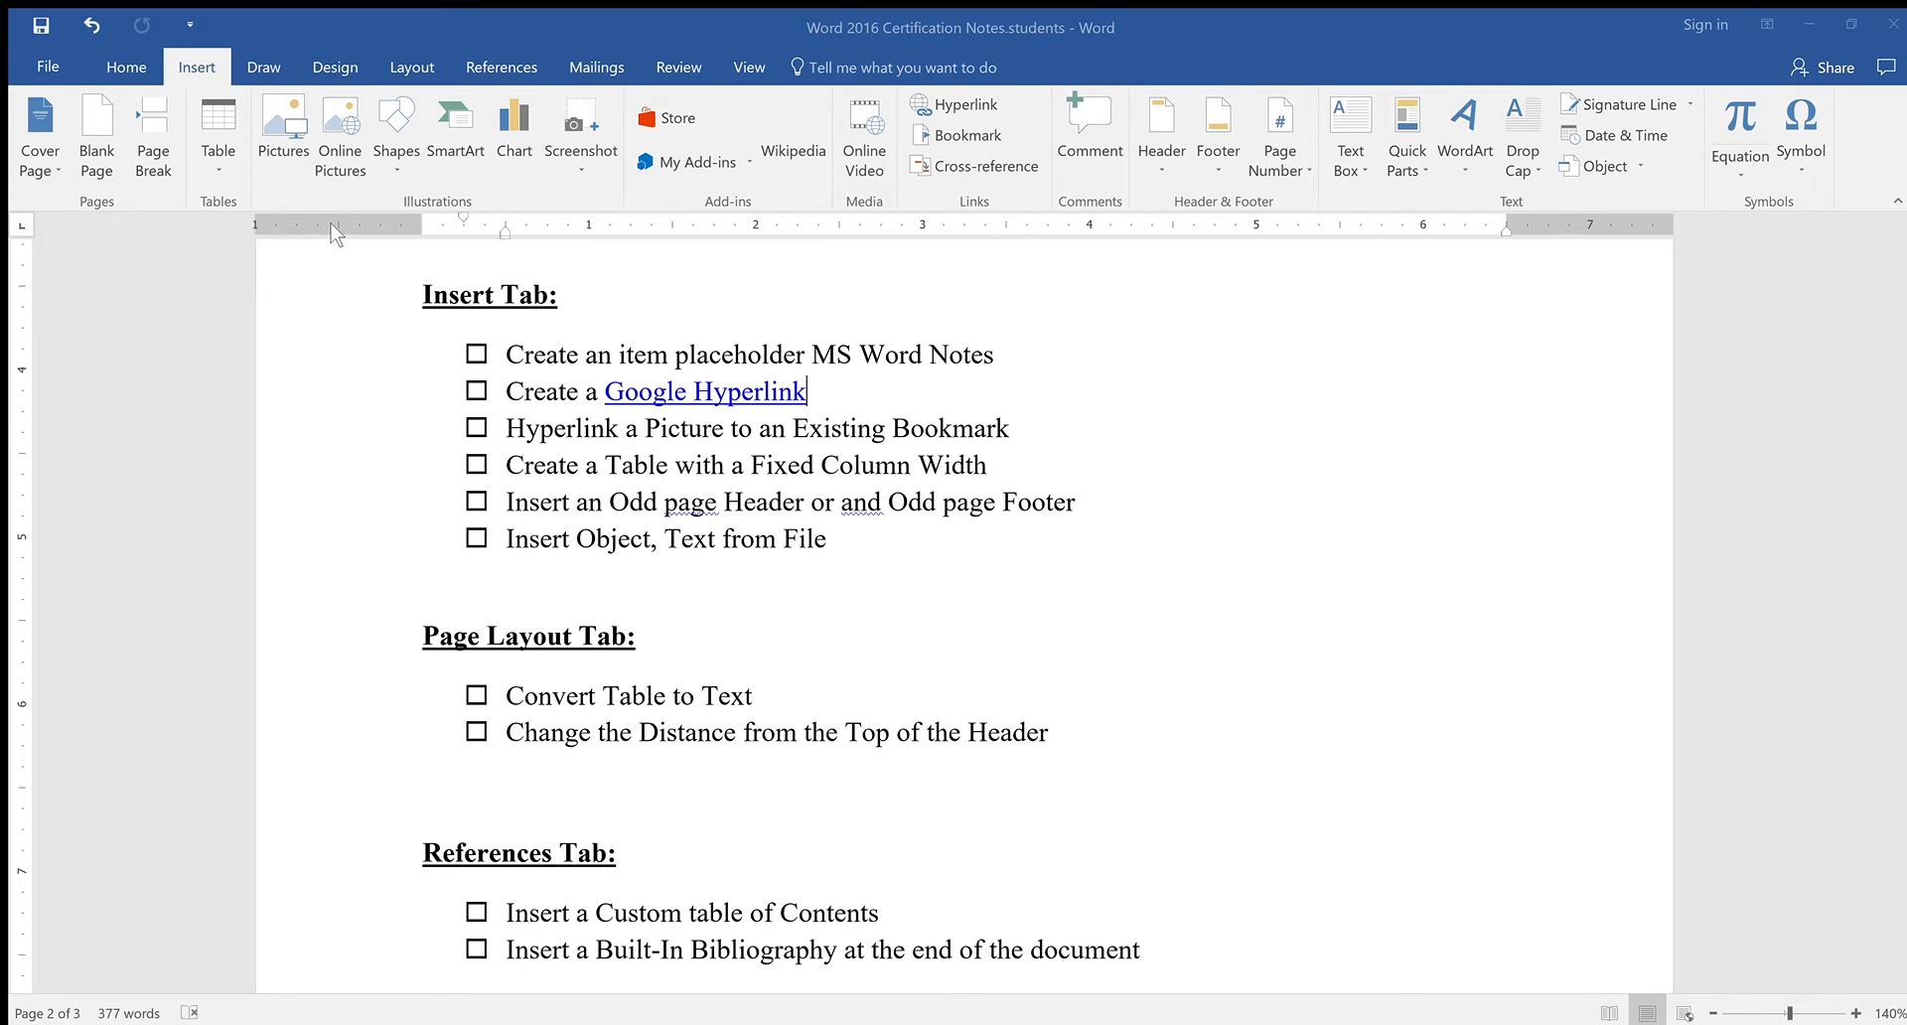
Insert the flowers-and-jellybean vase photo into the Google Hyperlink item
{"action": "double_click", "coordinate": [301, 300]}
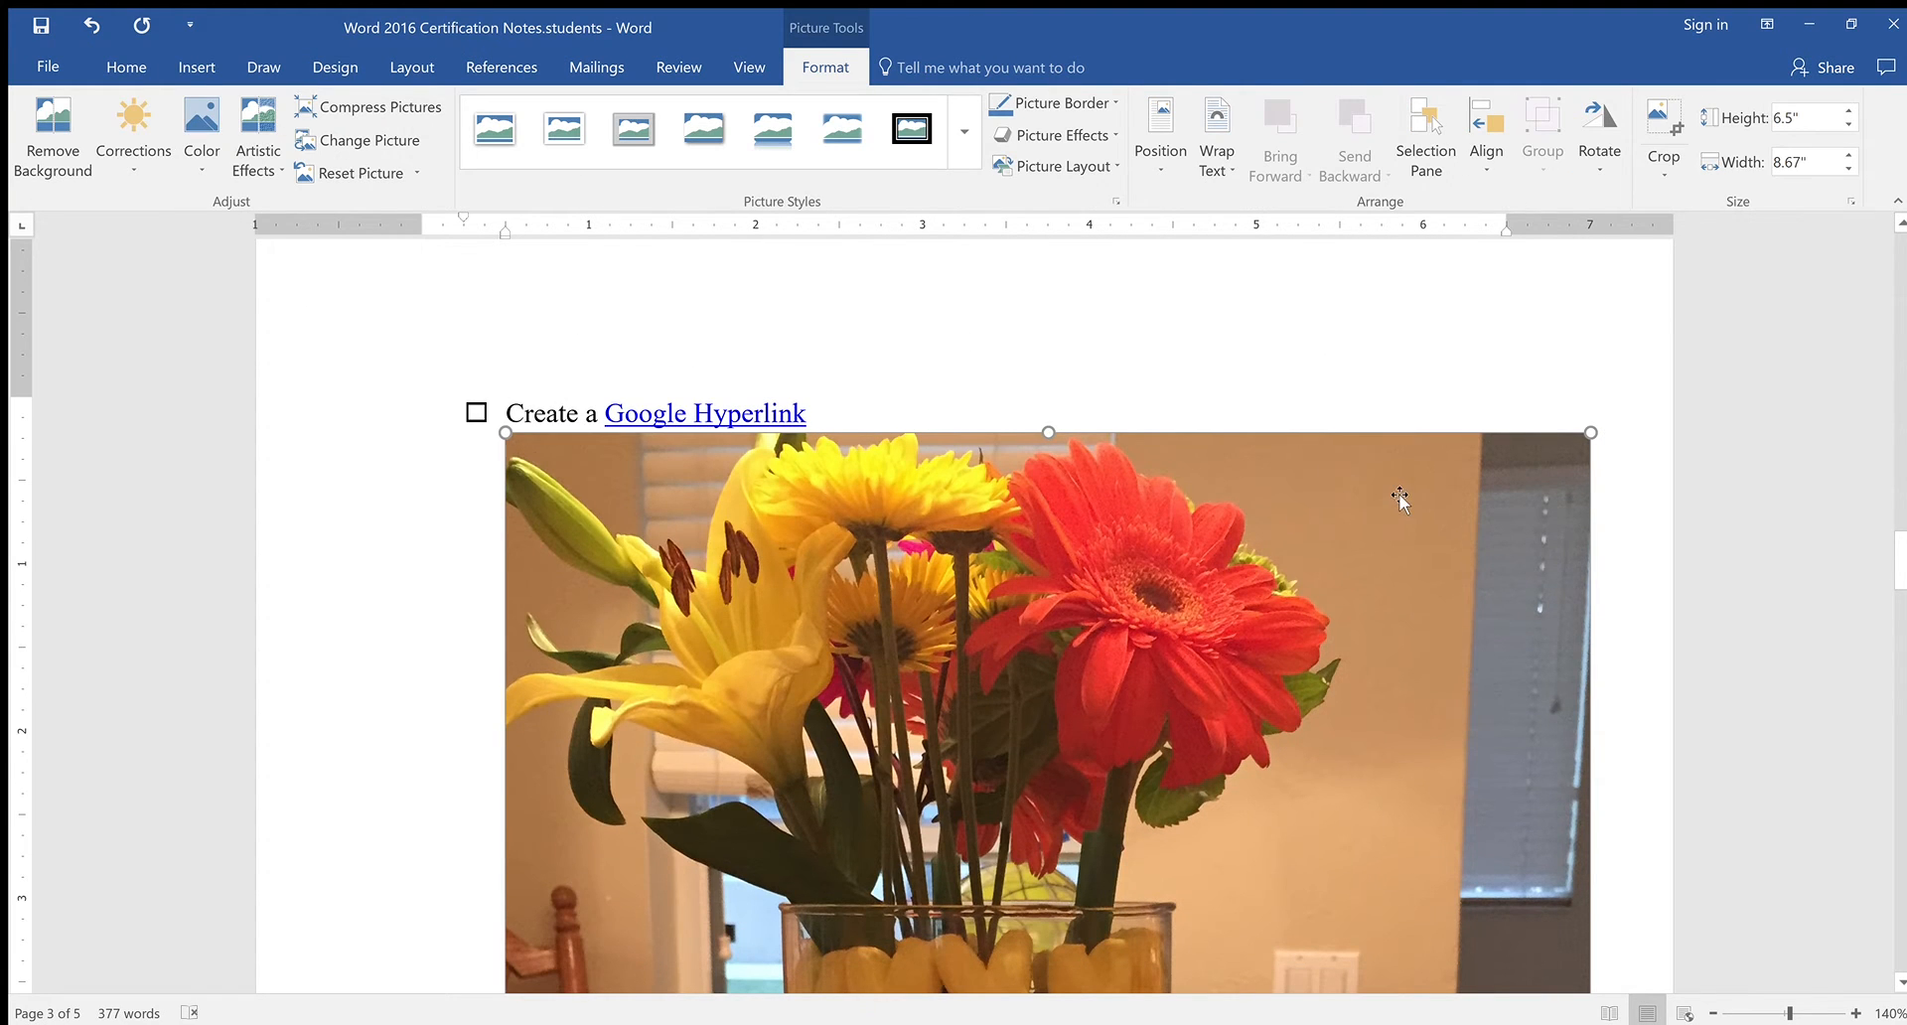
{"action": "scroll", "coordinate": [1326, 700], "scroll_direction": "down", "scroll_amount": 1}
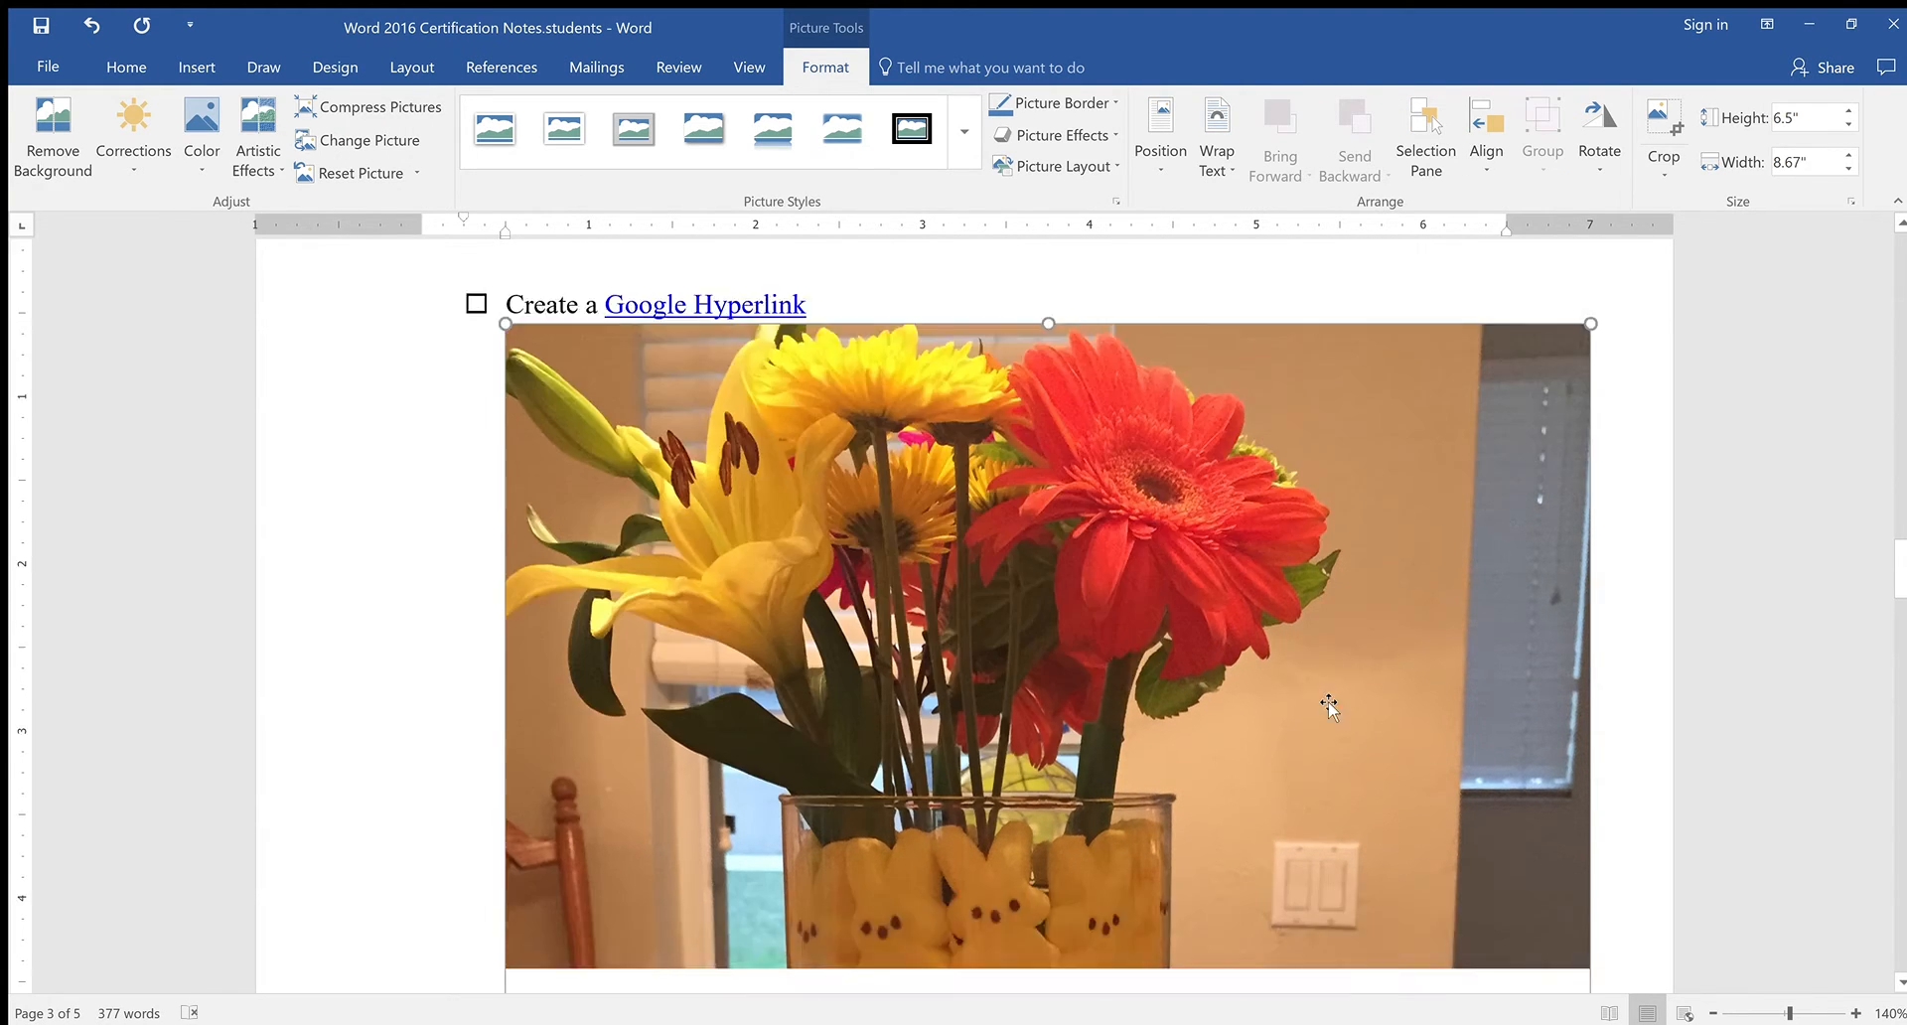
{"action": "scroll", "coordinate": [1321, 695], "scroll_direction": "up", "scroll_amount": 3}
{"action": "scroll", "coordinate": [1321, 696], "scroll_direction": "up", "scroll_amount": 3}
{"action": "scroll", "coordinate": [1327, 701], "scroll_direction": "down", "scroll_amount": 10}
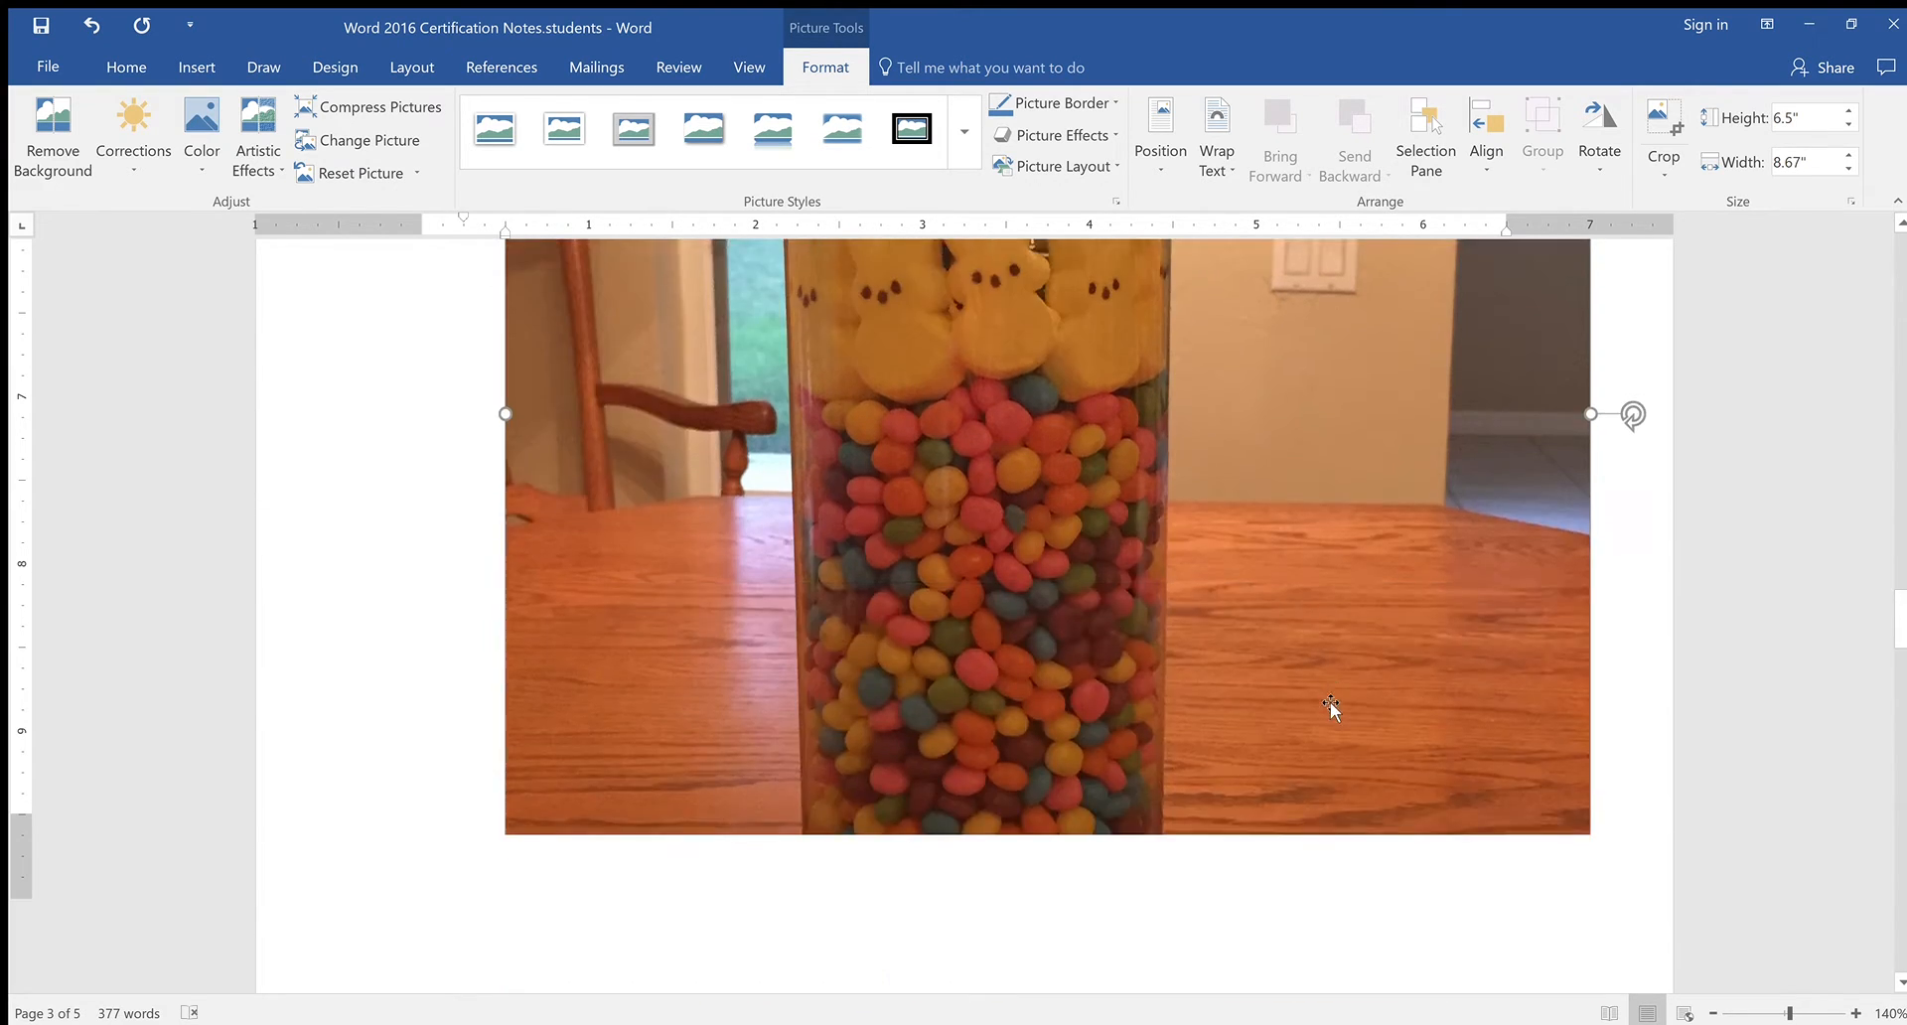
{"action": "scroll", "coordinate": [1331, 703], "scroll_direction": "up", "scroll_amount": 9}
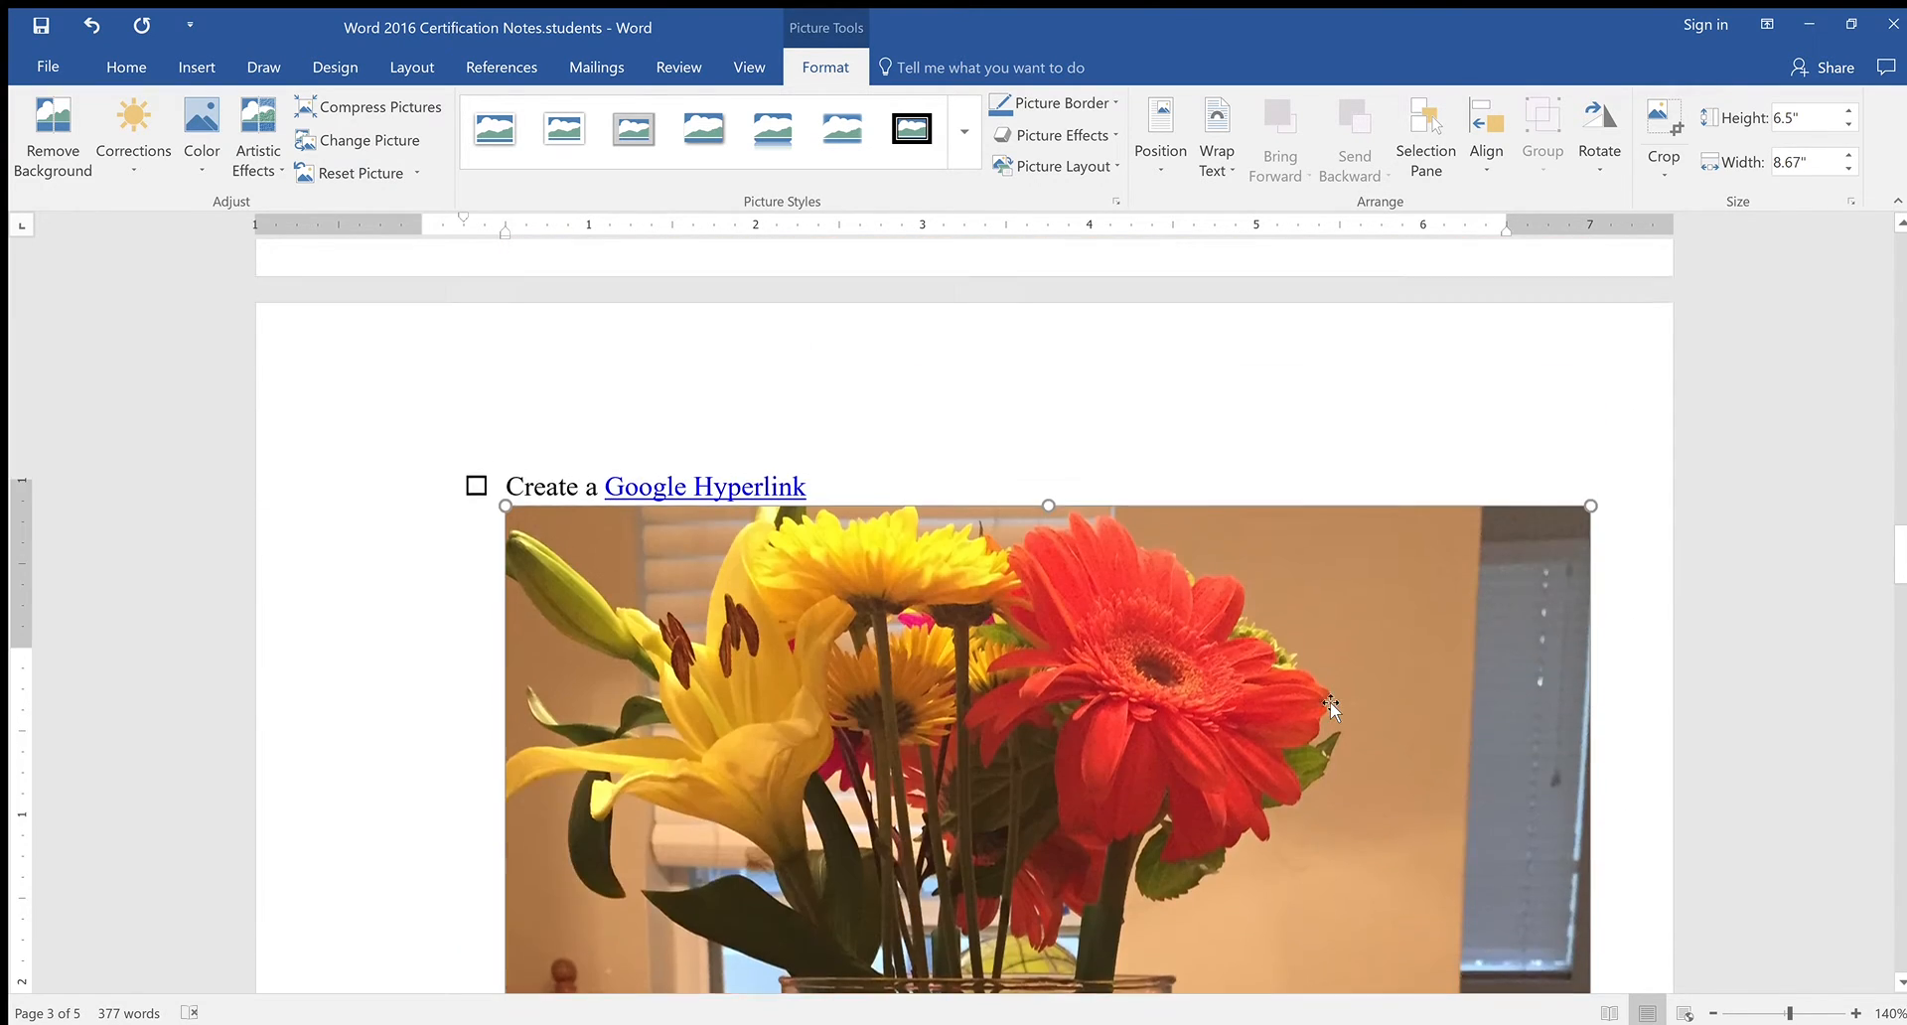
{"action": "scroll", "coordinate": [1331, 702], "scroll_direction": "down", "scroll_amount": 9}
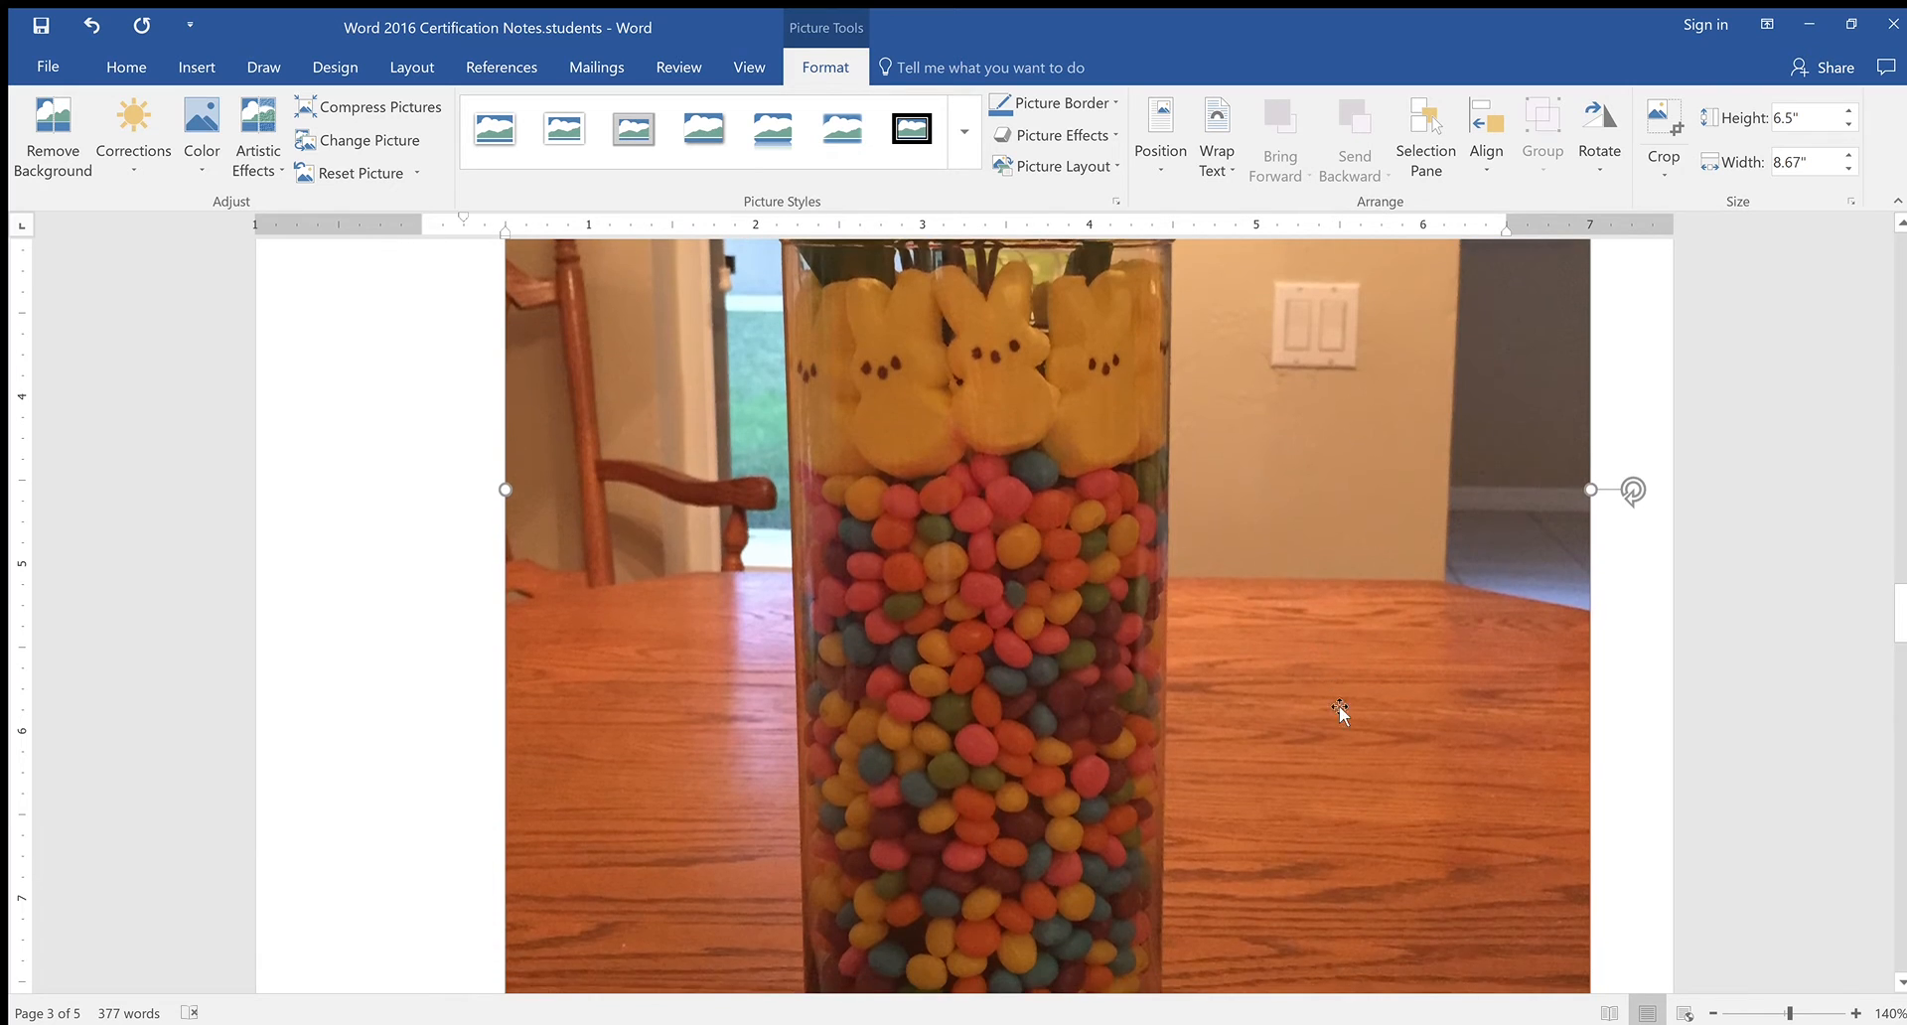
{"action": "scroll", "coordinate": [1480, 795], "scroll_direction": "down", "scroll_amount": 1}
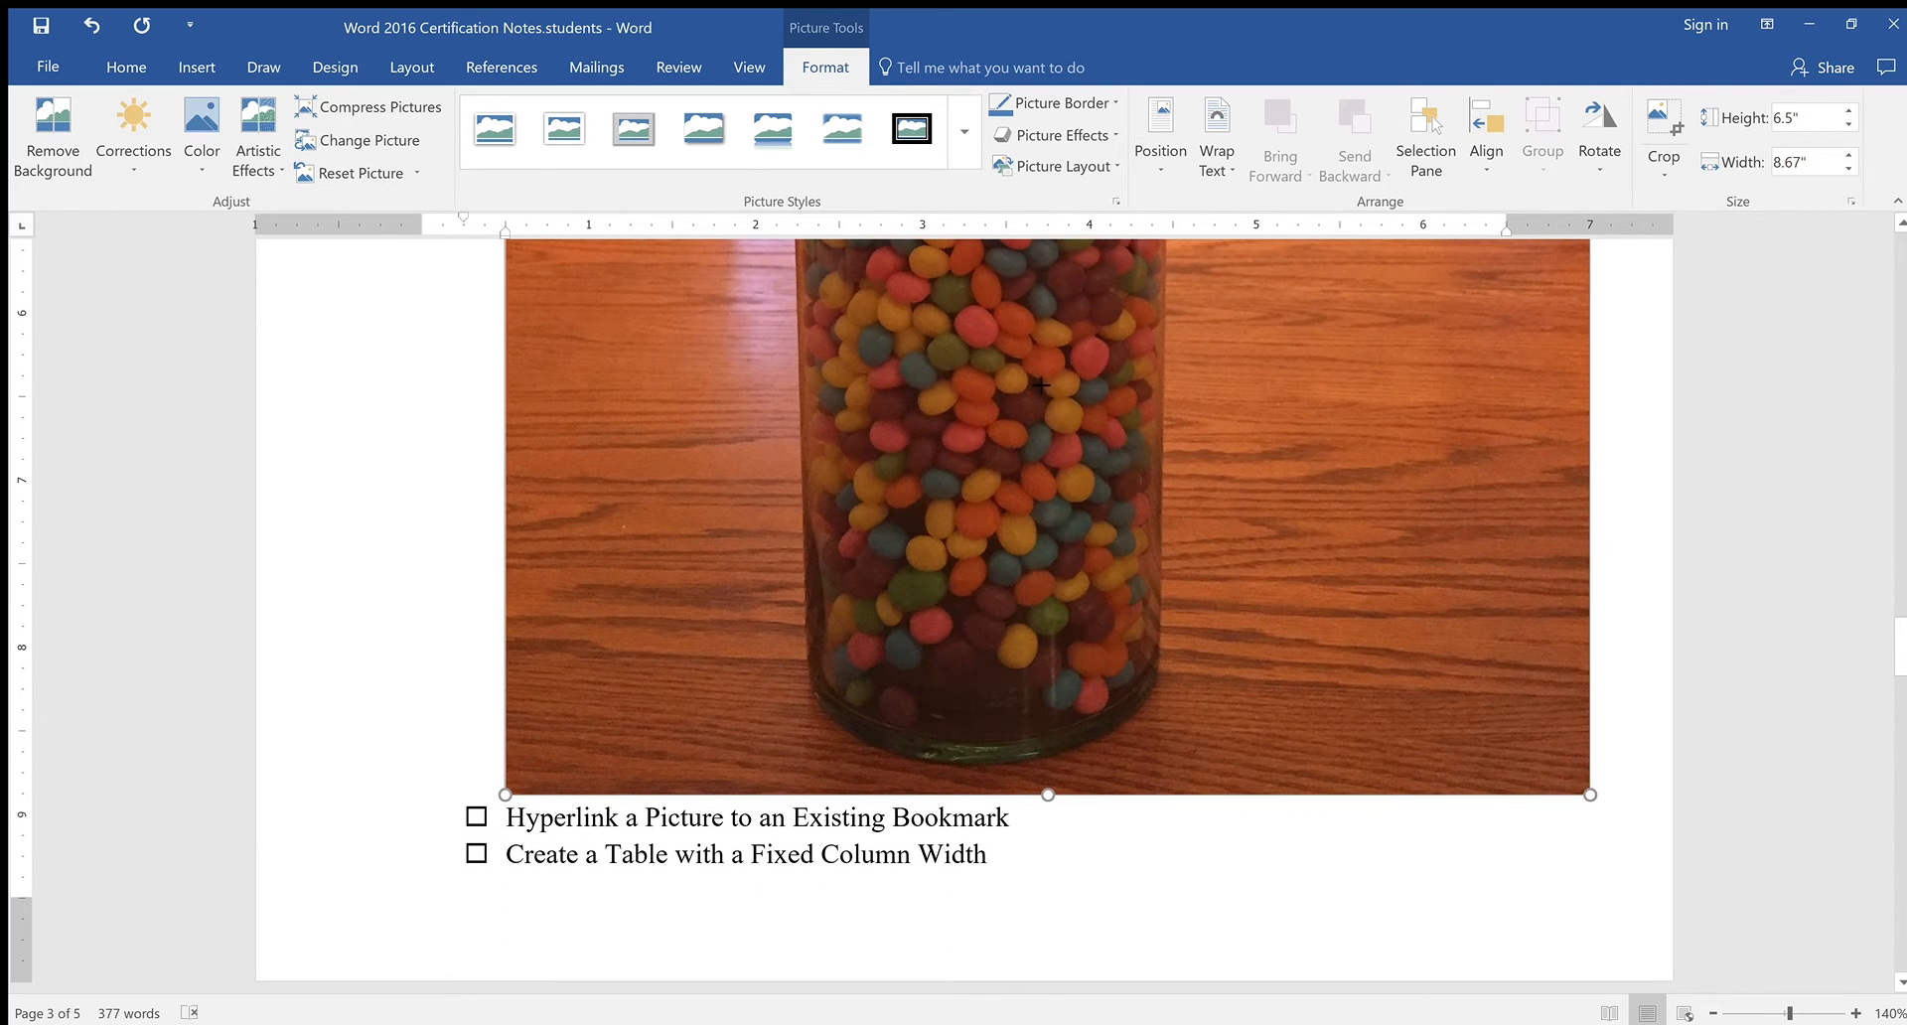
Resize the photo proportionally down to 2.43" by 3.23"
{"action": "left_click_drag", "start_coordinate": [1057, 399], "coordinate": [1011, 353]}
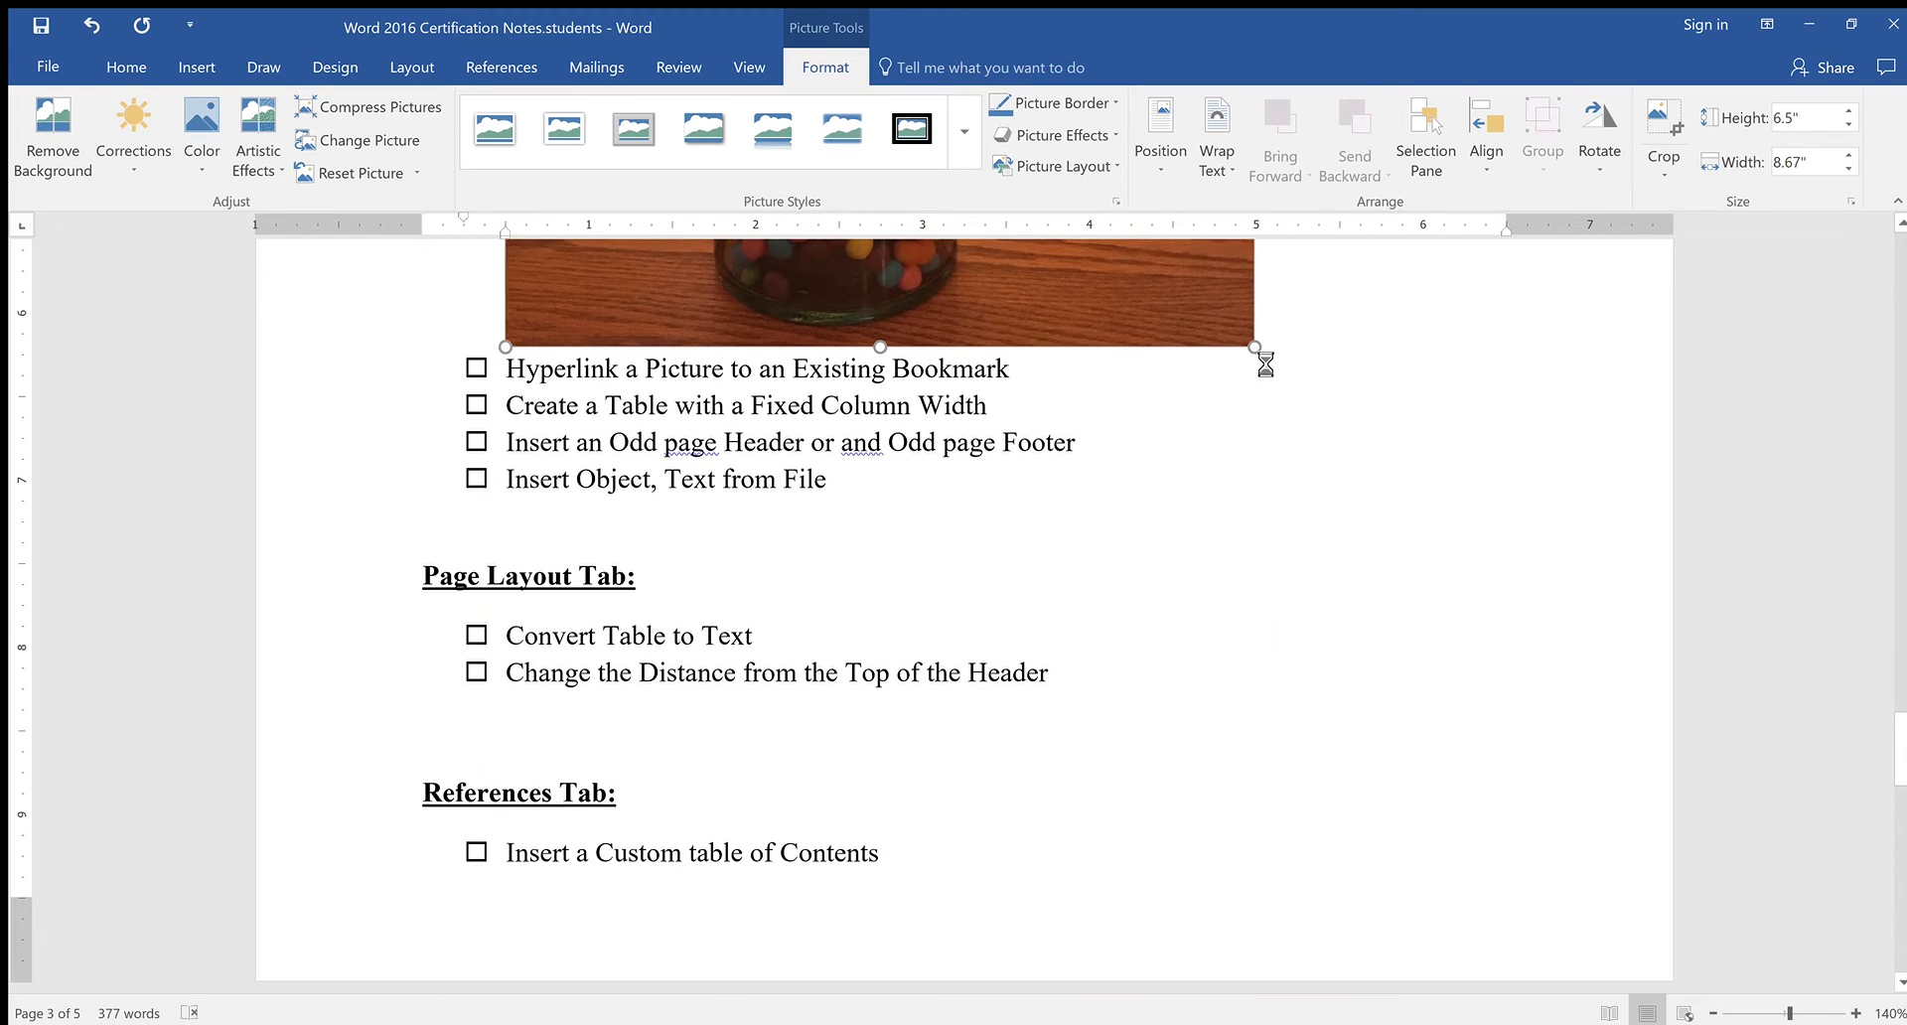
{"action": "scroll", "coordinate": [1356, 641], "scroll_direction": "down", "scroll_amount": 5}
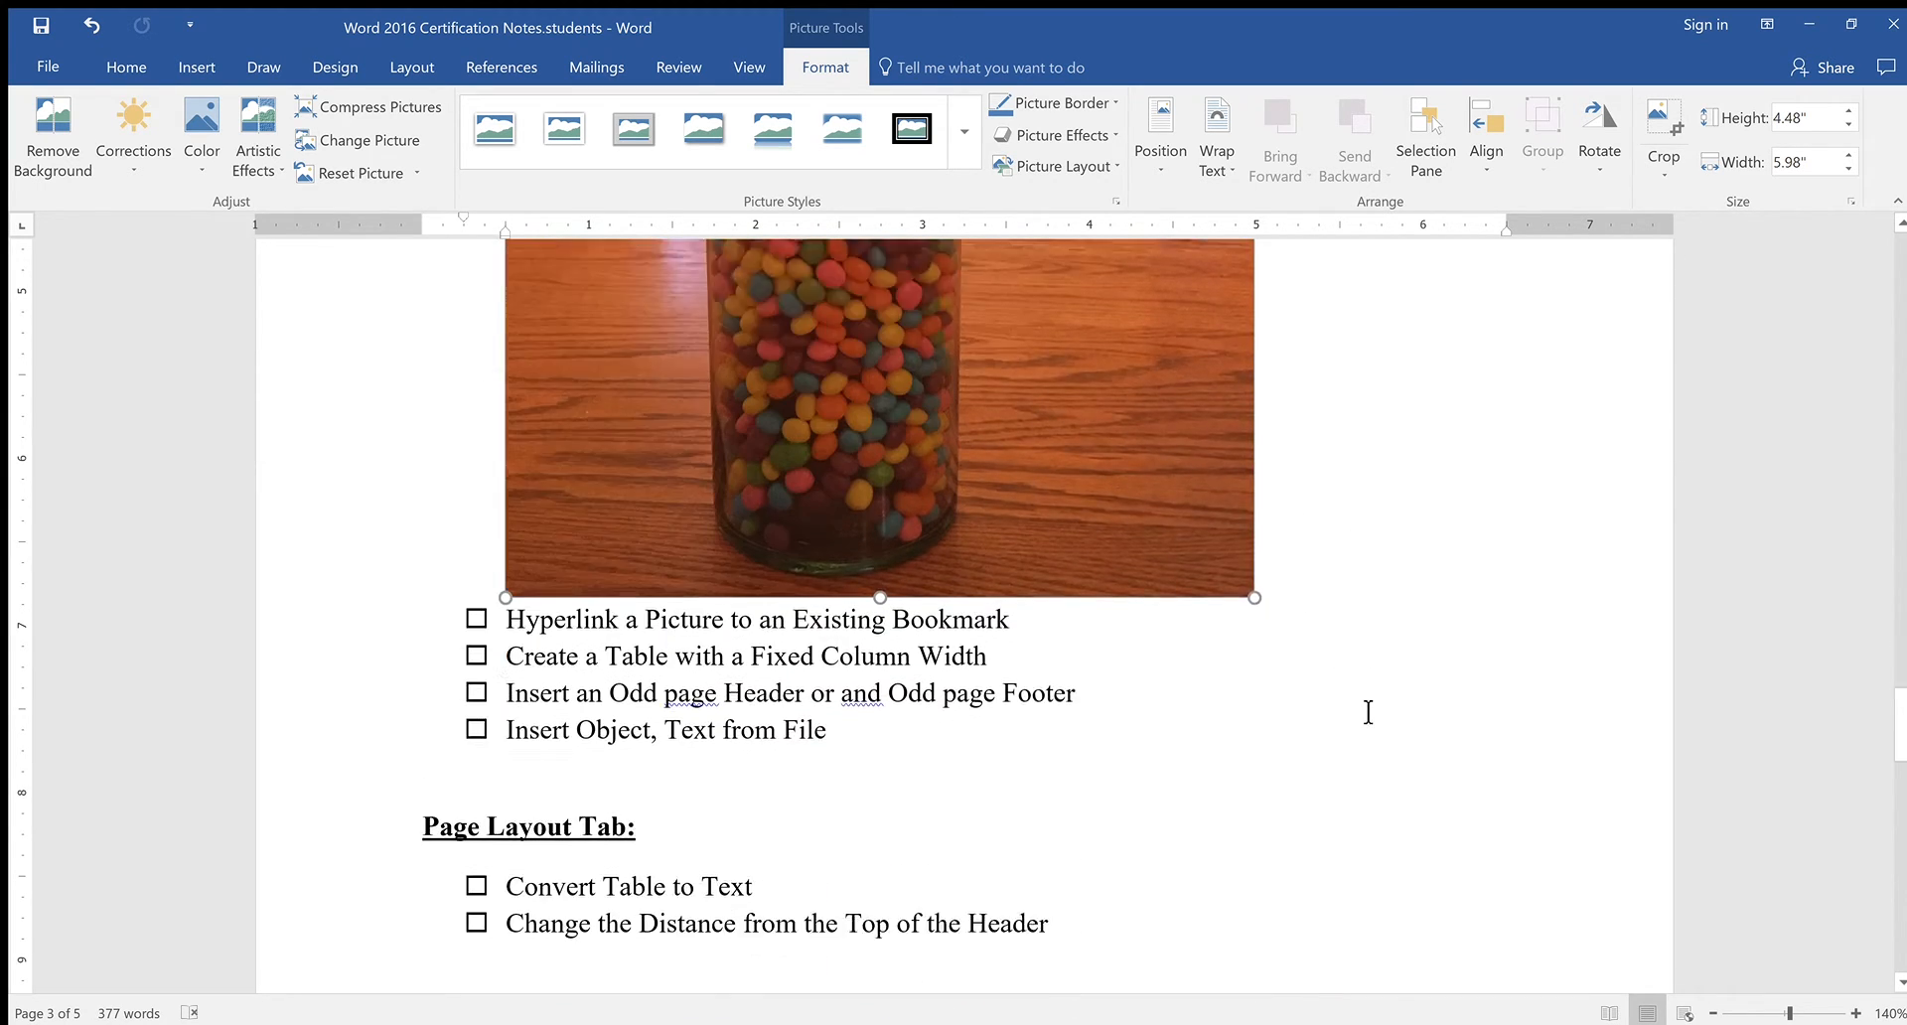
{"action": "scroll", "coordinate": [1368, 713], "scroll_direction": "down", "scroll_amount": 1}
{"action": "left_click_drag", "start_coordinate": [1017, 304], "coordinate": [1021, 308]}
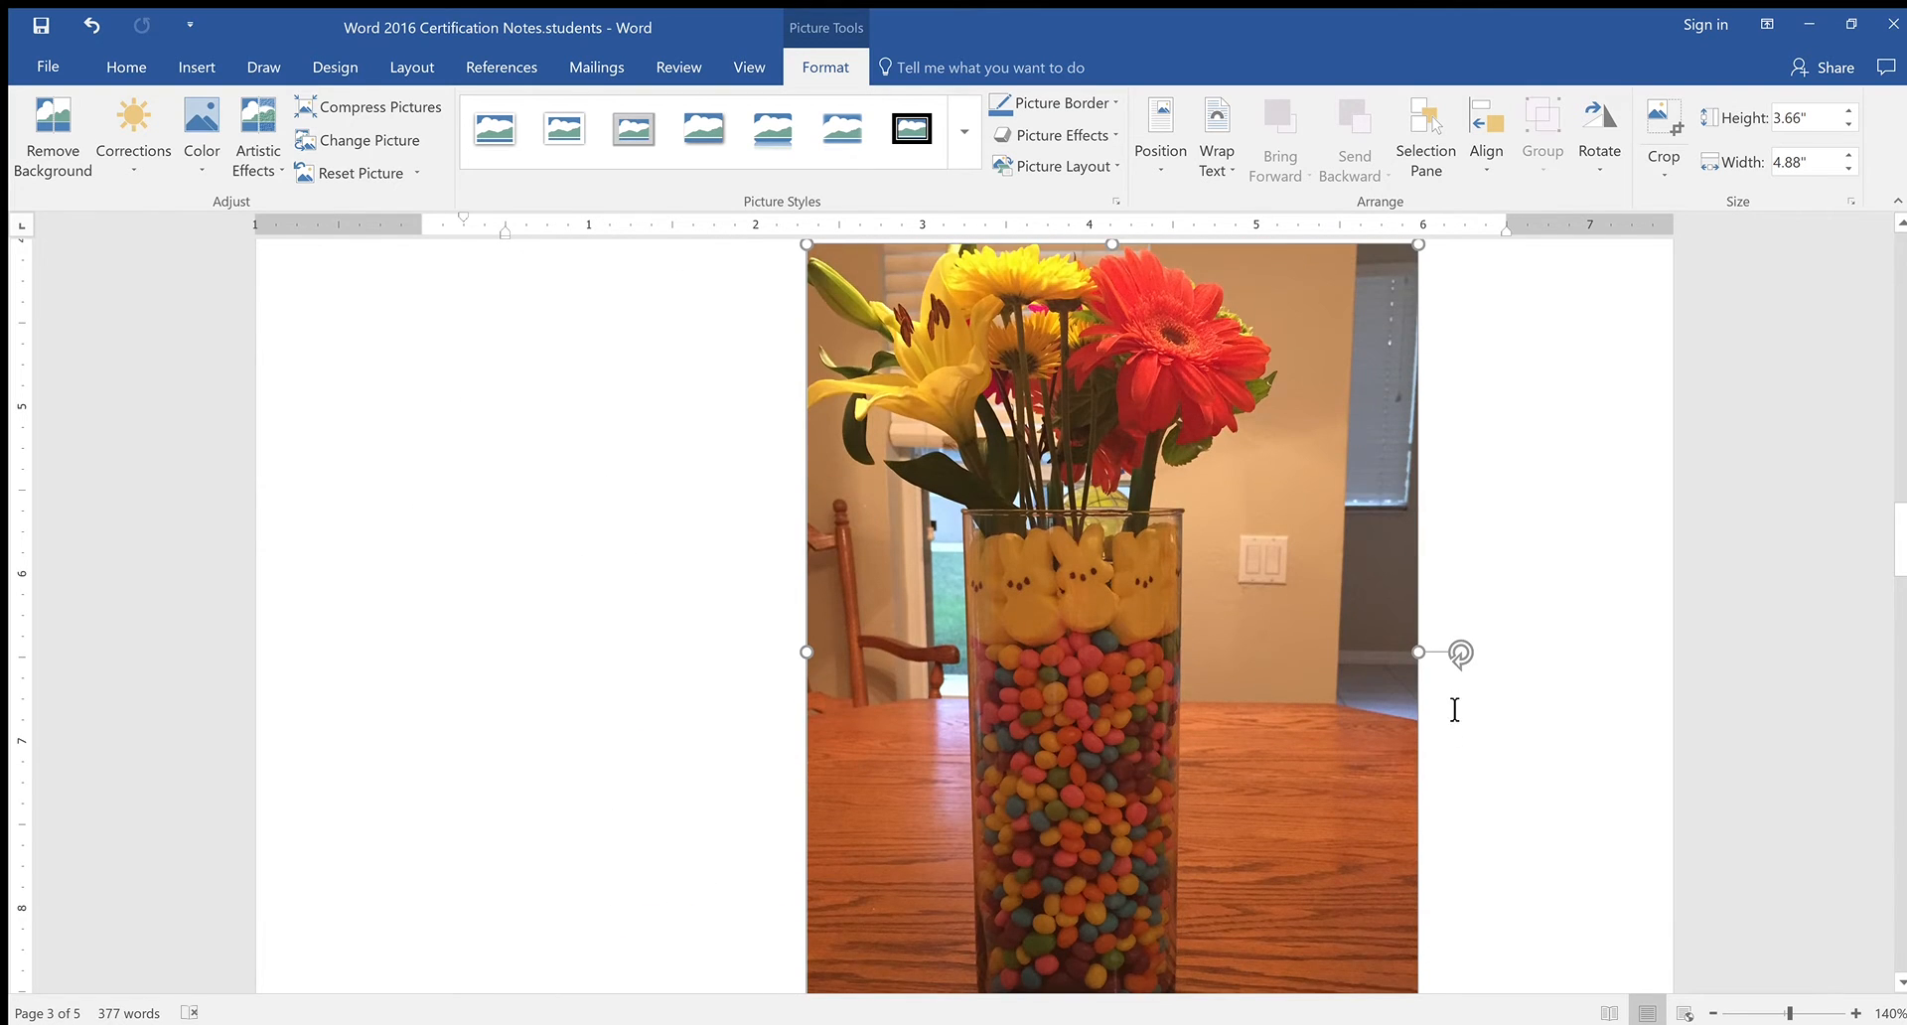
{"action": "scroll", "coordinate": [1452, 708], "scroll_direction": "down", "scroll_amount": 3}
{"action": "left_click_drag", "start_coordinate": [1425, 734], "coordinate": [1169, 486]}
{"action": "left_click_drag", "start_coordinate": [1203, 380], "coordinate": [1290, 596]}
{"action": "scroll", "coordinate": [1279, 617], "scroll_direction": "down", "scroll_amount": 1}
{"action": "scroll", "coordinate": [1279, 617], "scroll_direction": "down", "scroll_amount": 6}
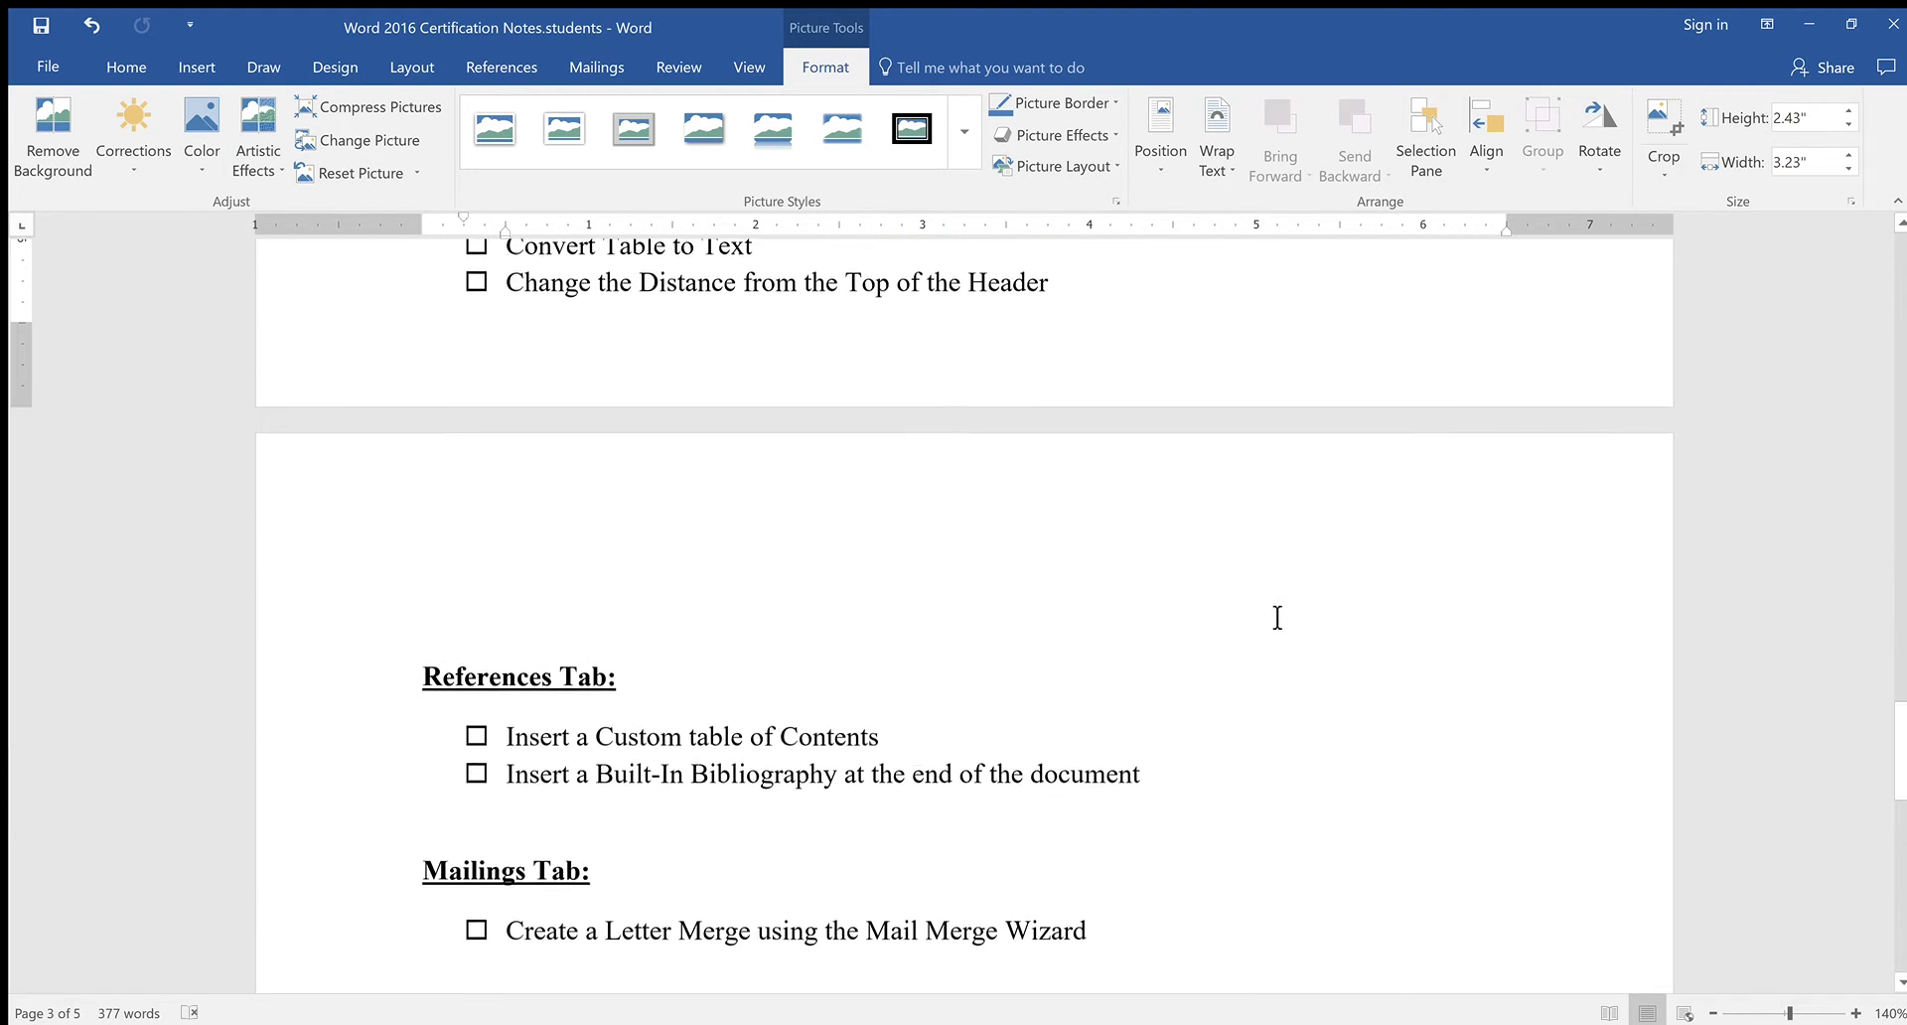
{"action": "scroll", "coordinate": [1279, 612], "scroll_direction": "up", "scroll_amount": 12}
{"action": "scroll", "coordinate": [1278, 607], "scroll_direction": "down", "scroll_amount": 4}
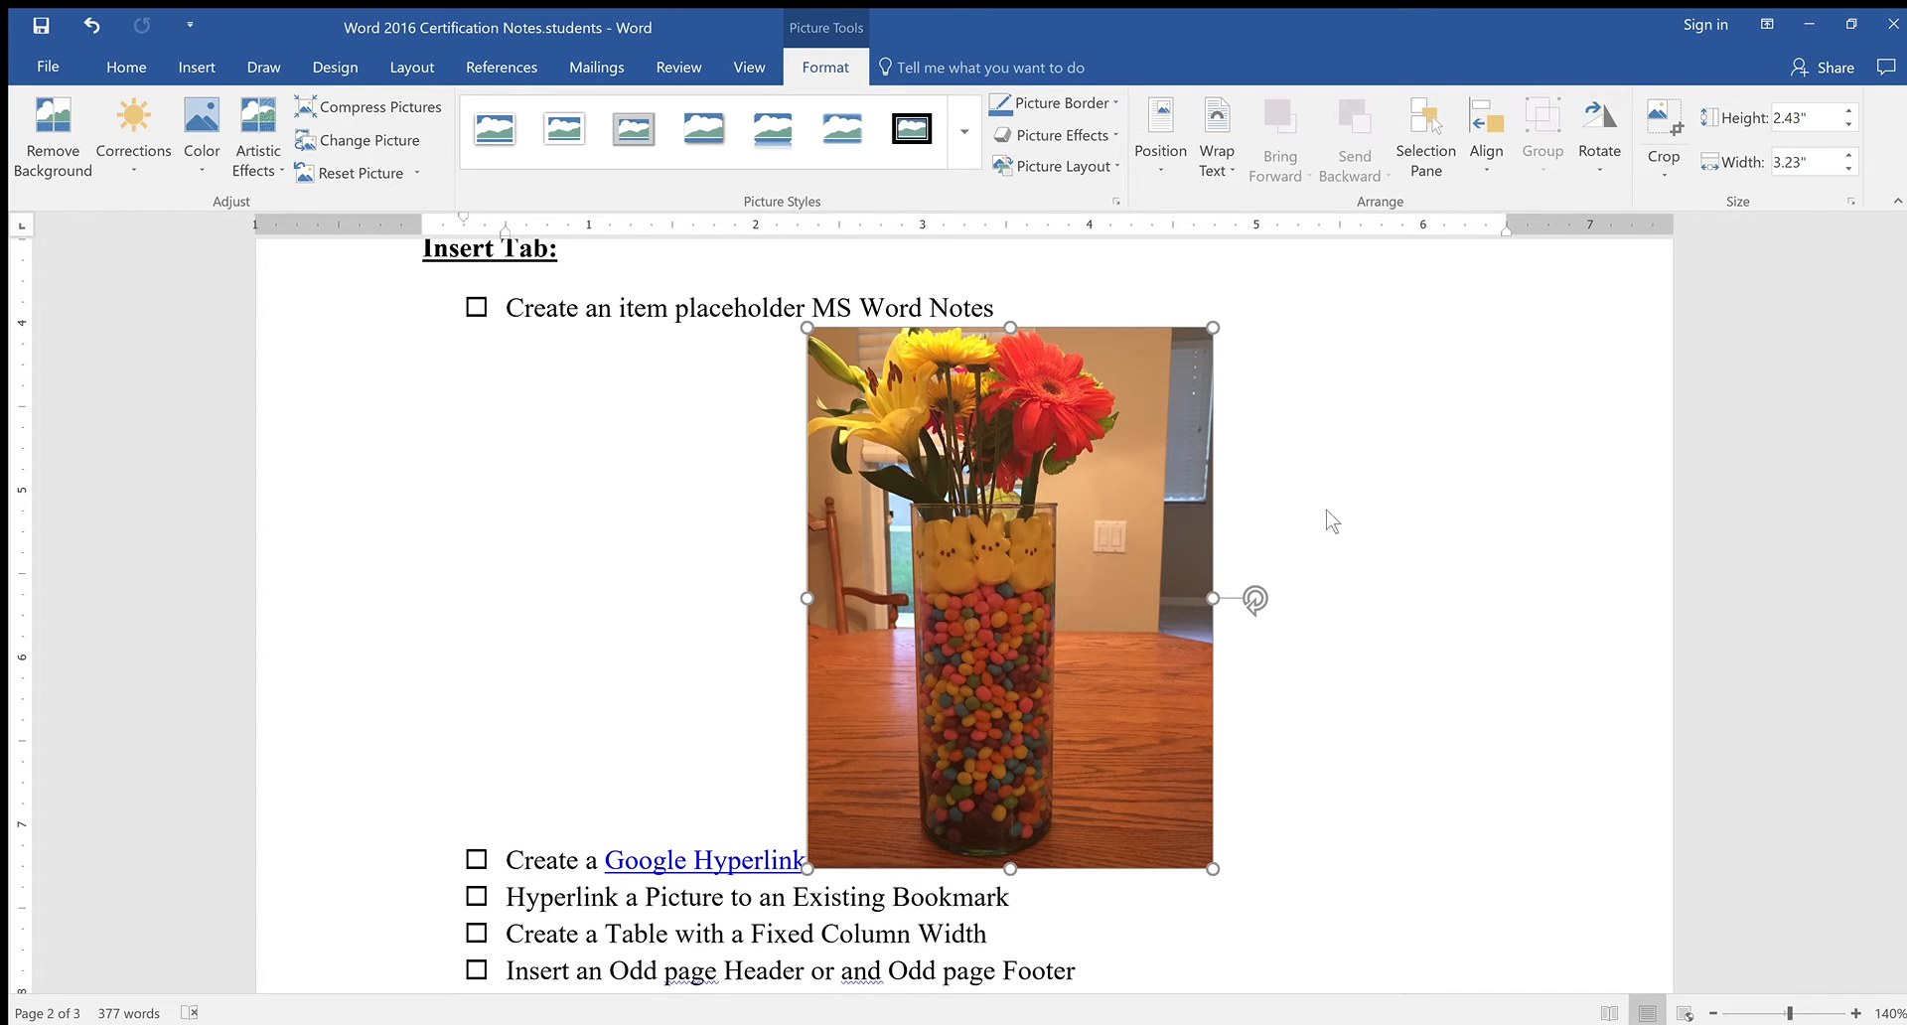
Set the photo's text wrapping in front of text and move it beside the checklist
{"action": "left_click", "coordinate": [1368, 508]}
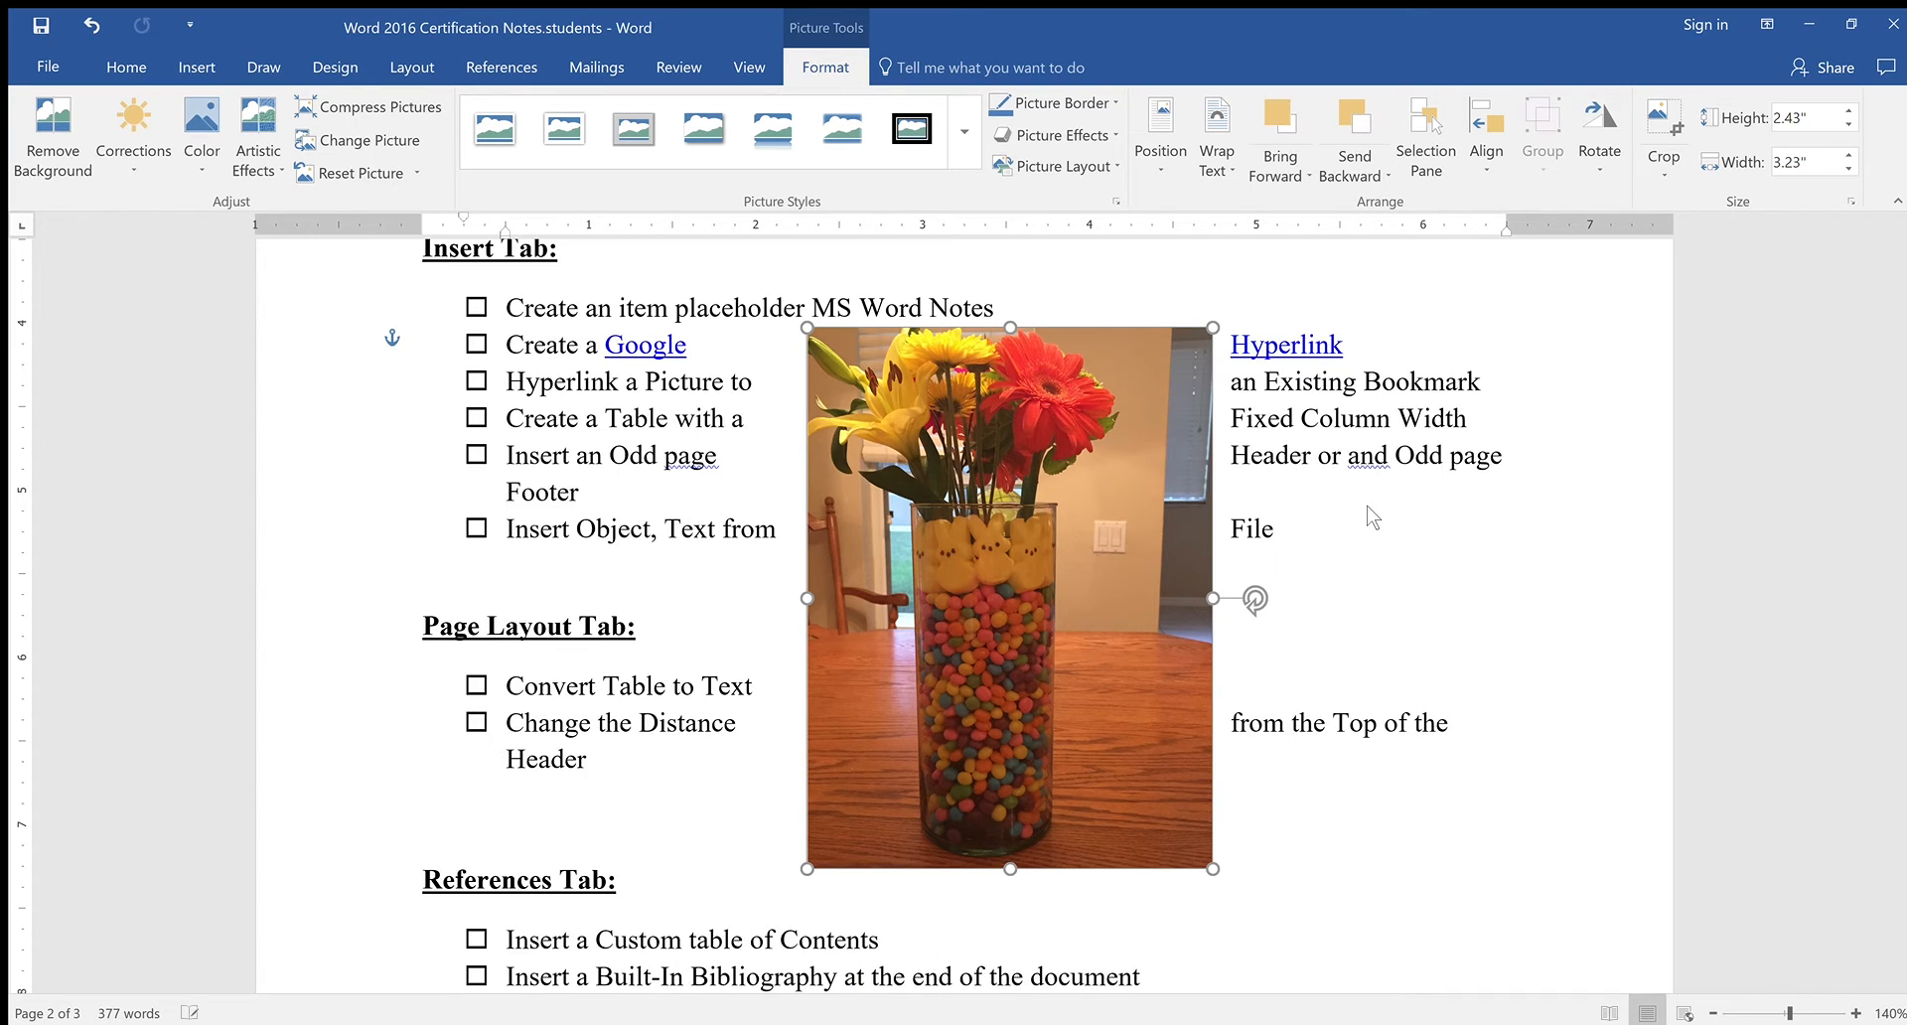
{"action": "left_click_drag", "start_coordinate": [1126, 531], "coordinate": [1117, 349]}
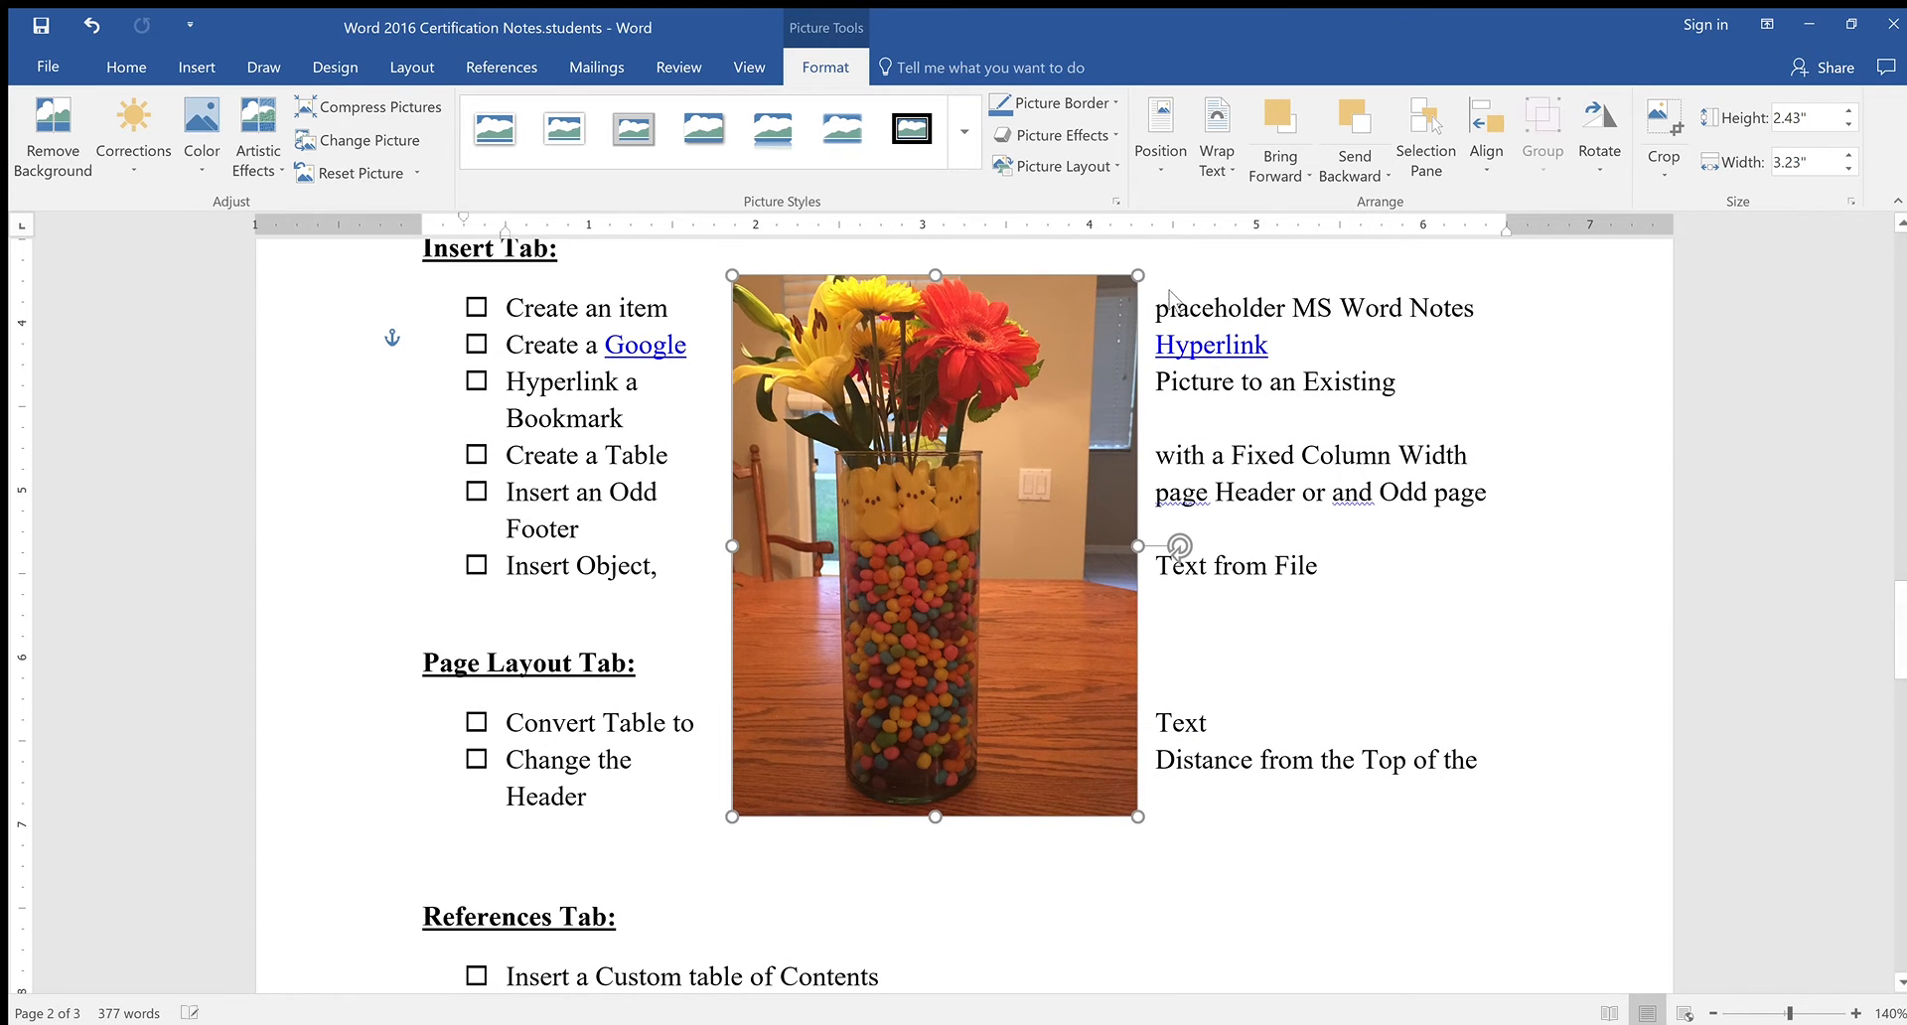
{"action": "left_click", "coordinate": [1329, 500]}
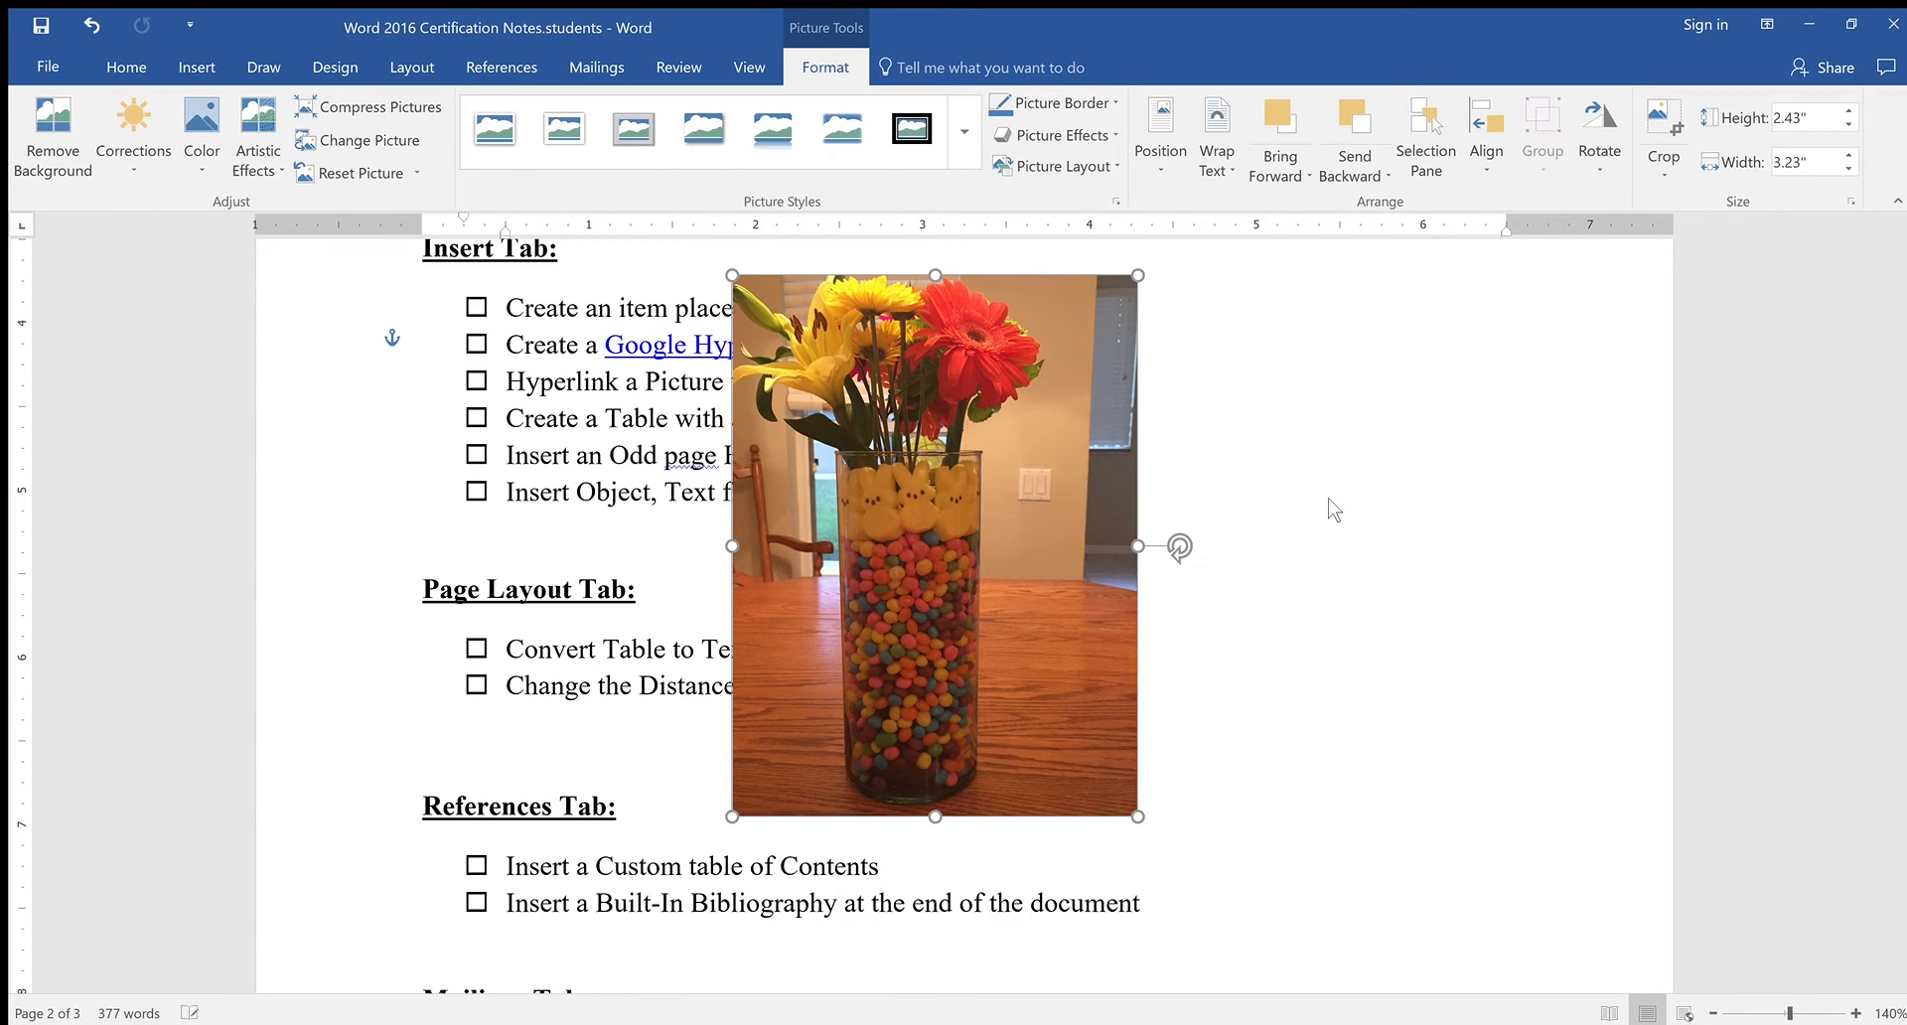
{"action": "left_click_drag", "start_coordinate": [980, 547], "coordinate": [1424, 539]}
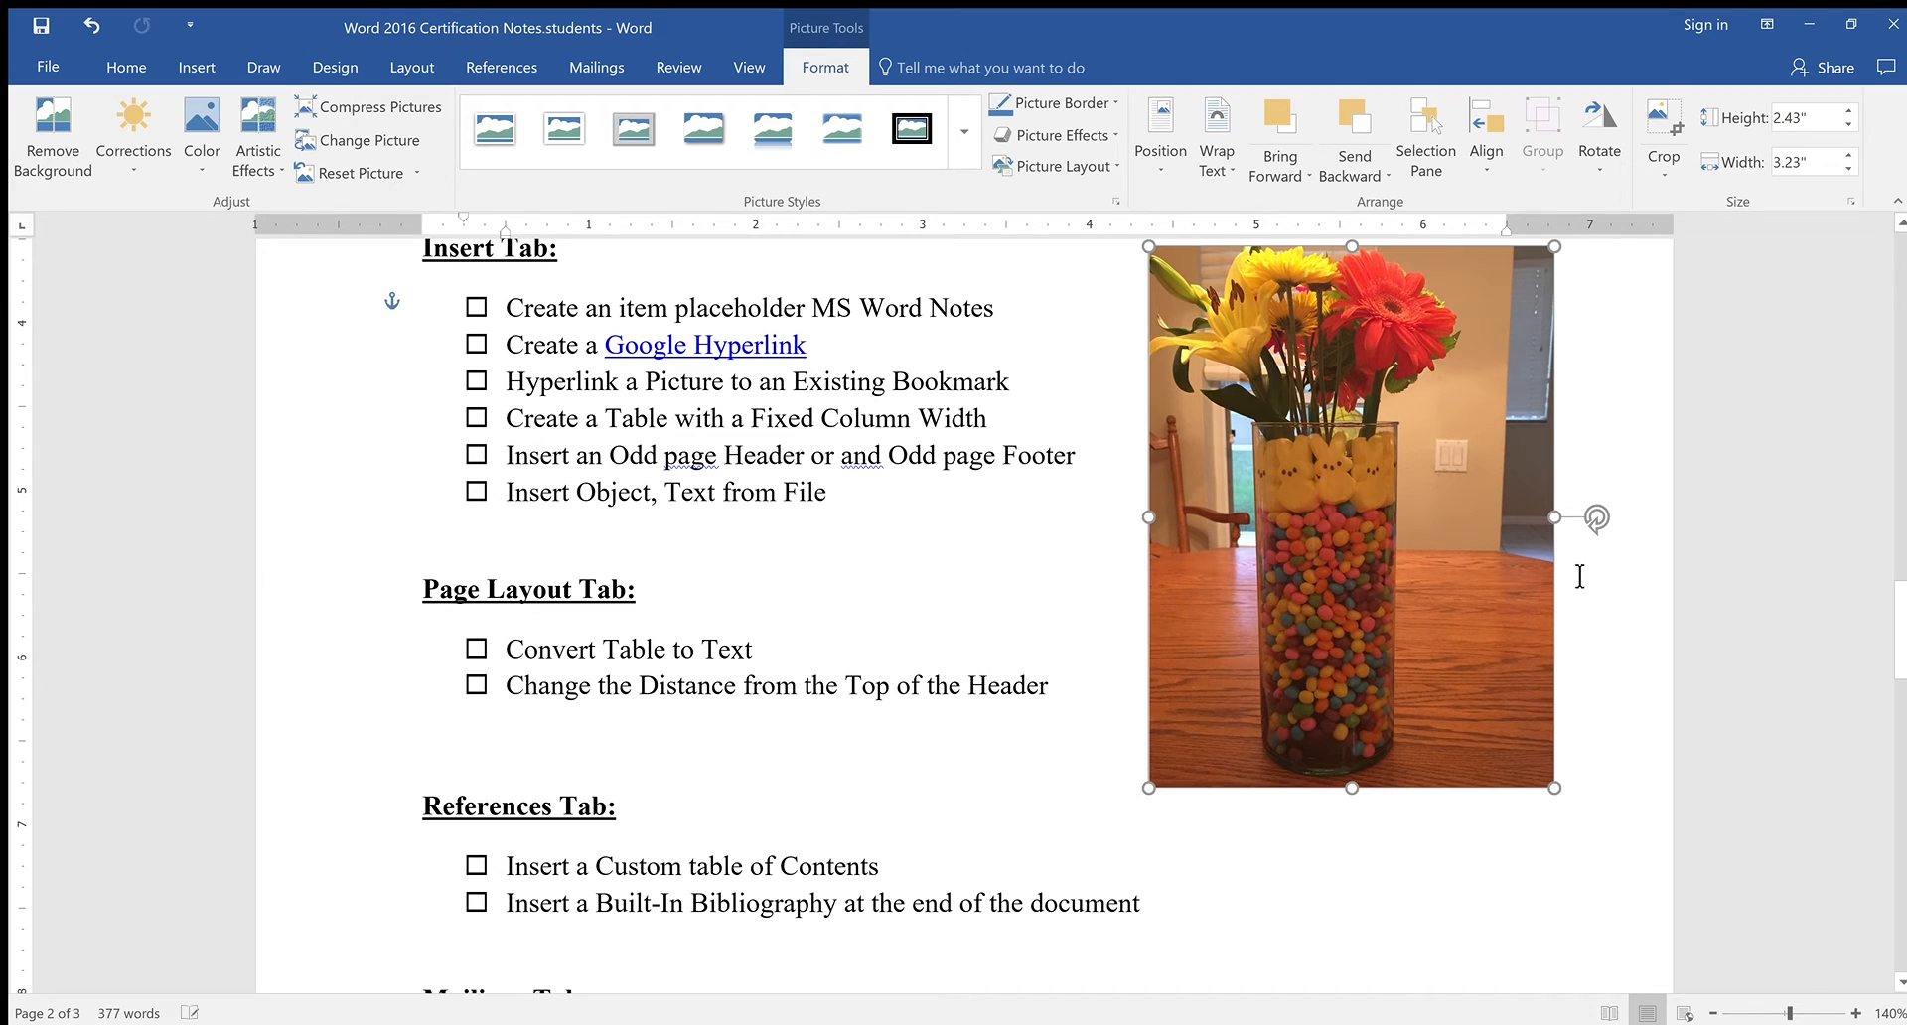
Shrink the photo to 1.66" by 2.22" and align it beside the Insert Tab heading
{"action": "left_click_drag", "start_coordinate": [1555, 788], "coordinate": [1549, 781]}
{"action": "left_click_drag", "start_coordinate": [1440, 552], "coordinate": [1592, 634]}
{"action": "scroll", "coordinate": [1580, 652], "scroll_direction": "up", "scroll_amount": 3}
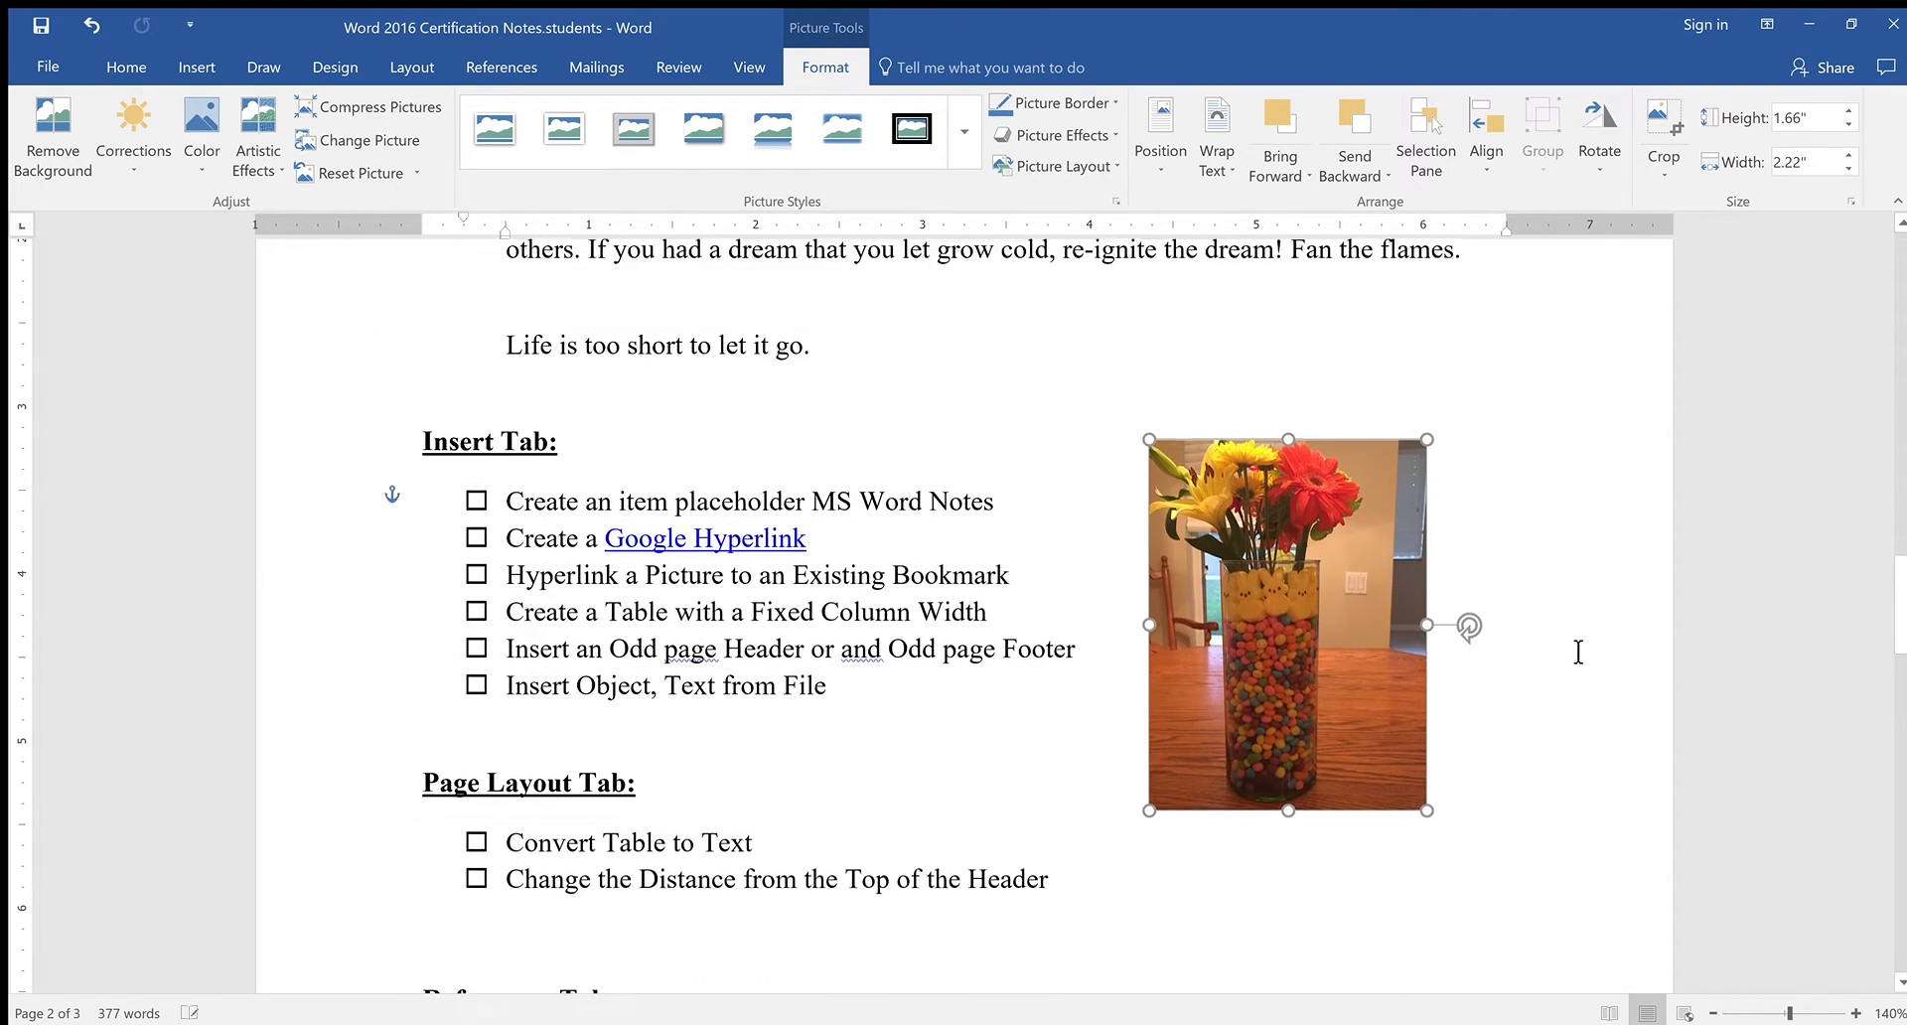
{"action": "mouse_move", "coordinate": [1361, 731]}
{"action": "left_mouse_down"}
{"action": "mouse_move", "coordinate": [1336, 703]}
{"action": "mouse_move", "coordinate": [1370, 702]}
{"action": "left_mouse_up"}
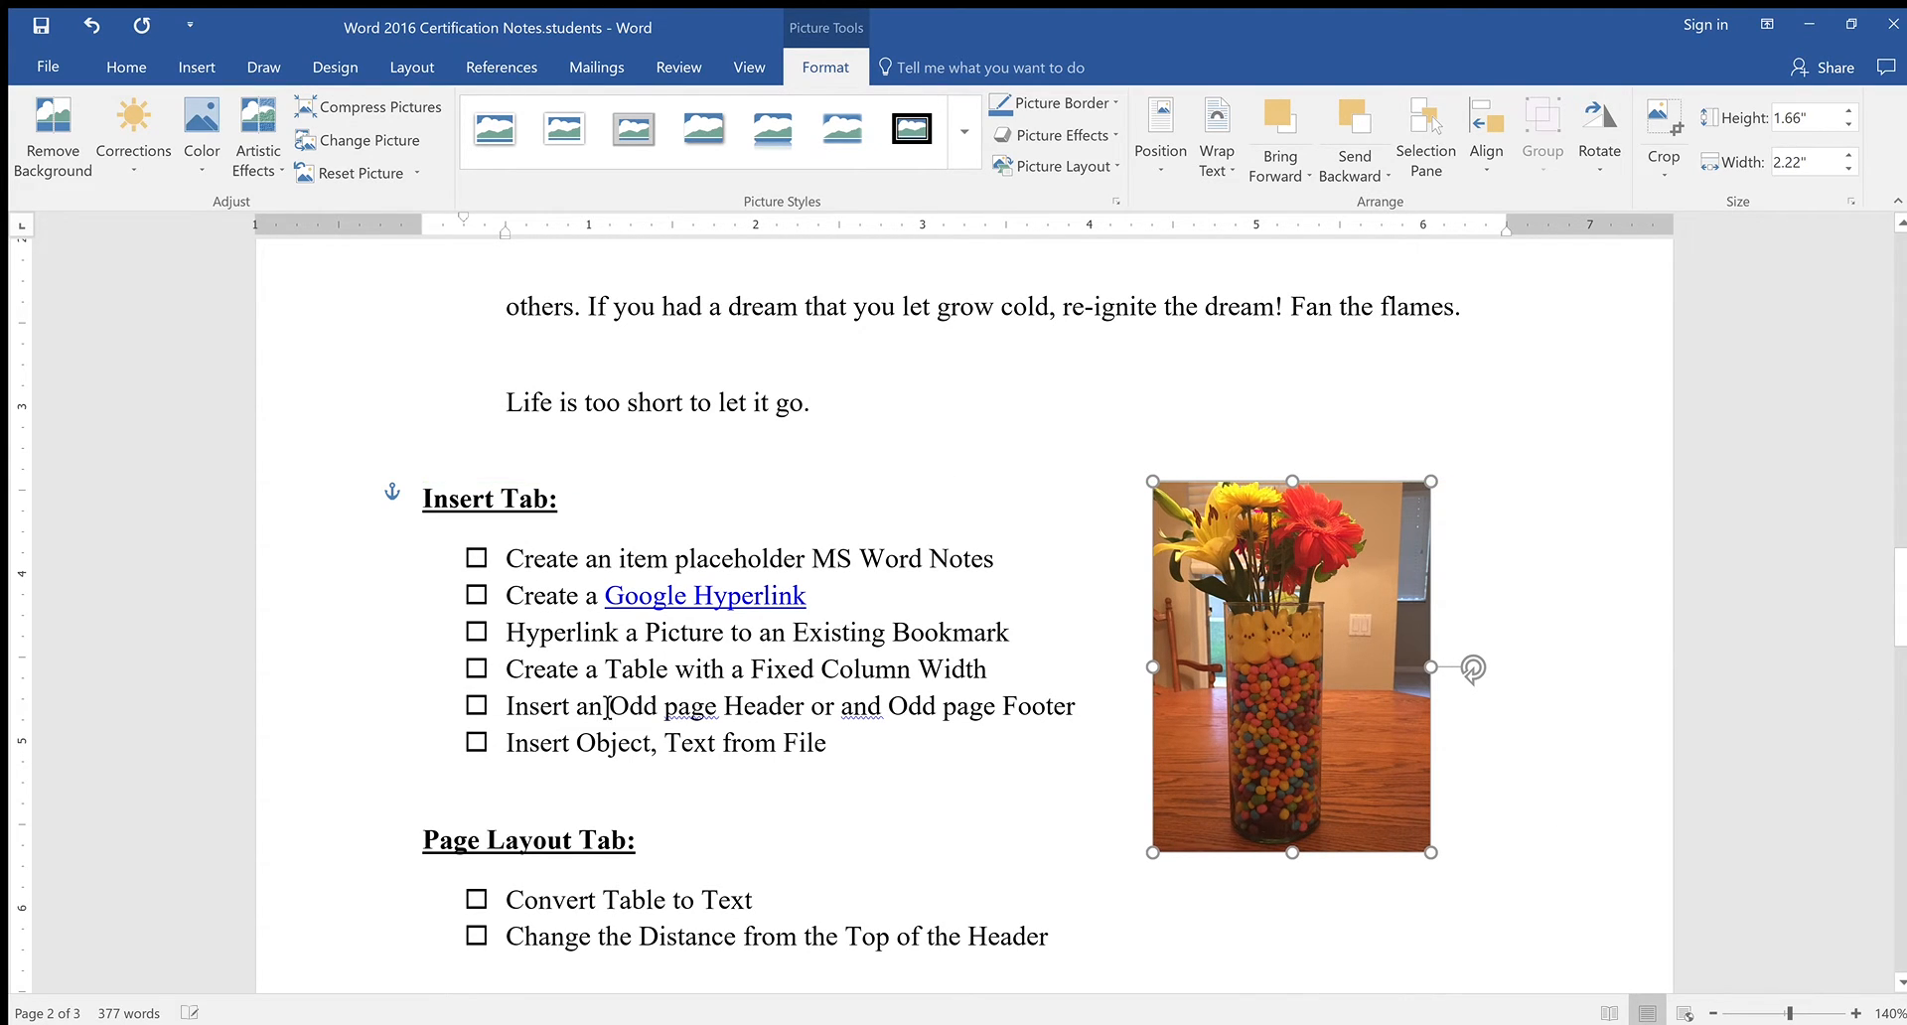
{"action": "mouse_move", "coordinate": [1263, 628]}
{"action": "left_mouse_down"}
{"action": "mouse_move", "coordinate": [1282, 627]}
{"action": "mouse_move", "coordinate": [1259, 623]}
{"action": "left_mouse_up"}
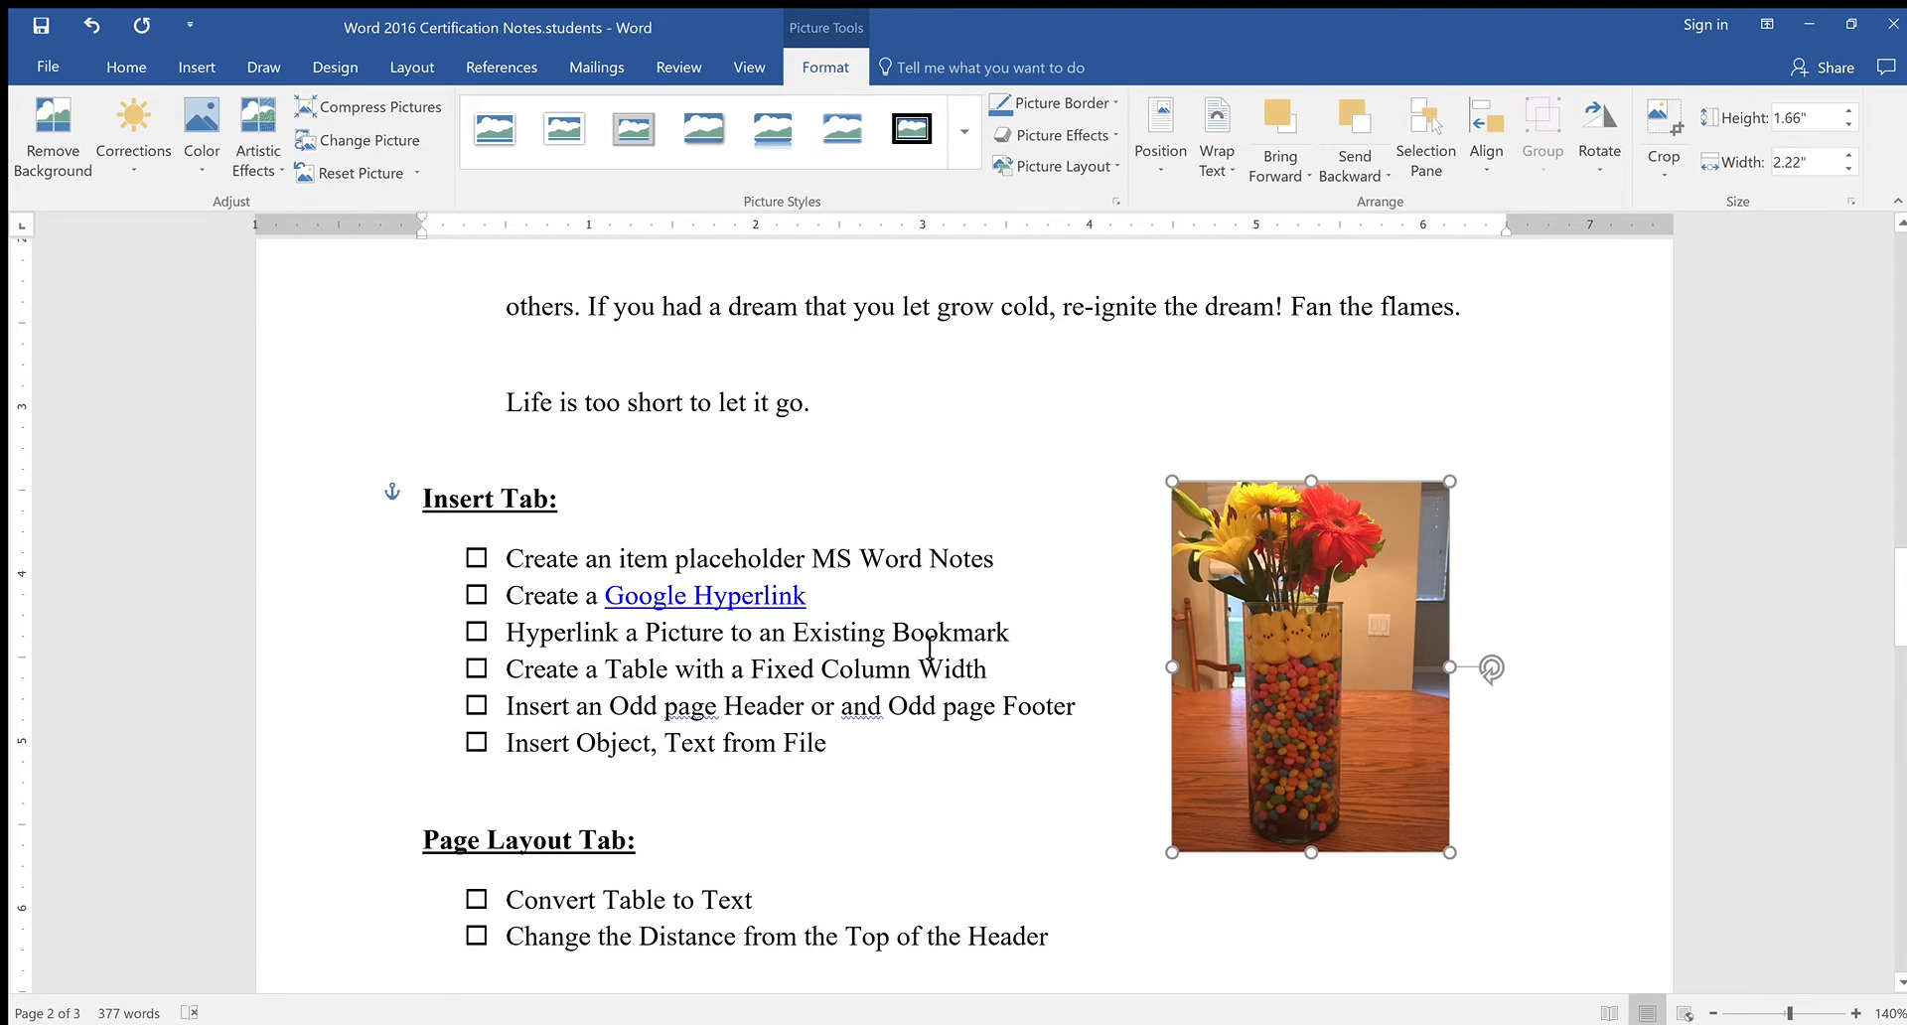
Check the Bookmark dialog without adding one, then put the cursor before the document title
{"action": "left_click", "coordinate": [199, 69]}
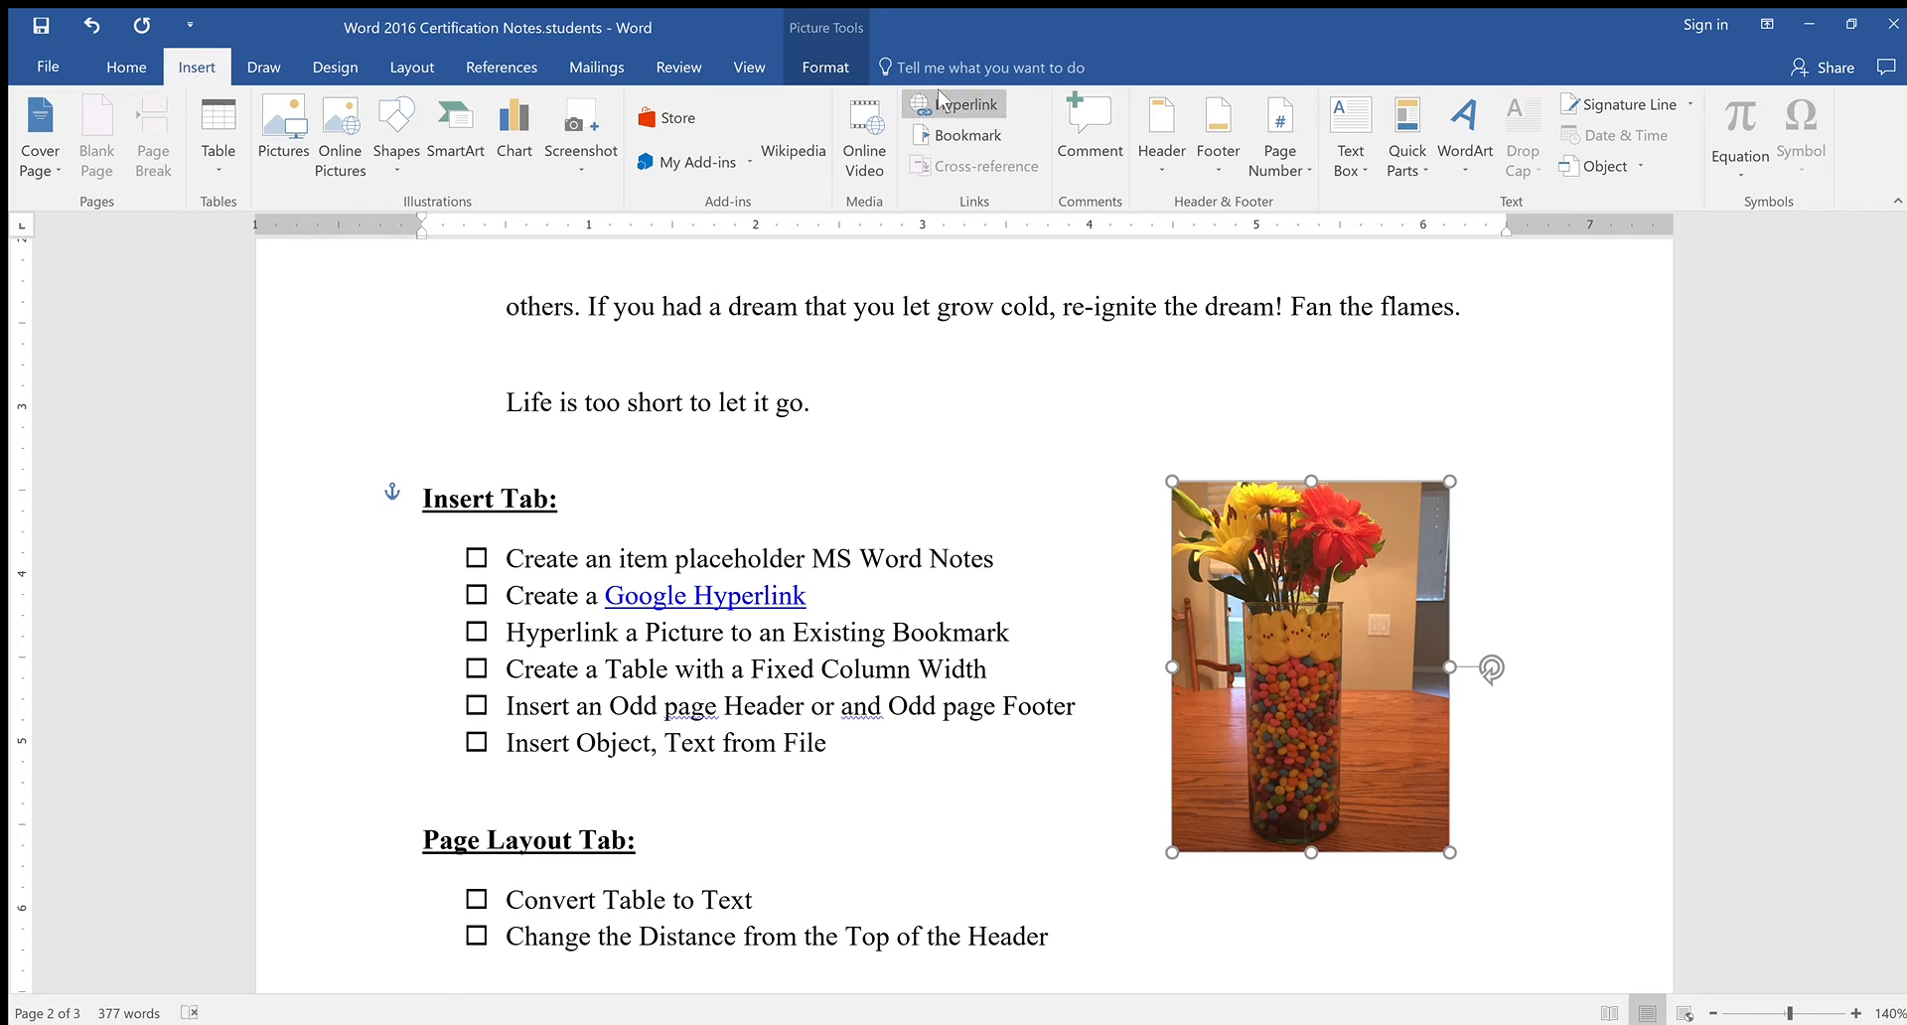
{"action": "left_click", "coordinate": [983, 137]}
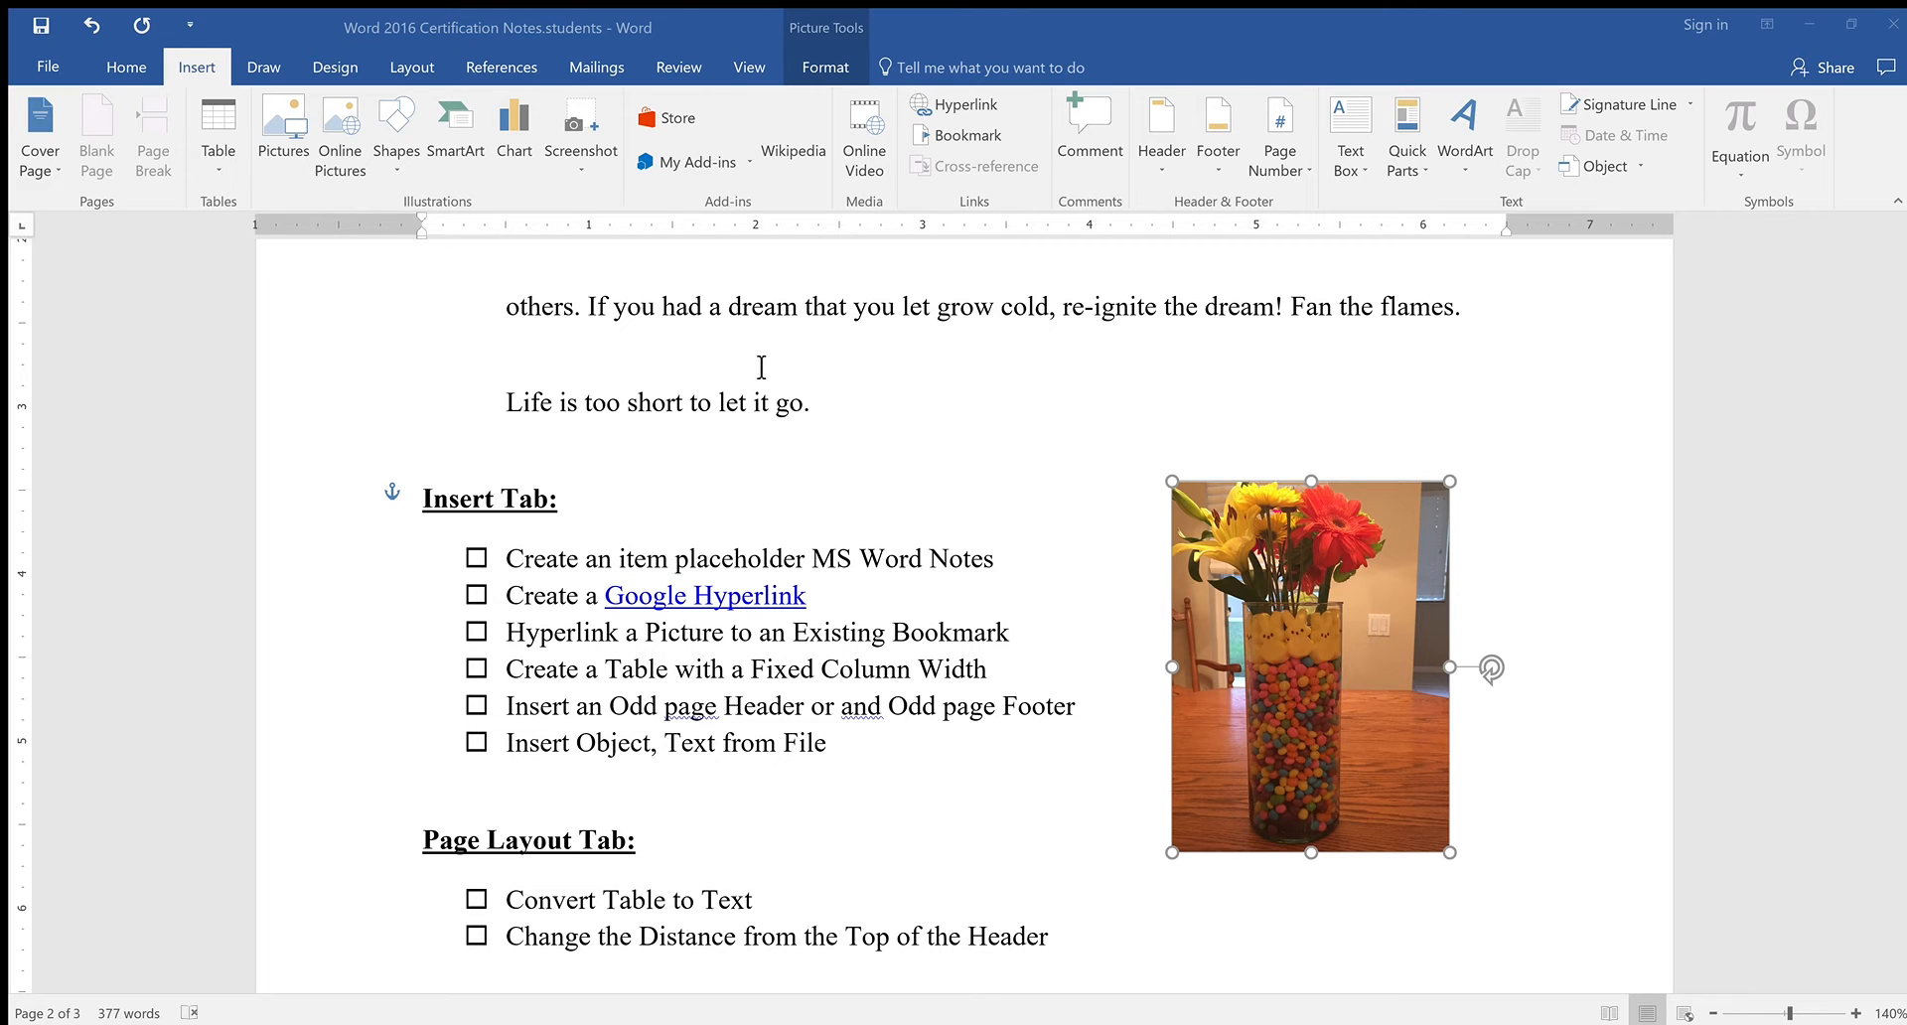
{"action": "left_click", "coordinate": [1141, 711]}
{"action": "scroll", "coordinate": [830, 573], "scroll_direction": "up", "scroll_amount": 5}
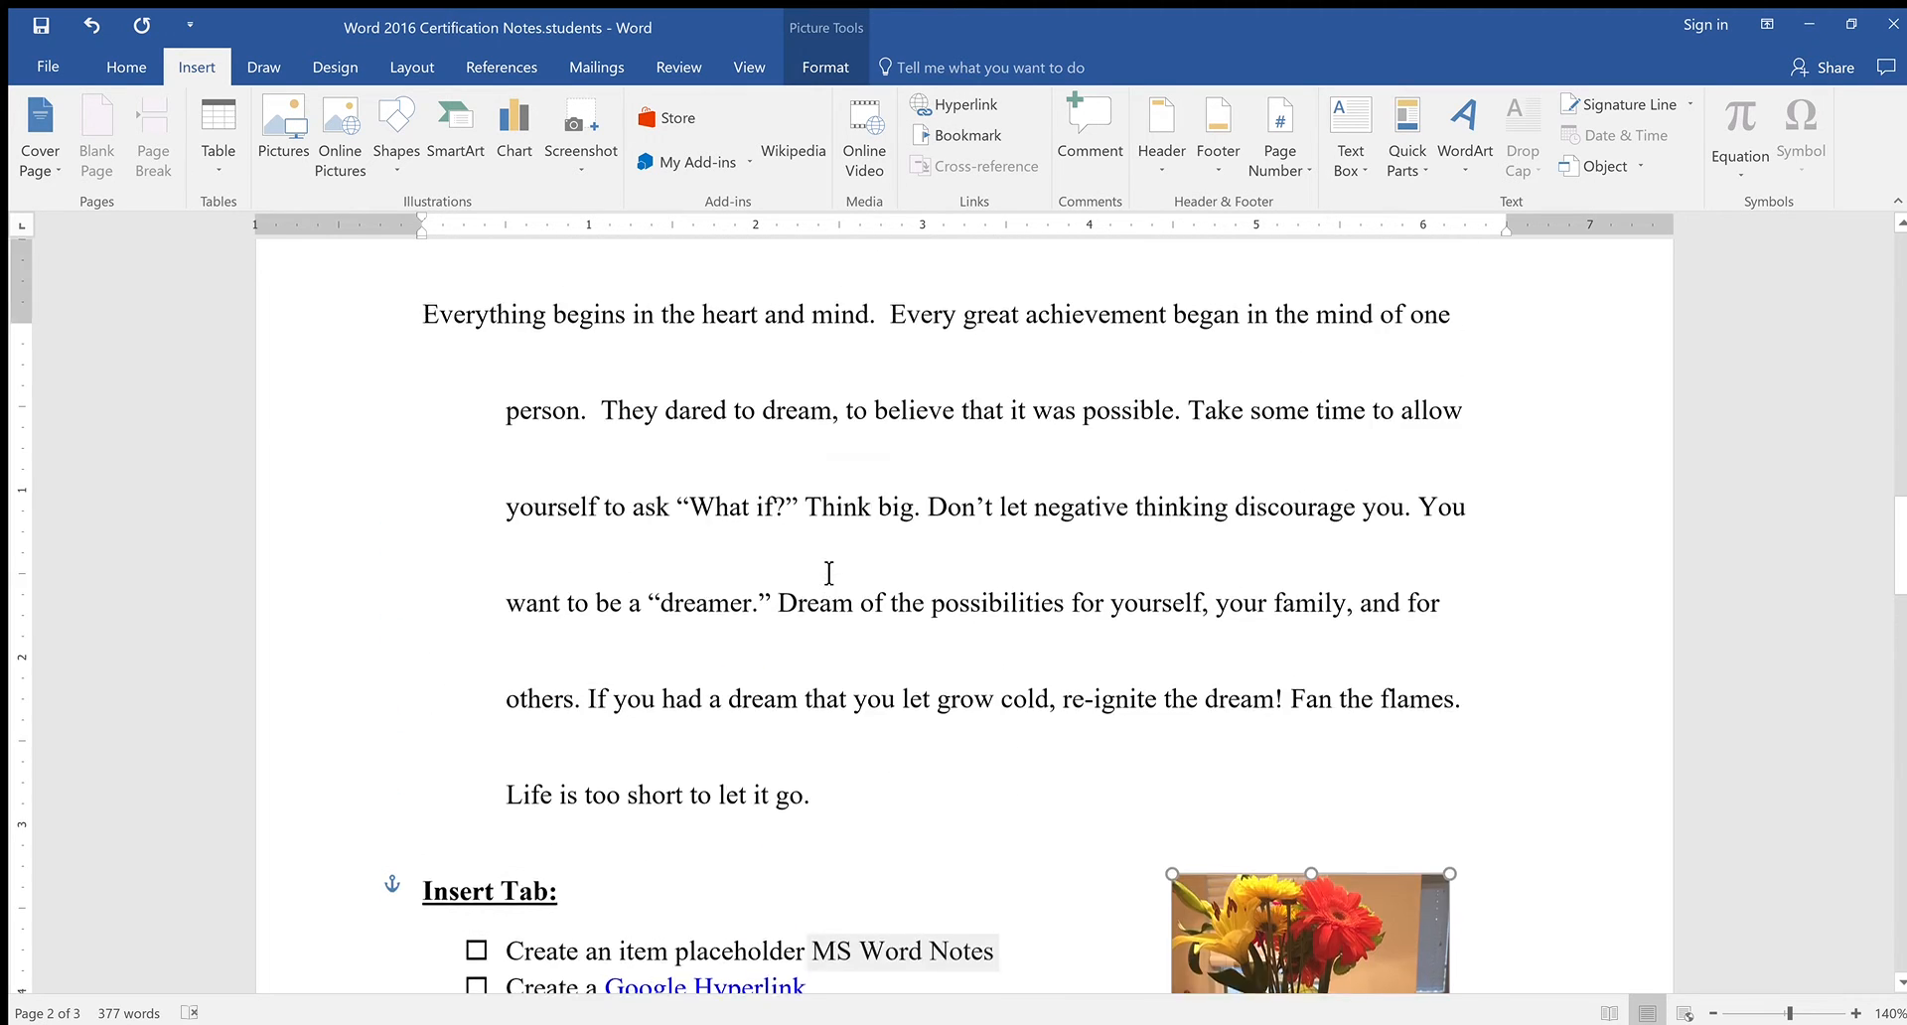
{"action": "scroll", "coordinate": [830, 573], "scroll_direction": "up", "scroll_amount": 15}
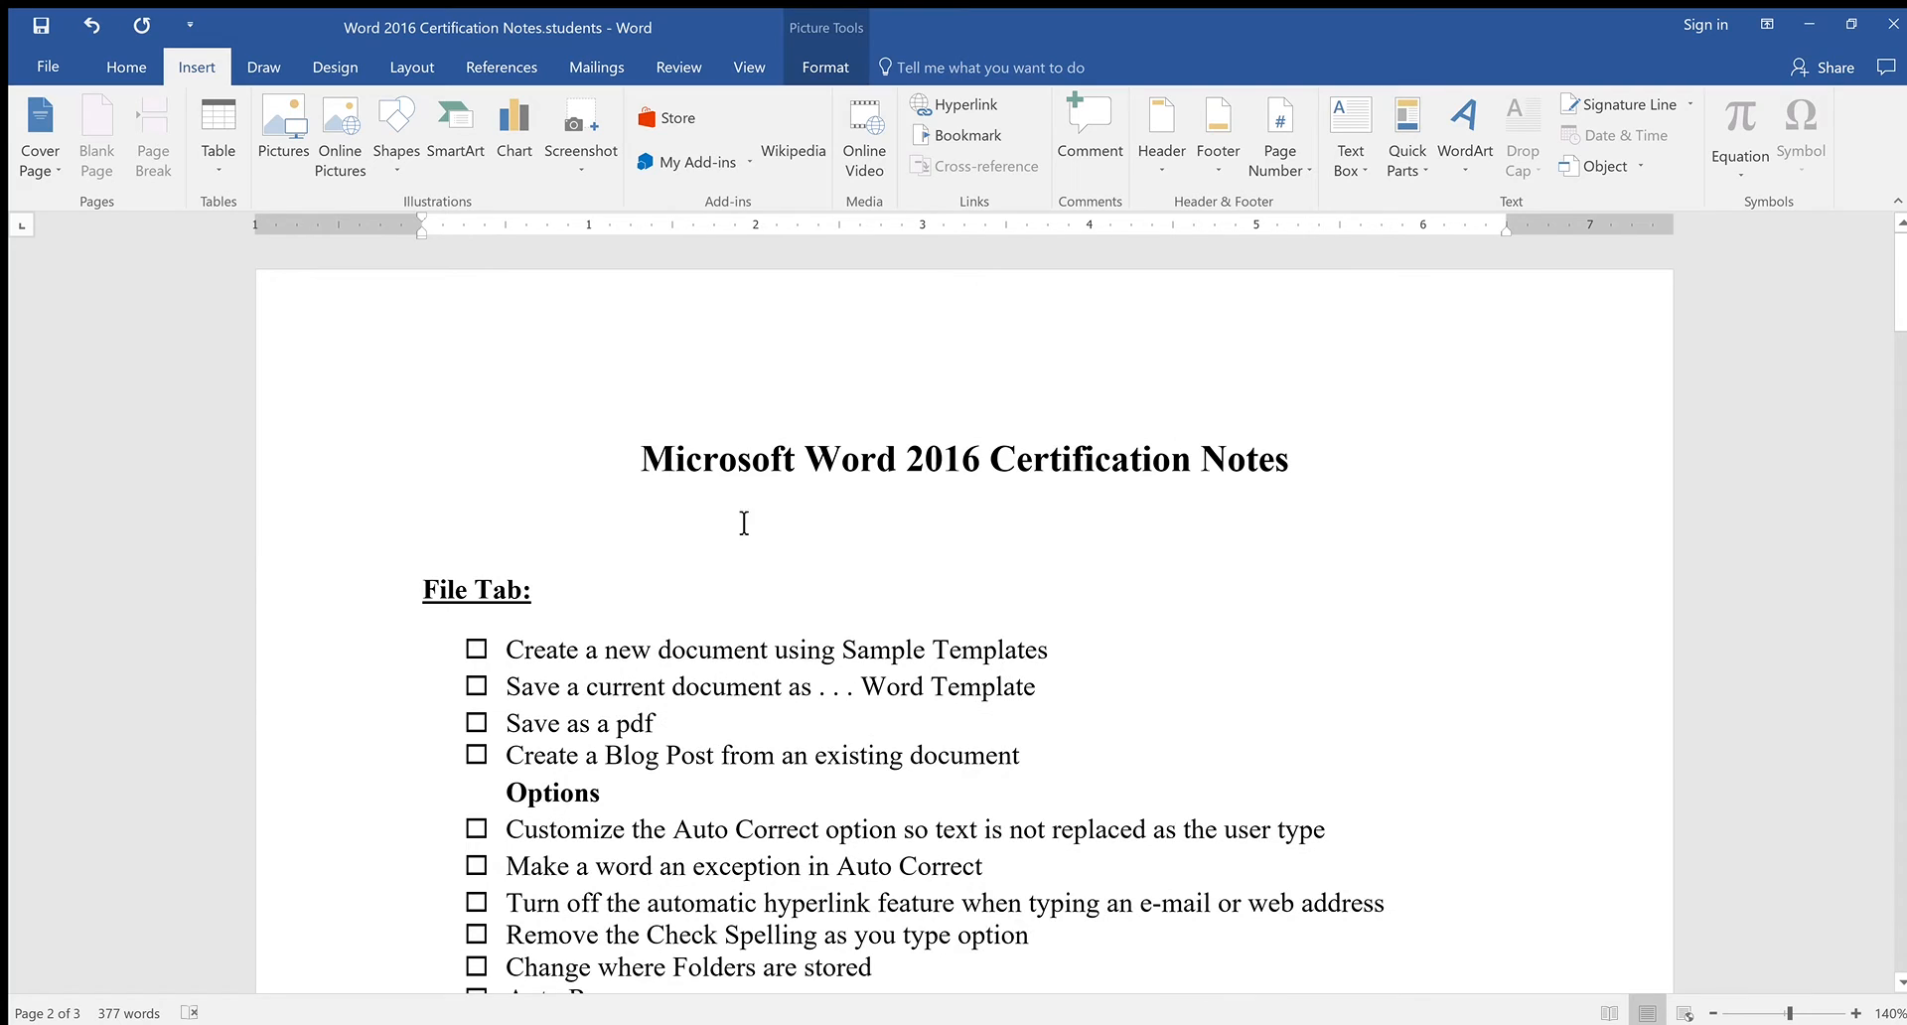
{"action": "left_click", "coordinate": [665, 472]}
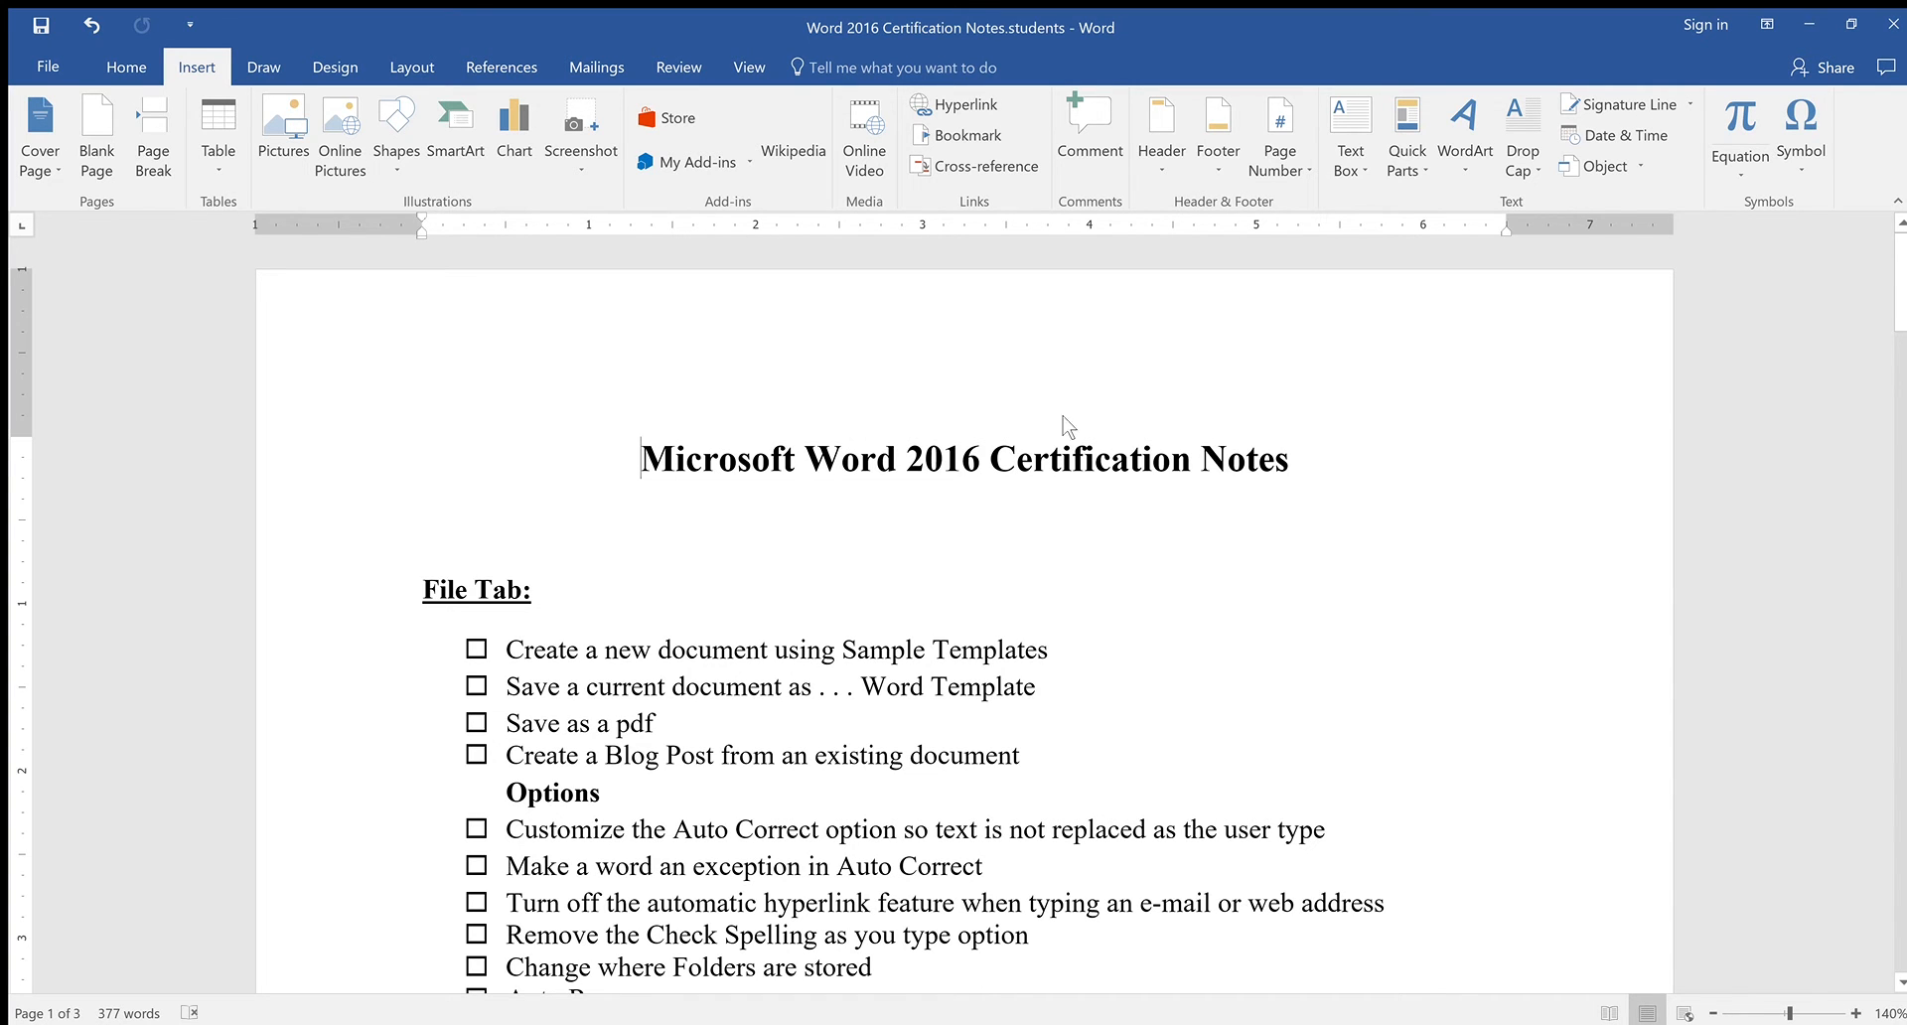
Add a bookmark at the start of the Picture Formatting heading
{"action": "scroll", "coordinate": [1108, 532], "scroll_direction": "down", "scroll_amount": 3}
{"action": "scroll", "coordinate": [1039, 536], "scroll_direction": "up", "scroll_amount": 3}
{"action": "scroll", "coordinate": [821, 466], "scroll_direction": "down", "scroll_amount": 3}
{"action": "scroll", "coordinate": [820, 467], "scroll_direction": "down", "scroll_amount": 15}
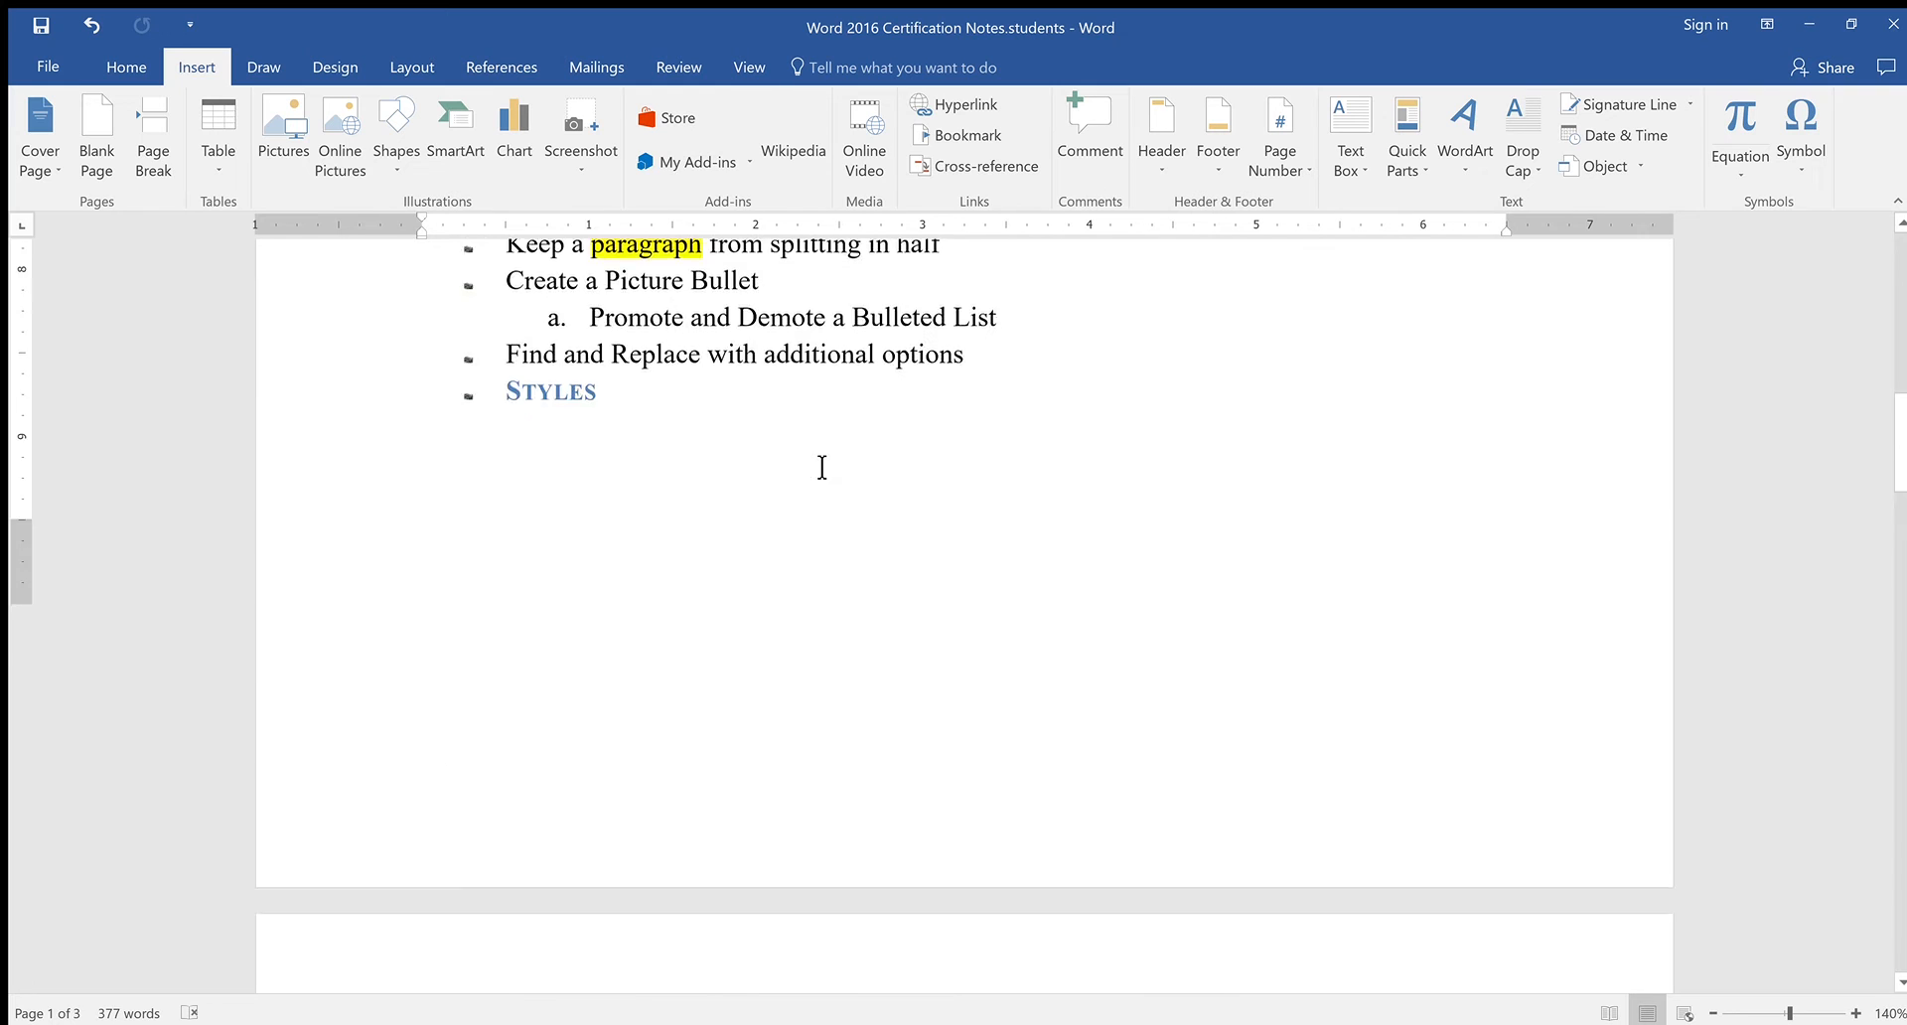
{"action": "scroll", "coordinate": [820, 467], "scroll_direction": "down", "scroll_amount": 10}
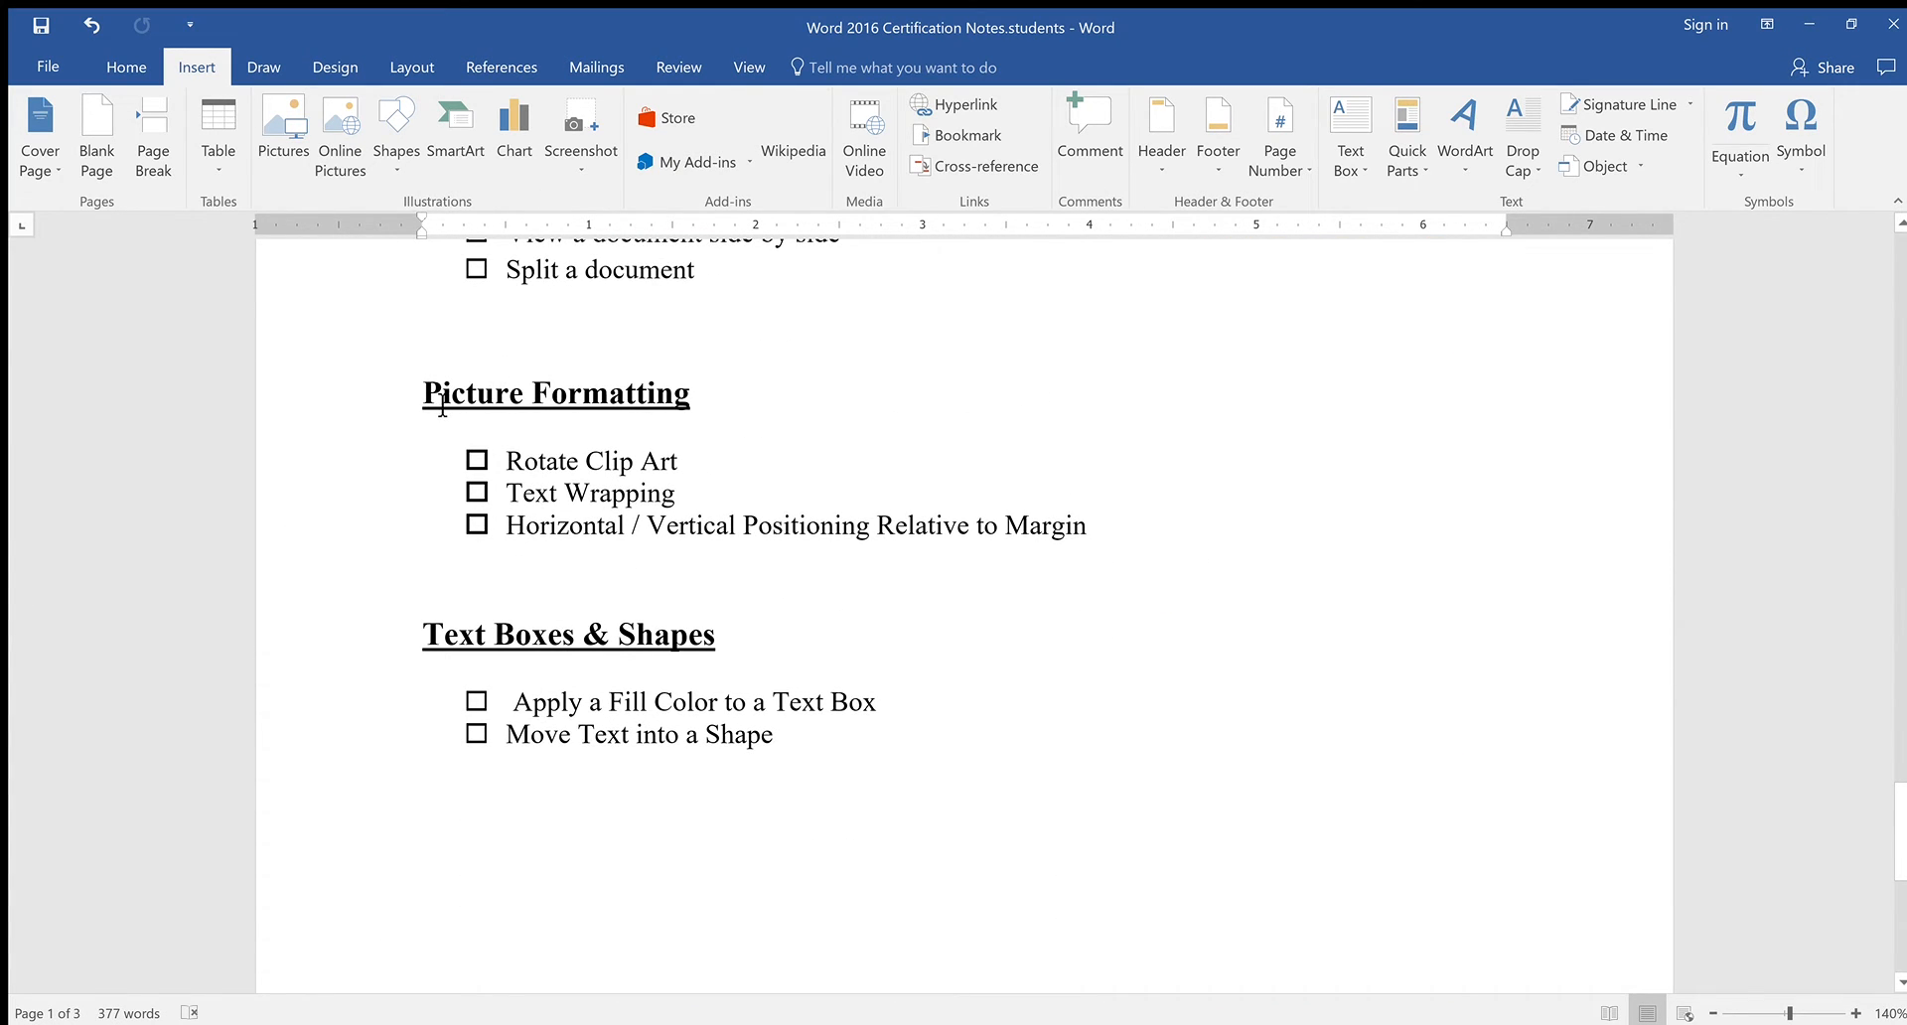
{"action": "left_click", "coordinate": [429, 397]}
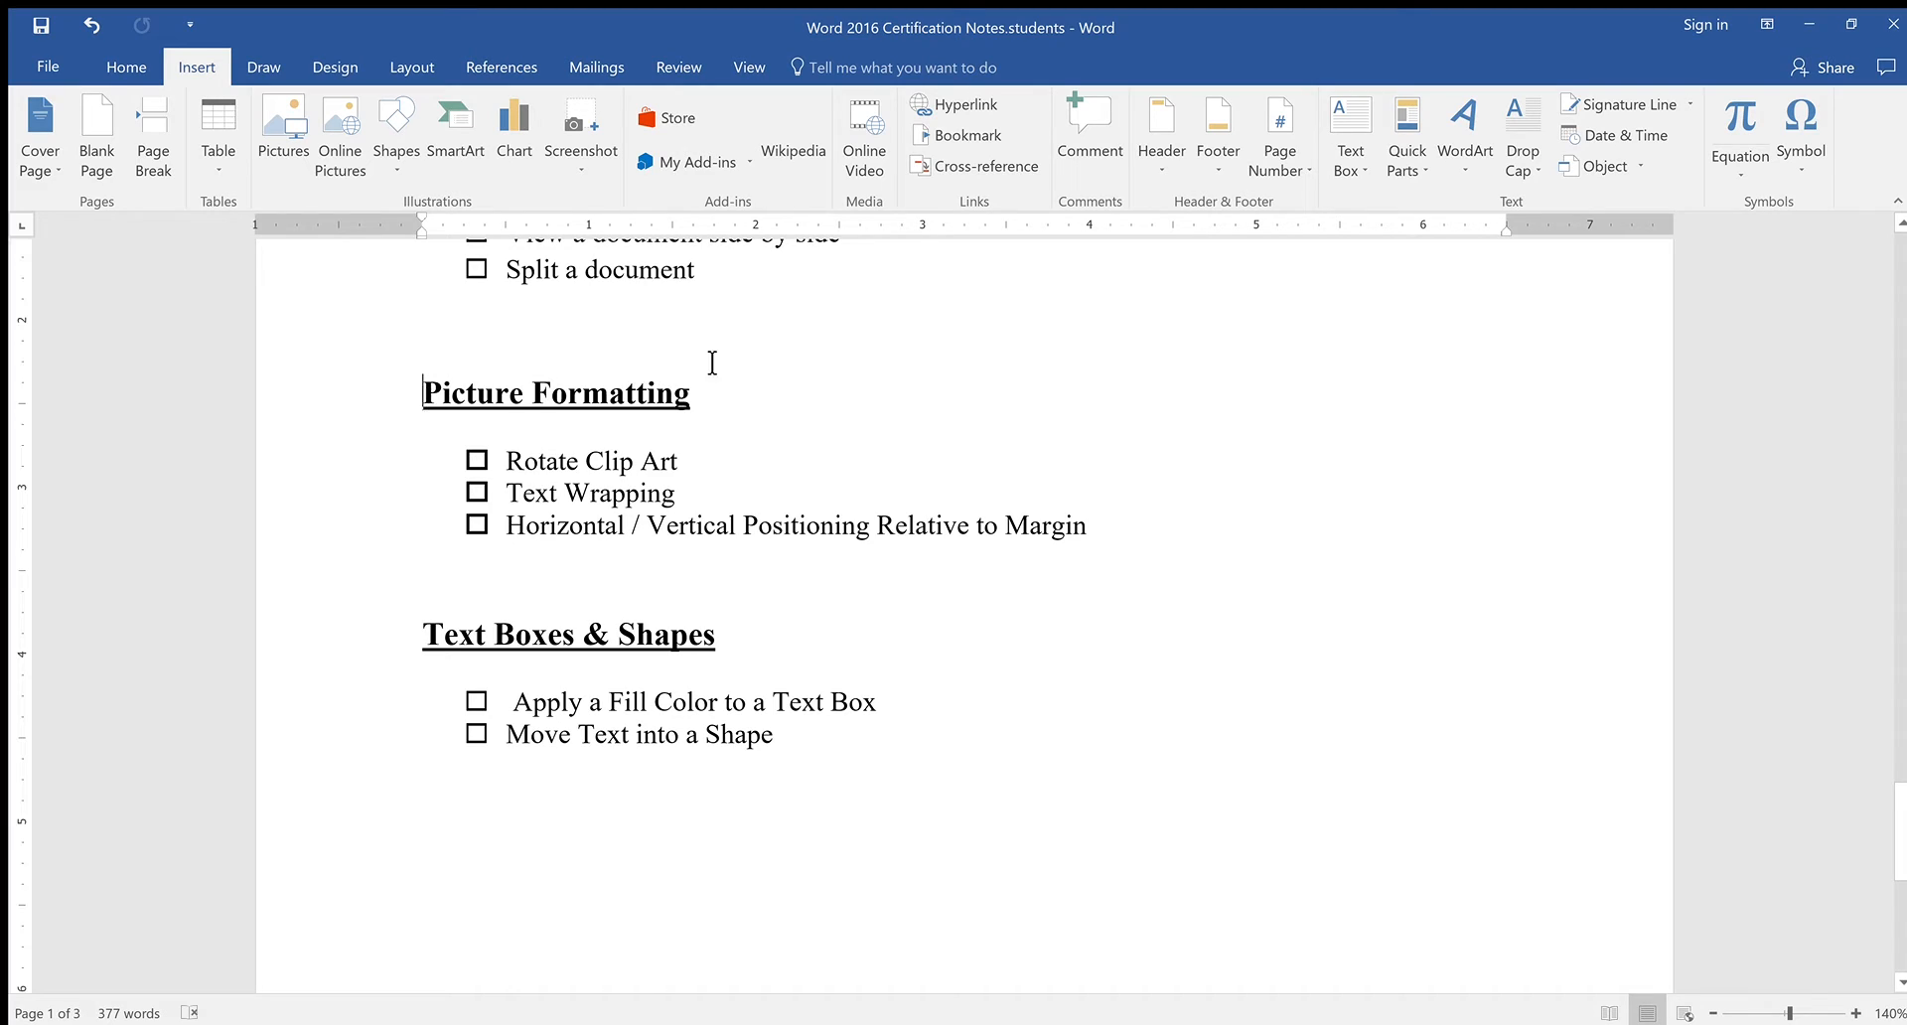
{"action": "left_click", "coordinate": [939, 139]}
{"action": "left_click", "coordinate": [983, 145]}
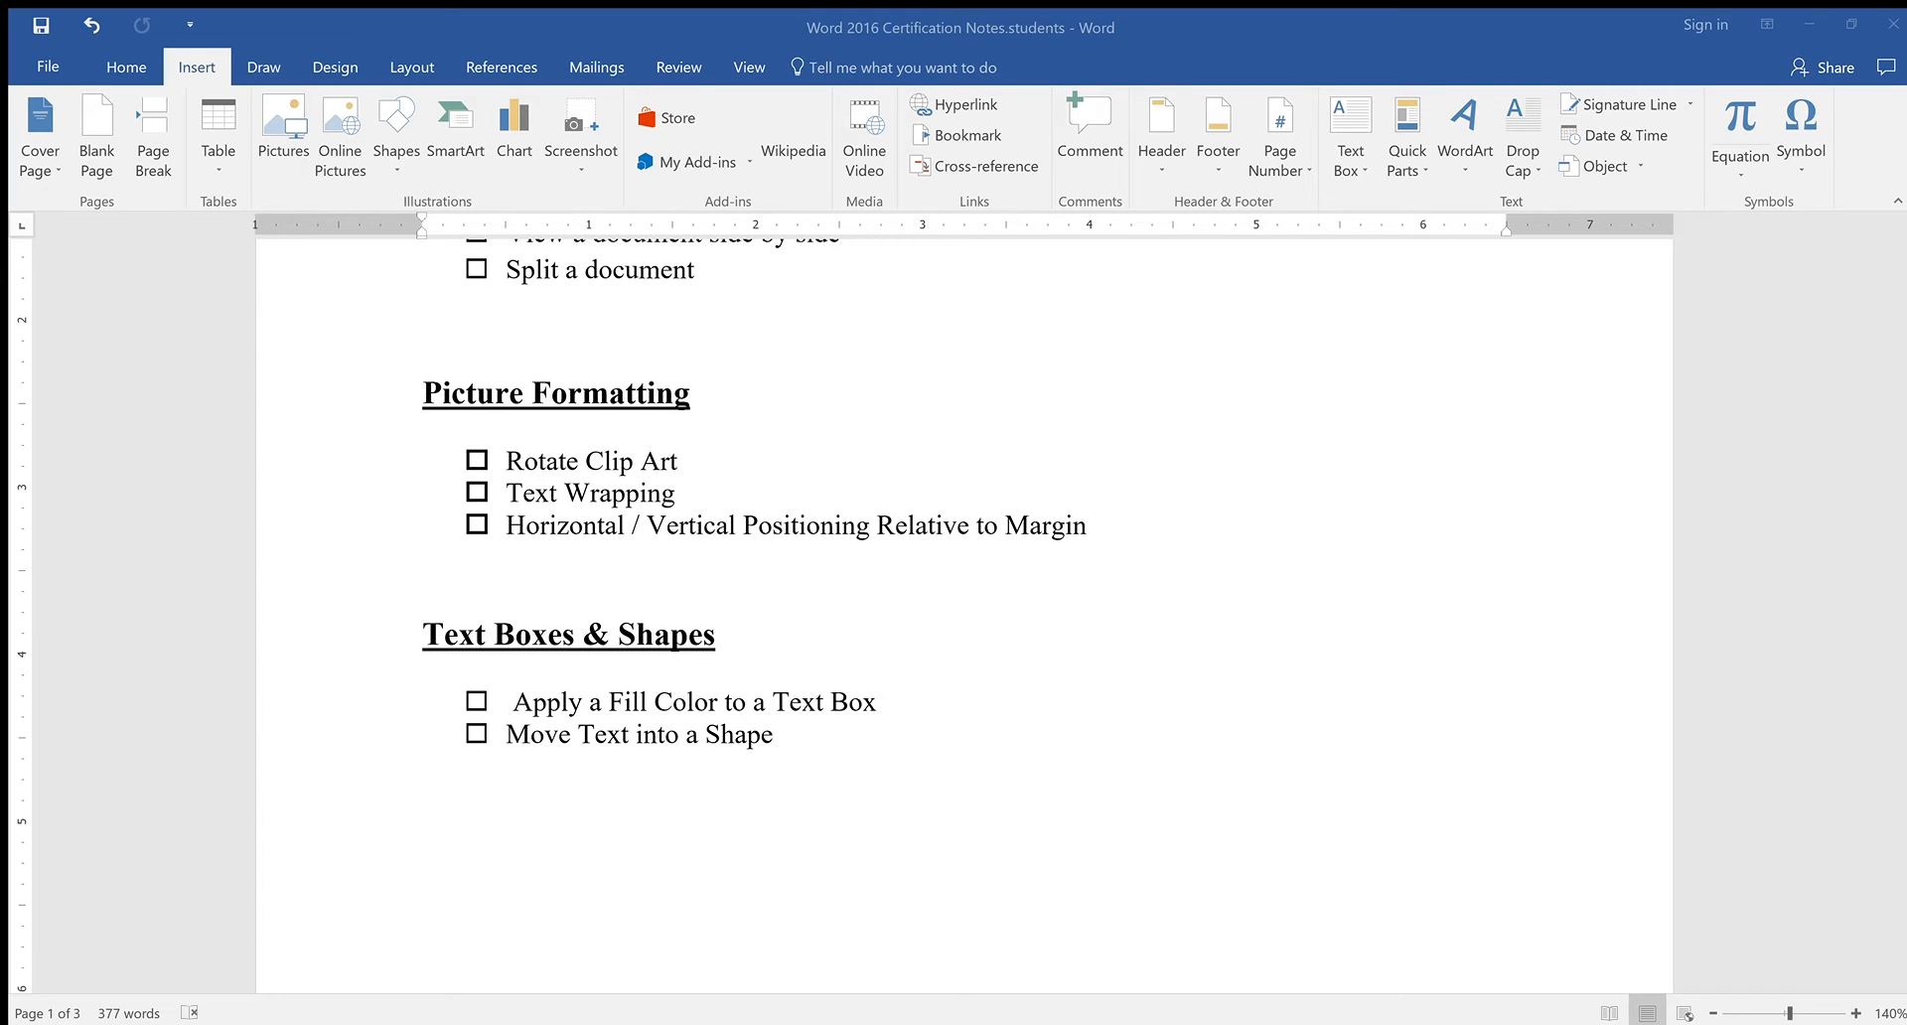
Return to Picture Formatting's start and reopen the Bookmark settings for that spot
{"action": "left_click", "coordinate": [1162, 350]}
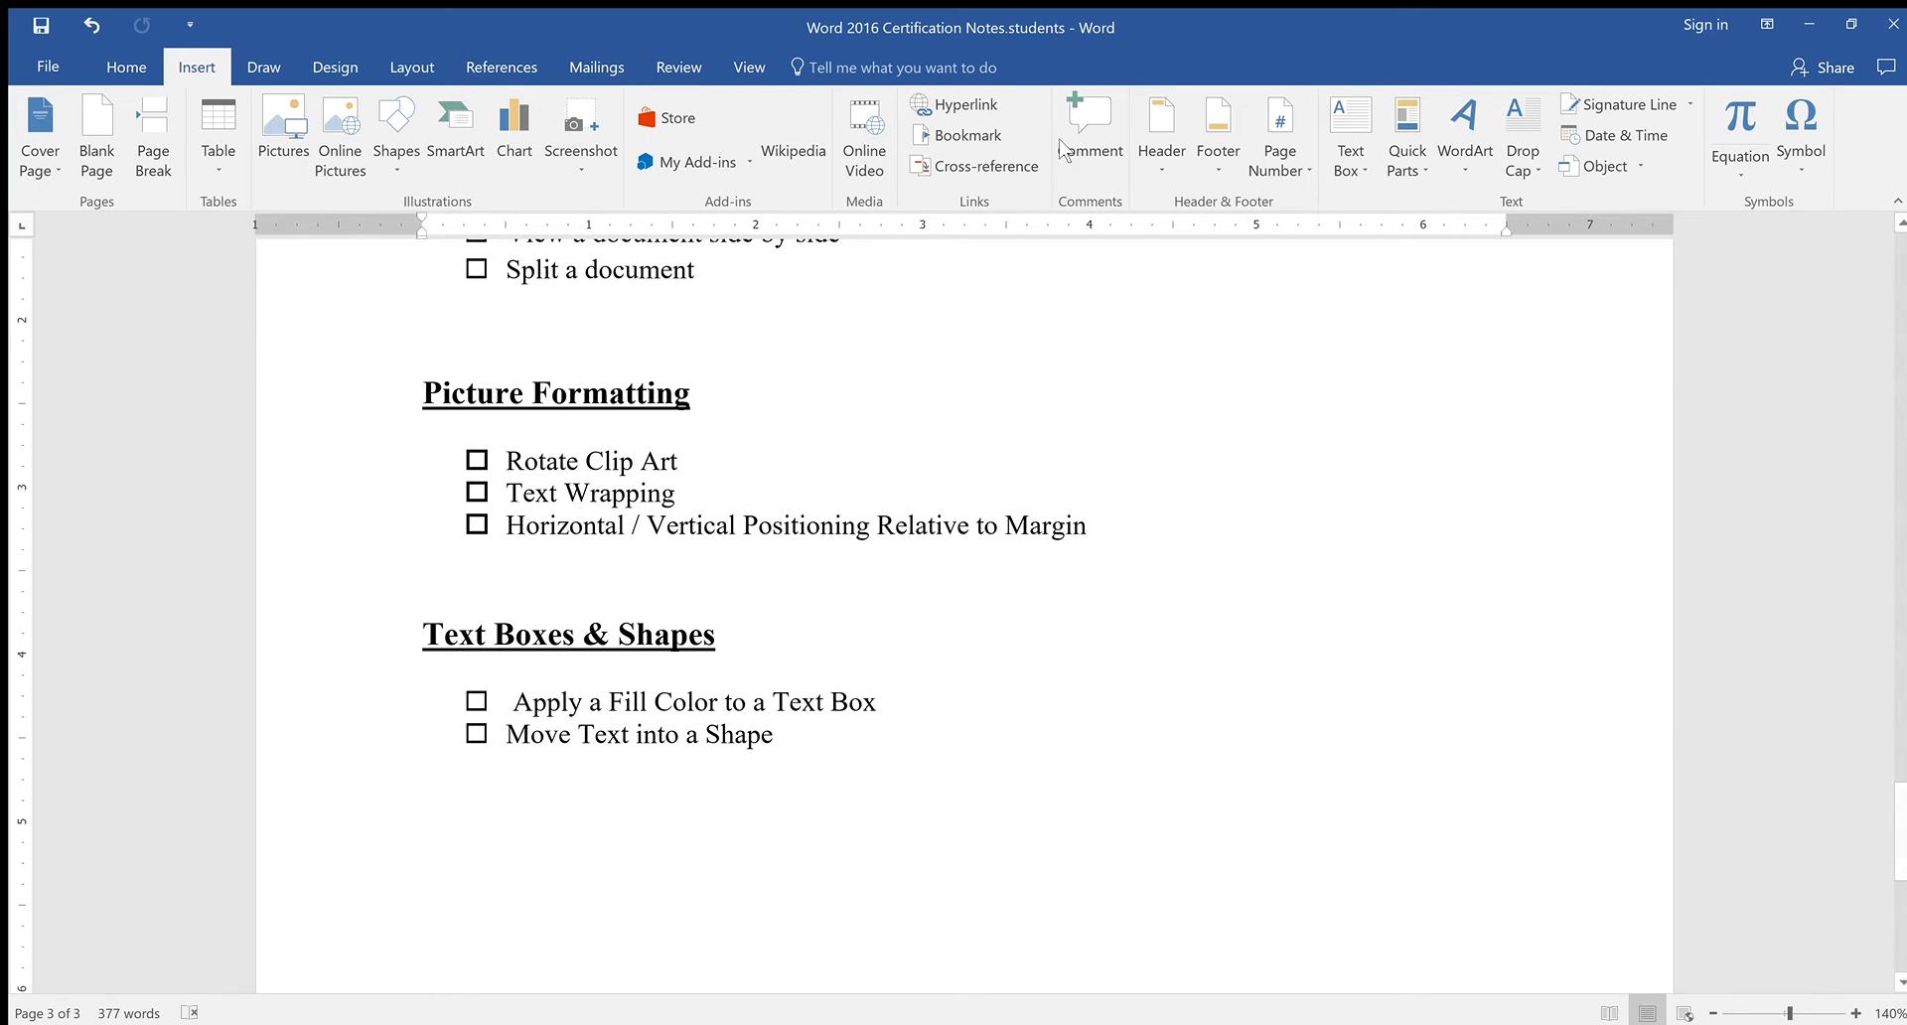
{"action": "scroll", "coordinate": [1342, 577], "scroll_direction": "up", "scroll_amount": 4}
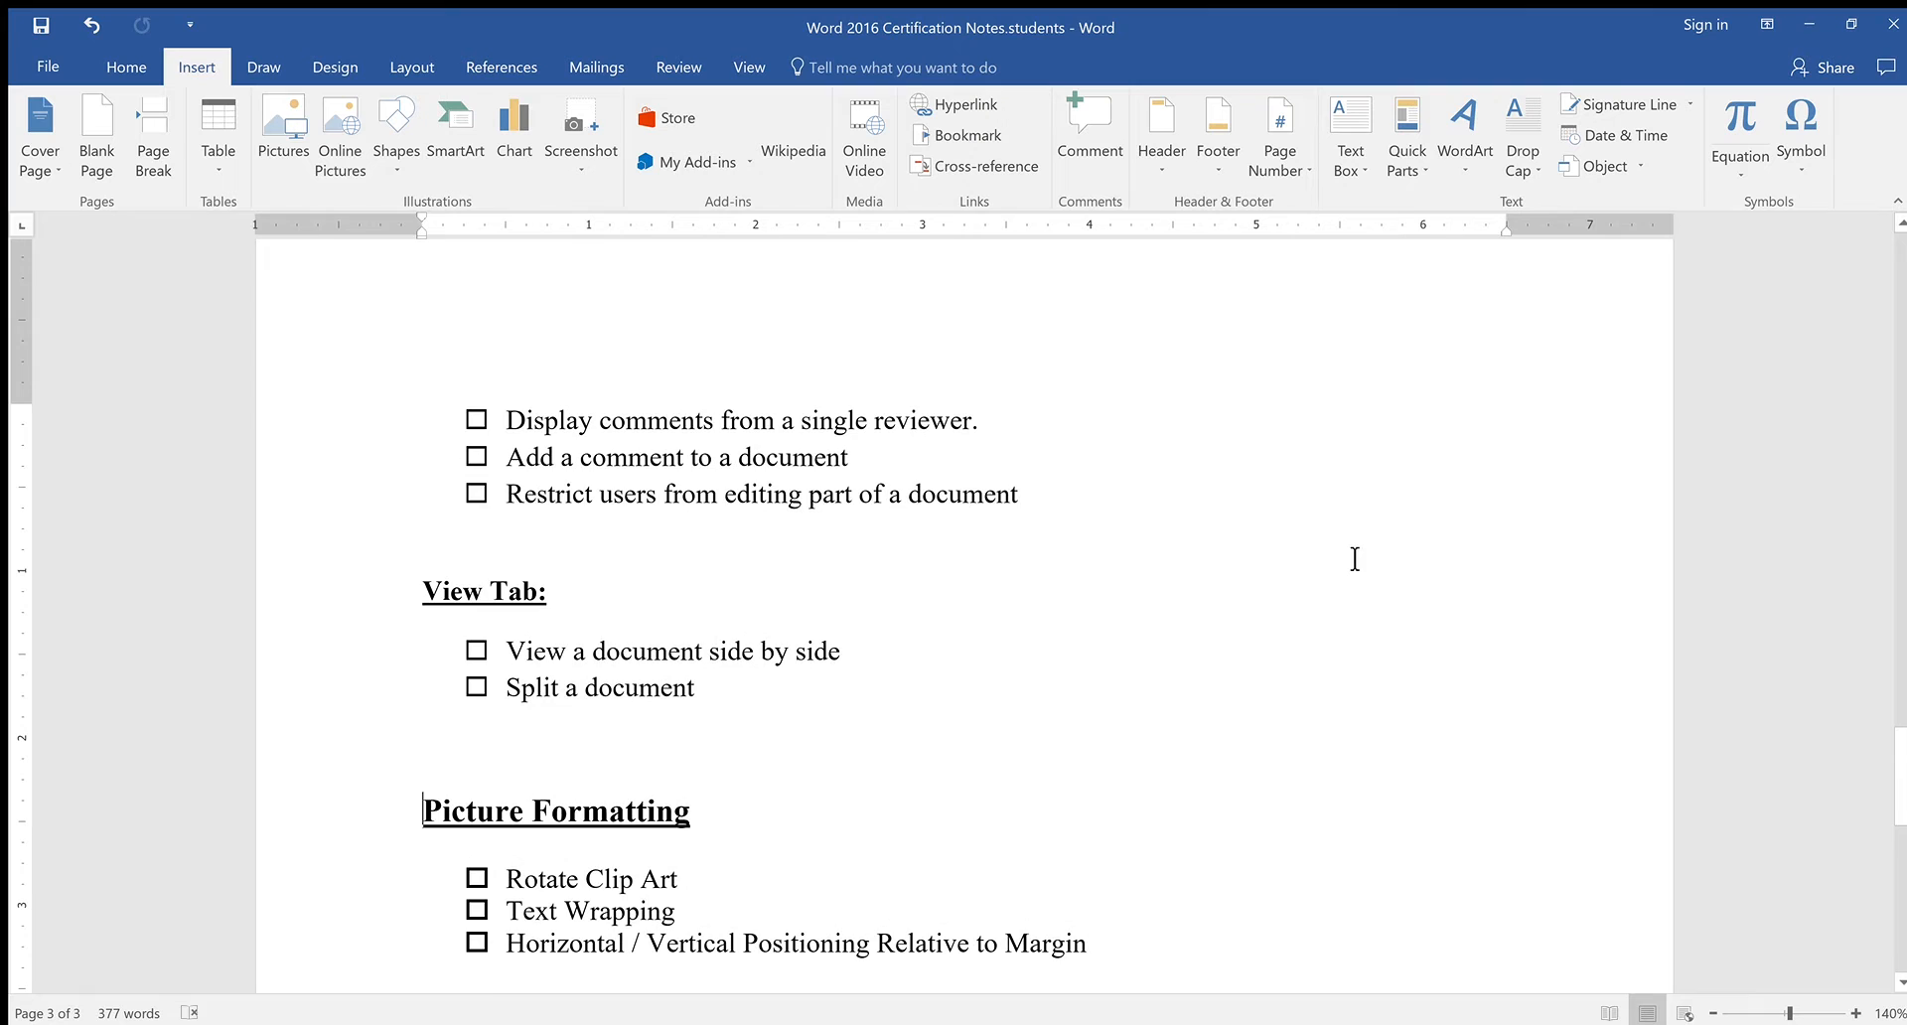
{"action": "scroll", "coordinate": [1179, 421], "scroll_direction": "up", "scroll_amount": 4}
{"action": "scroll", "coordinate": [1205, 449], "scroll_direction": "up", "scroll_amount": 12}
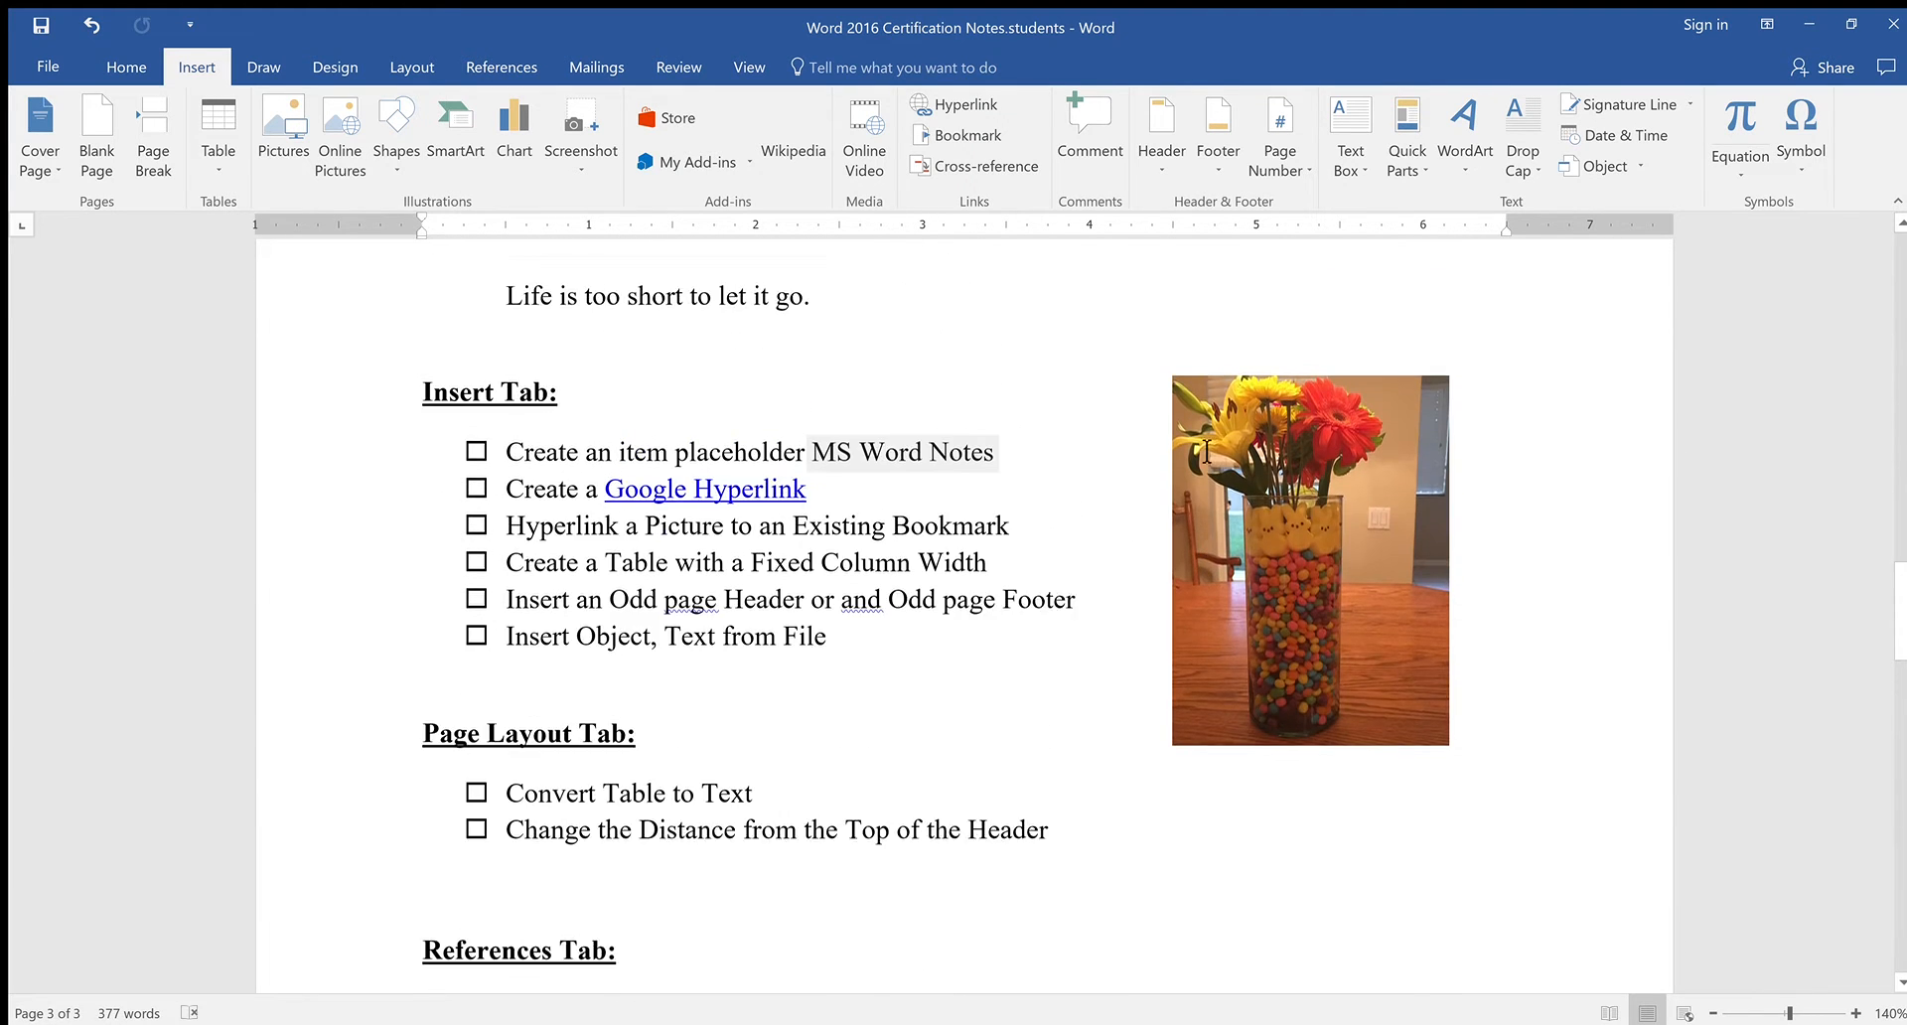
{"action": "scroll", "coordinate": [951, 109], "scroll_direction": "down", "scroll_amount": 1}
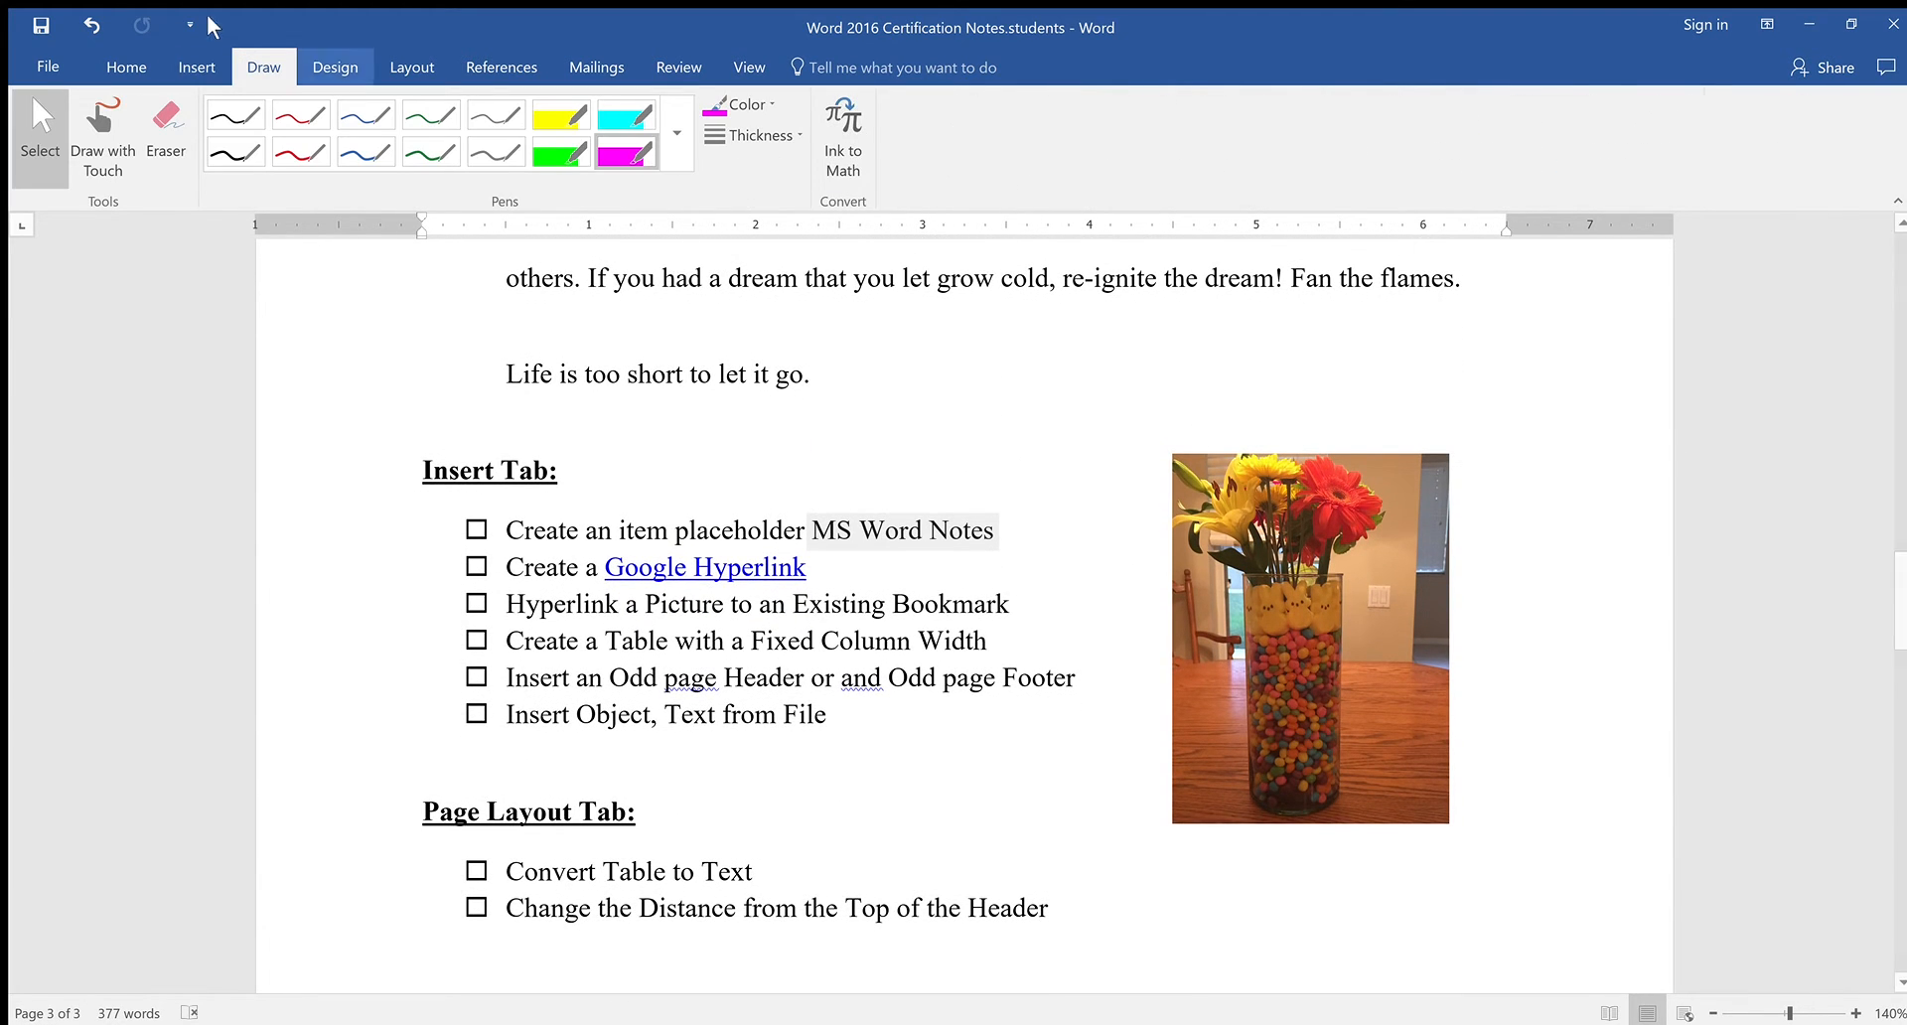
{"action": "left_click", "coordinate": [196, 66]}
{"action": "left_click", "coordinate": [972, 139]}
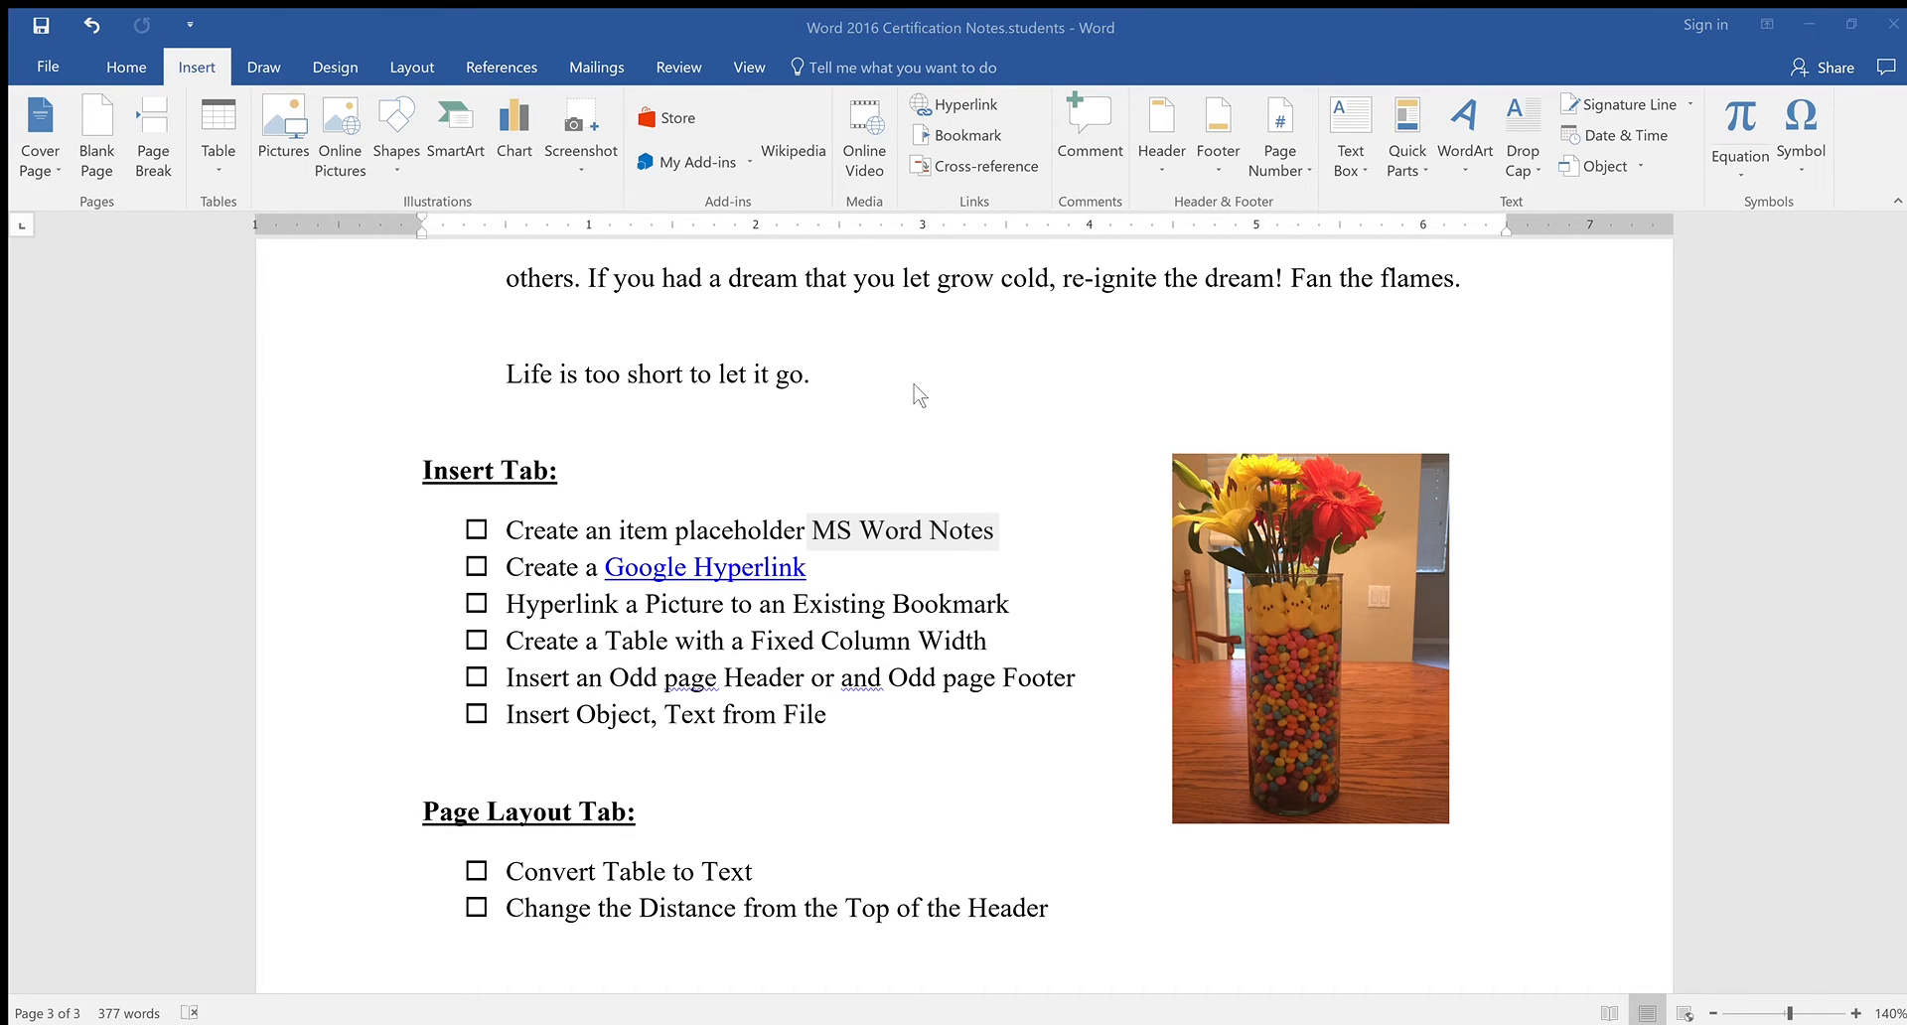
{"action": "scroll", "coordinate": [1155, 437], "scroll_direction": "down", "scroll_amount": 10}
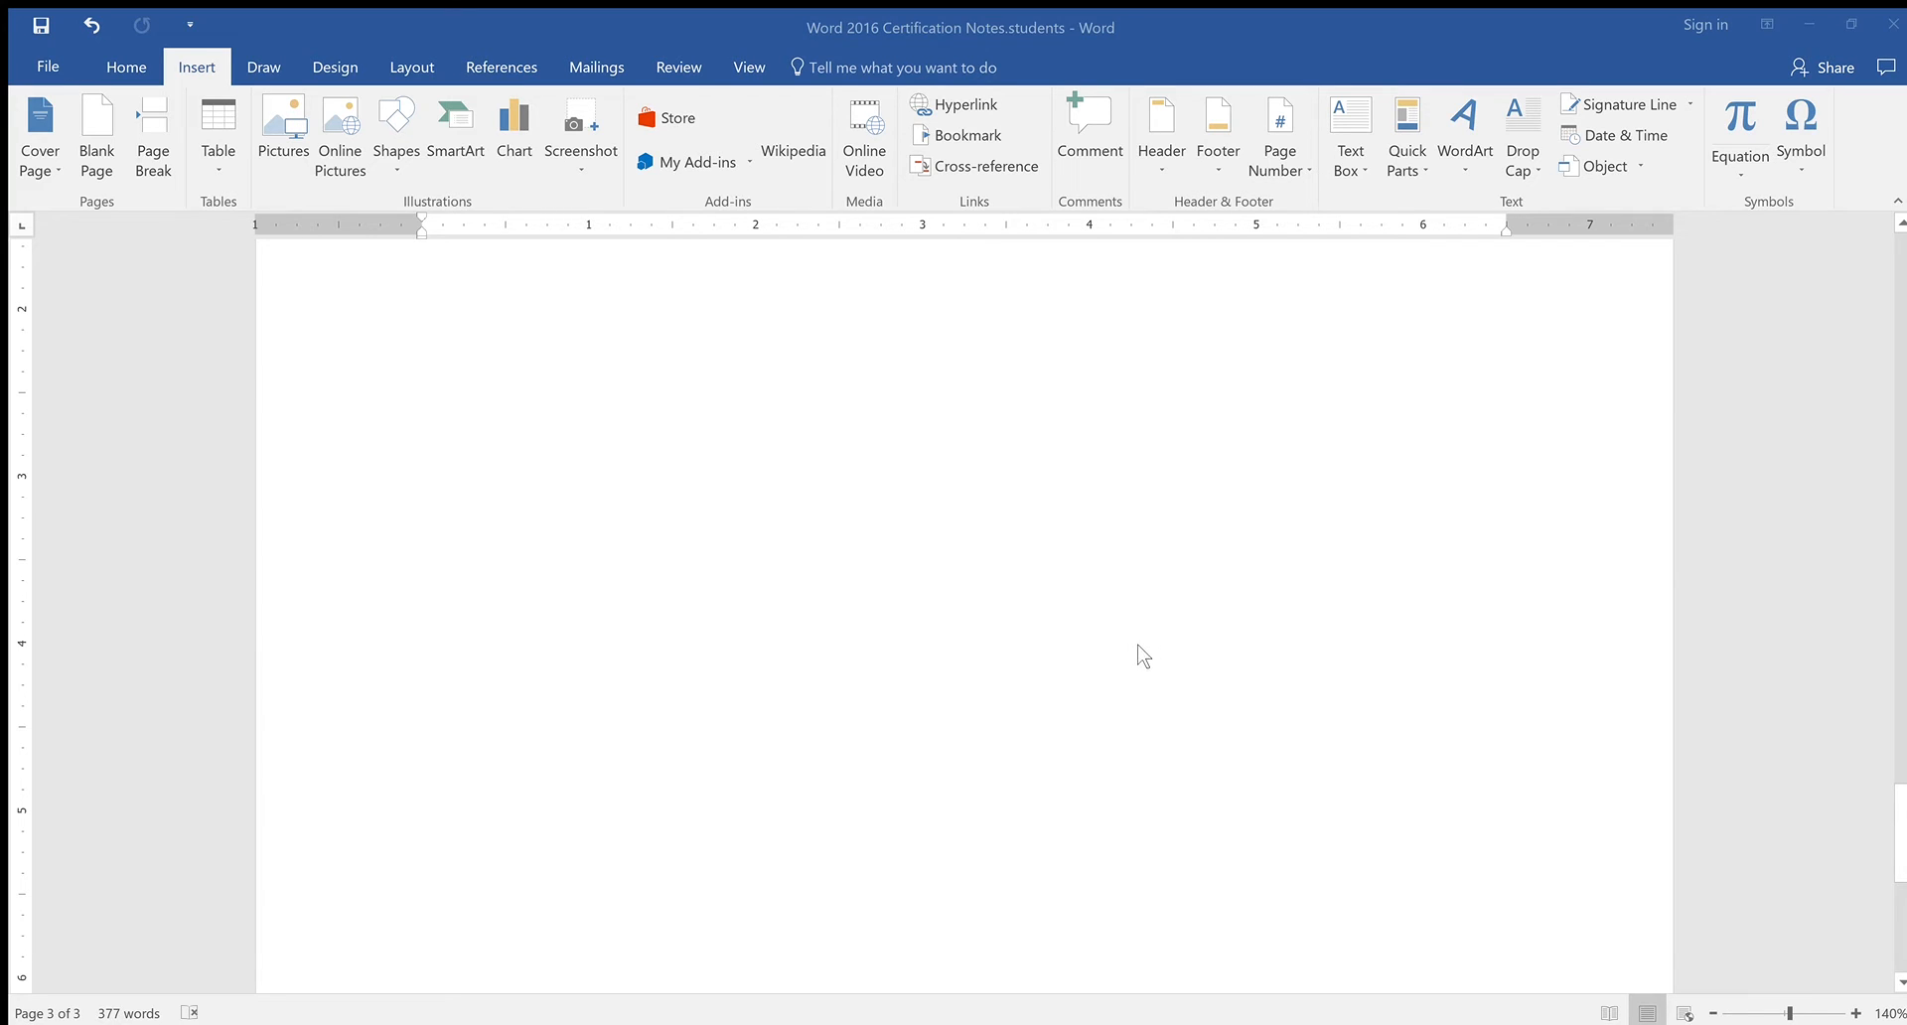
{"action": "left_click", "coordinate": [1131, 696]}
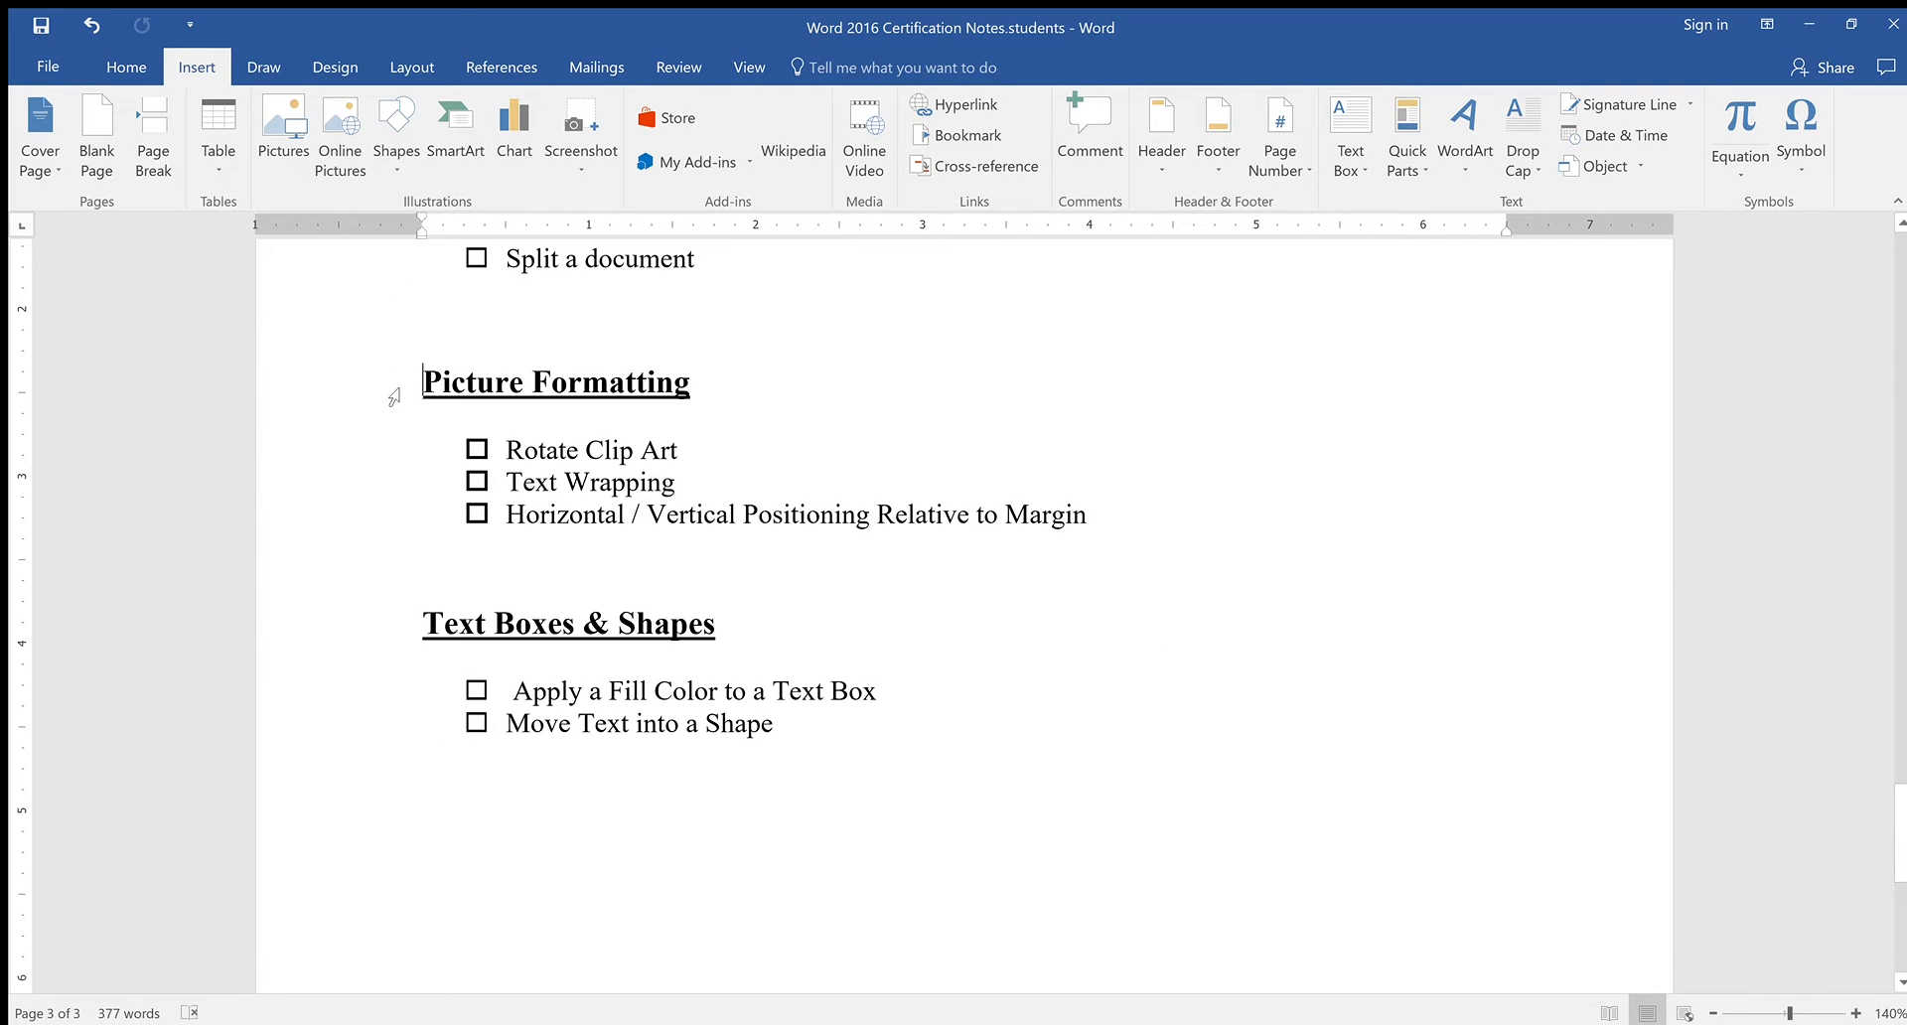
{"action": "left_click", "coordinate": [934, 139]}
Place the cursor at the document title's start, then scroll back down to the flower picture
{"action": "scroll", "coordinate": [1175, 707], "scroll_direction": "down", "scroll_amount": 10}
{"action": "scroll", "coordinate": [1177, 708], "scroll_direction": "up", "scroll_amount": 20}
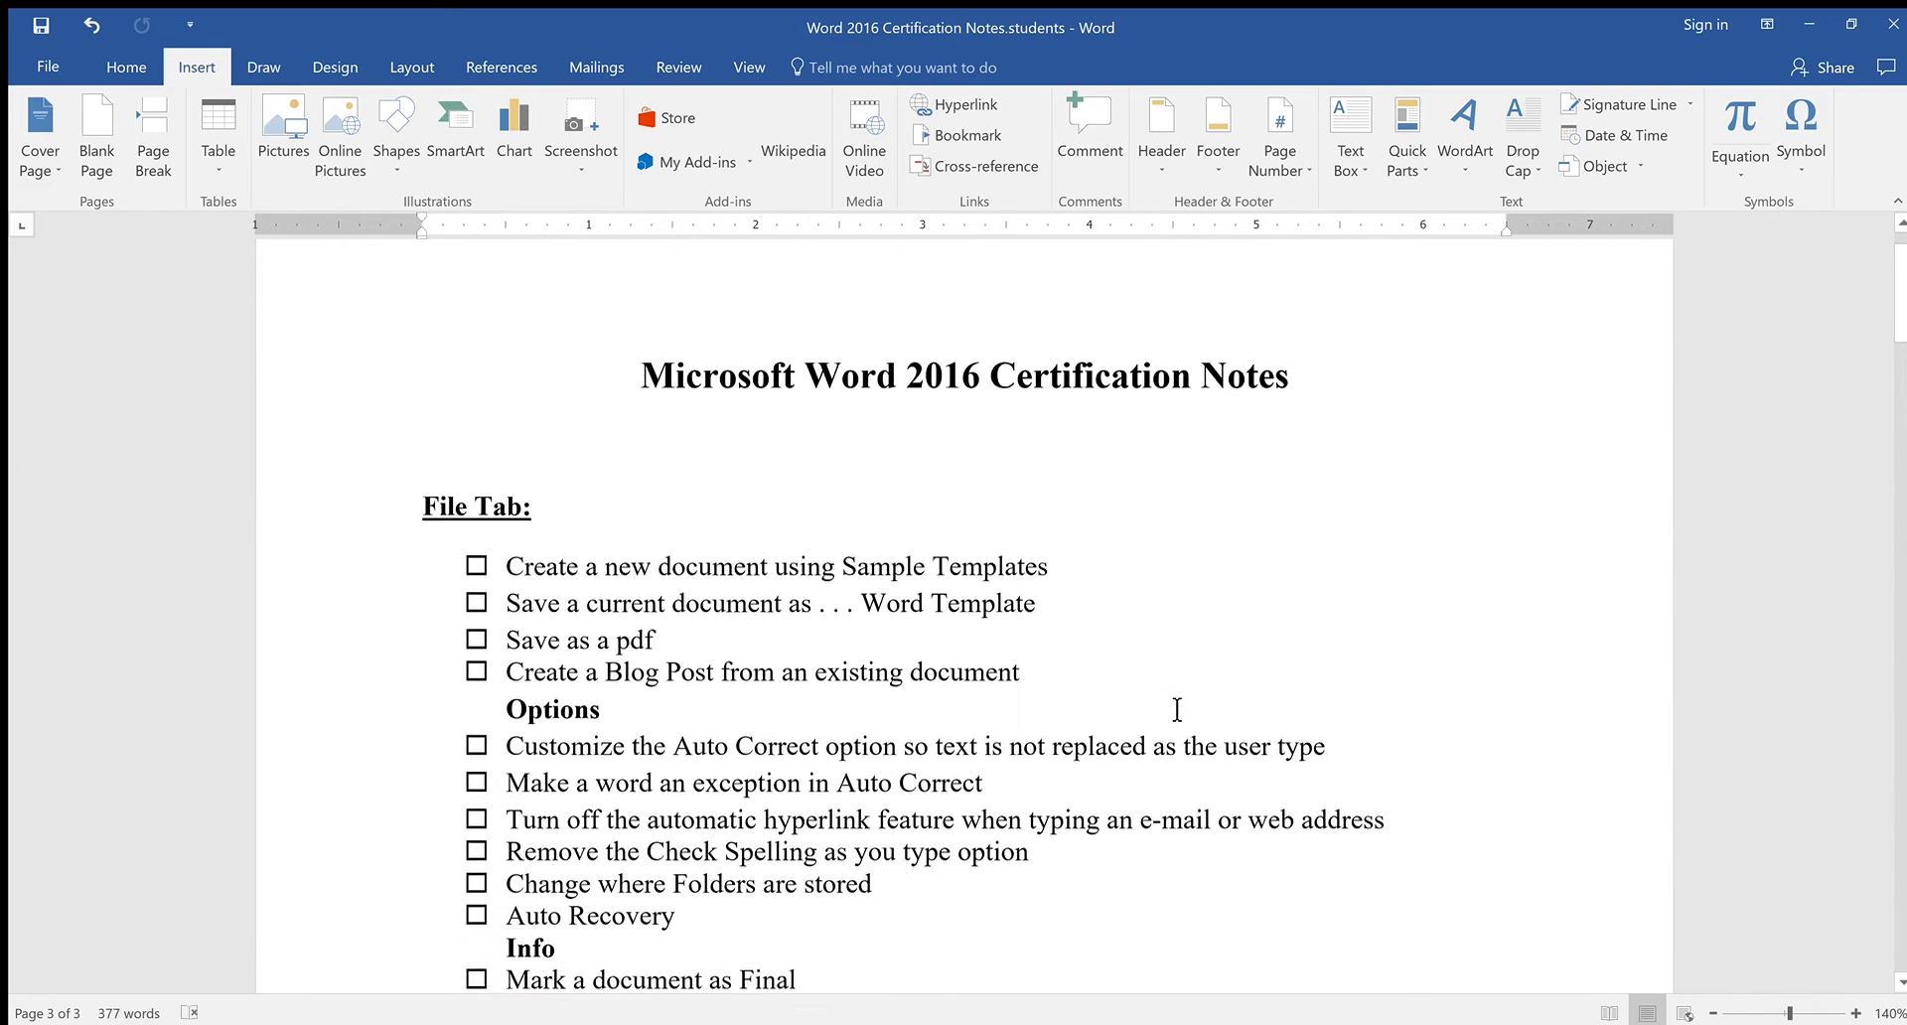
{"action": "scroll", "coordinate": [1177, 708], "scroll_direction": "up", "scroll_amount": 3}
{"action": "left_click", "coordinate": [655, 462]}
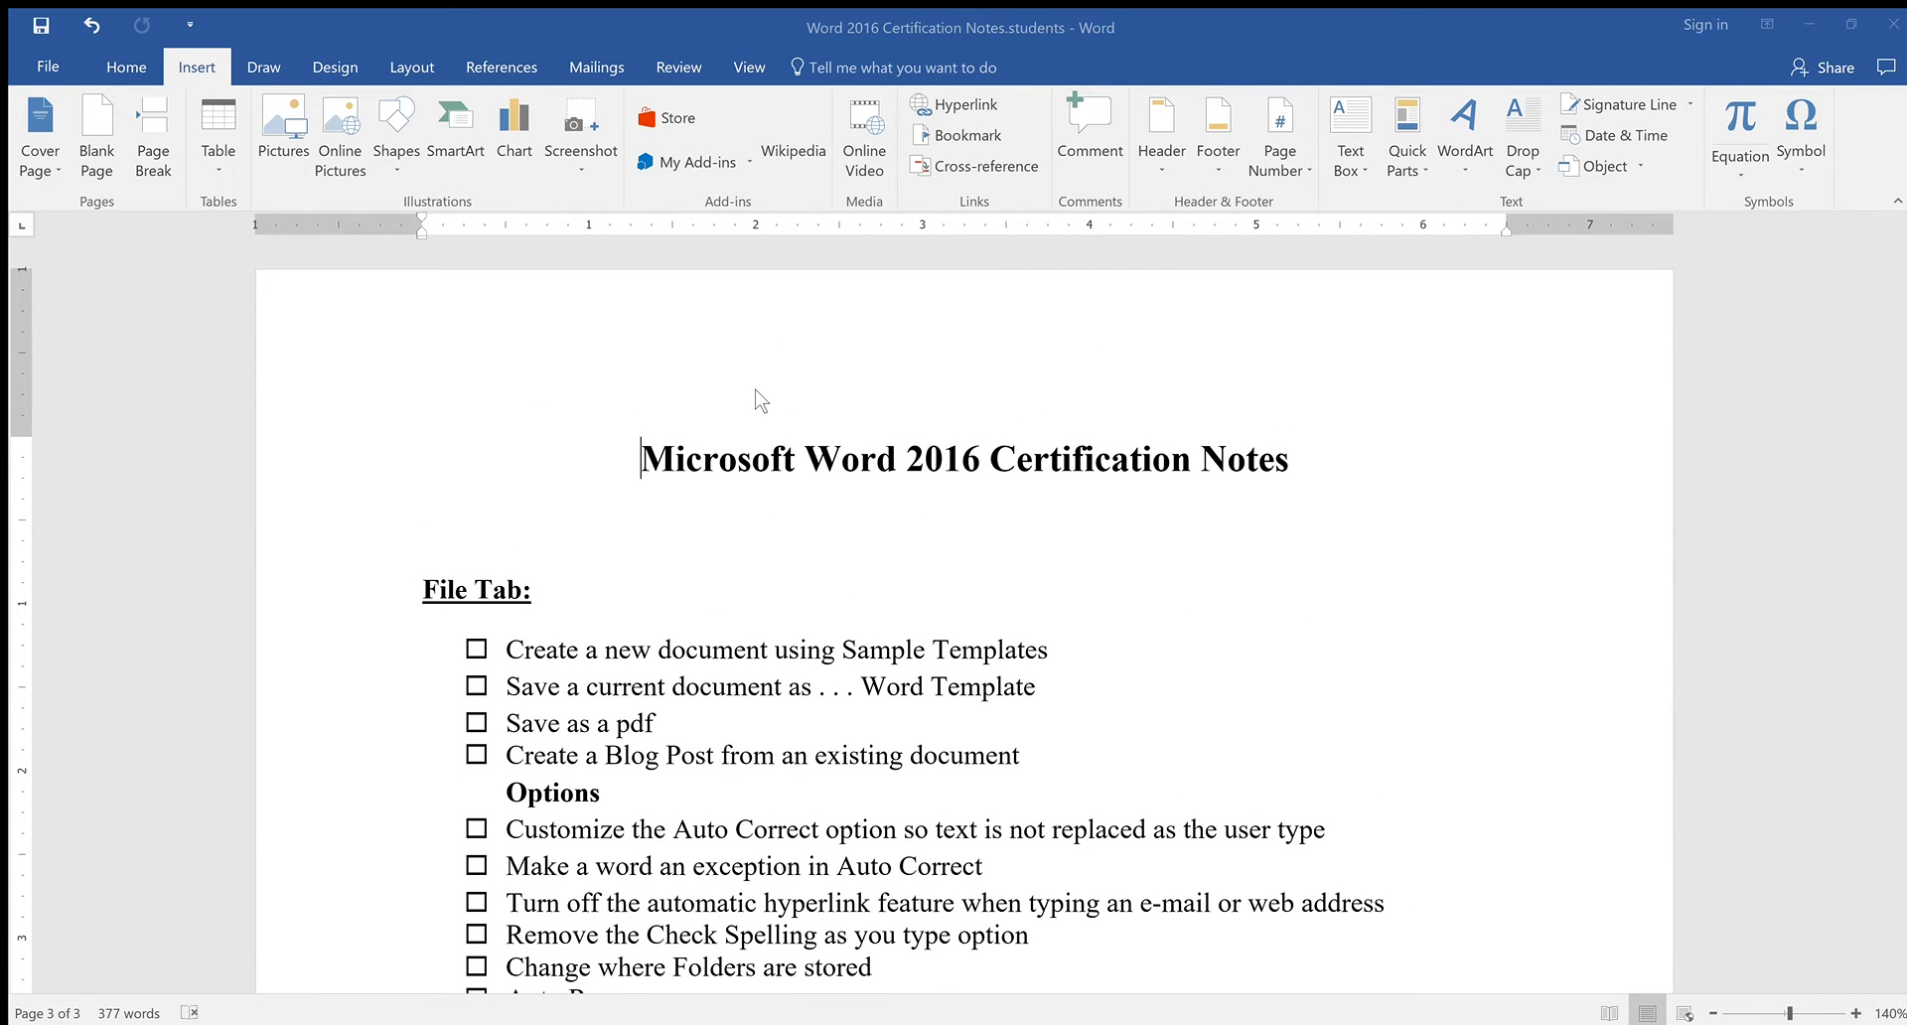
{"action": "scroll", "coordinate": [1138, 398], "scroll_direction": "down", "scroll_amount": 10}
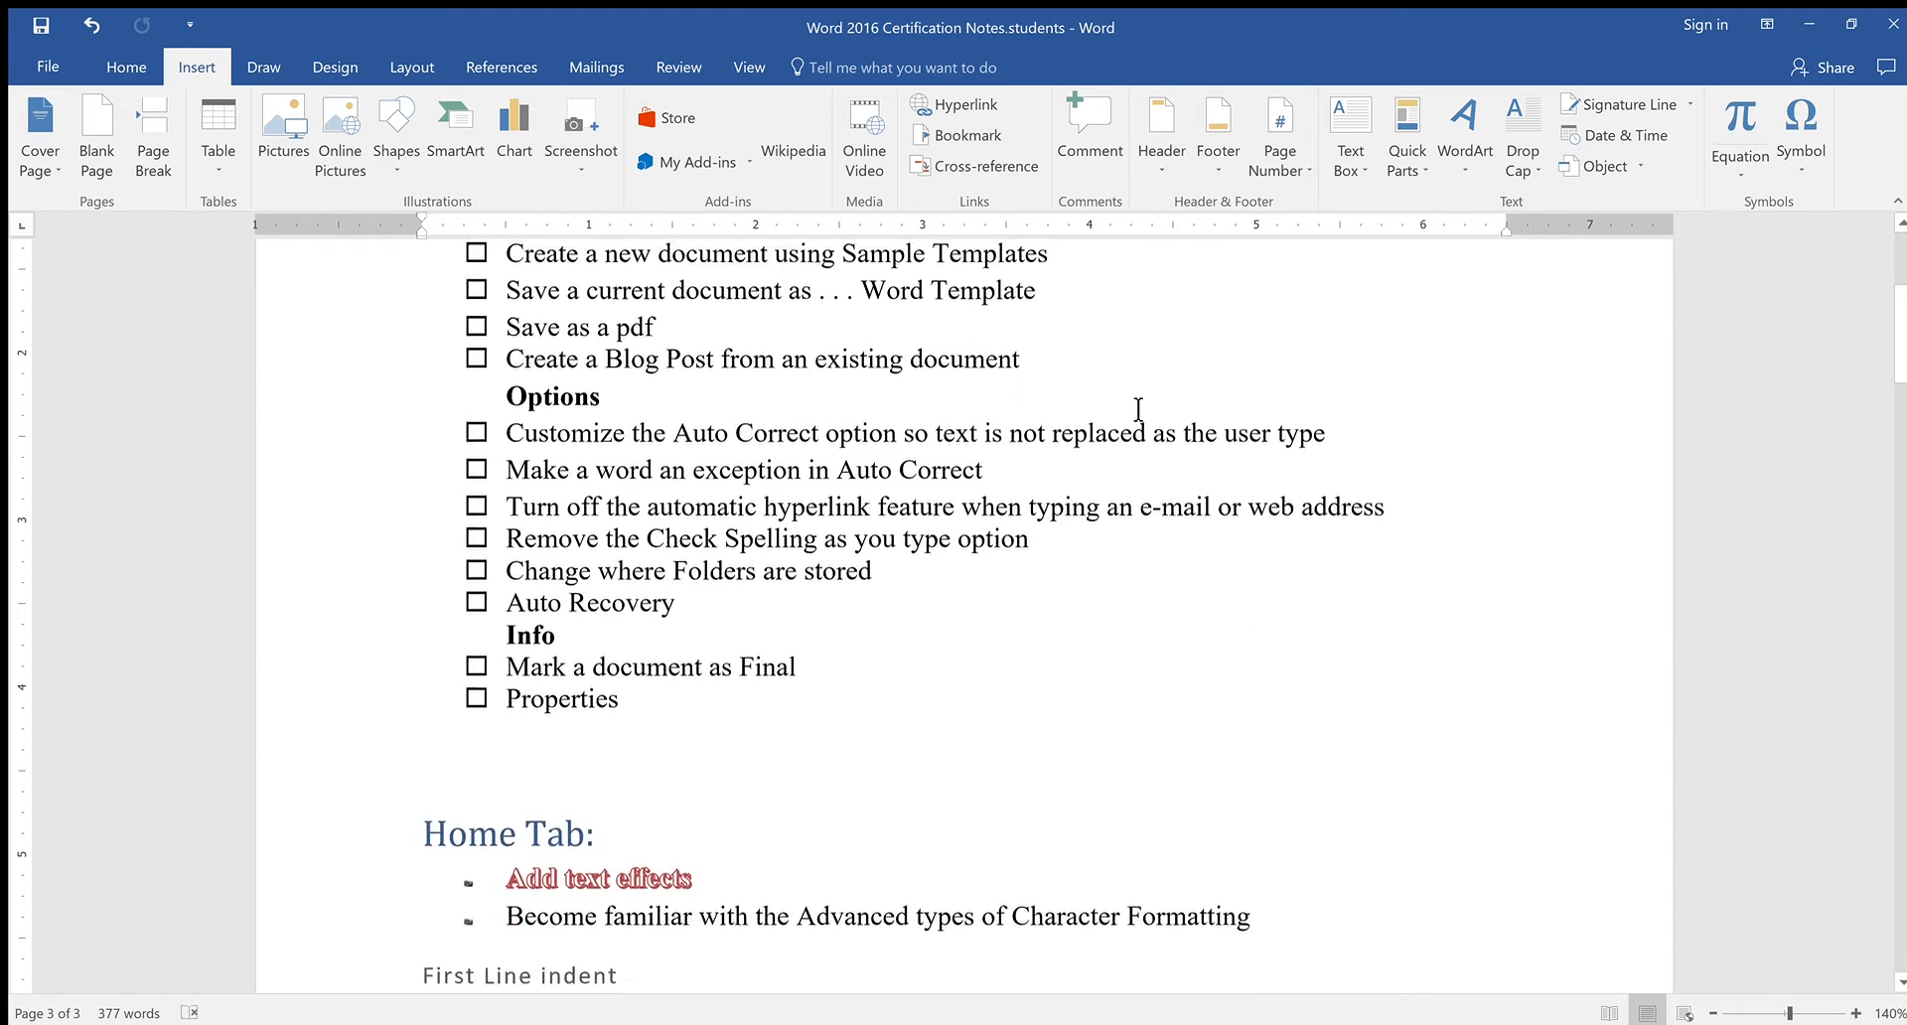
{"action": "scroll", "coordinate": [1138, 409], "scroll_direction": "down", "scroll_amount": 20}
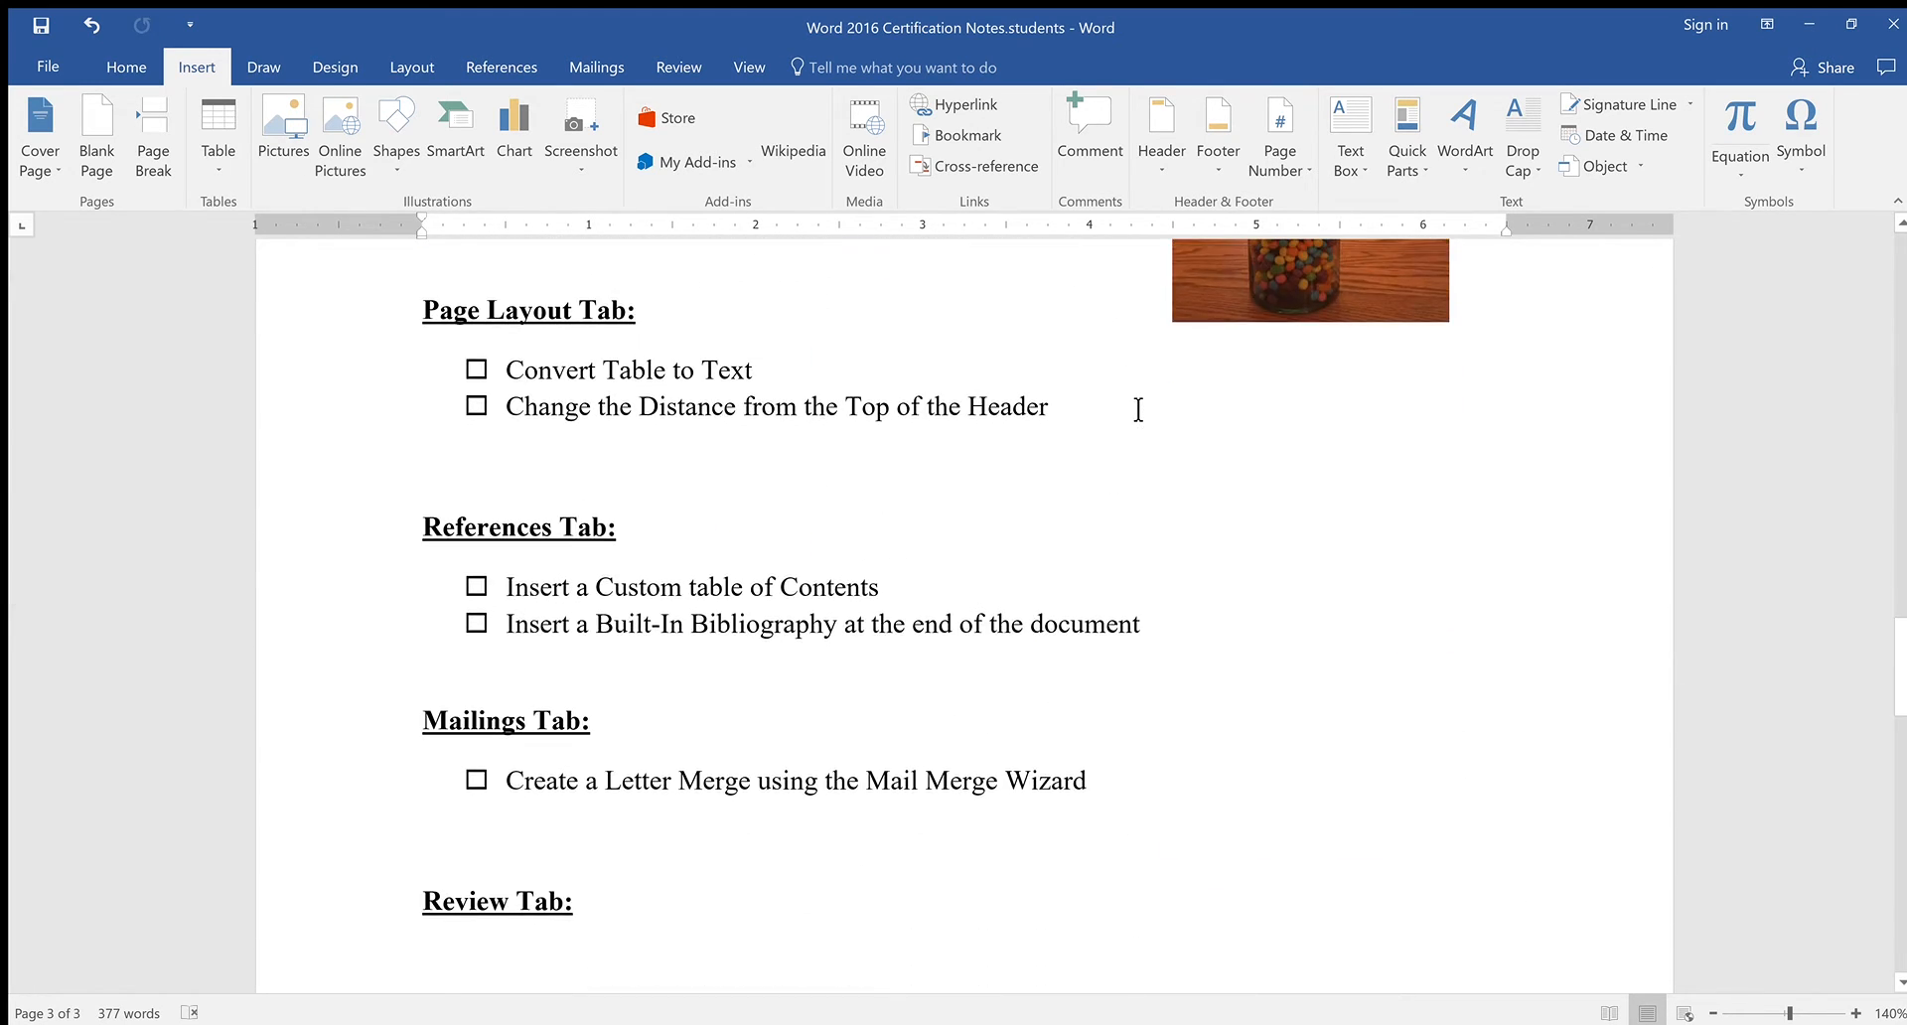
{"action": "scroll", "coordinate": [1138, 410], "scroll_direction": "up", "scroll_amount": 5}
{"action": "scroll", "coordinate": [545, 654], "scroll_direction": "down", "scroll_amount": 20}
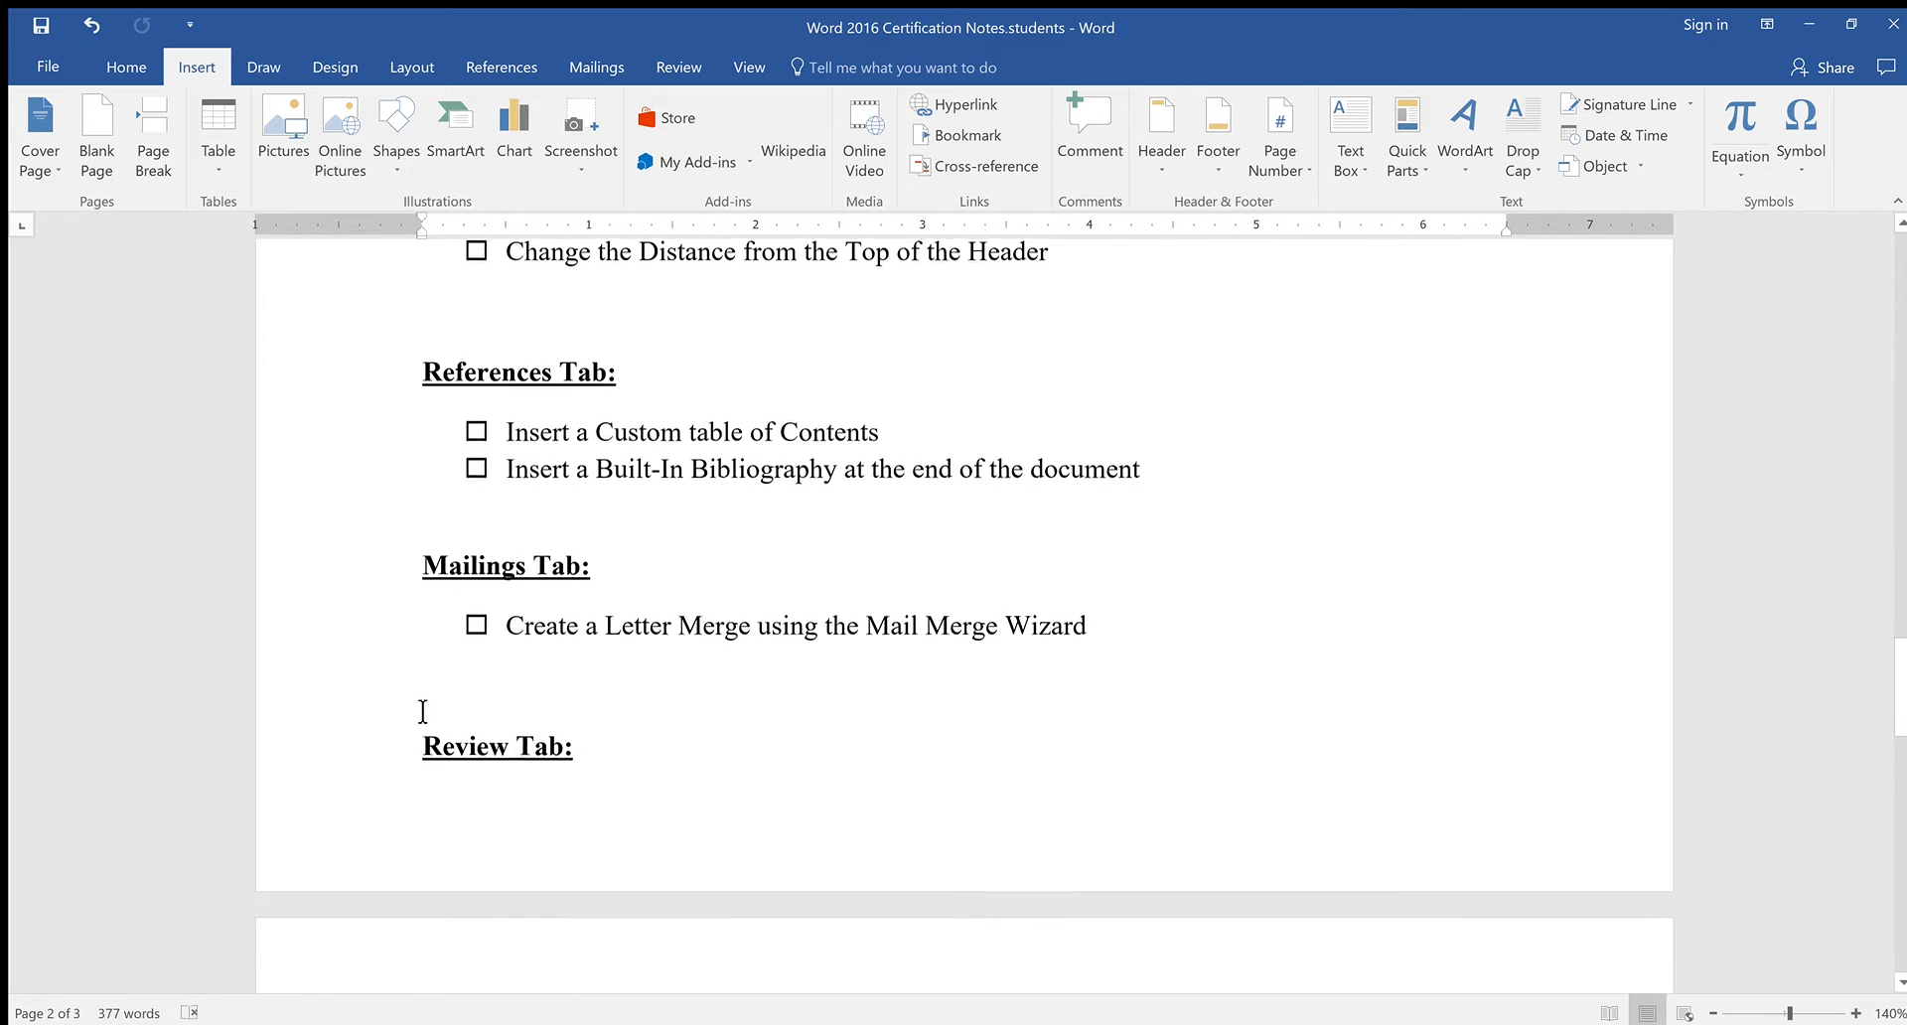
{"action": "scroll", "coordinate": [477, 761], "scroll_direction": "down", "scroll_amount": 6}
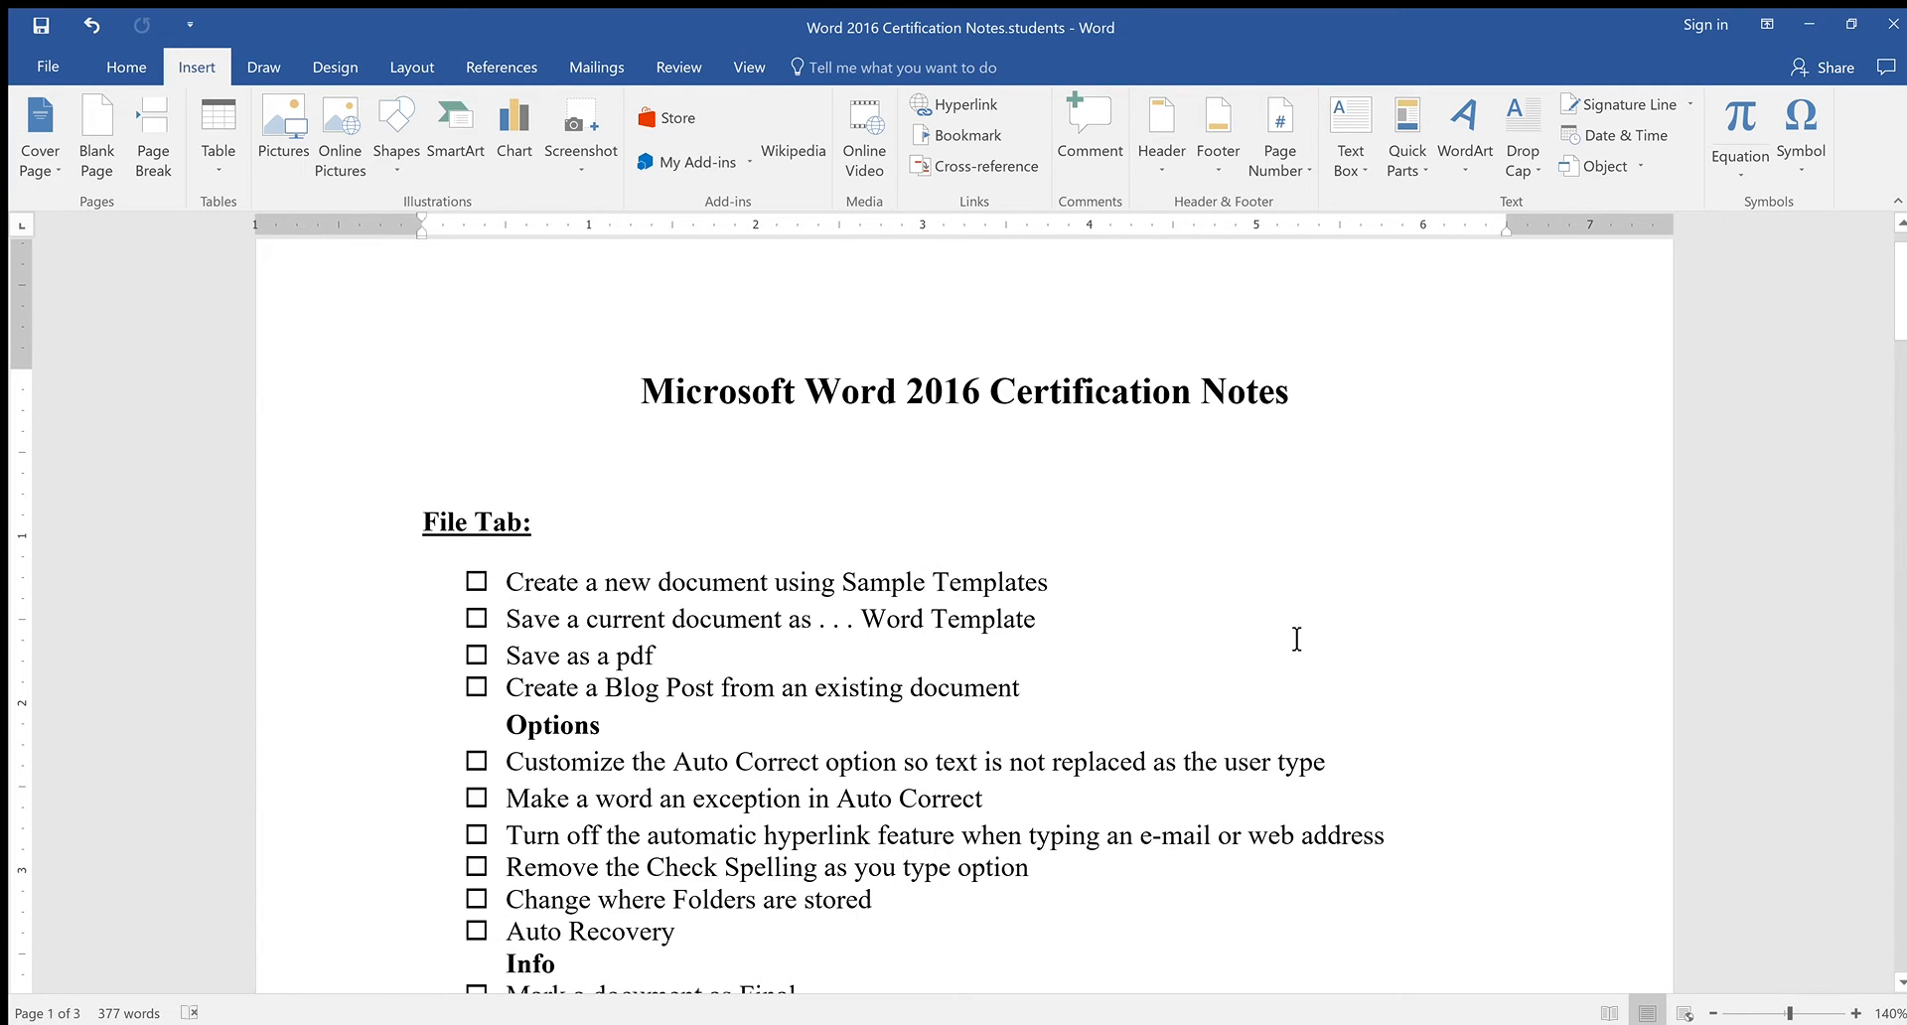
{"action": "scroll", "coordinate": [1213, 536], "scroll_direction": "down", "scroll_amount": 12}
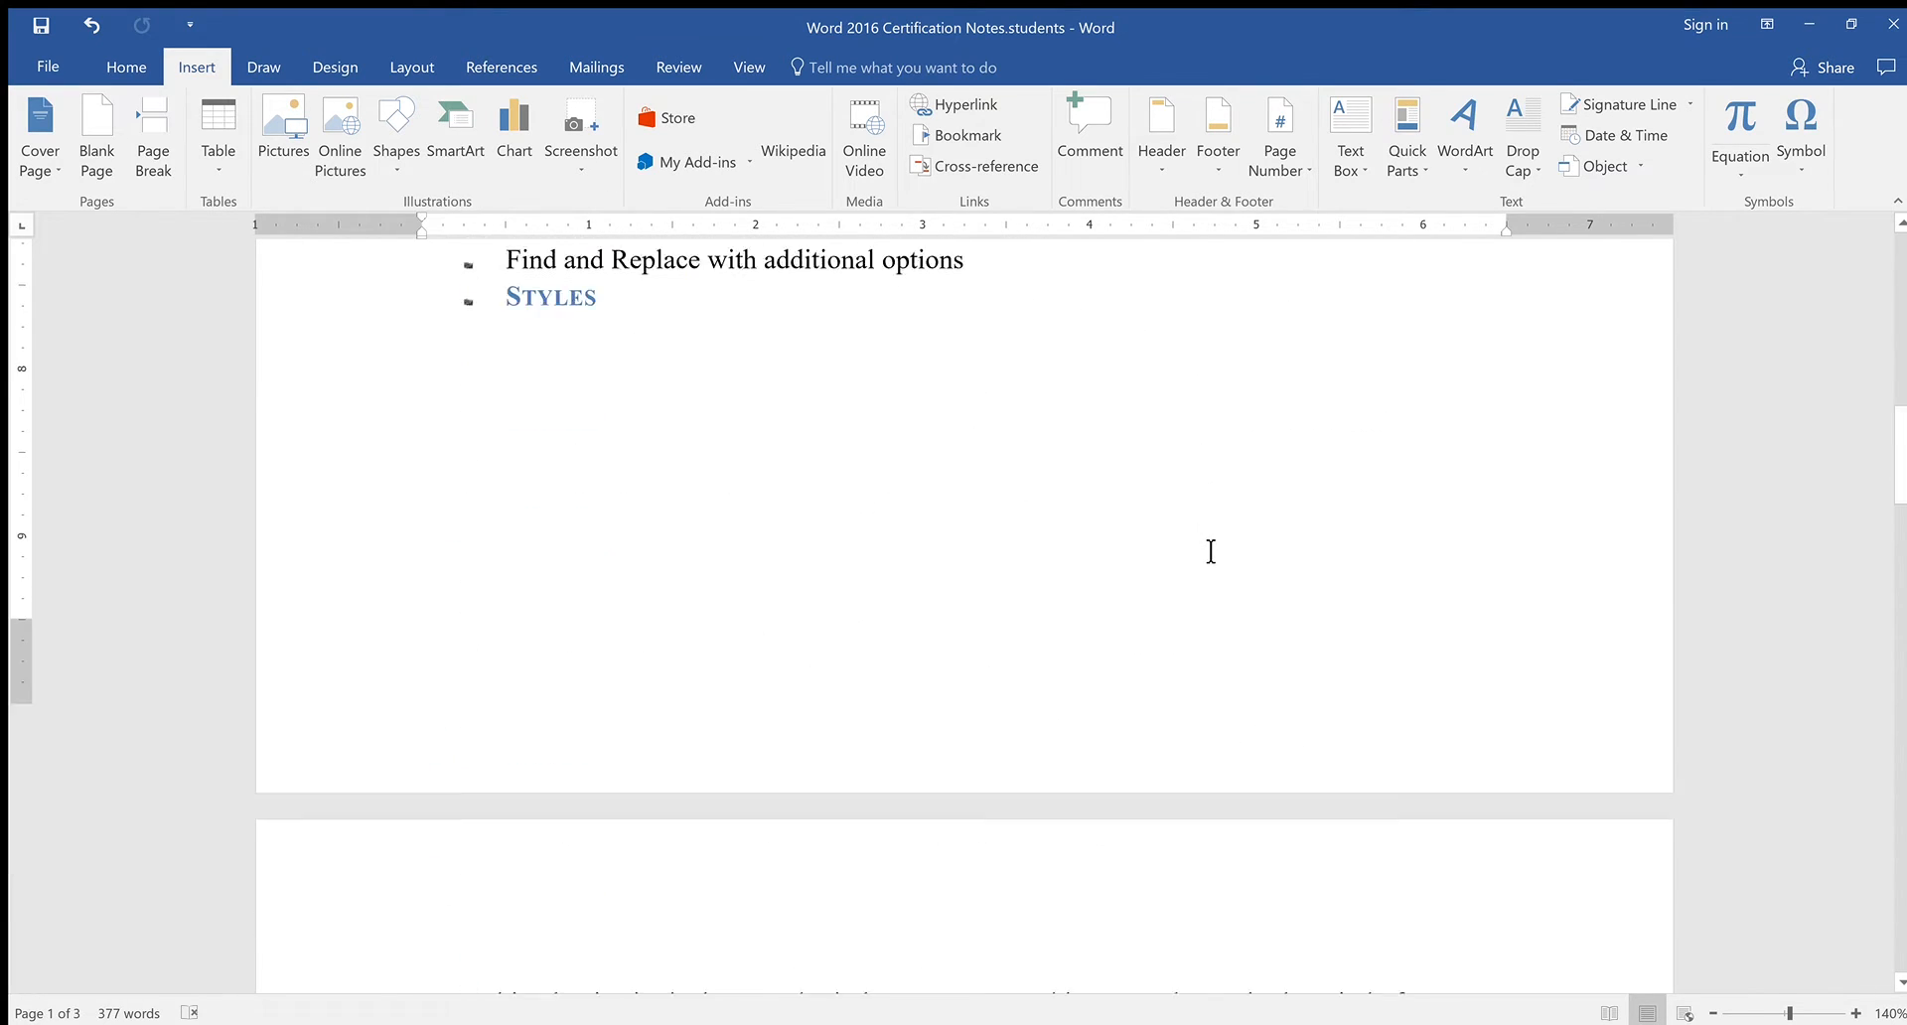
{"action": "scroll", "coordinate": [1211, 552], "scroll_direction": "down", "scroll_amount": 8}
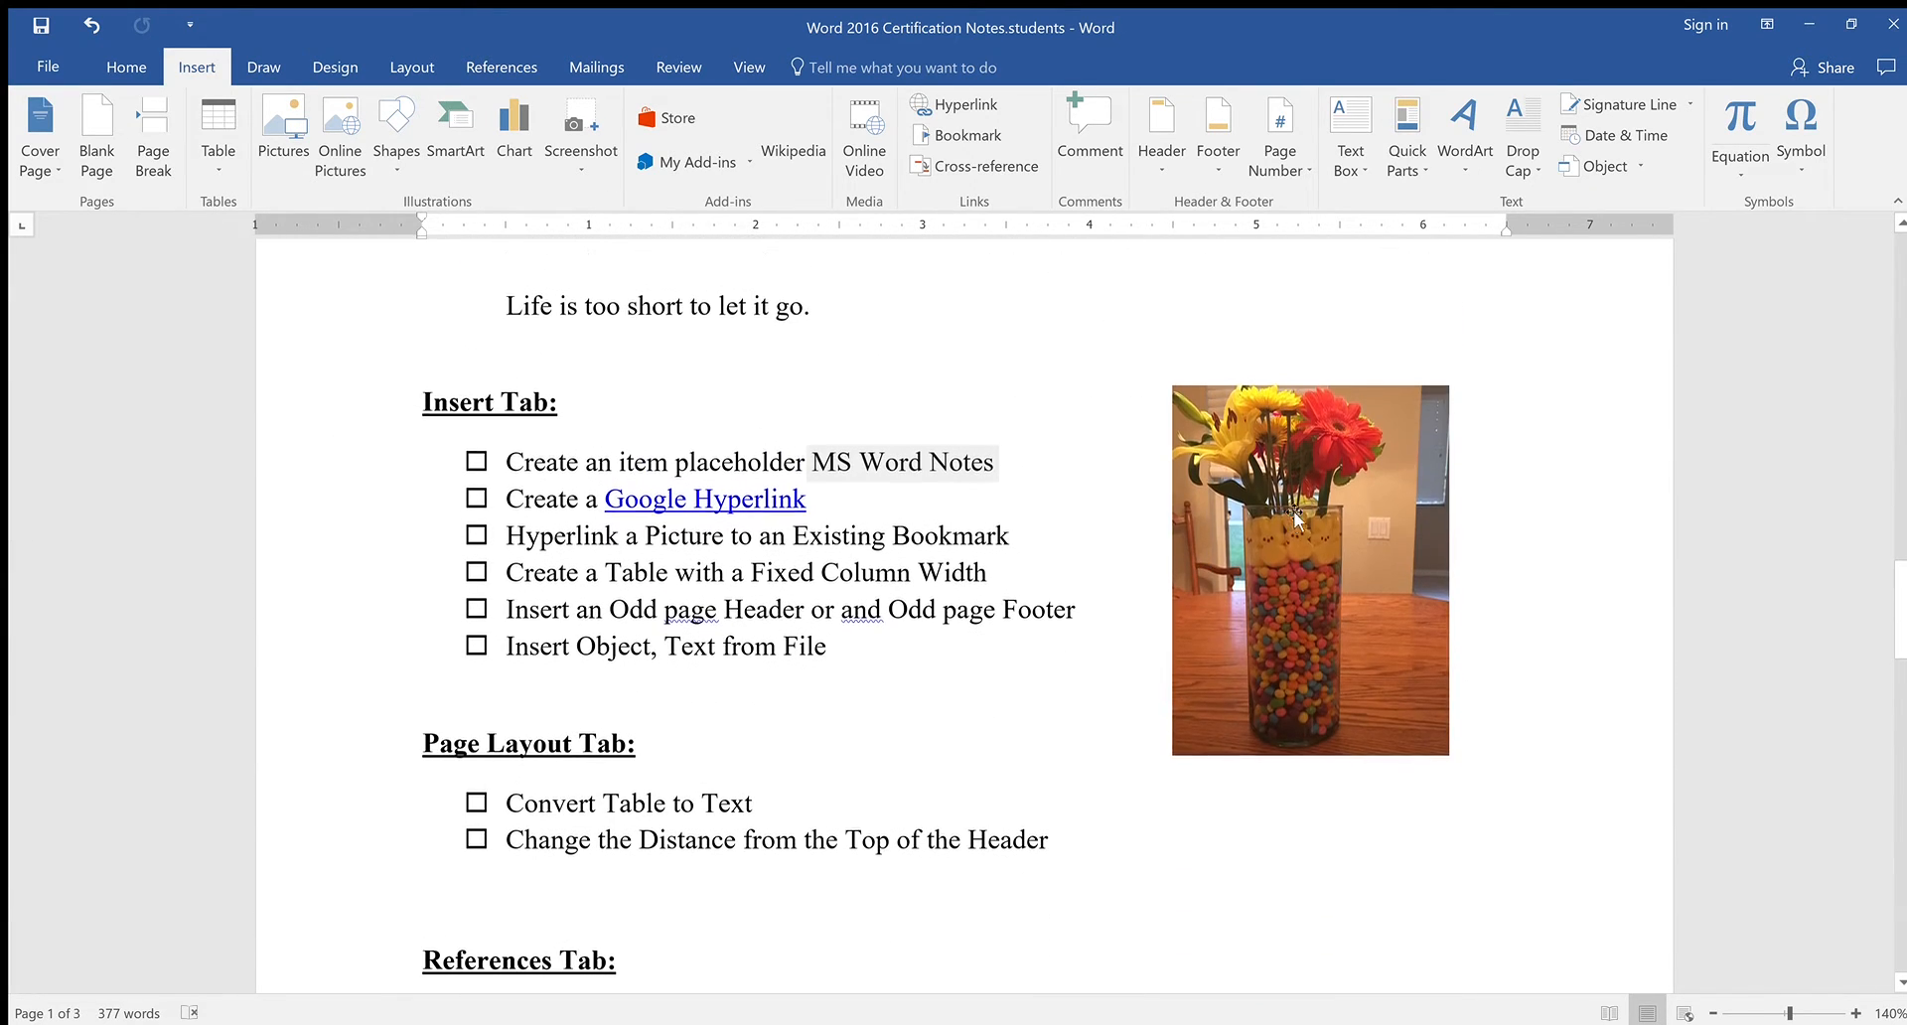
{"action": "left_click", "coordinate": [1285, 528]}
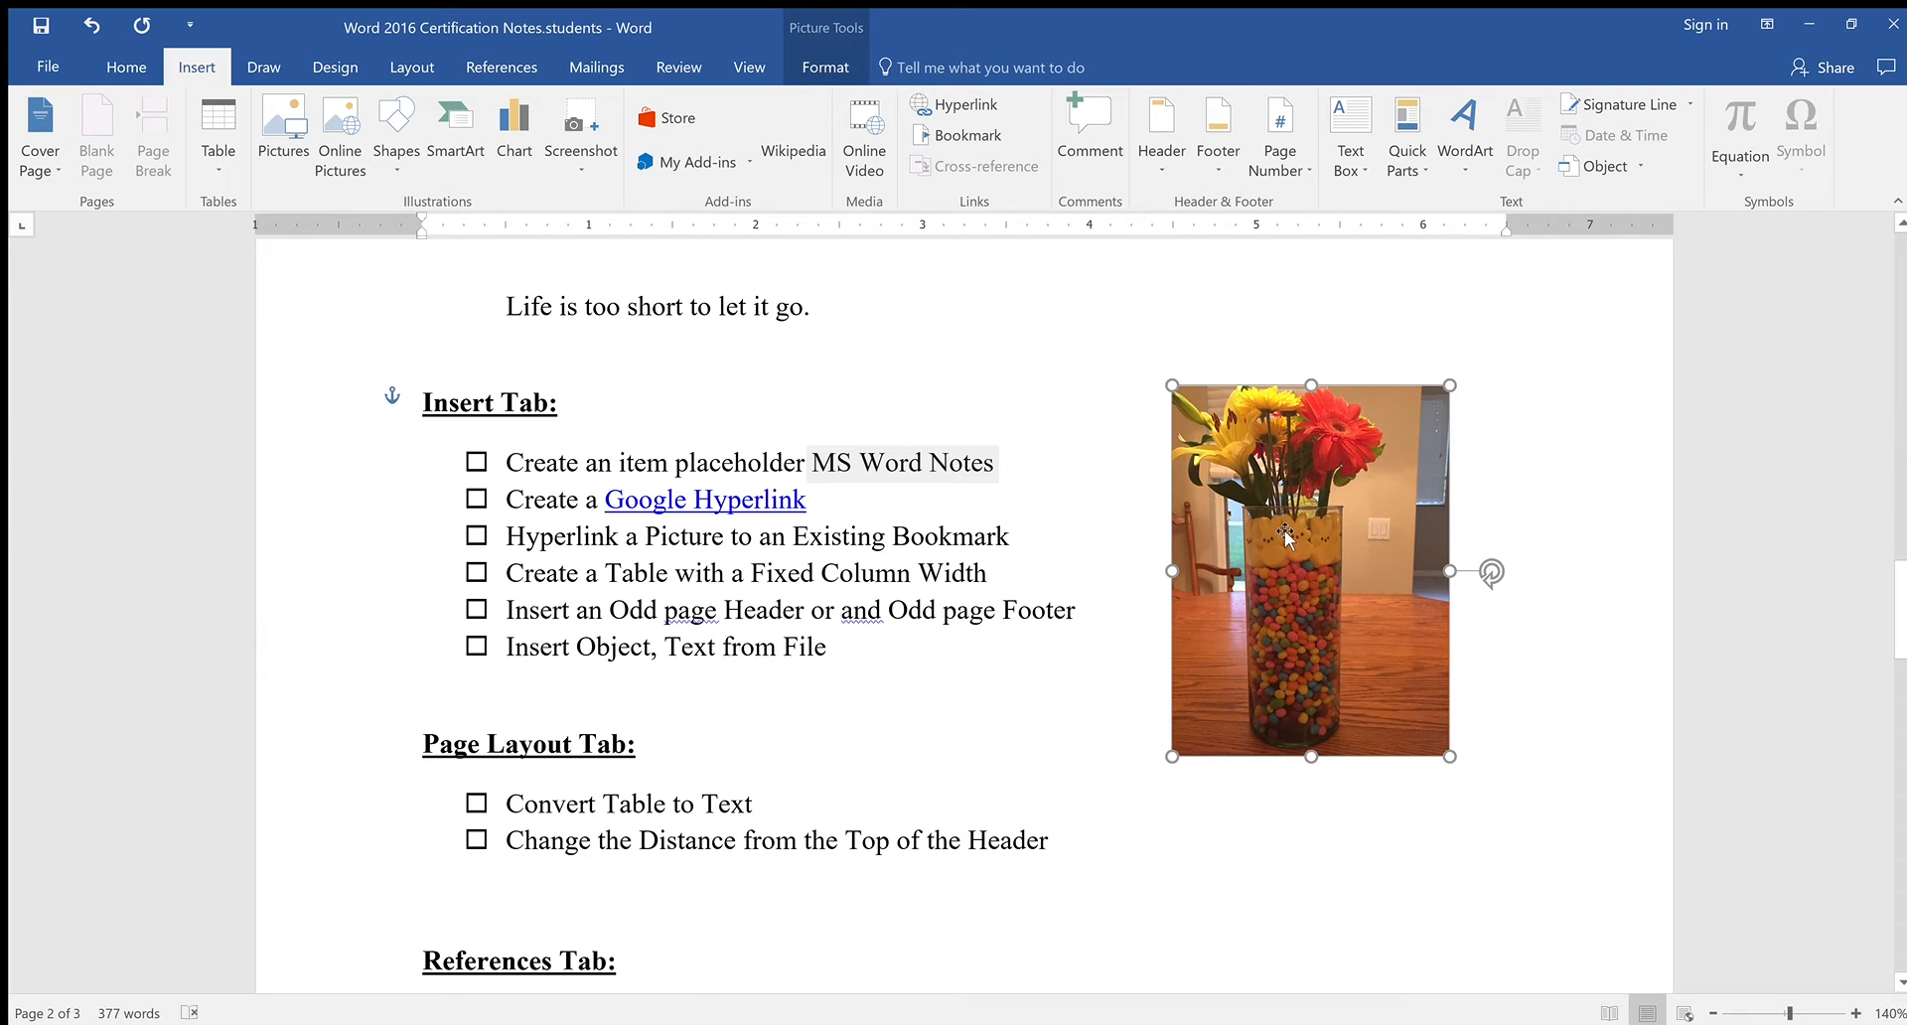
{"action": "left_click_drag", "start_coordinate": [484, 529], "coordinate": [1013, 536]}
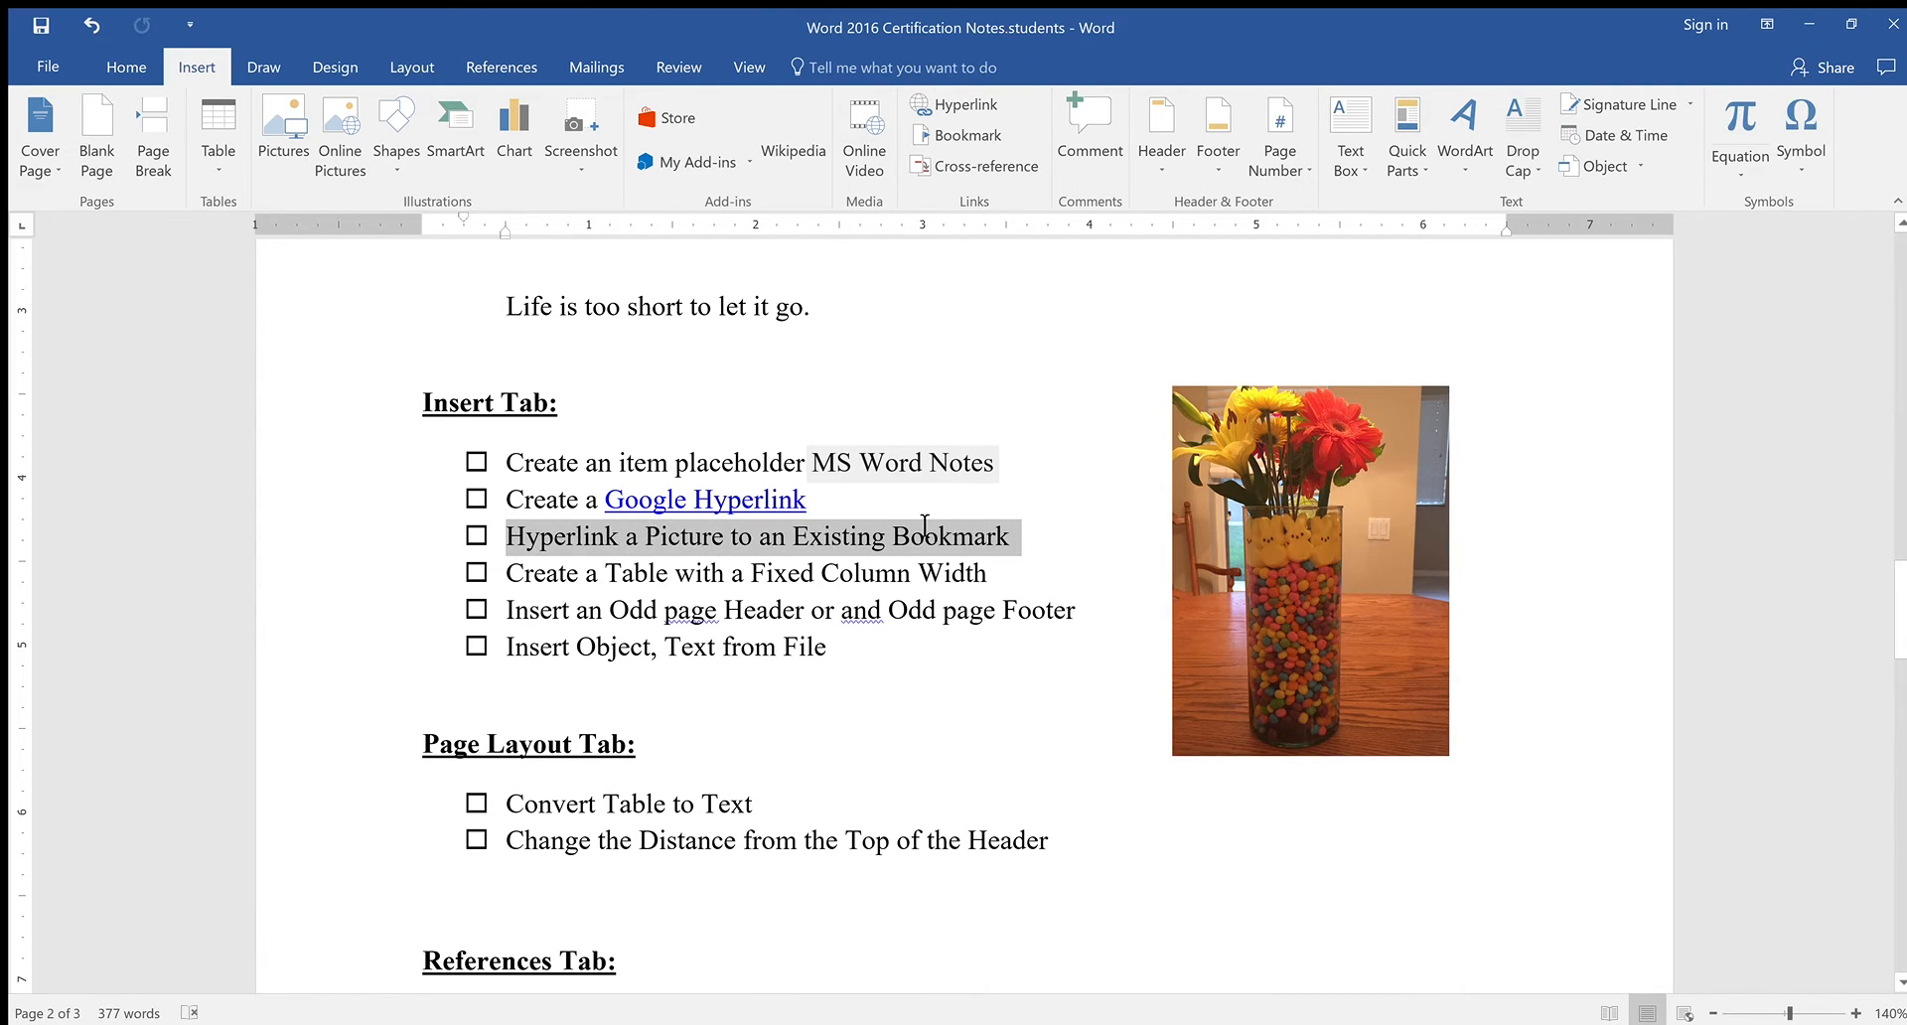
{"action": "left_click", "coordinate": [1391, 555]}
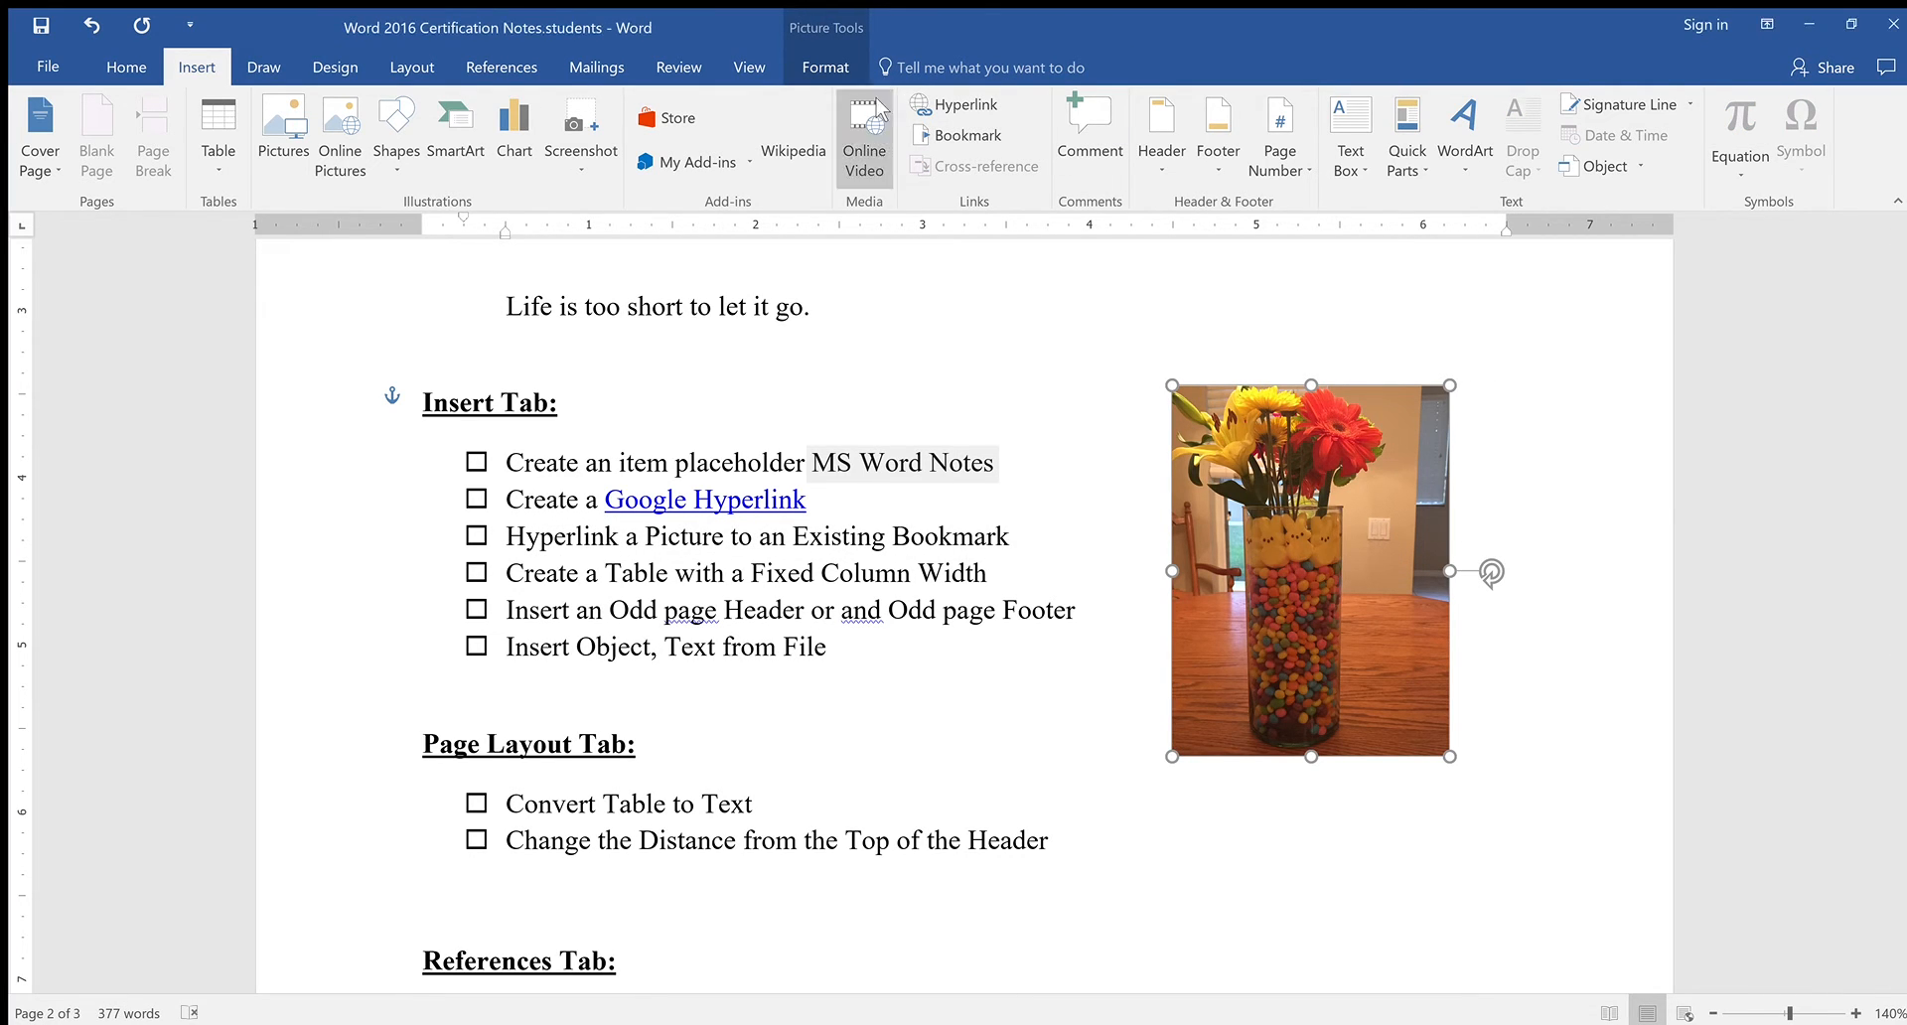
{"action": "left_click", "coordinate": [966, 103]}
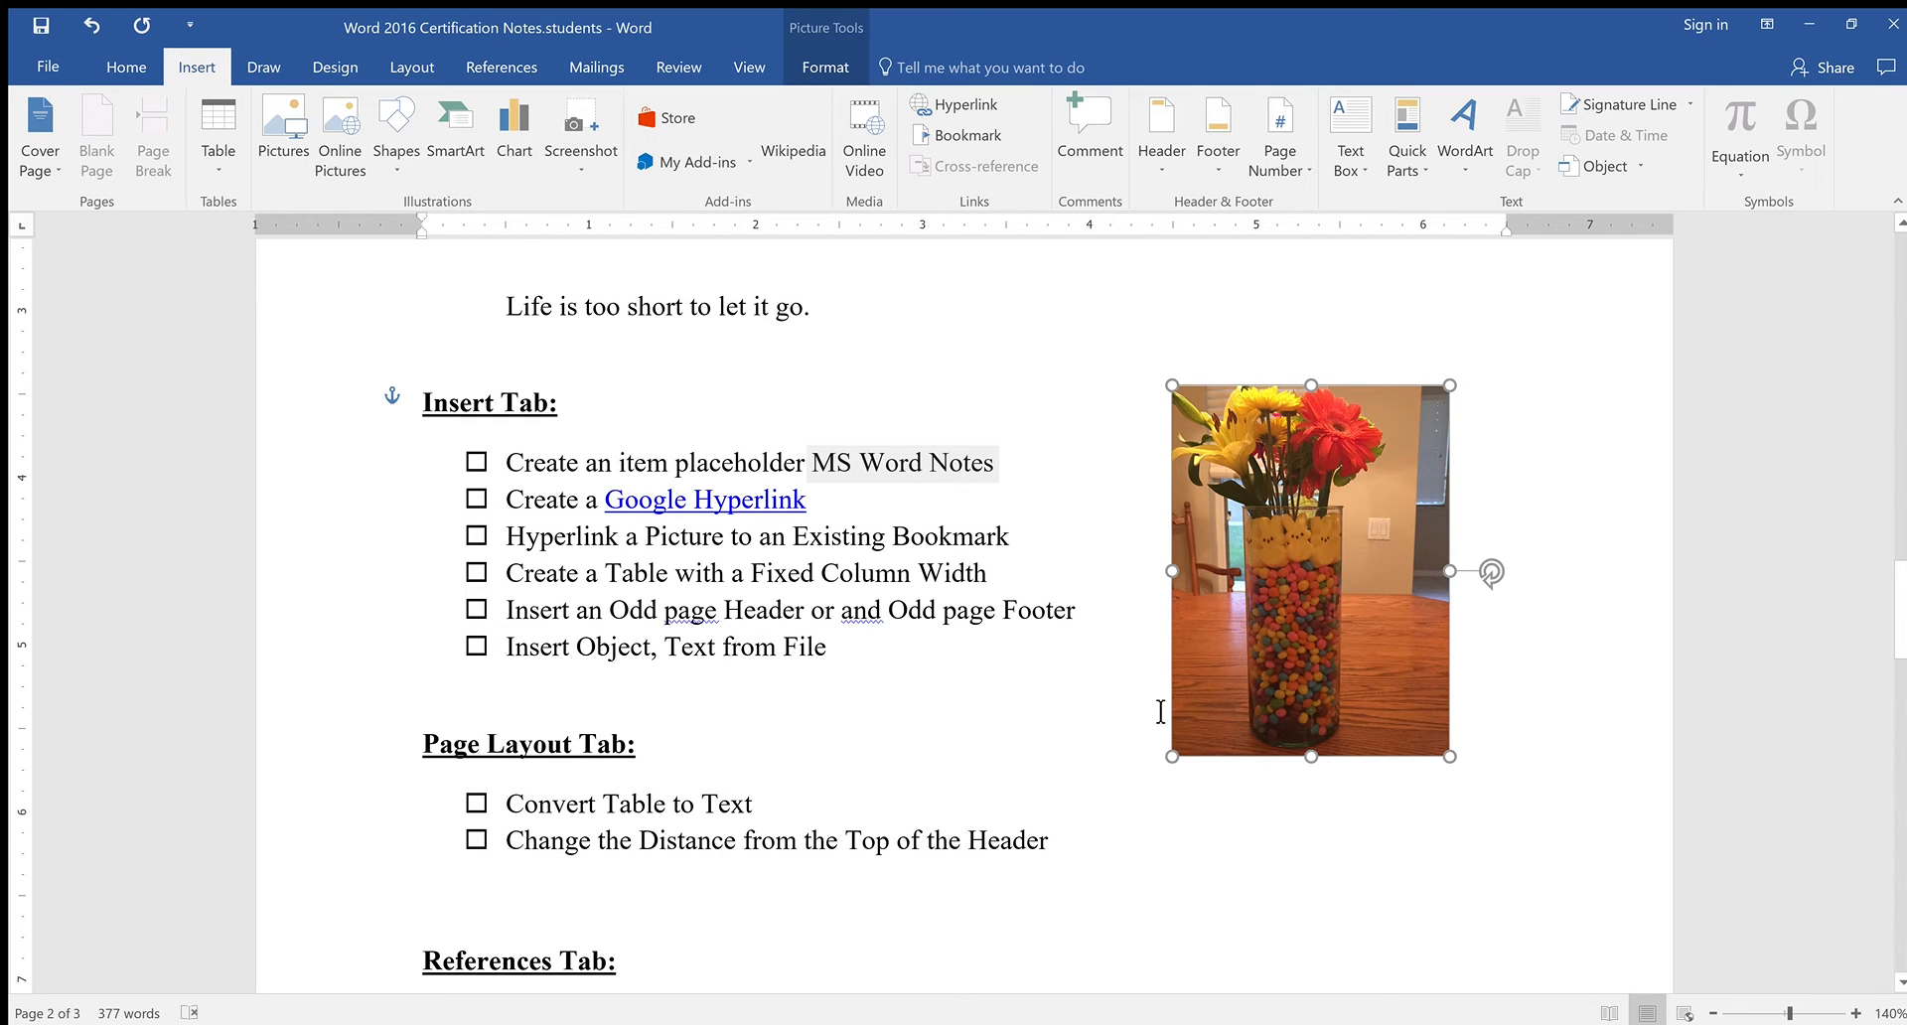
{"action": "left_click", "coordinate": [991, 685]}
{"action": "scroll", "coordinate": [1024, 680], "scroll_direction": "down", "scroll_amount": 1}
{"action": "scroll", "coordinate": [1029, 679], "scroll_direction": "down", "scroll_amount": 8}
{"action": "scroll", "coordinate": [1068, 673], "scroll_direction": "up", "scroll_amount": 3}
{"action": "scroll", "coordinate": [485, 681], "scroll_direction": "down", "scroll_amount": 10}
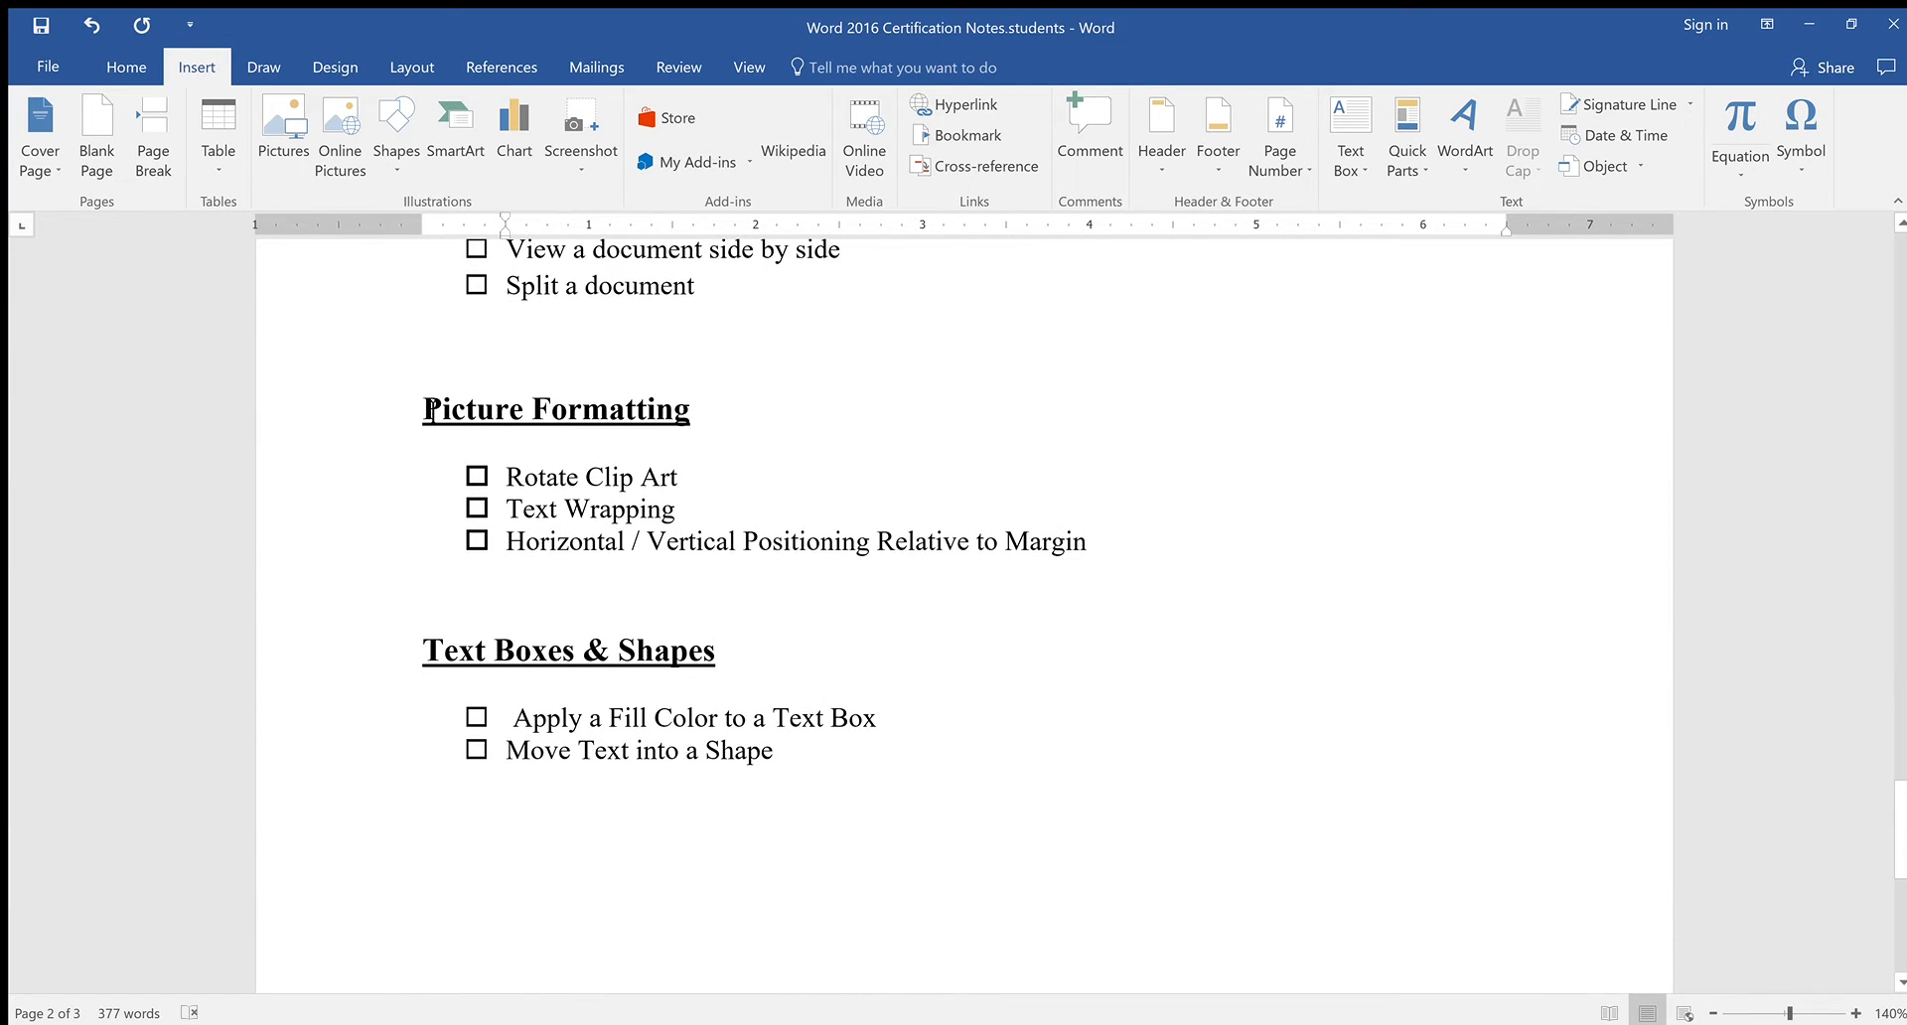
{"action": "left_click", "coordinate": [423, 411]}
{"action": "key", "text": "Return"}
{"action": "key", "text": "Return"}
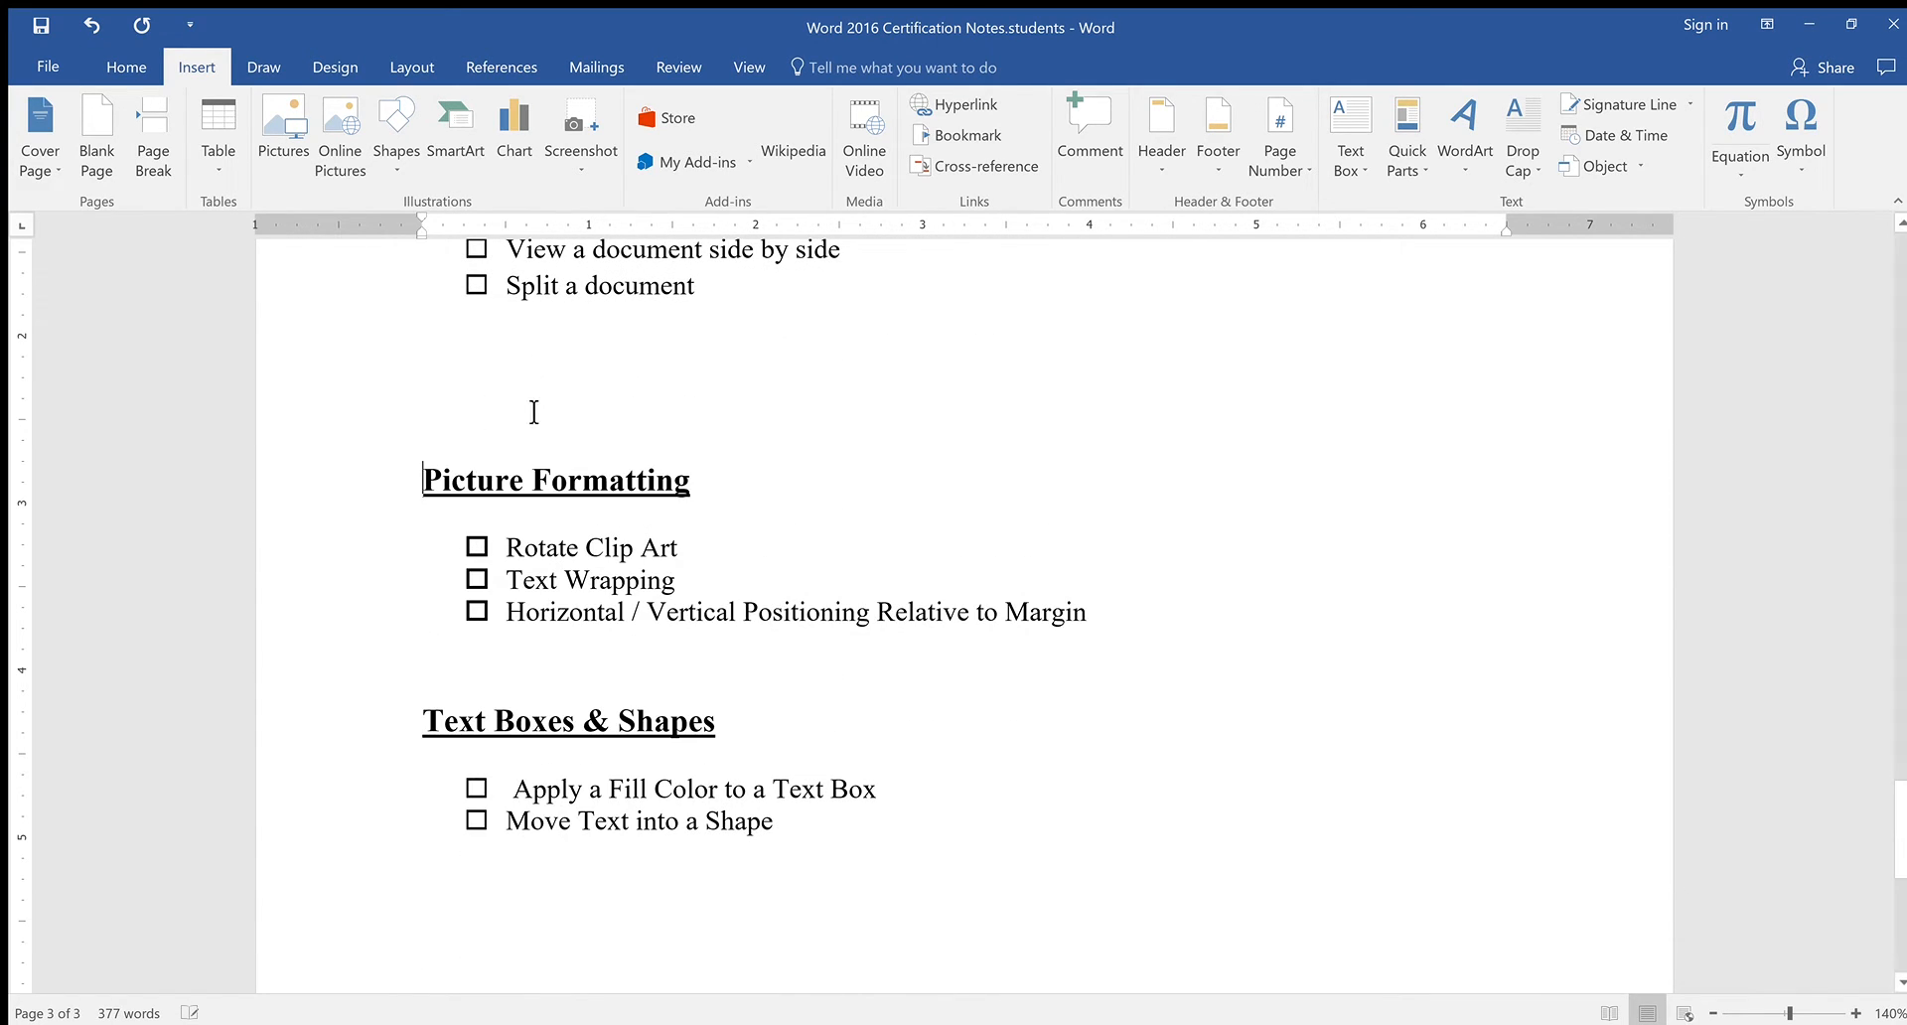
{"action": "key", "text": "BackSpace"}
{"action": "key", "text": "BackSpace"}
{"action": "scroll", "coordinate": [1024, 561], "scroll_direction": "up", "scroll_amount": 3}
{"action": "scroll", "coordinate": [1023, 561], "scroll_direction": "up", "scroll_amount": 10}
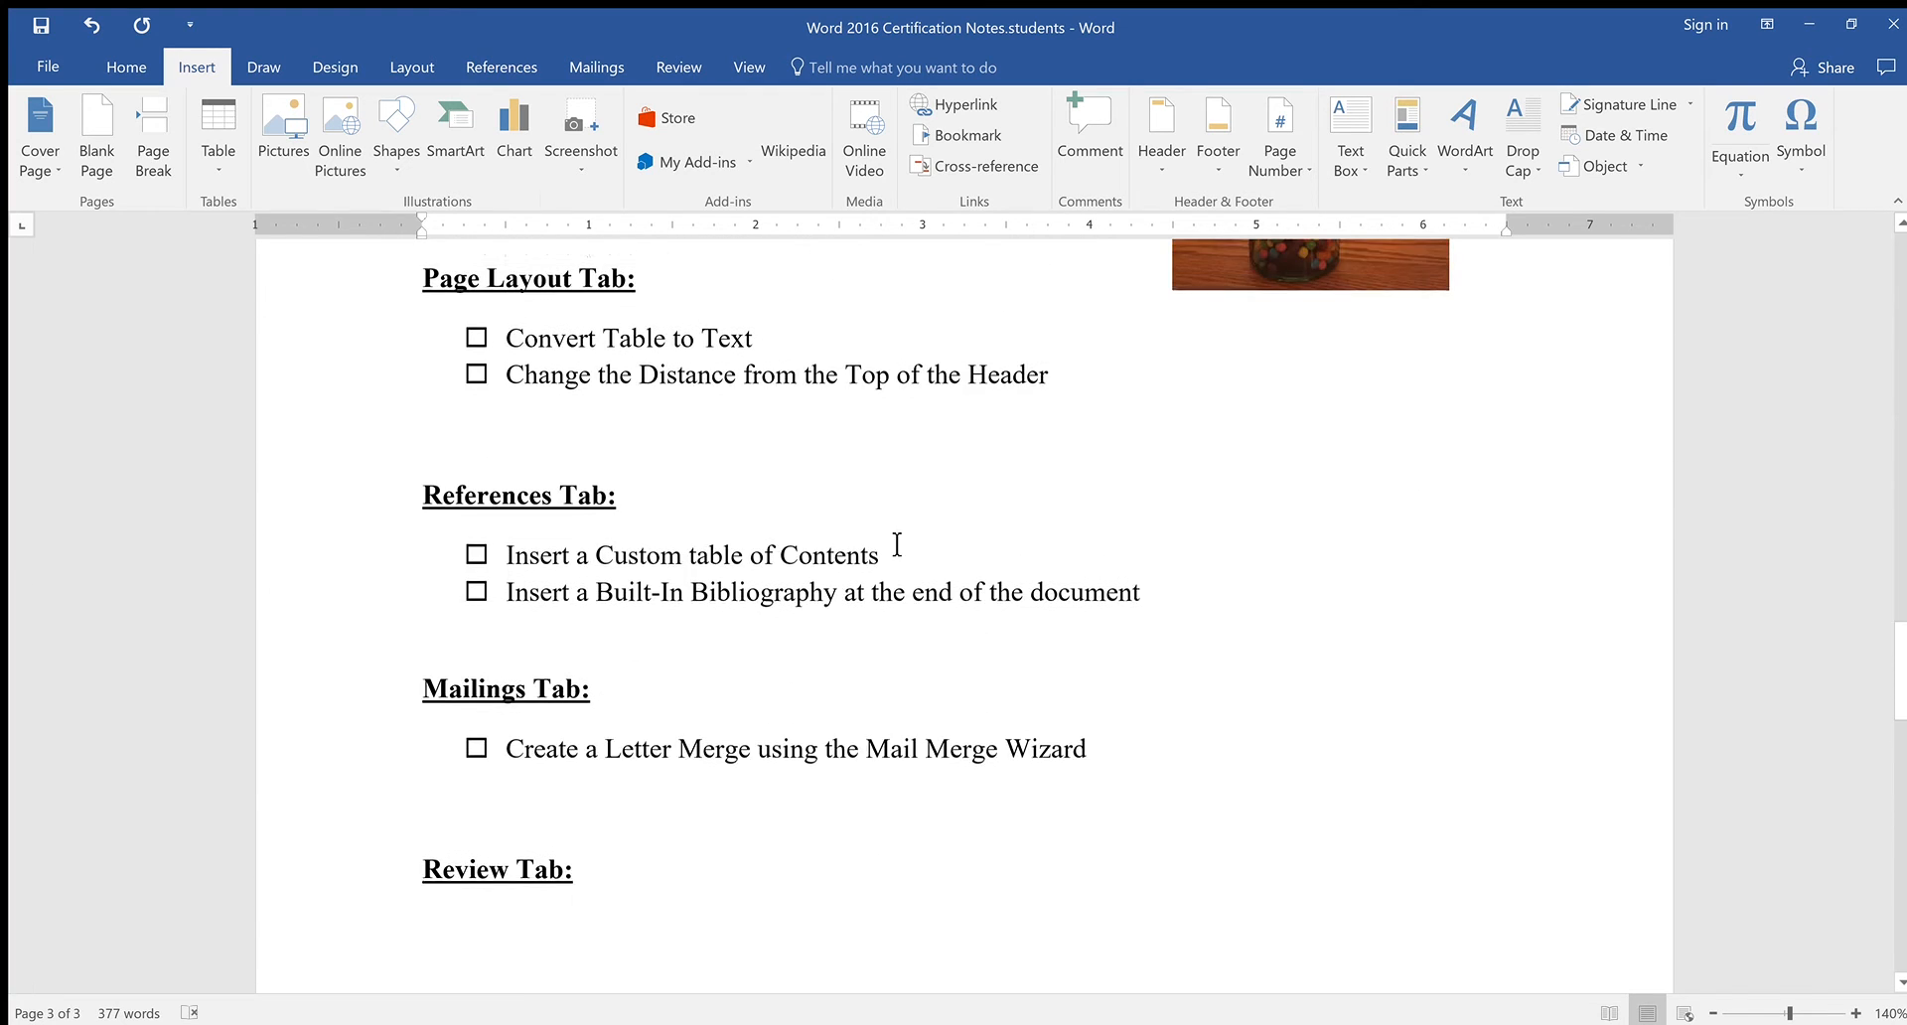
{"action": "left_click", "coordinate": [1302, 539]}
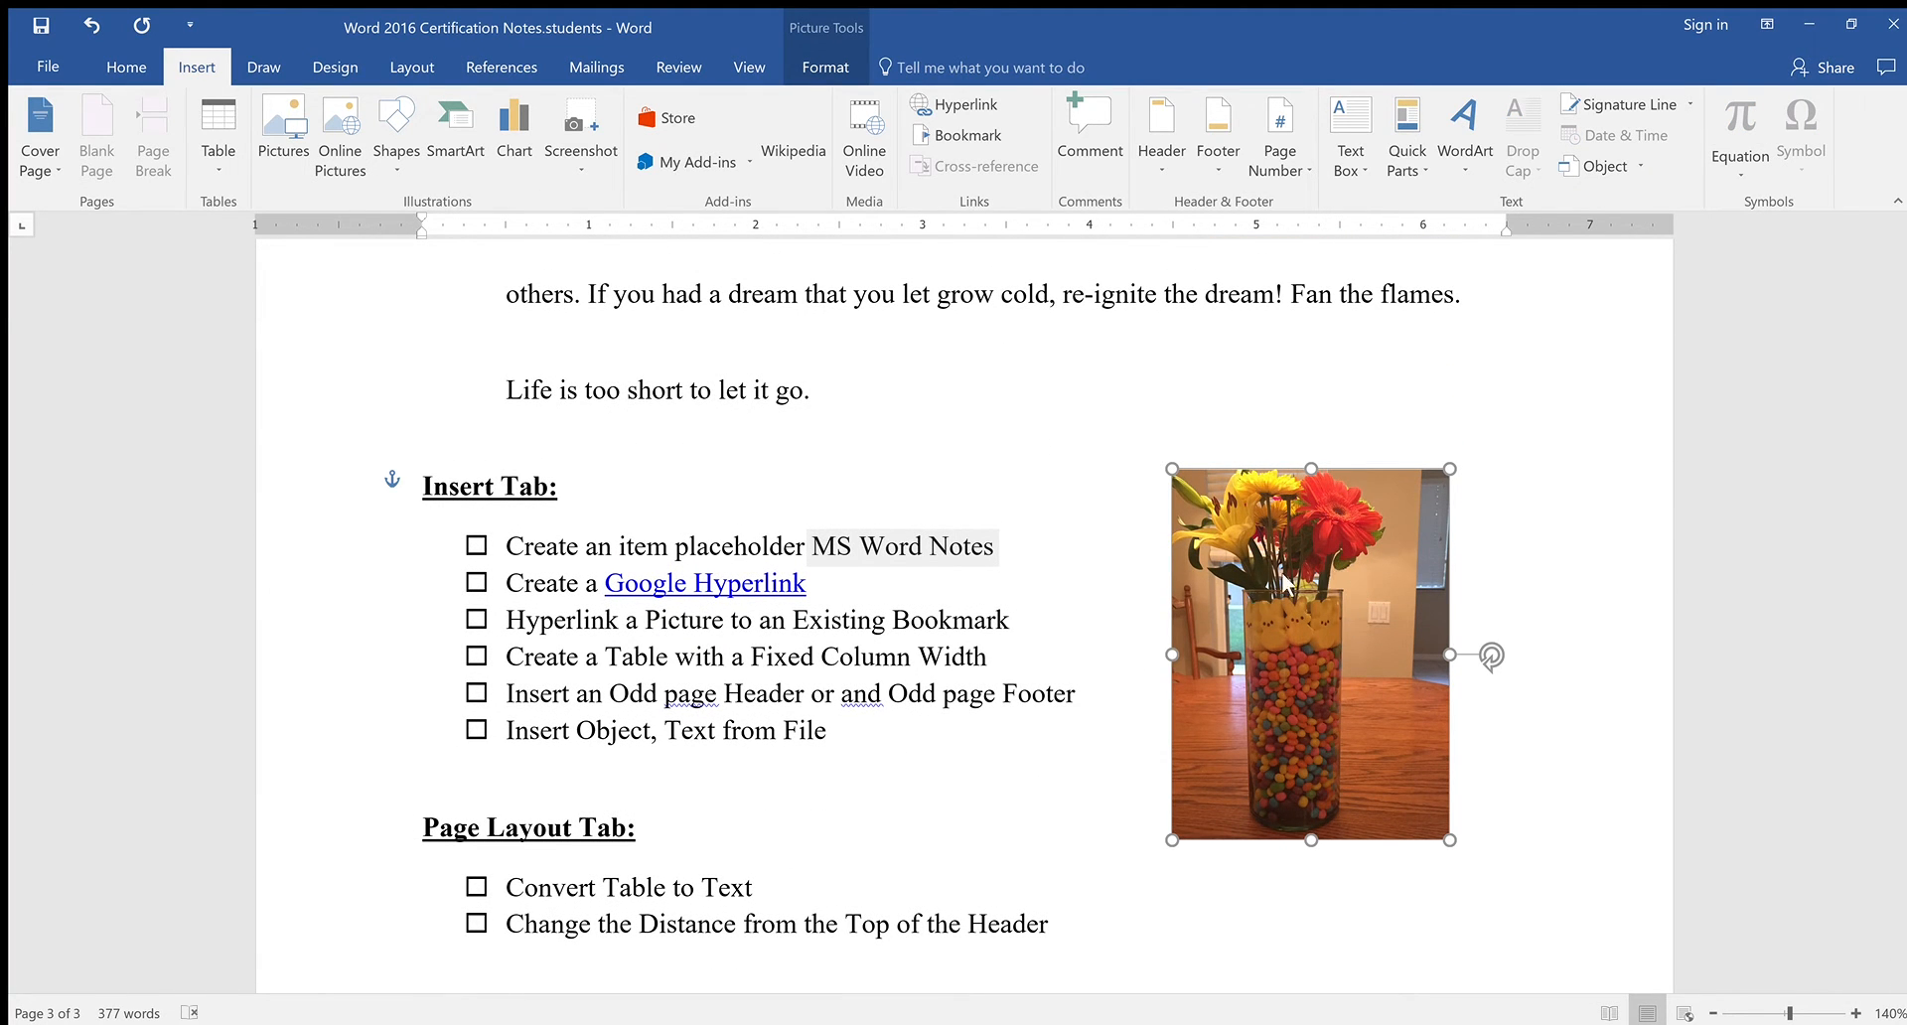
{"action": "left_click", "coordinate": [1439, 407]}
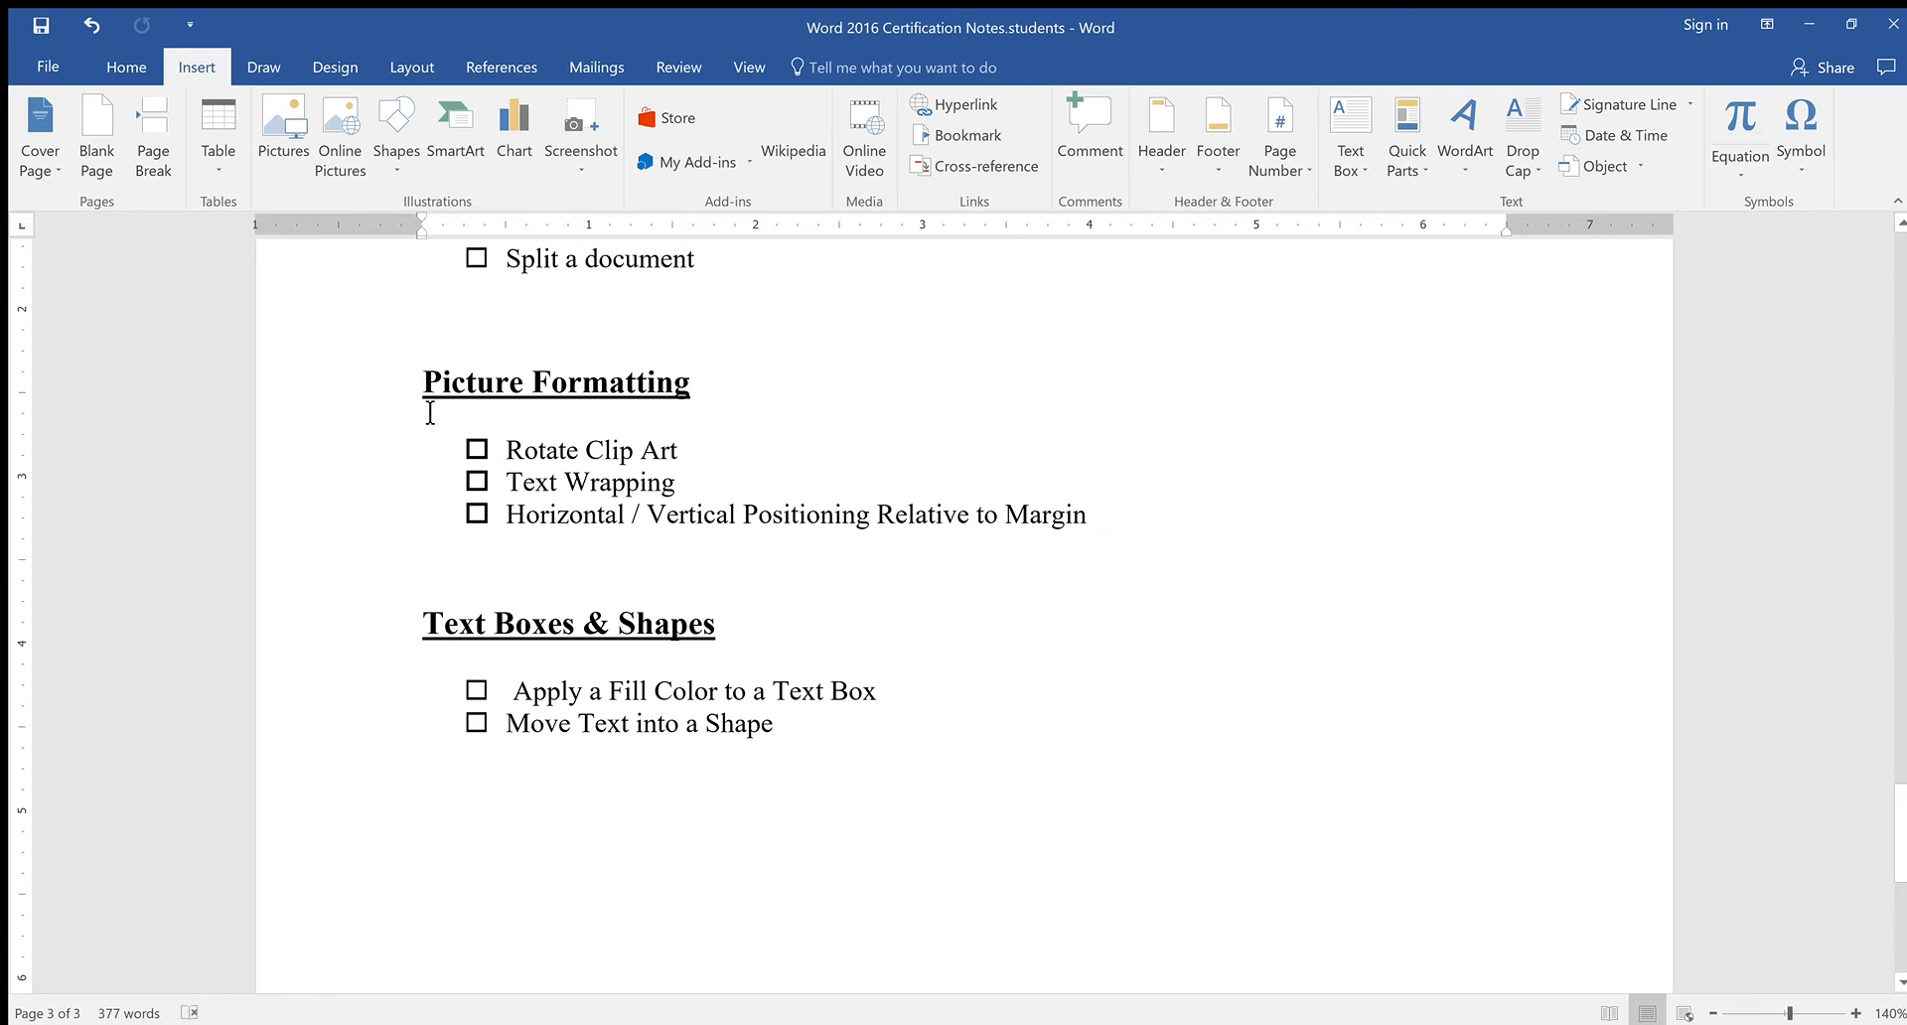
{"action": "scroll", "coordinate": [1440, 522], "scroll_direction": "up", "scroll_amount": 15}
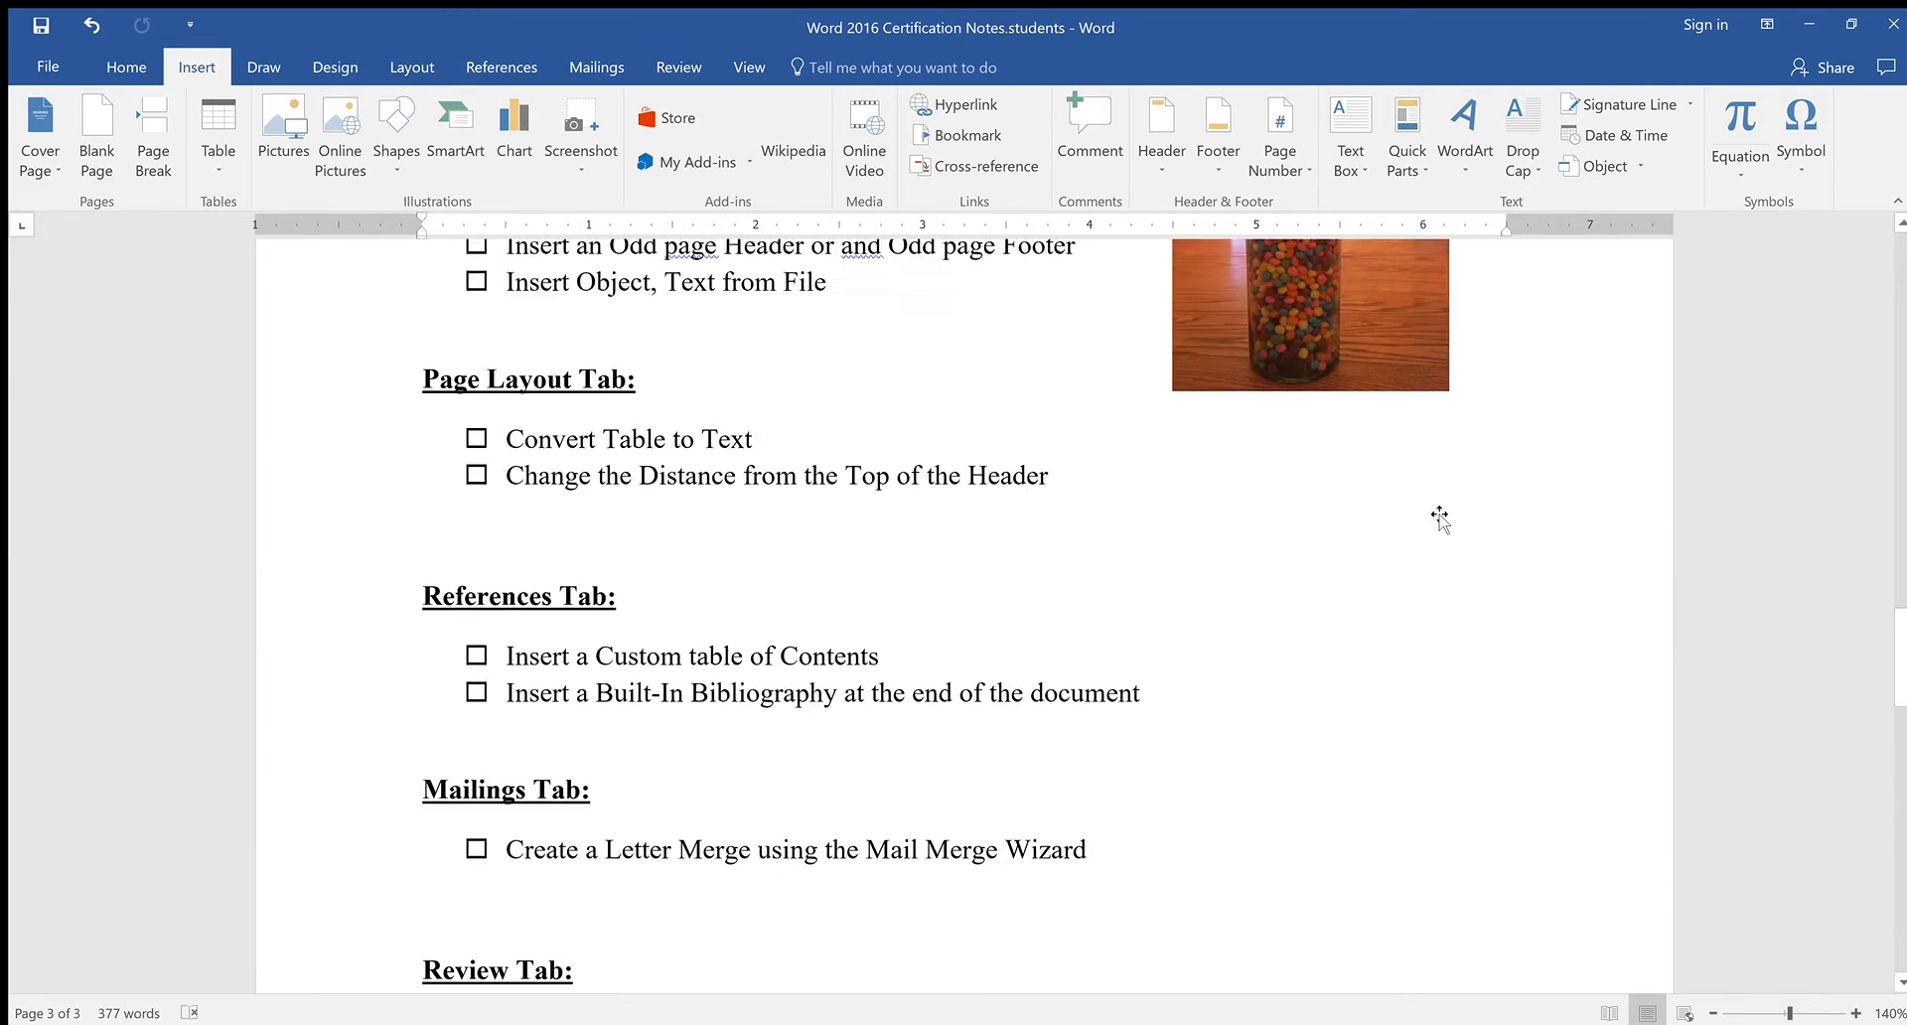
{"action": "scroll", "coordinate": [1440, 519], "scroll_direction": "up", "scroll_amount": 5}
{"action": "scroll", "coordinate": [1439, 518], "scroll_direction": "down", "scroll_amount": 2}
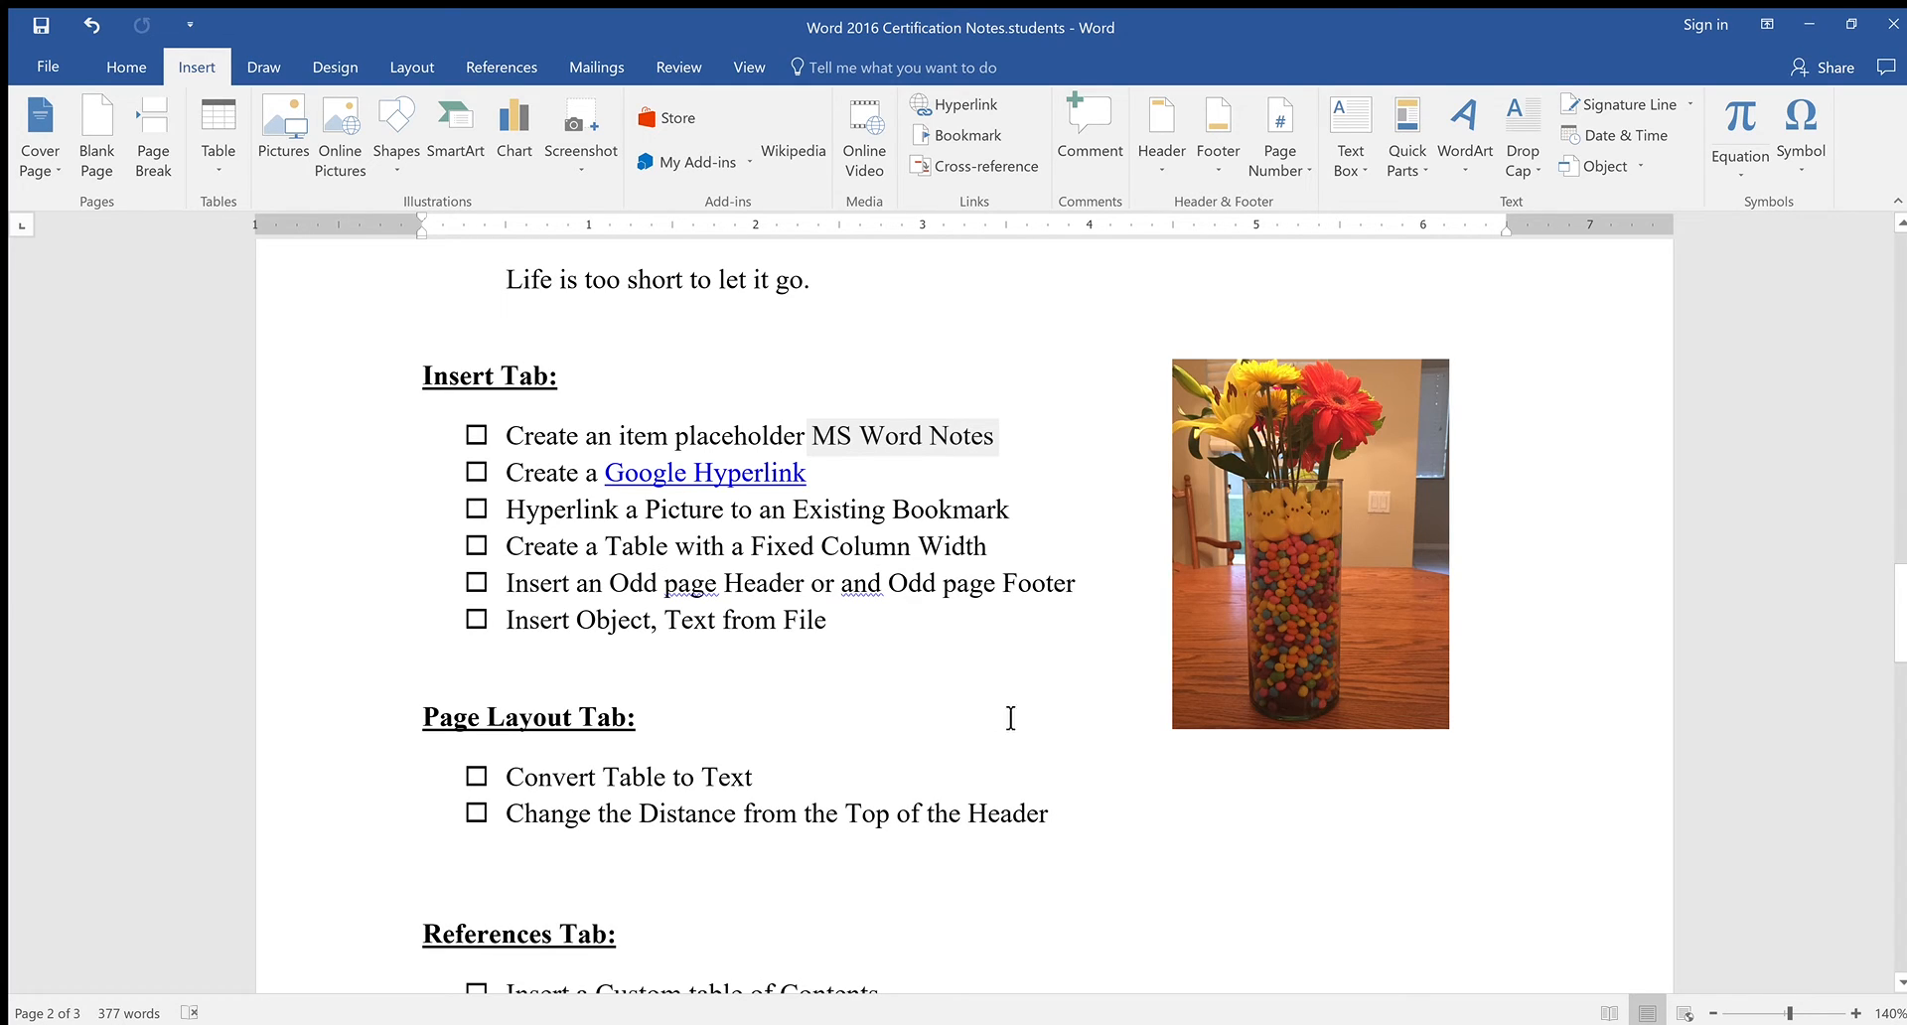
{"action": "left_click", "coordinate": [1041, 553]}
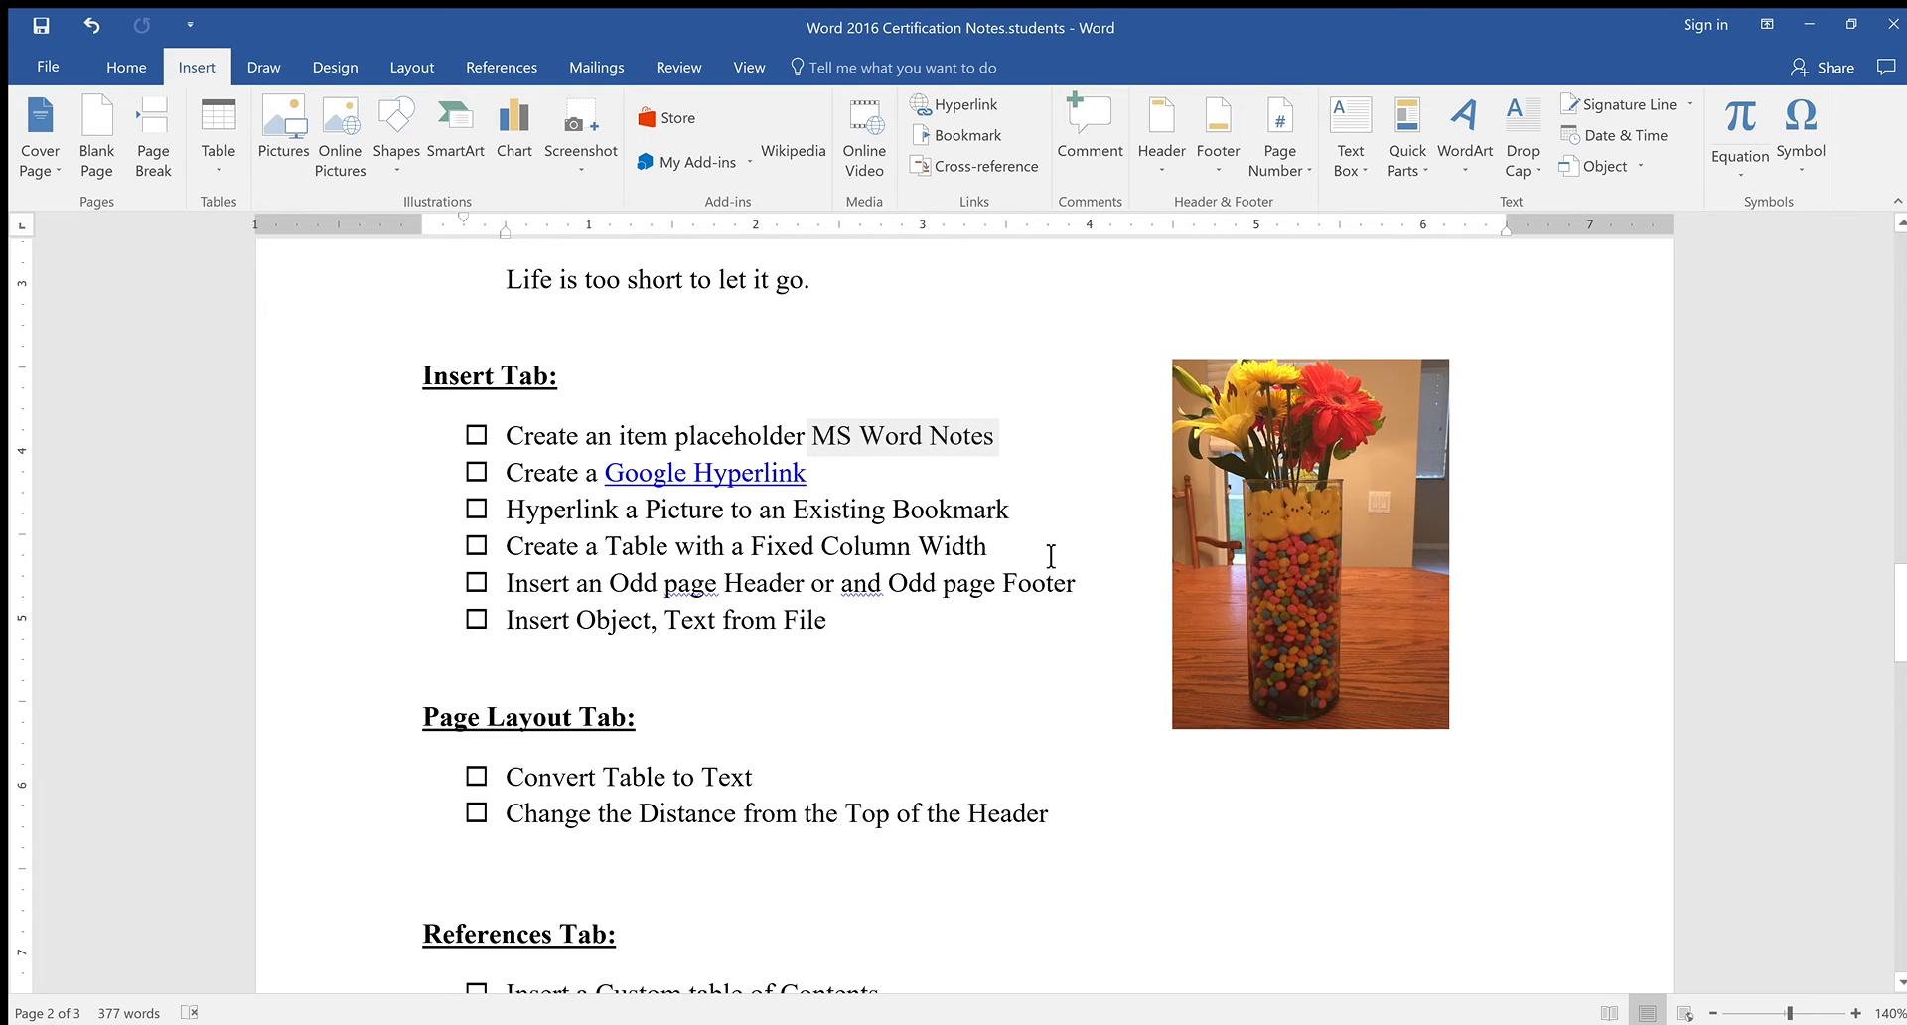
Insert a small table below the fixed-width item, then delete it with the blank line
{"action": "key", "text": "Return"}
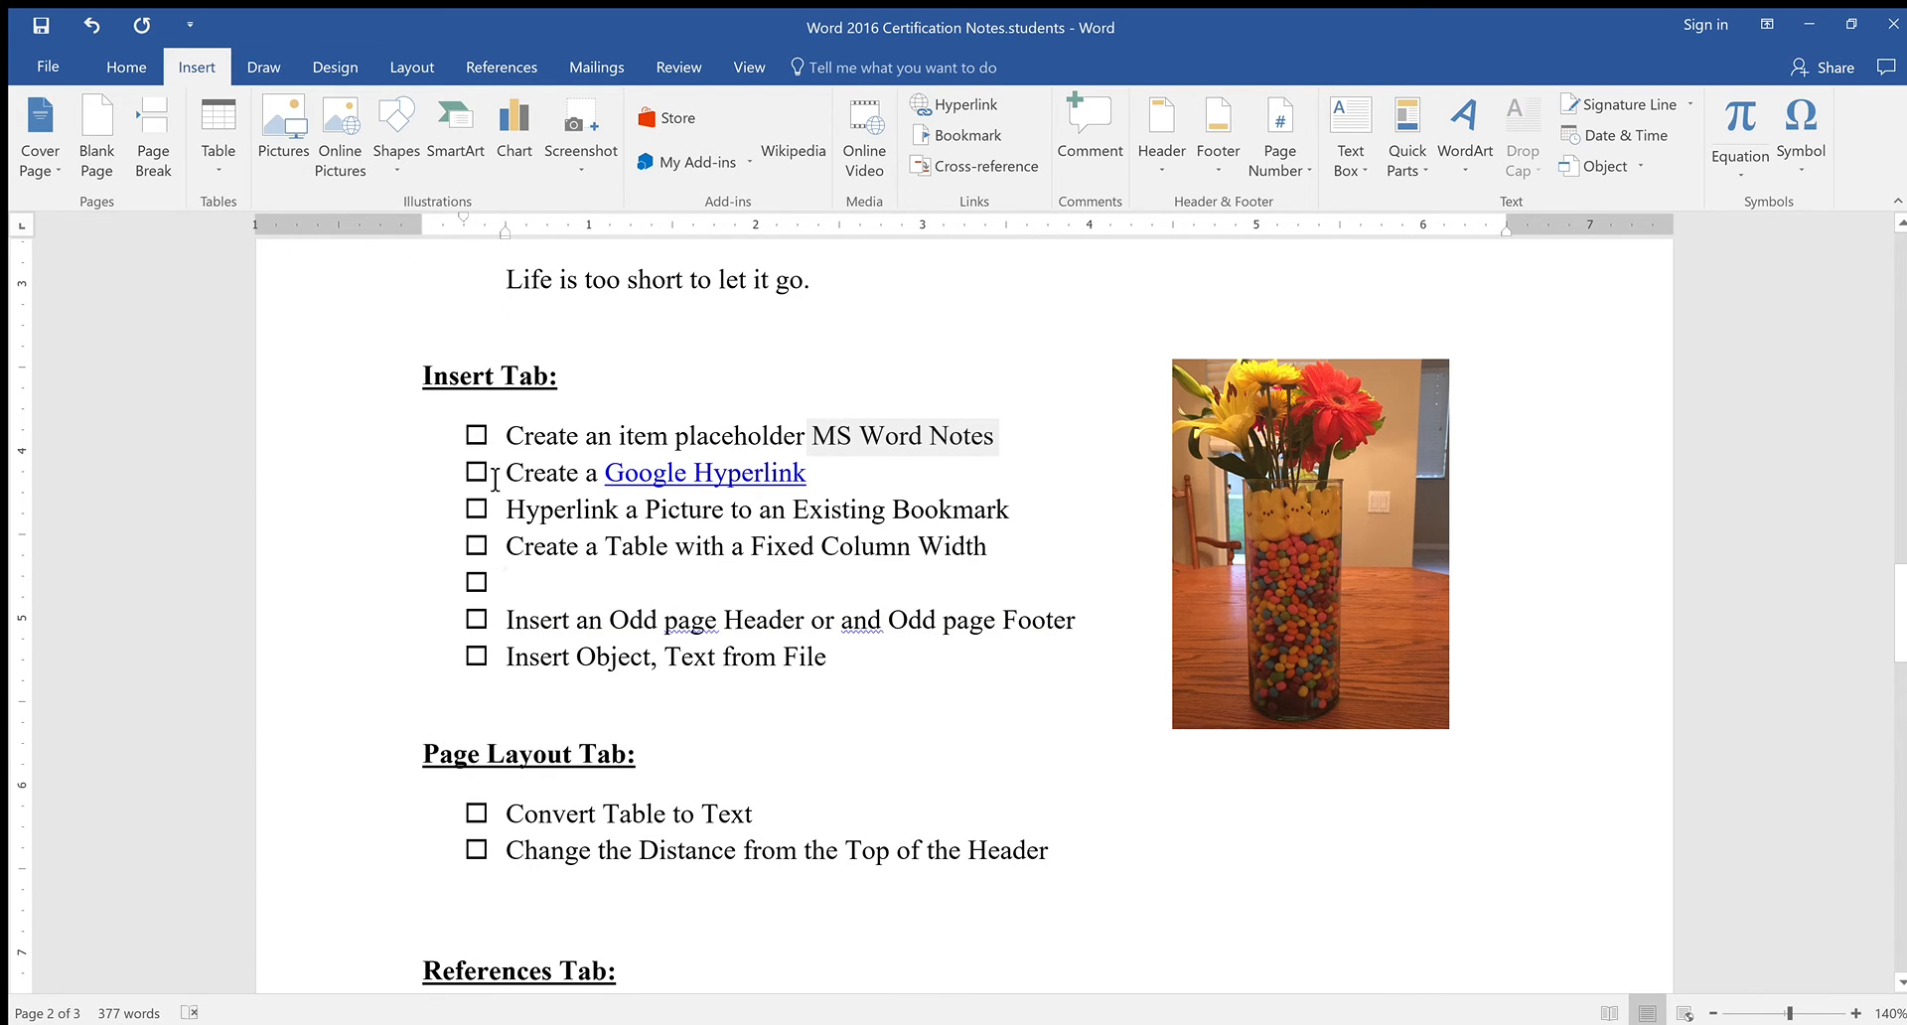
{"action": "key", "text": "BackSpace"}
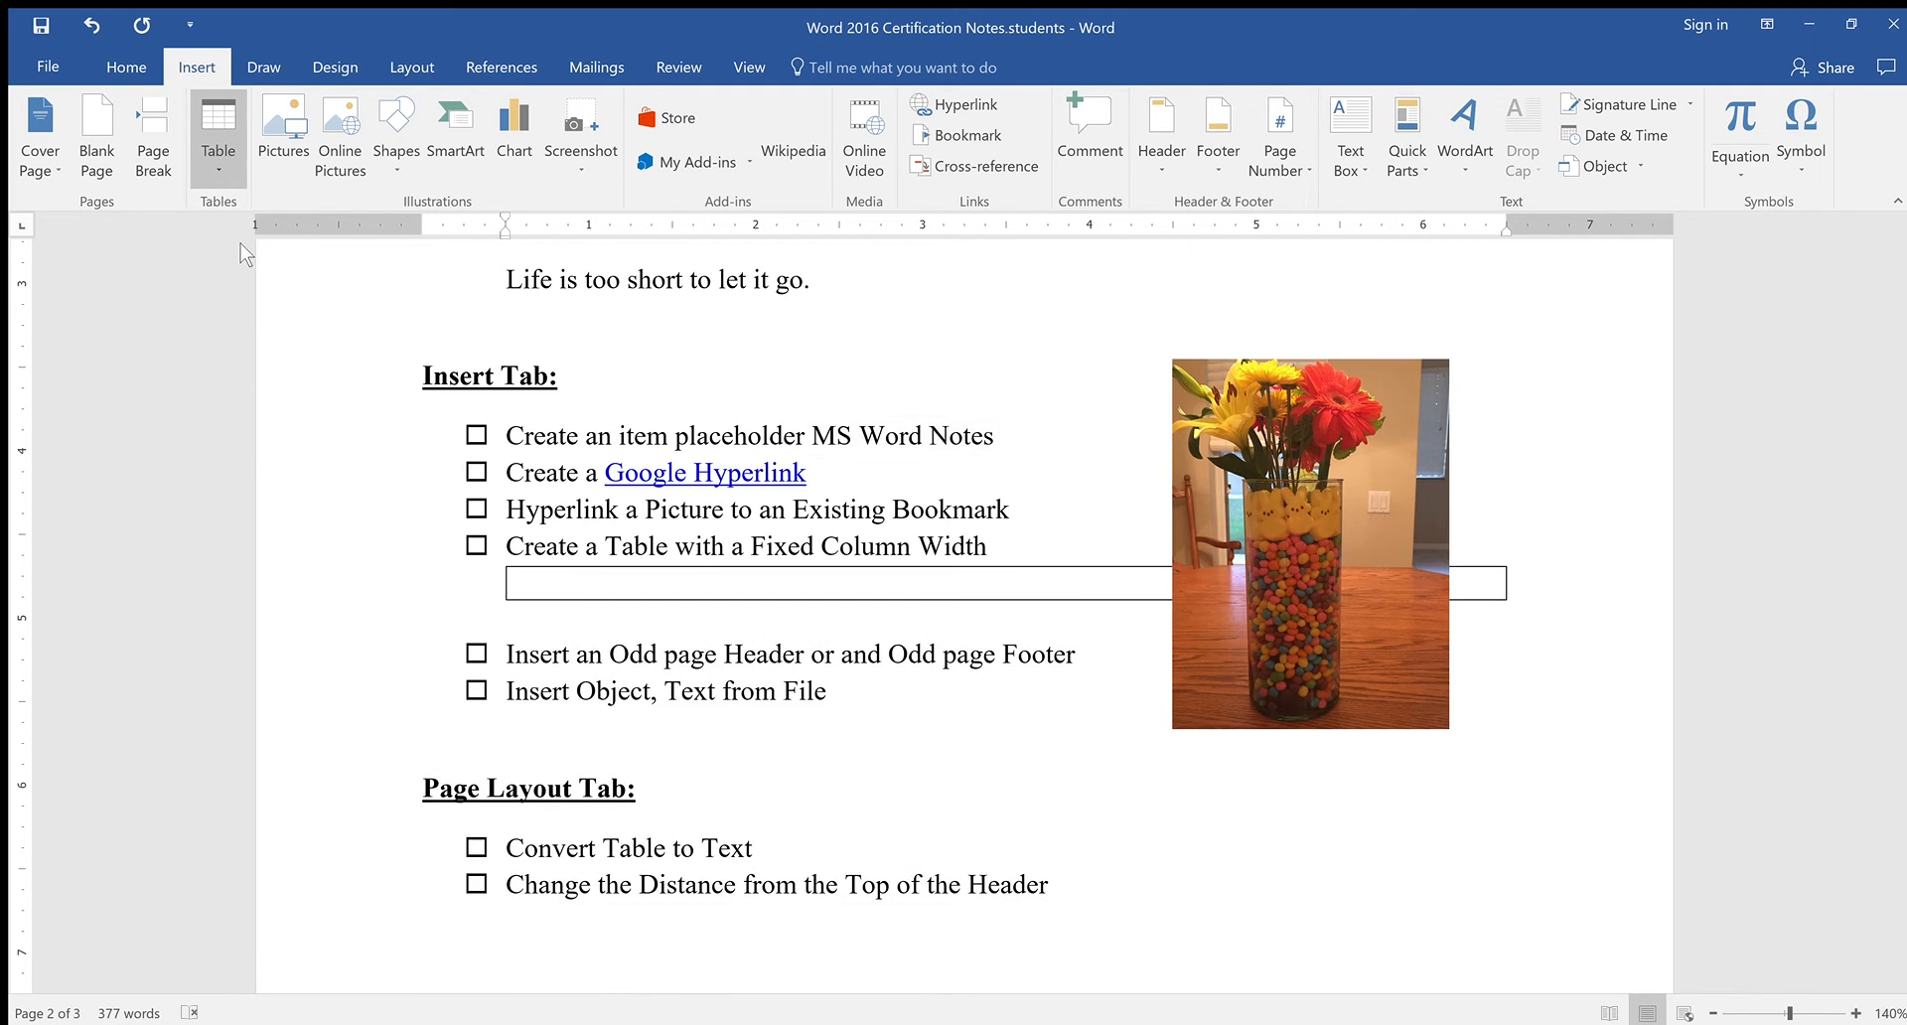
{"action": "left_click", "coordinate": [243, 270]}
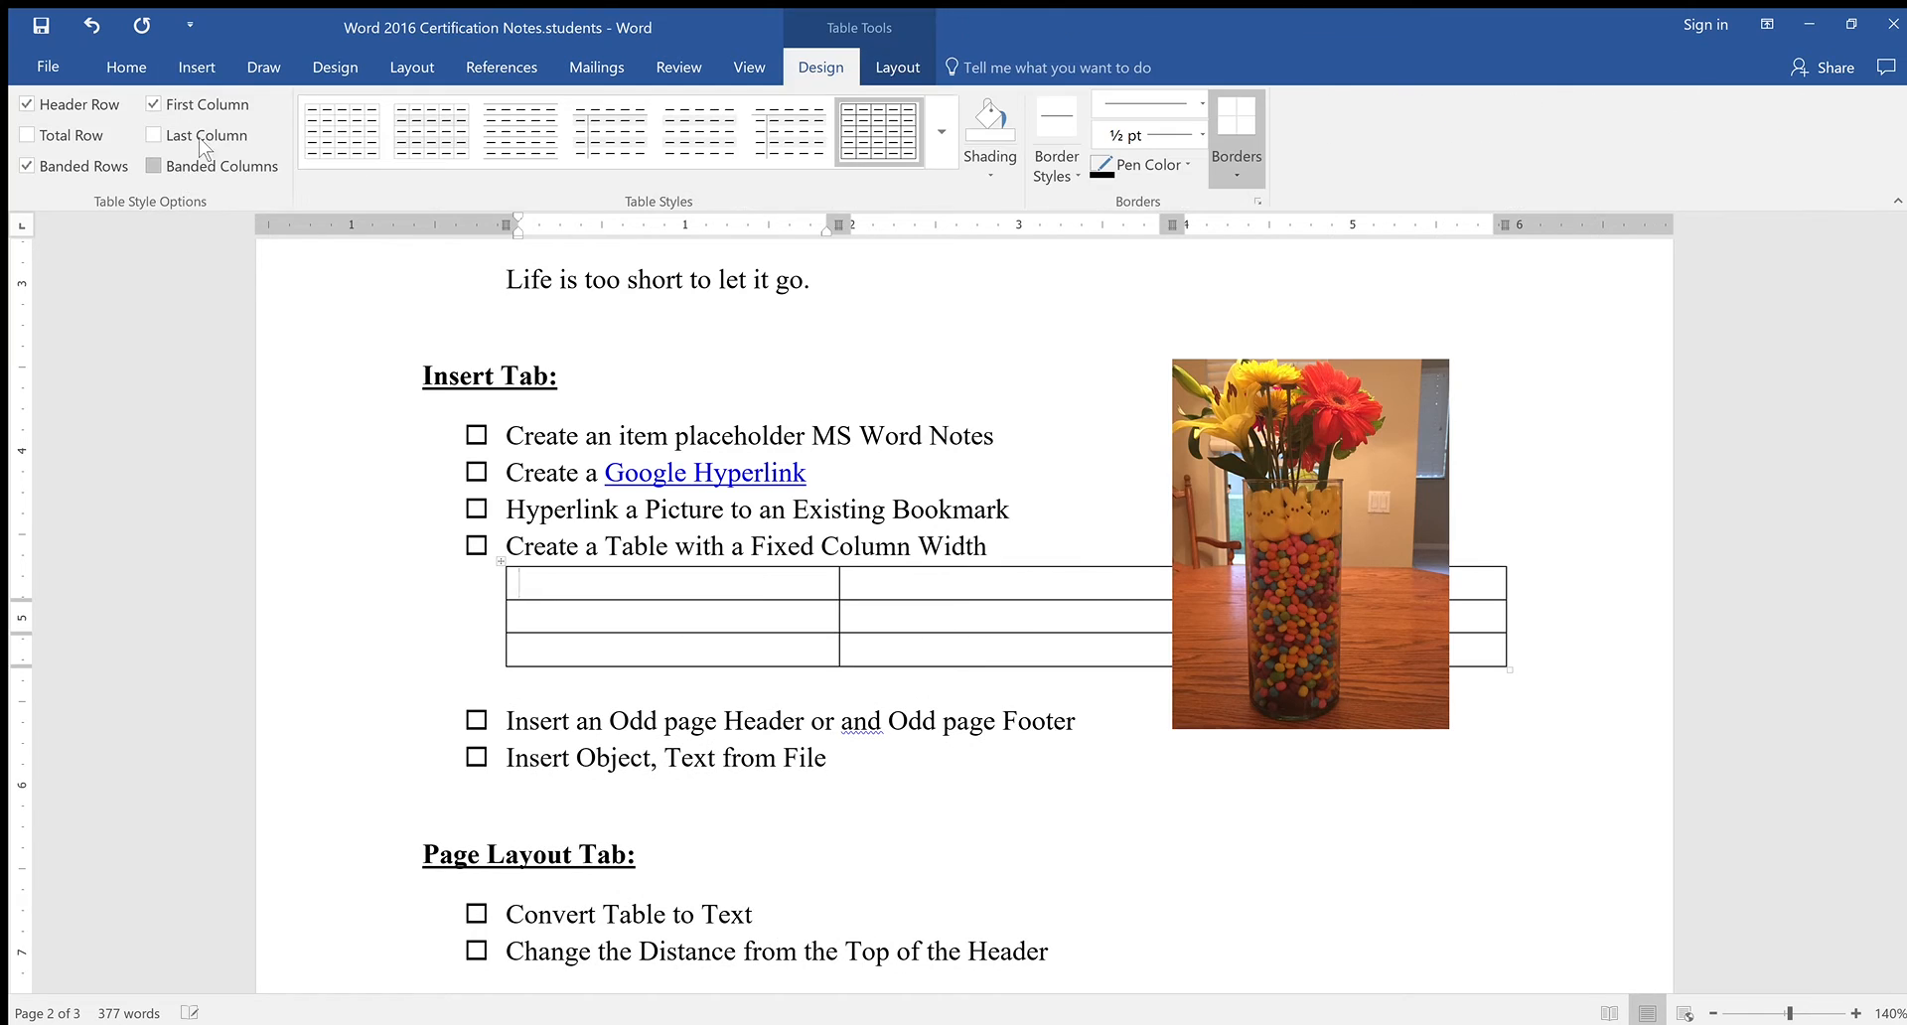
{"action": "left_click", "coordinate": [189, 71]}
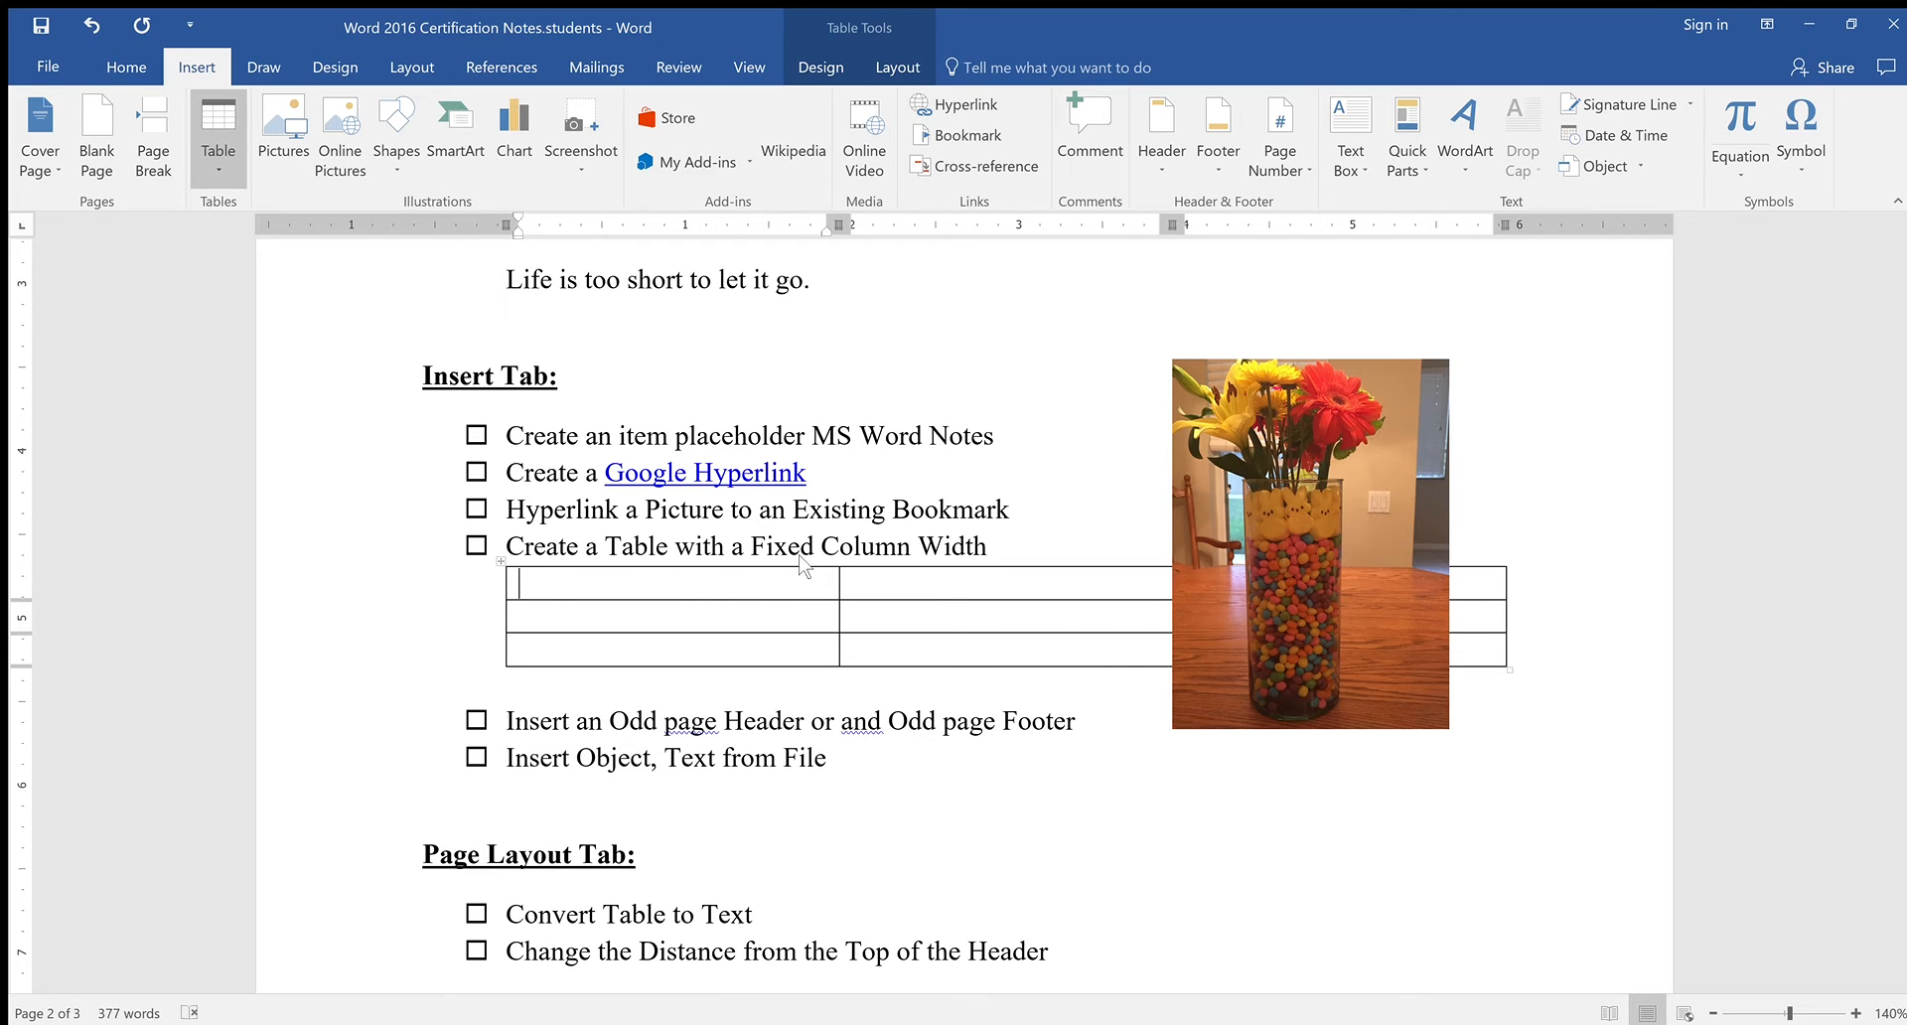
{"action": "left_click", "coordinate": [610, 564]}
{"action": "left_click_drag", "start_coordinate": [625, 594], "coordinate": [1384, 675]}
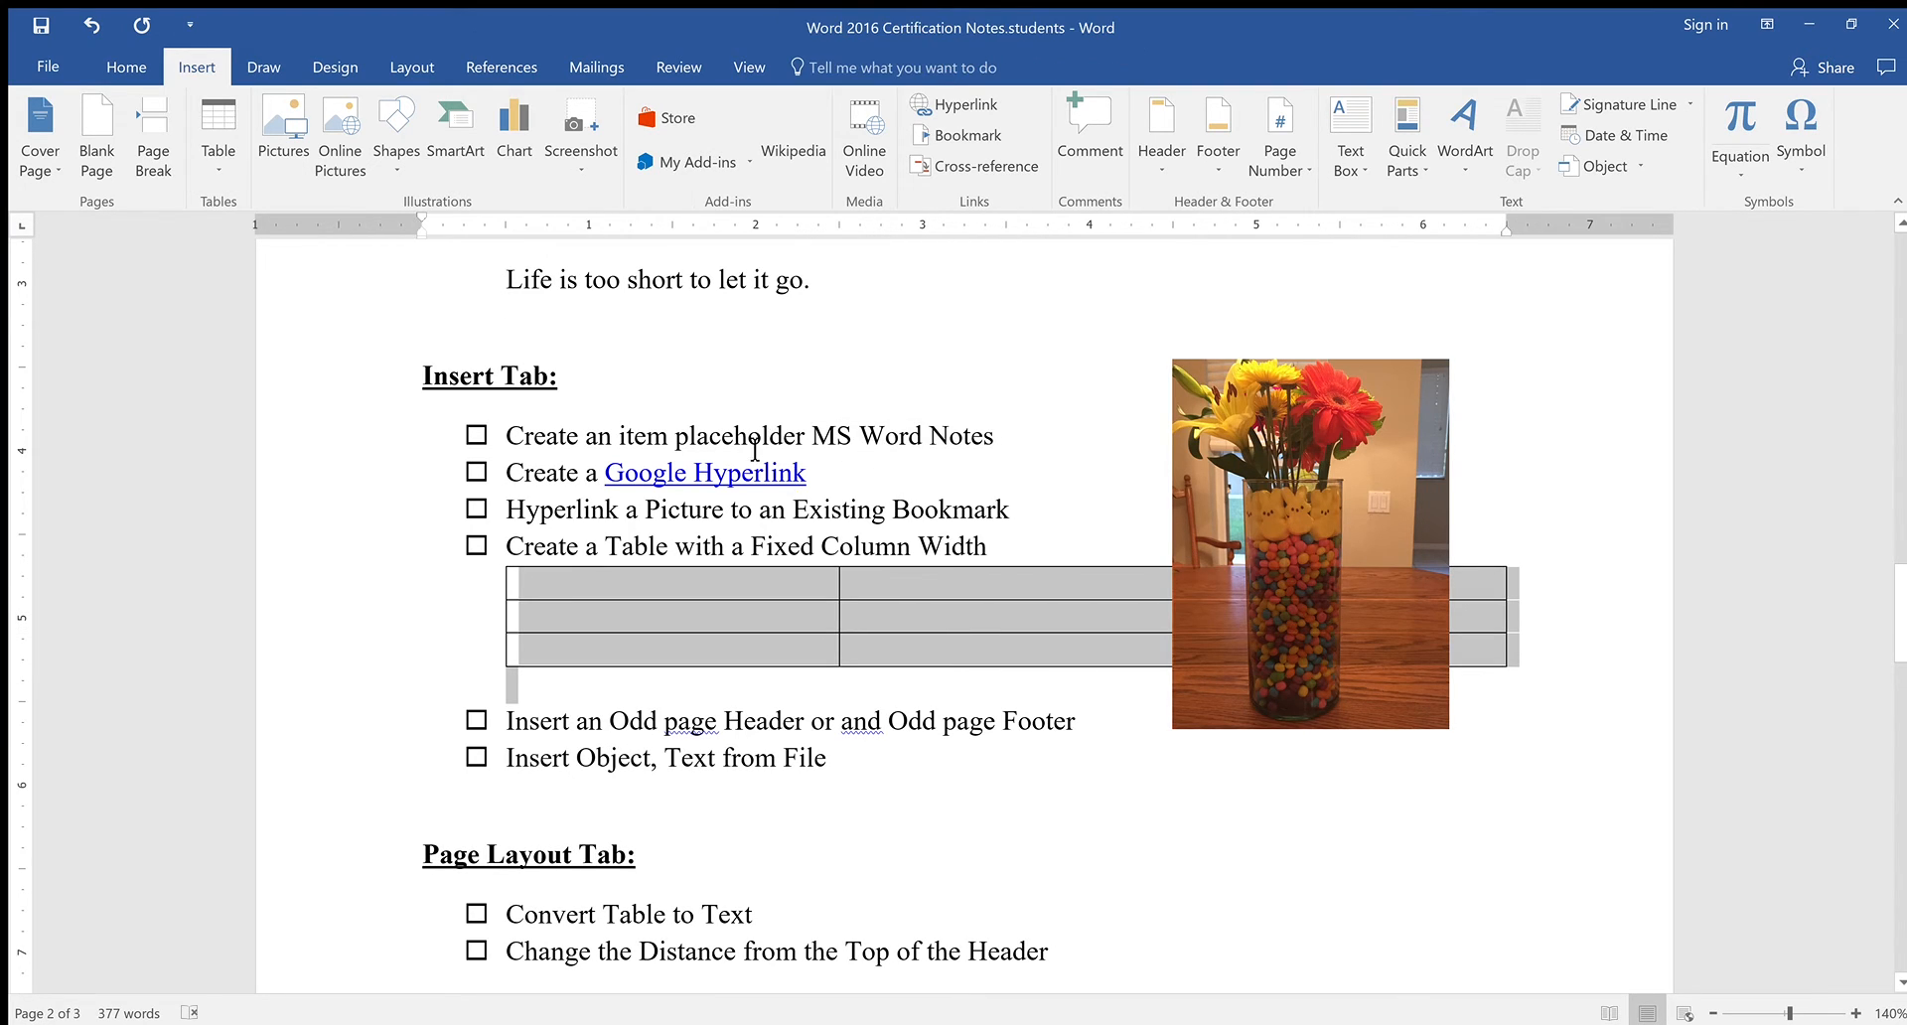
{"action": "key", "text": "BackSpace"}
On a new unbulleted line after 'Width', insert a 2-column, 3-row empty table
{"action": "left_click", "coordinate": [1043, 551]}
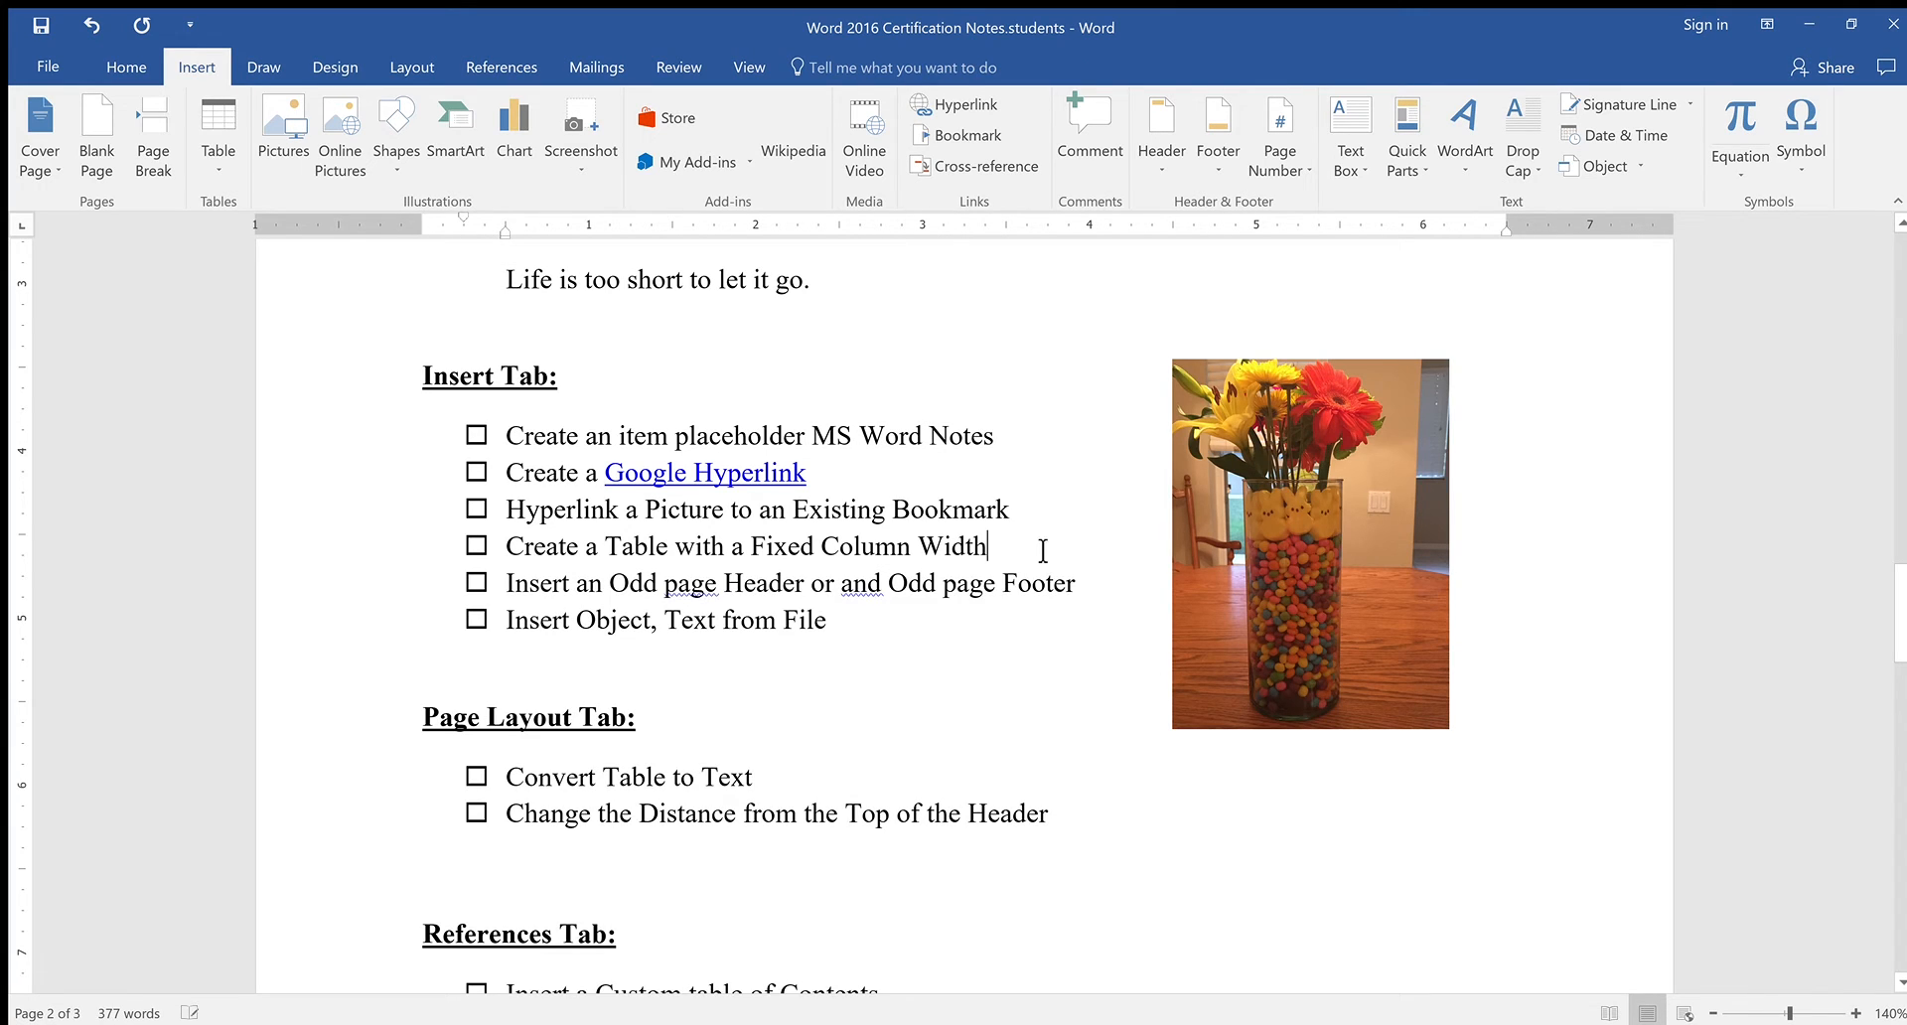
{"action": "key", "text": "Return"}
{"action": "key", "text": "BackSpace"}
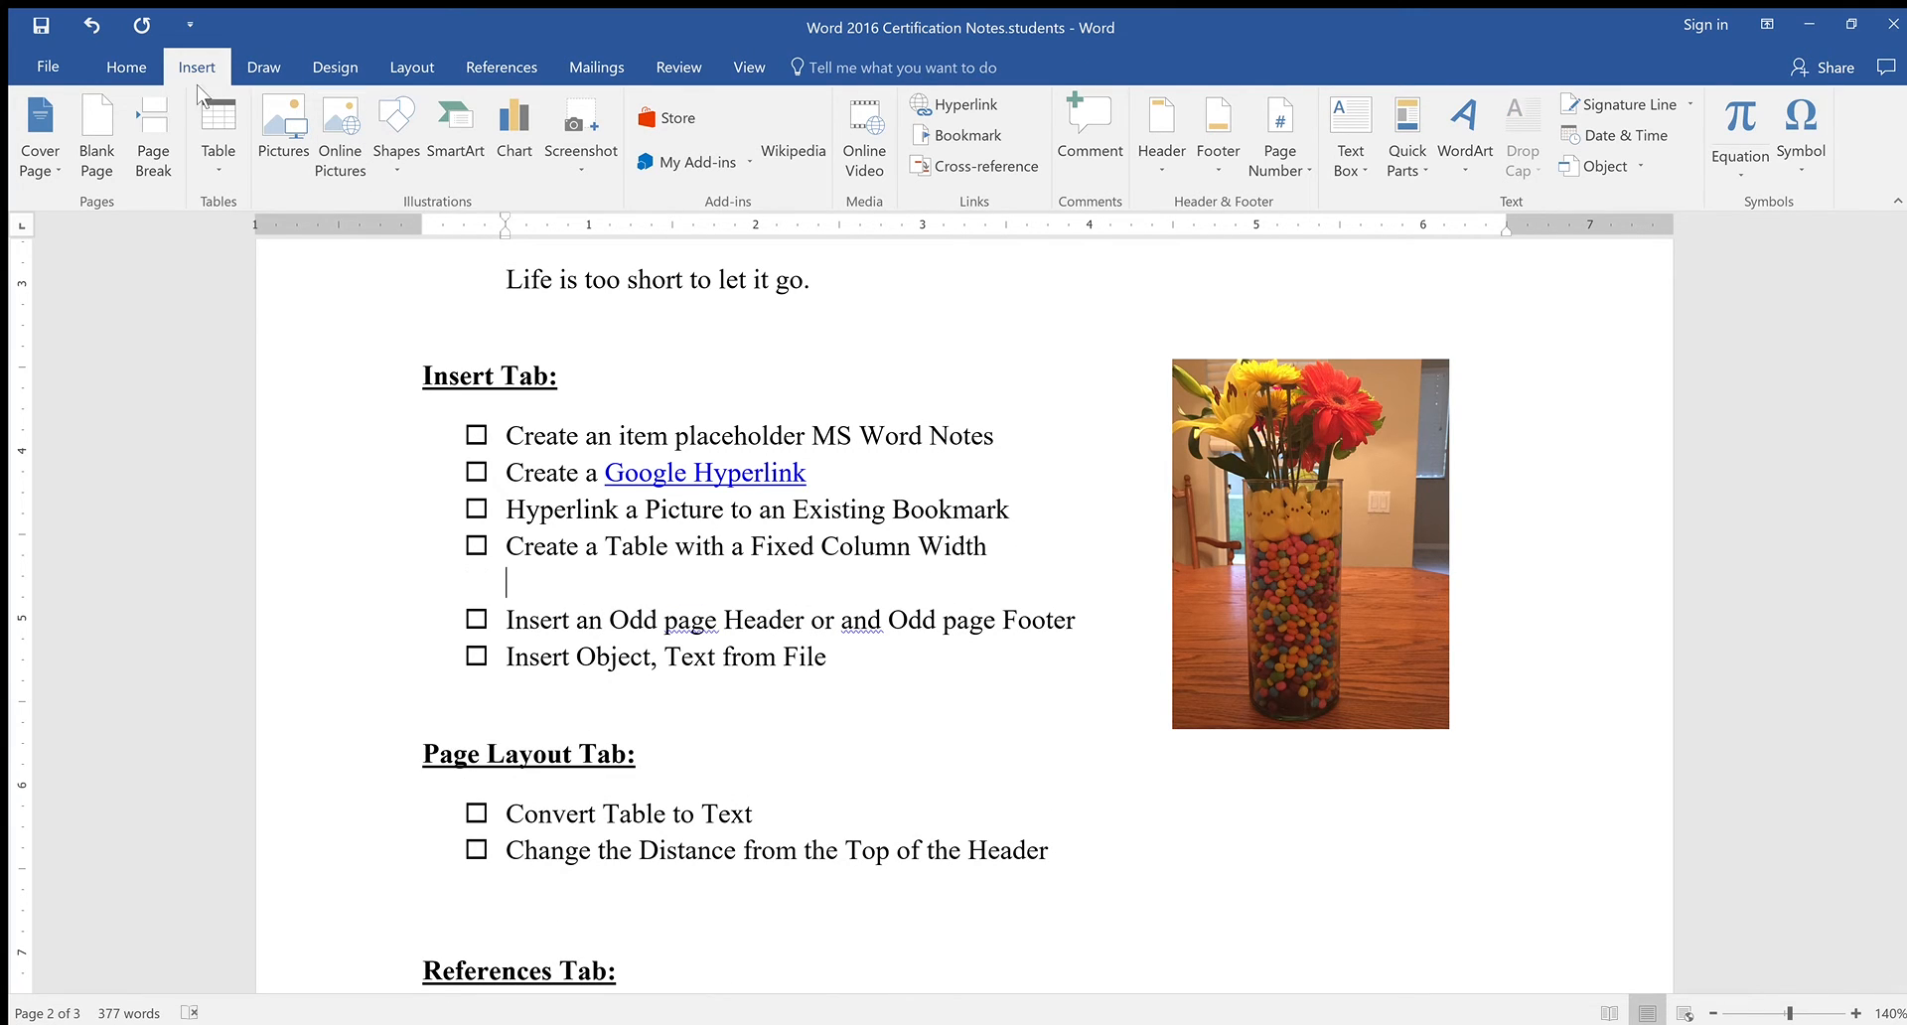
{"action": "left_click", "coordinate": [217, 159]}
{"action": "left_click", "coordinate": [229, 234]}
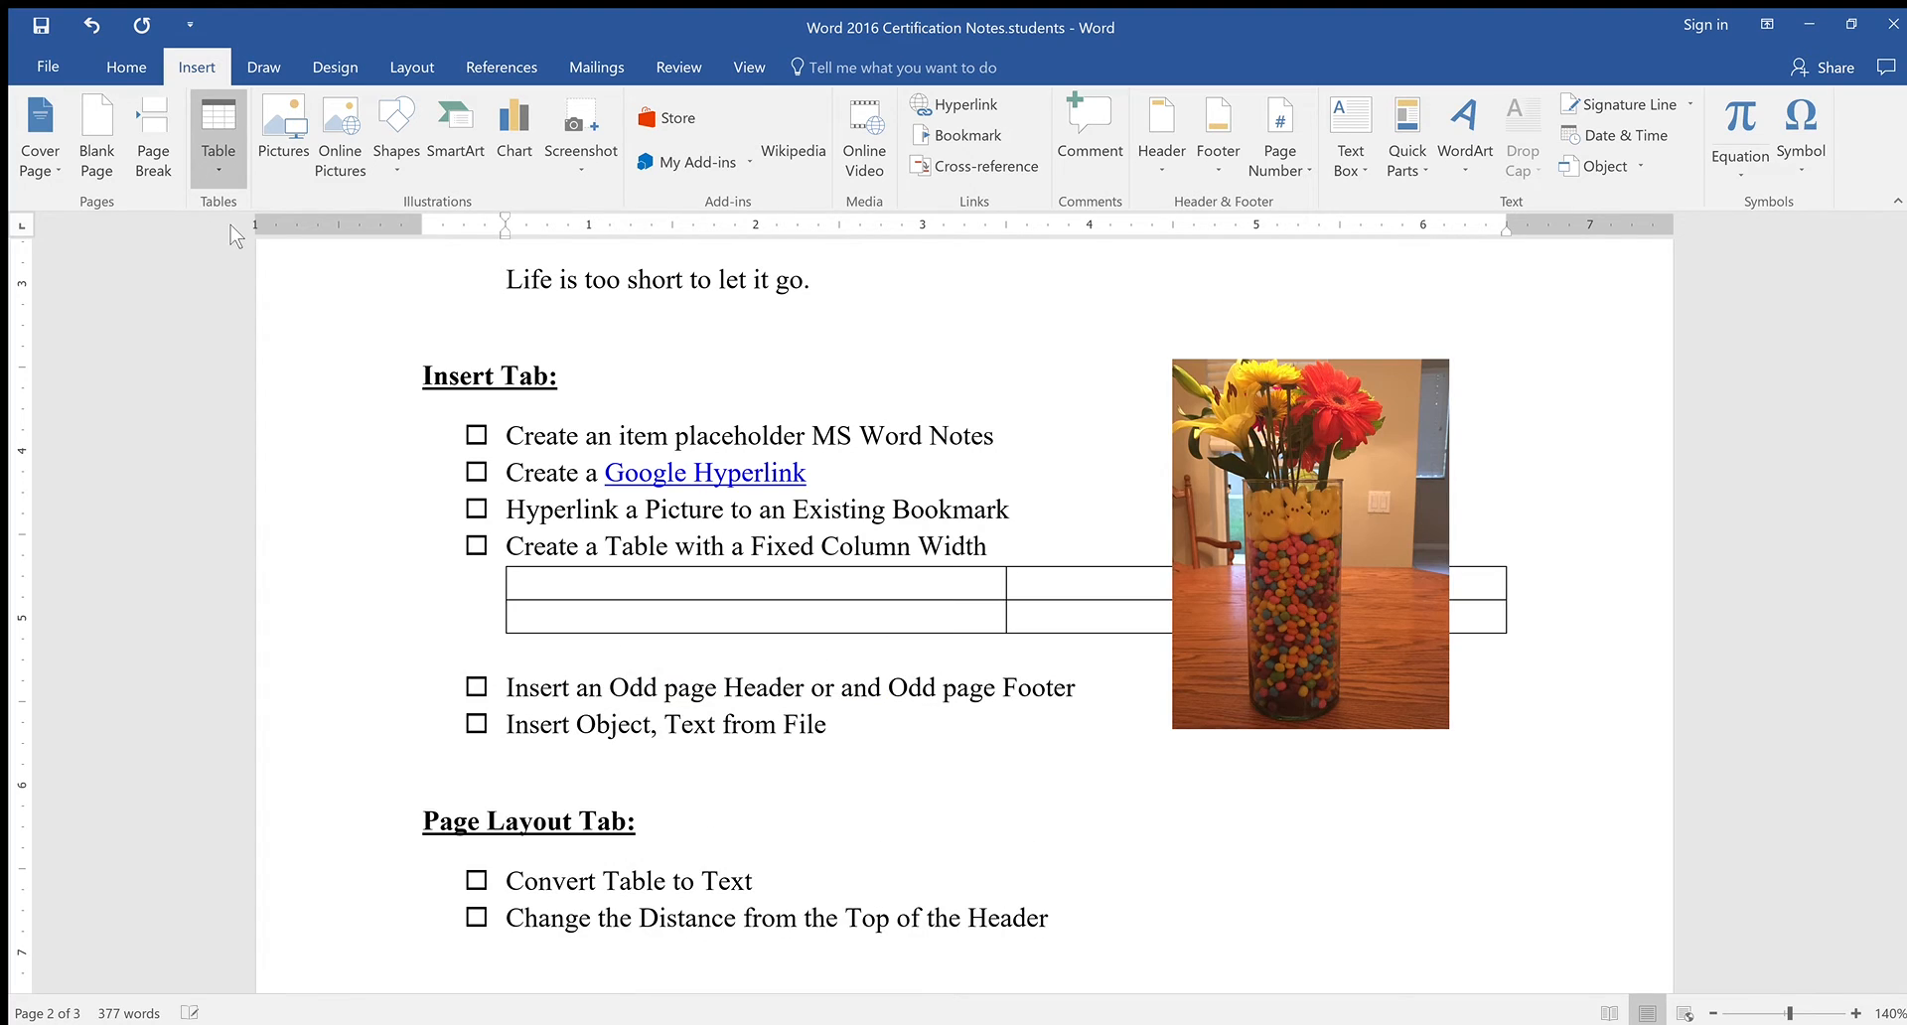
{"action": "left_click", "coordinate": [248, 276]}
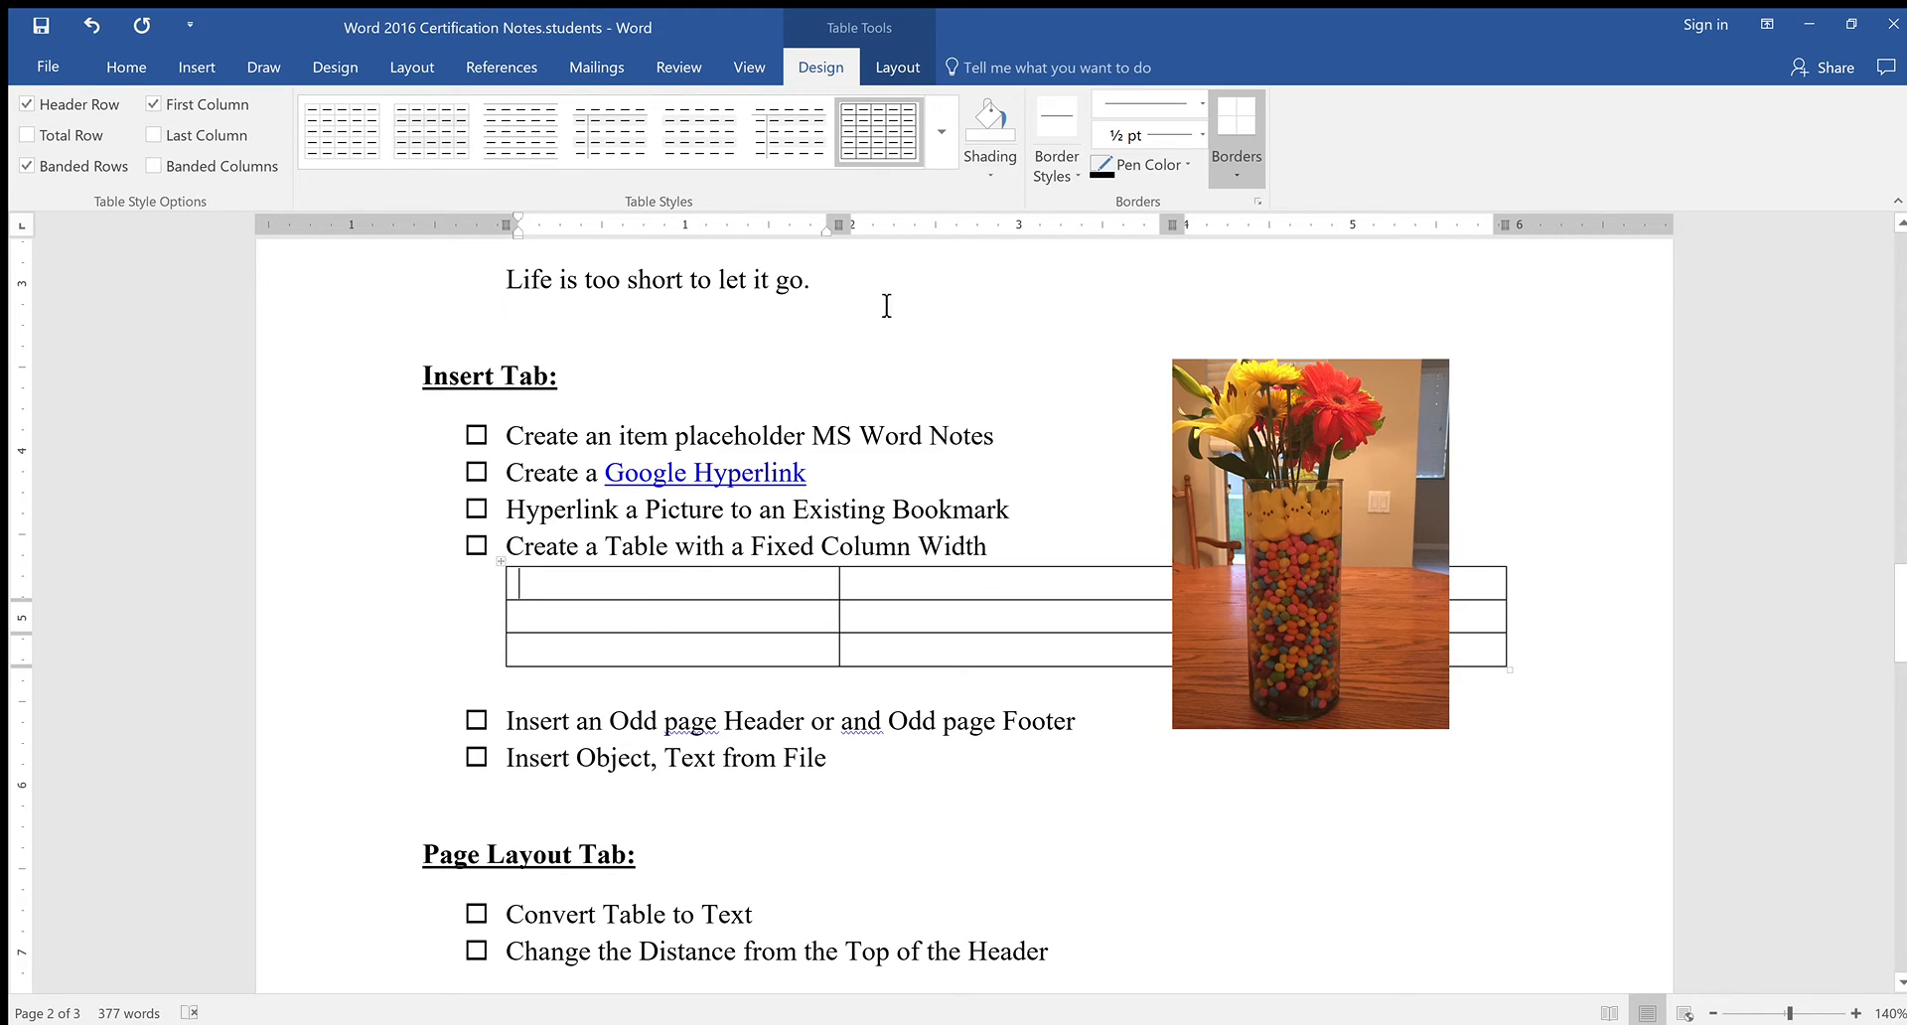
Select the empty table and set its column width to 0.5 inches
{"action": "mouse_move", "coordinate": [788, 591]}
{"action": "left_mouse_down"}
{"action": "mouse_move", "coordinate": [1291, 596]}
{"action": "mouse_move", "coordinate": [1444, 652]}
{"action": "left_mouse_up"}
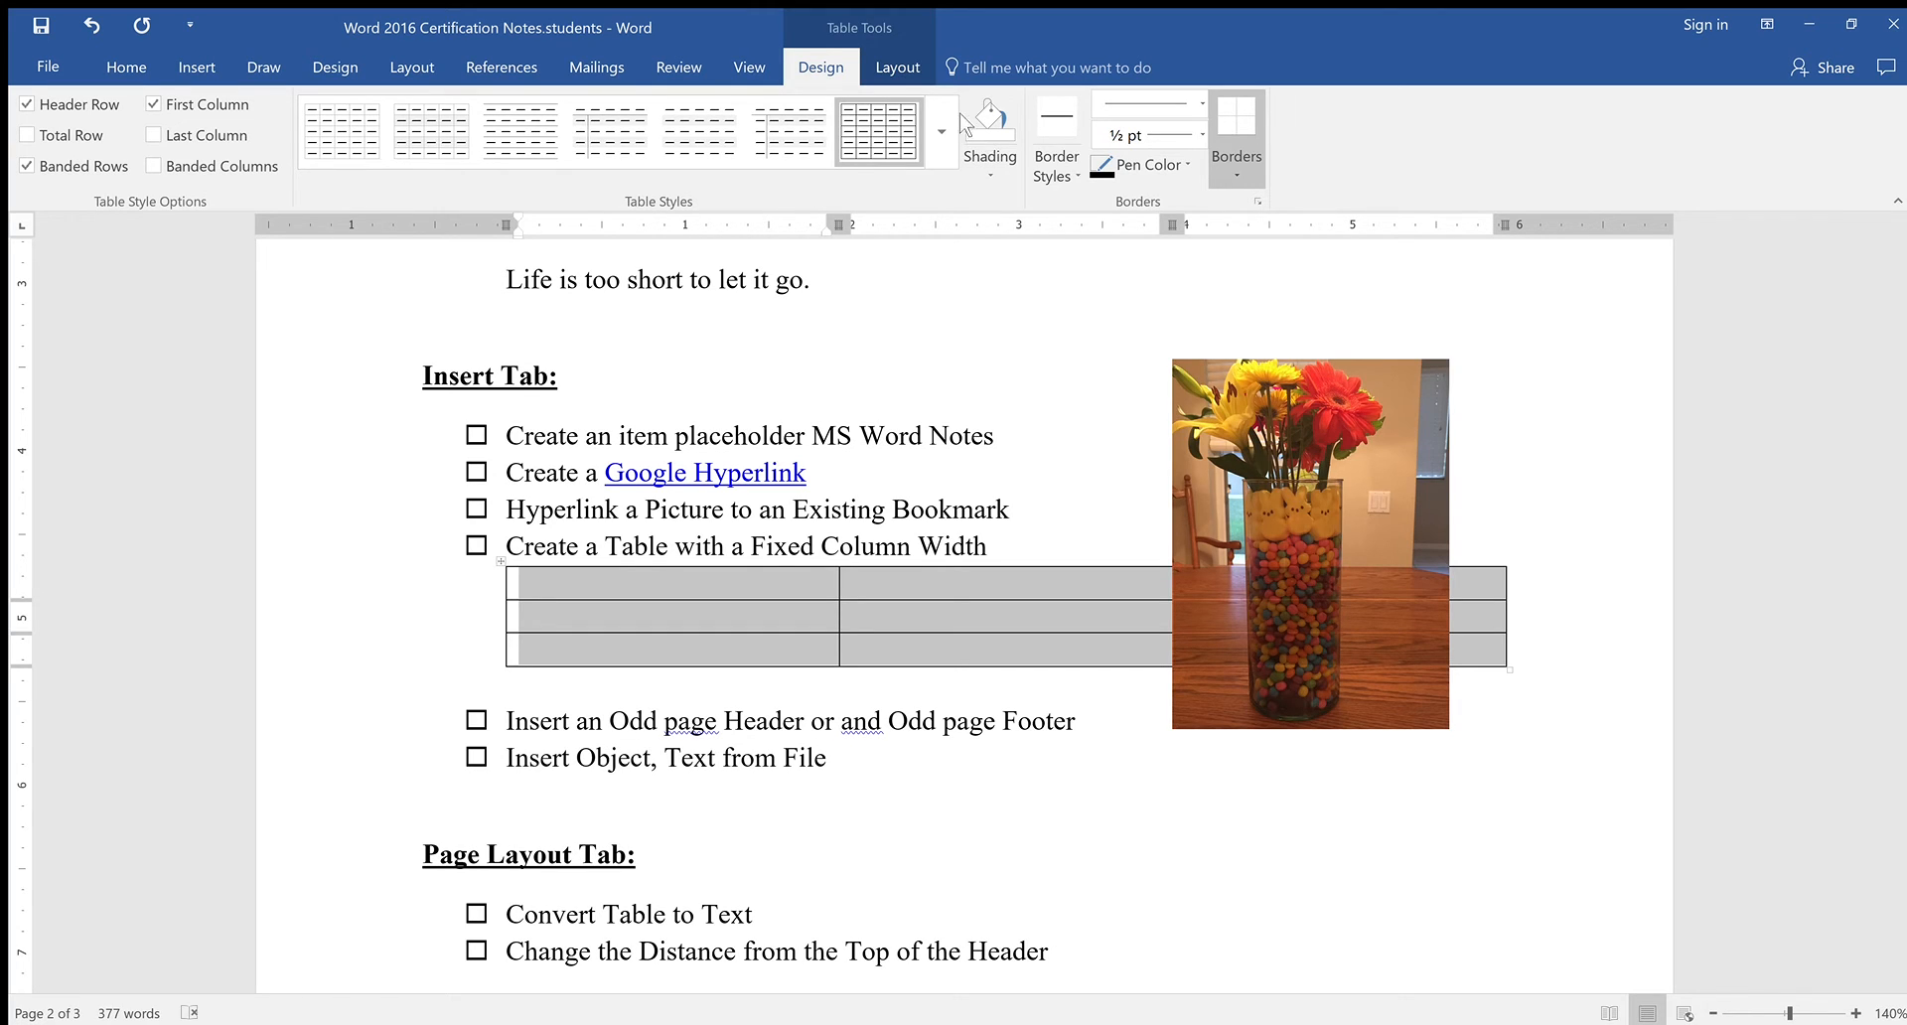
{"action": "left_click", "coordinate": [899, 67]}
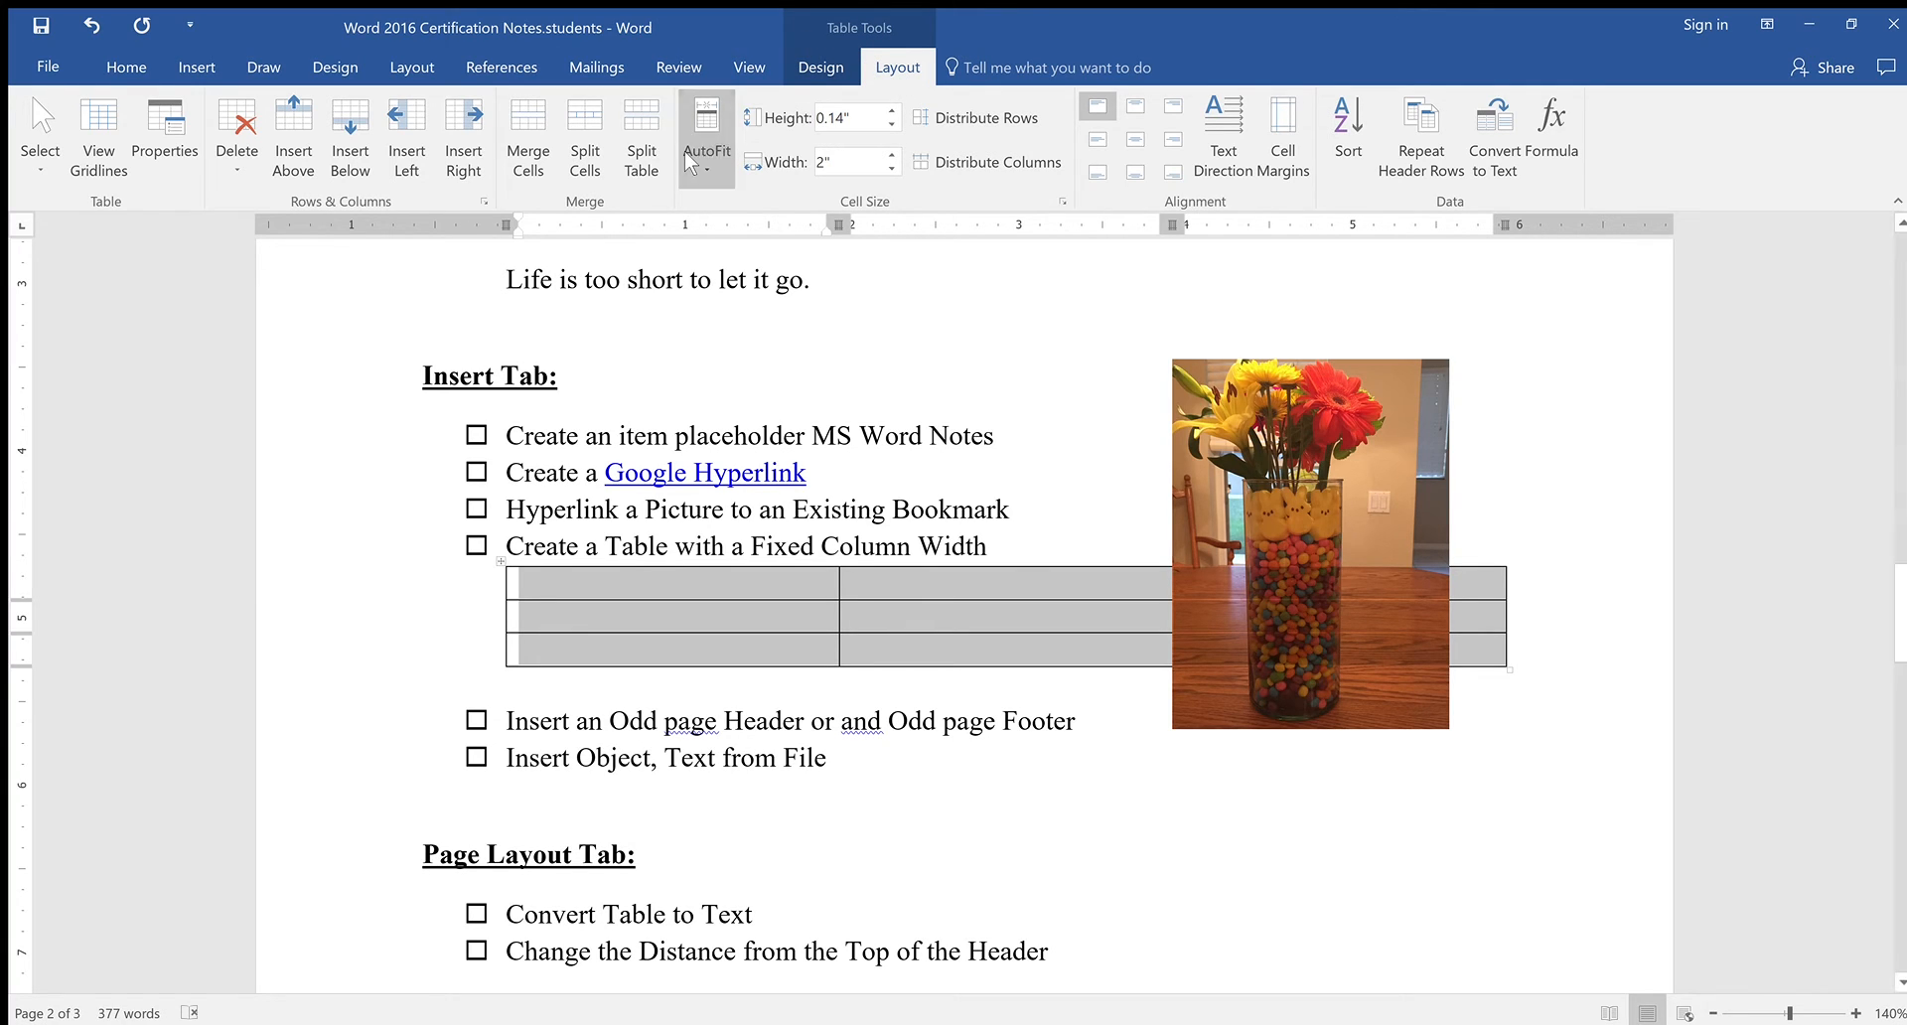
{"action": "left_click", "coordinate": [840, 166]}
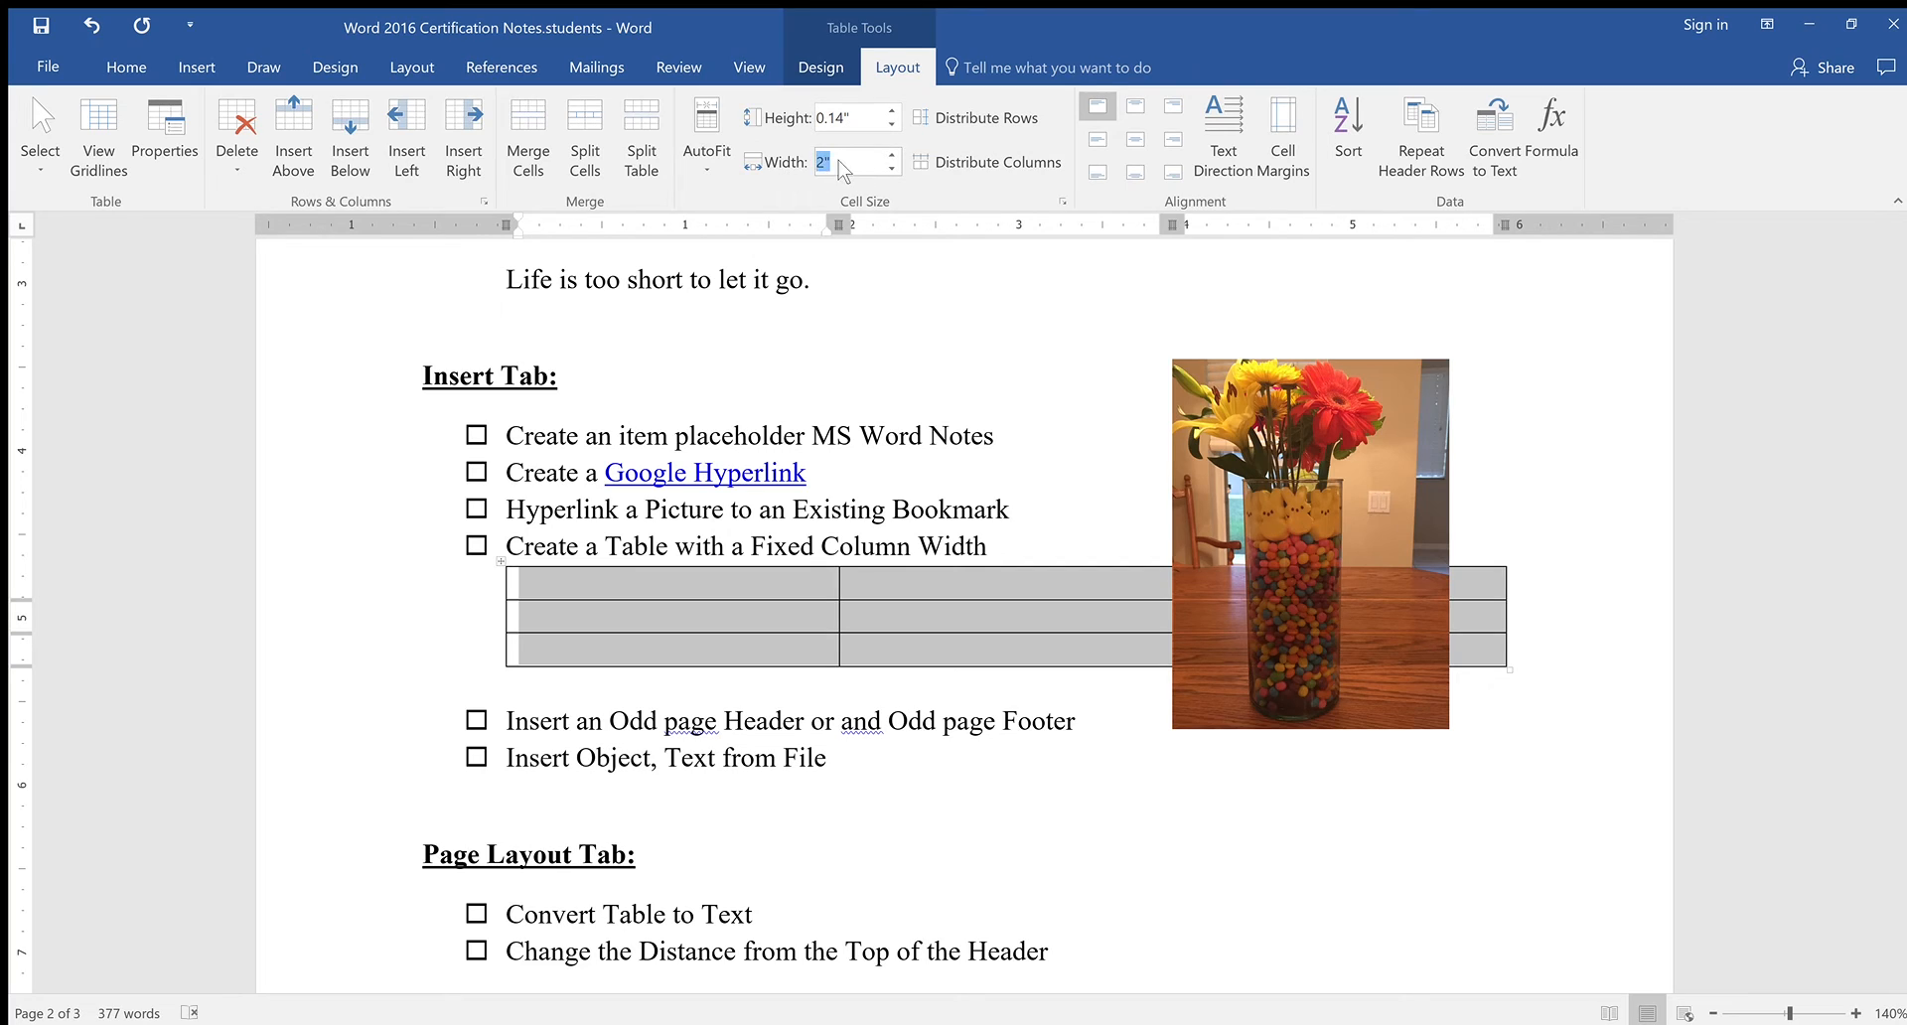
{"action": "type", "text": ".5"}
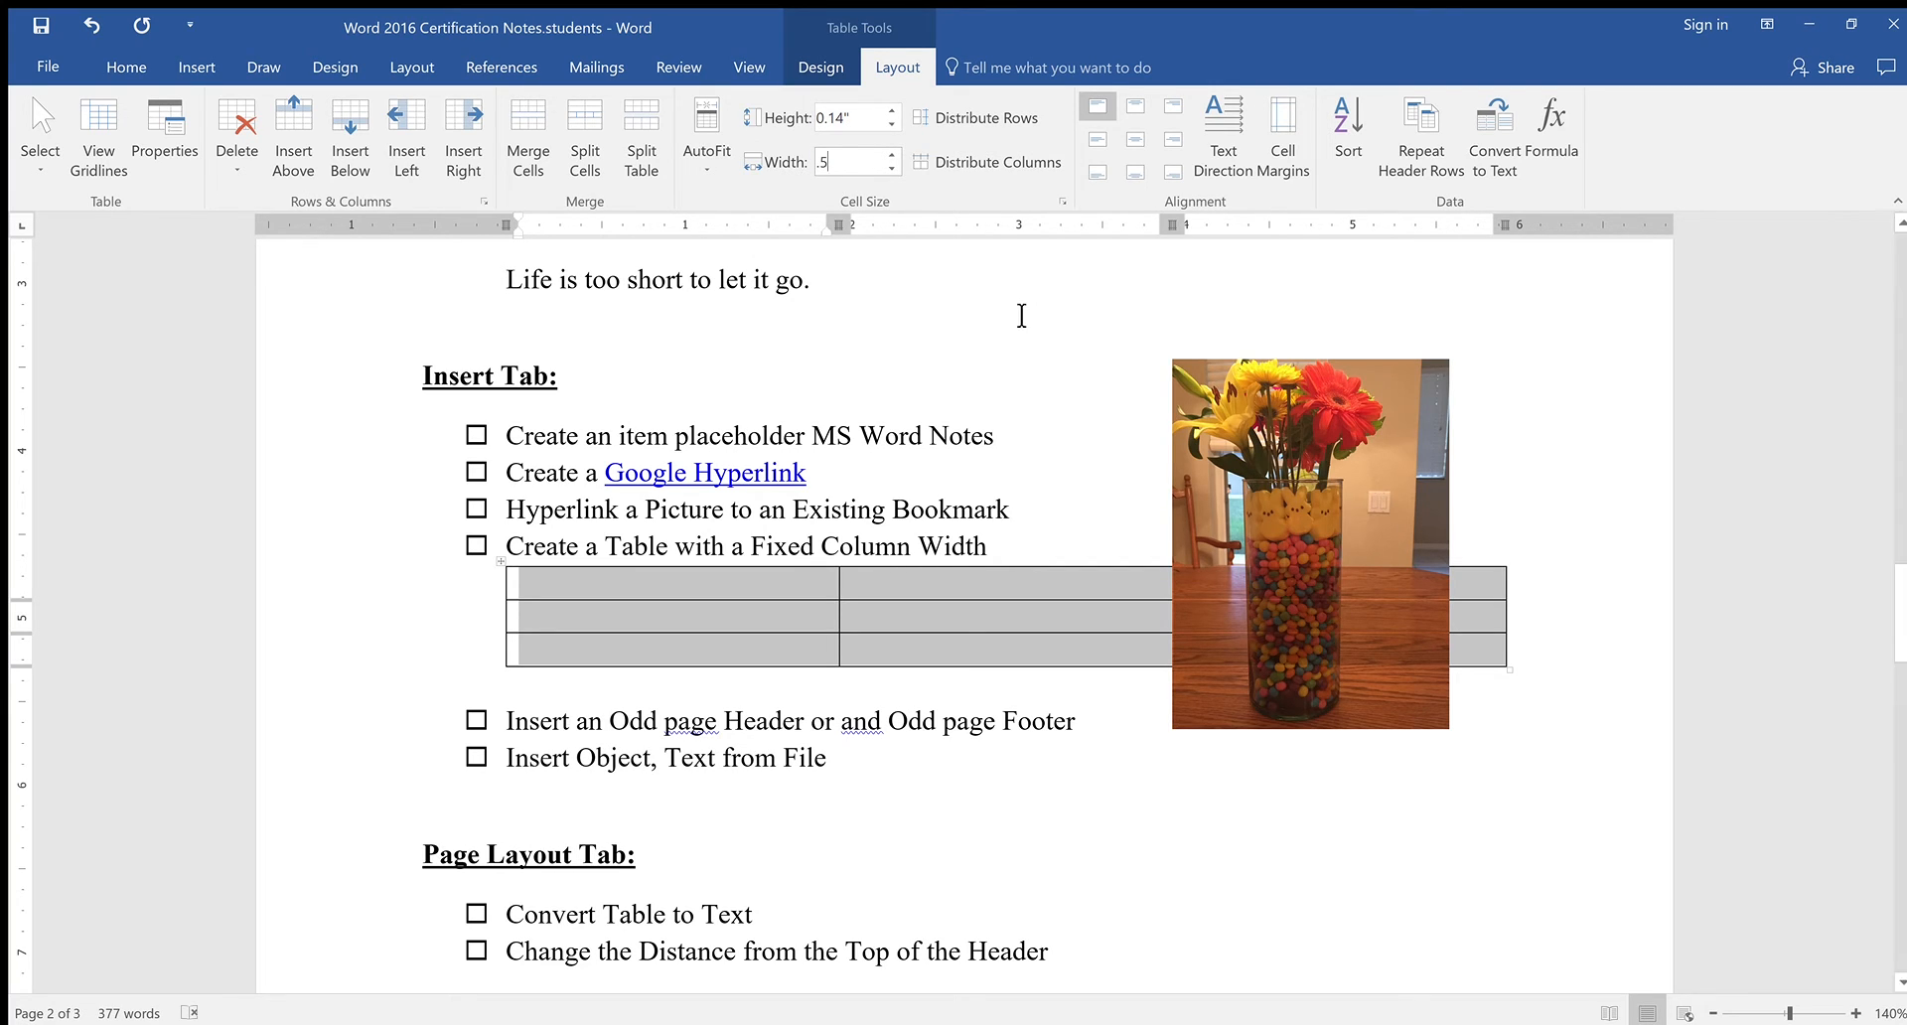
{"action": "key", "text": "Return"}
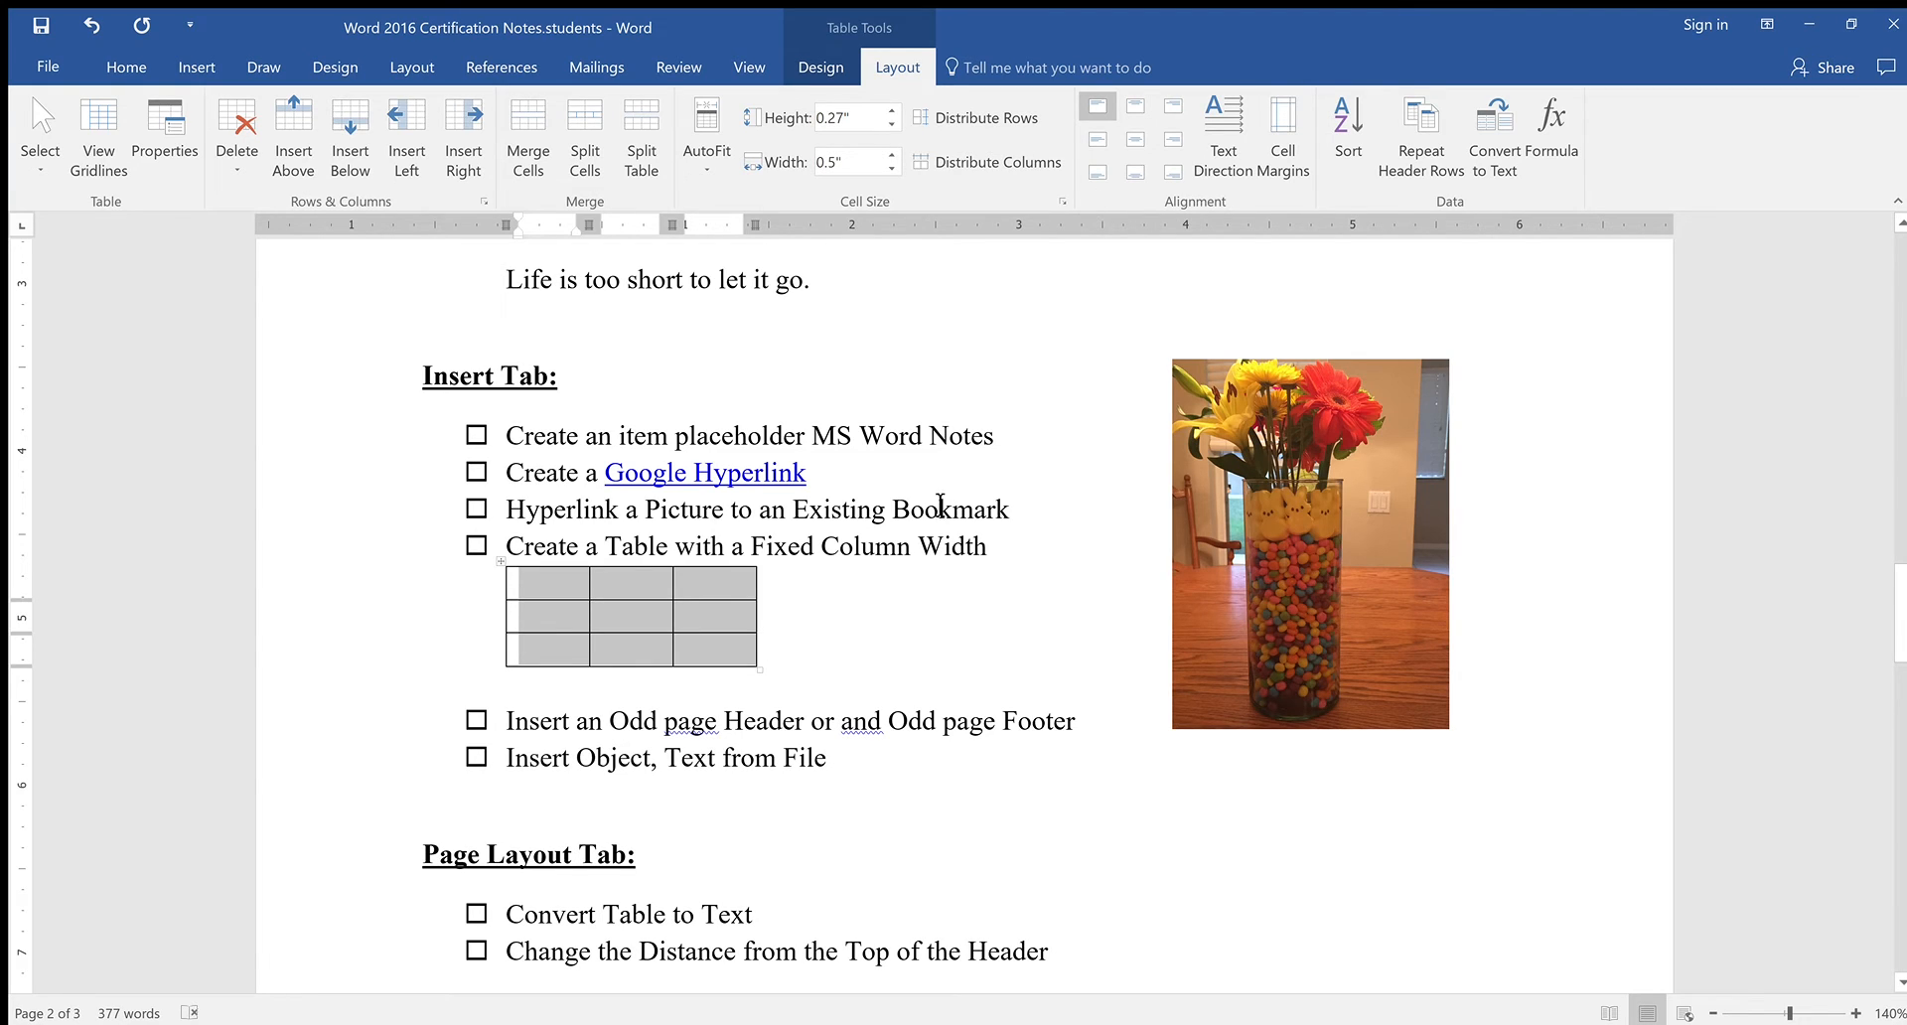
{"action": "left_click", "coordinate": [984, 685]}
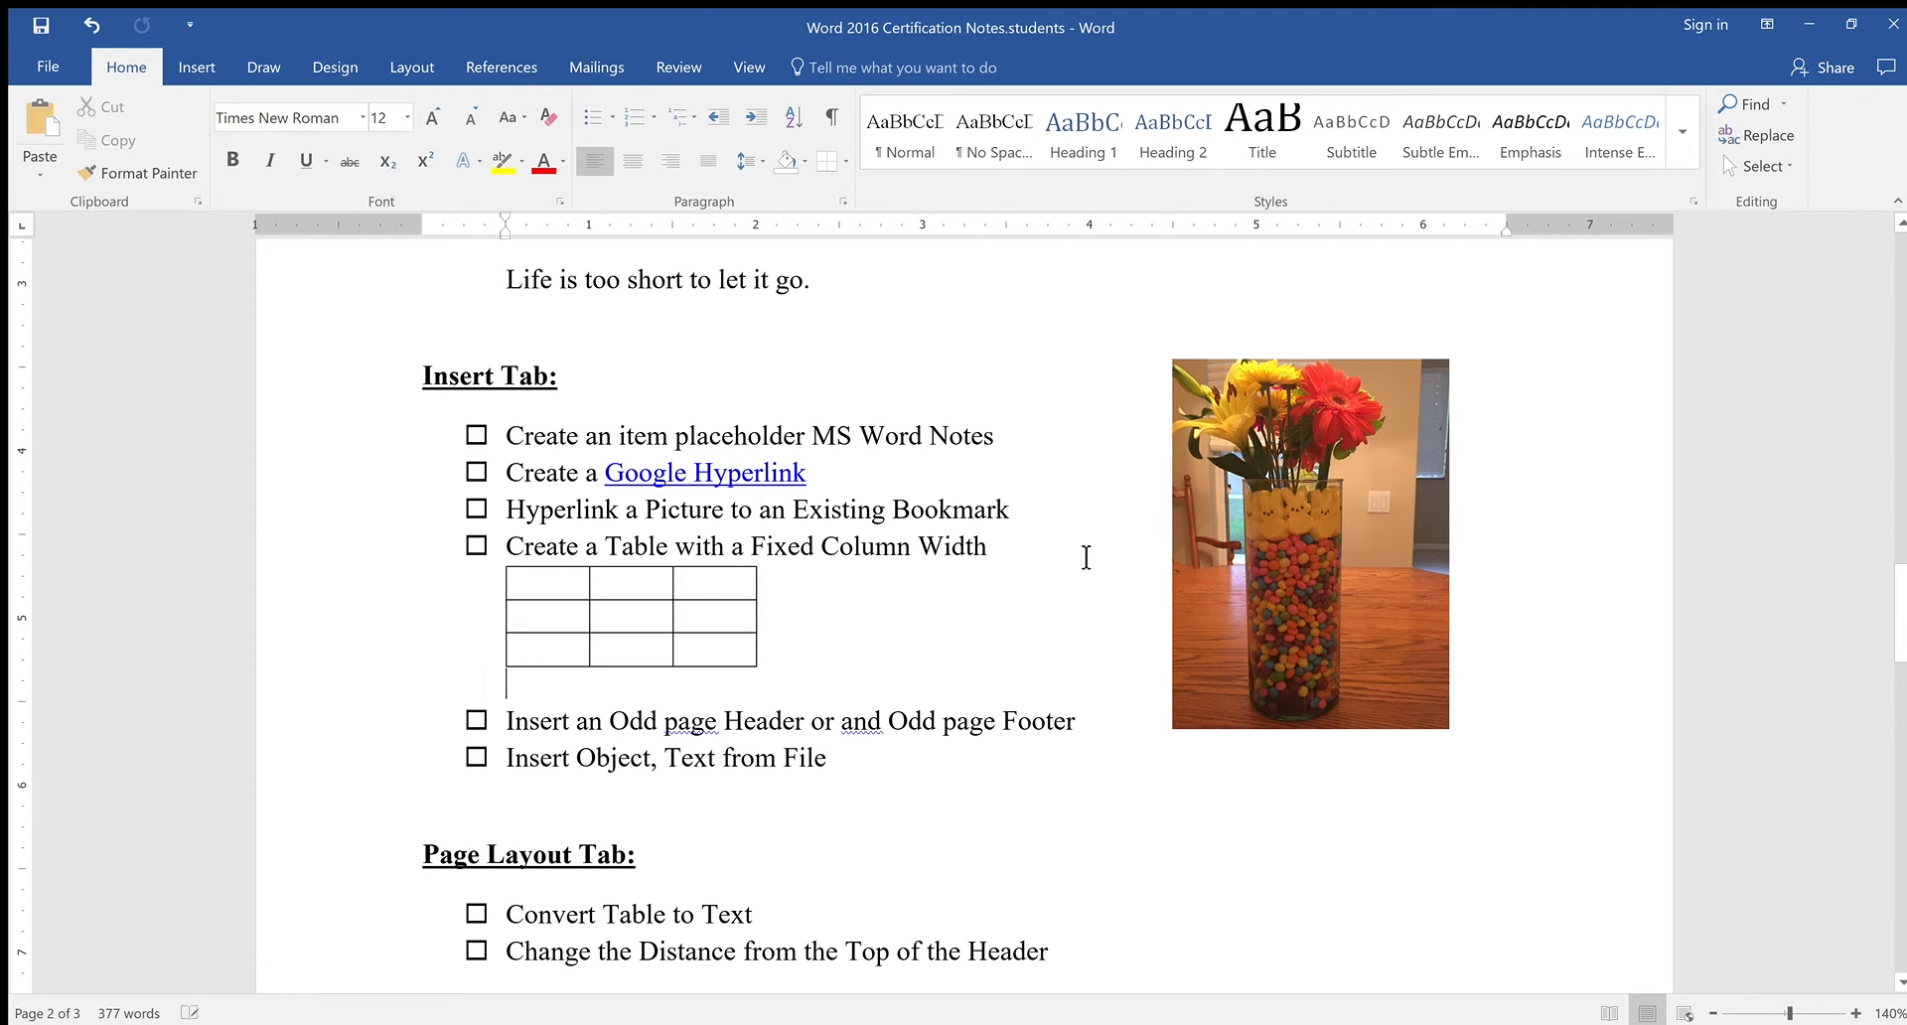
Reselect the whole table and review the Table Design and Layout options
{"action": "left_click_drag", "start_coordinate": [560, 604], "coordinate": [695, 617]}
{"action": "left_click_drag", "start_coordinate": [554, 640], "coordinate": [647, 629]}
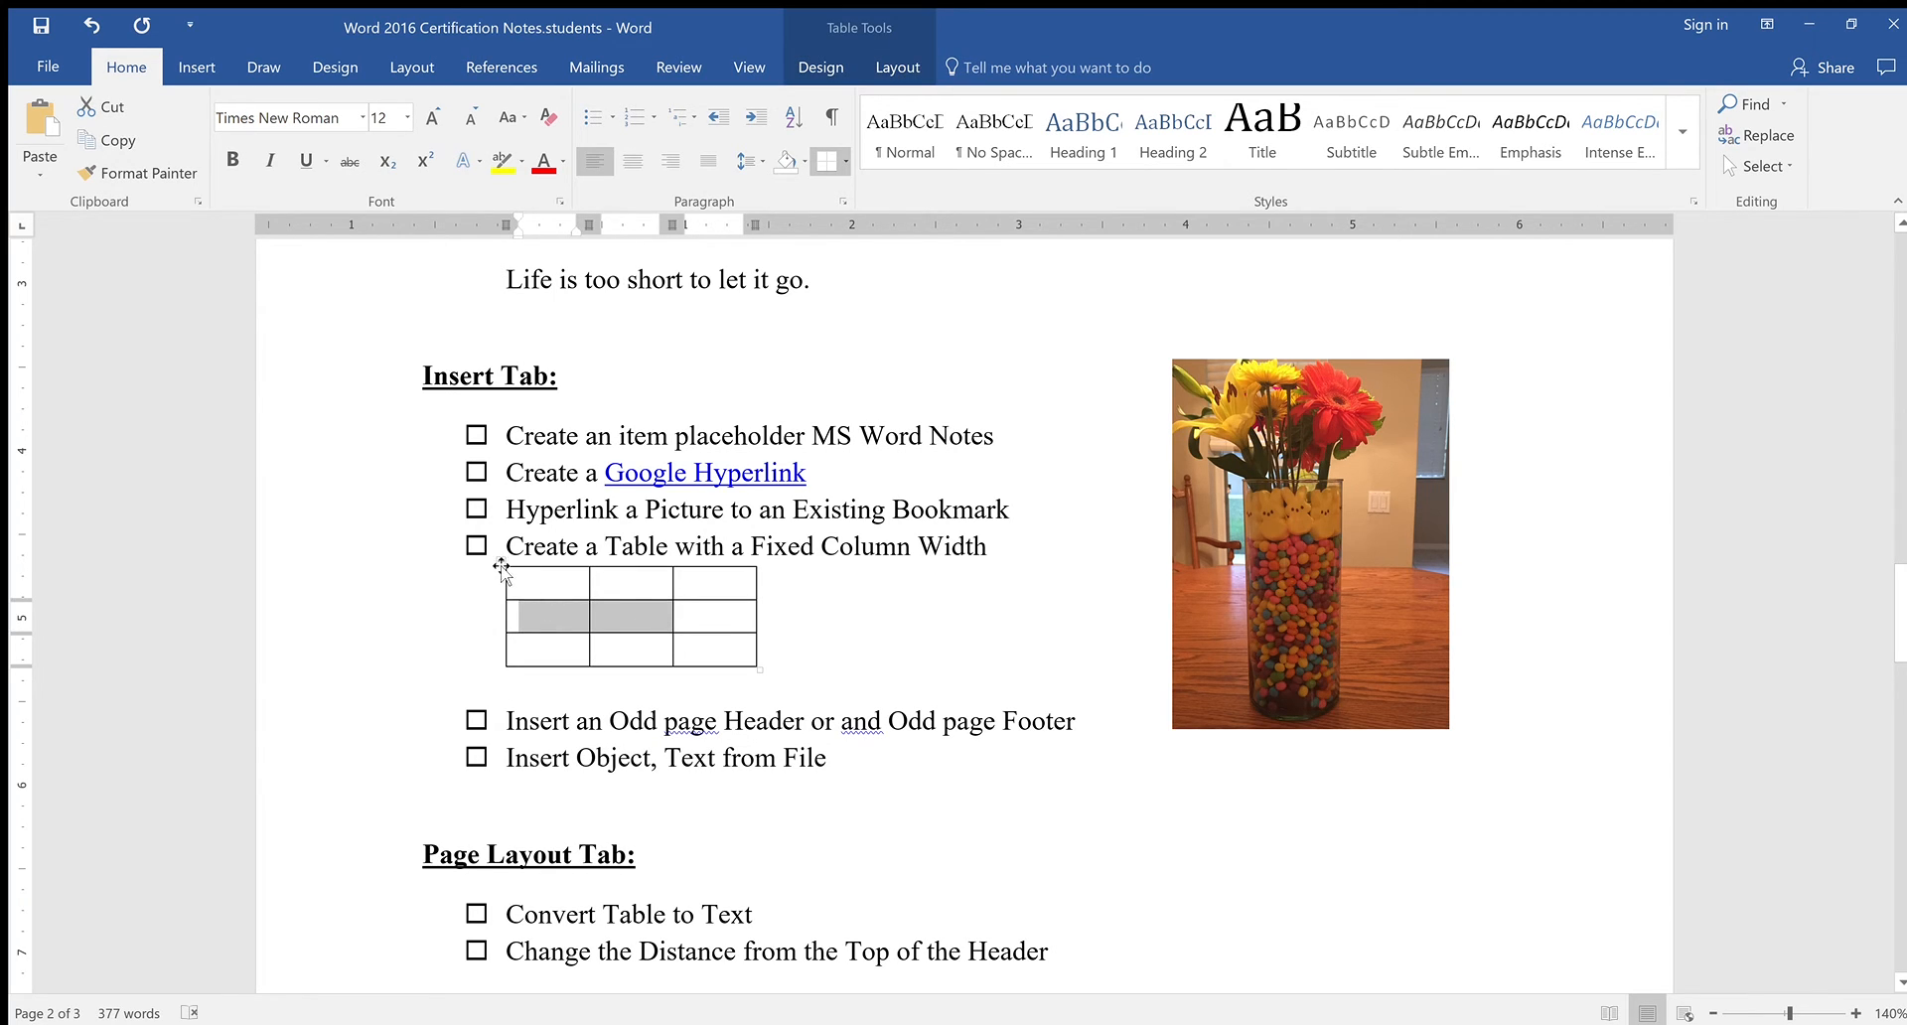
{"action": "left_click", "coordinate": [502, 566]}
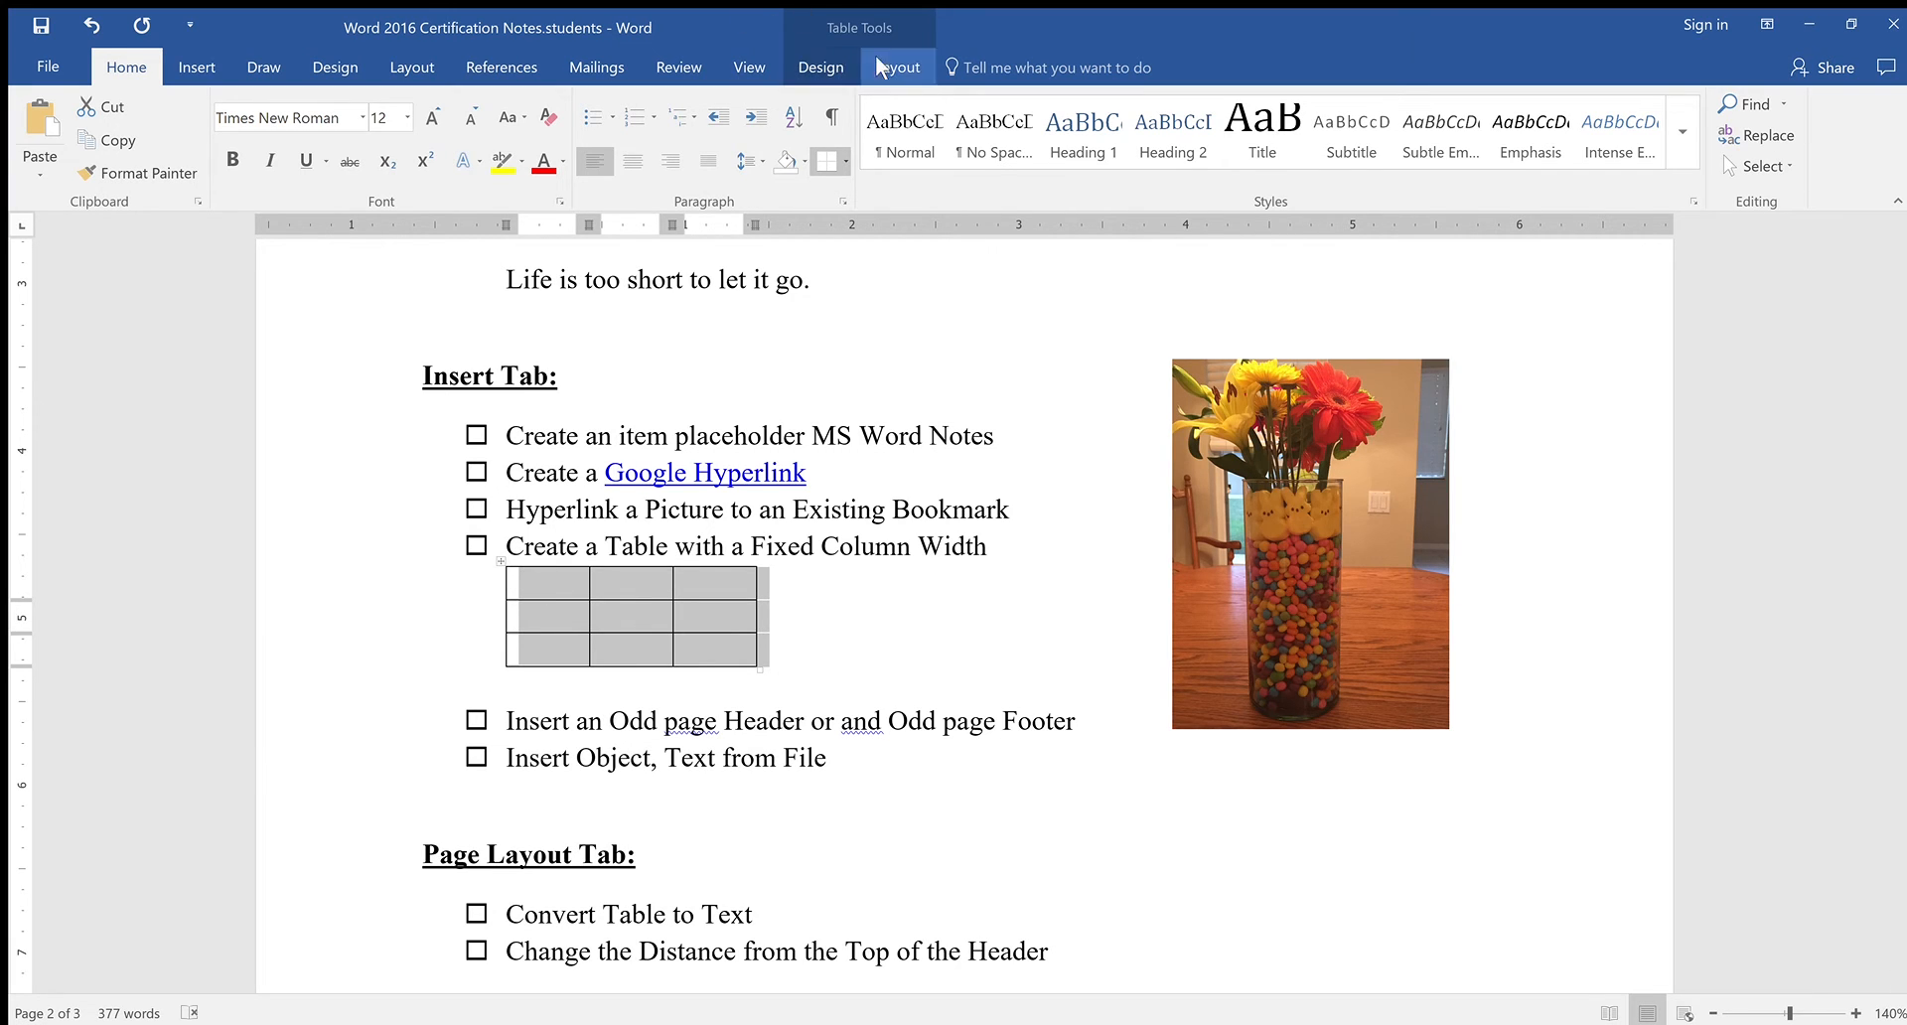
{"action": "left_click", "coordinate": [822, 65]}
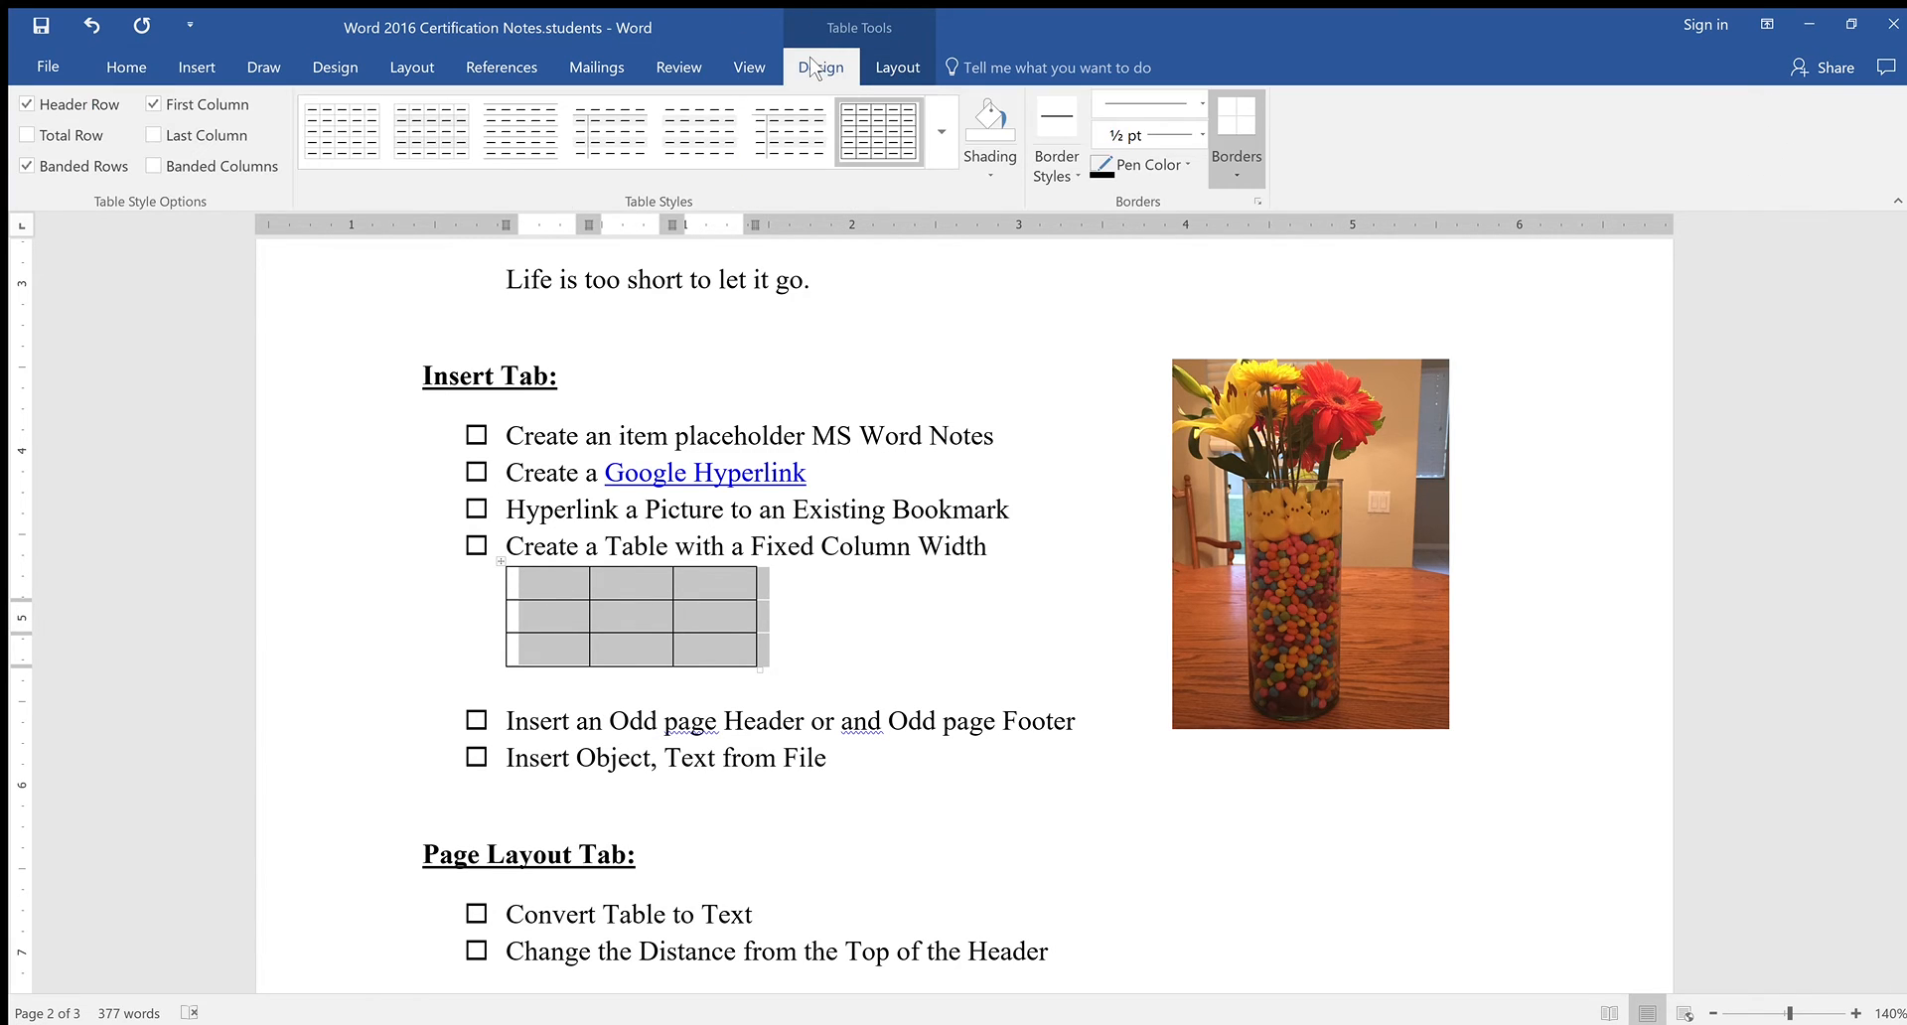
{"action": "left_click", "coordinate": [894, 67]}
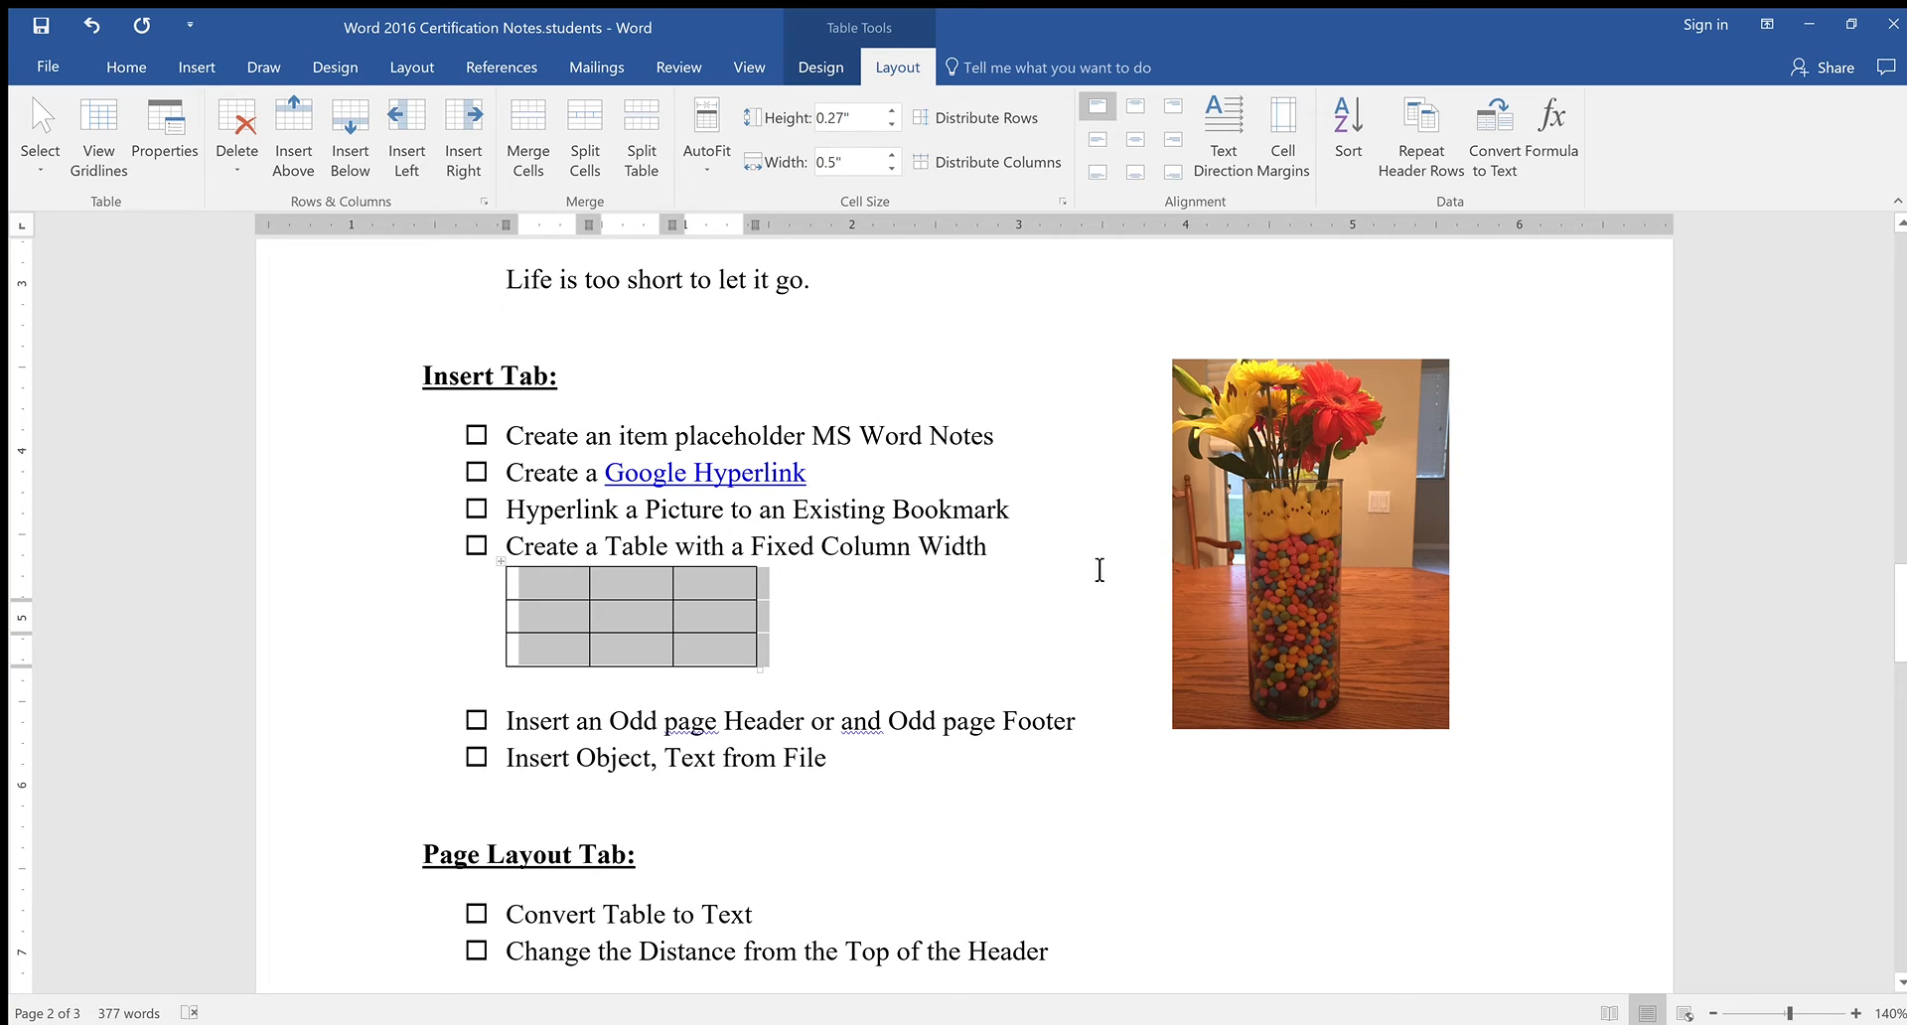
{"action": "left_click", "coordinate": [1137, 614]}
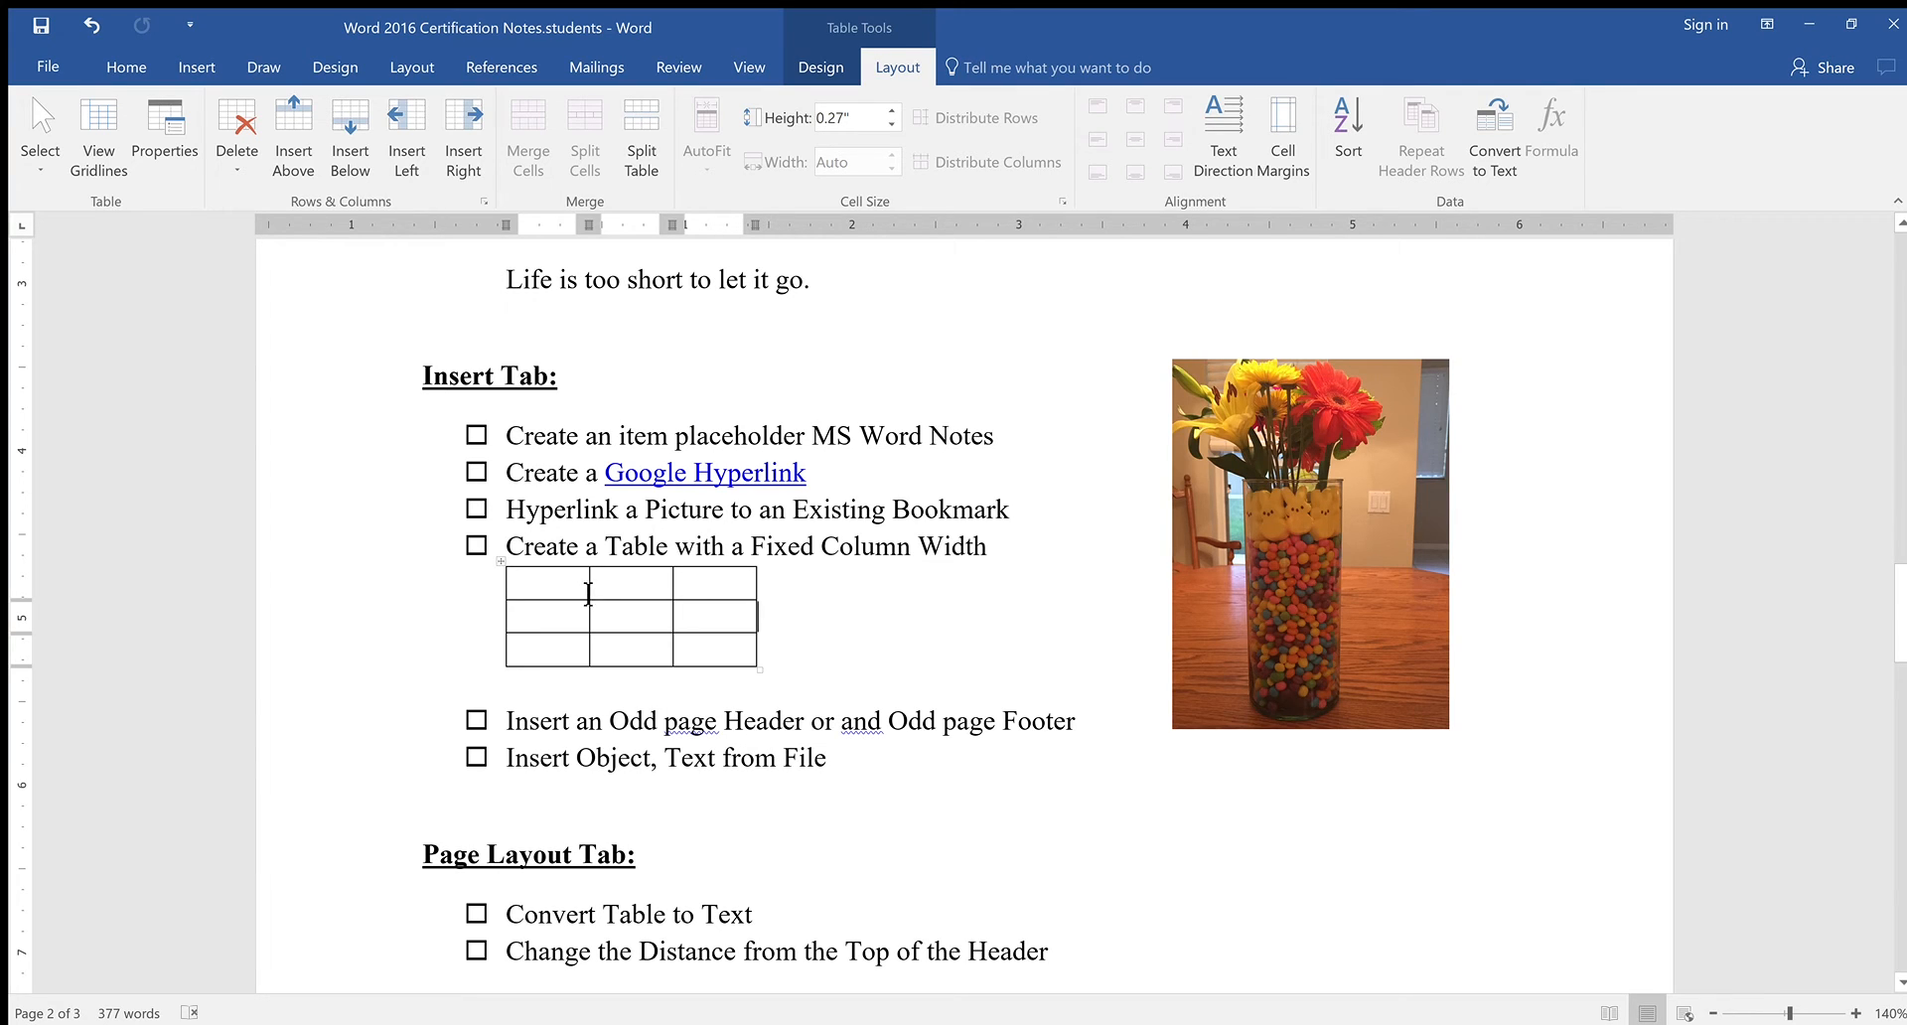
{"action": "left_click", "coordinate": [183, 69]}
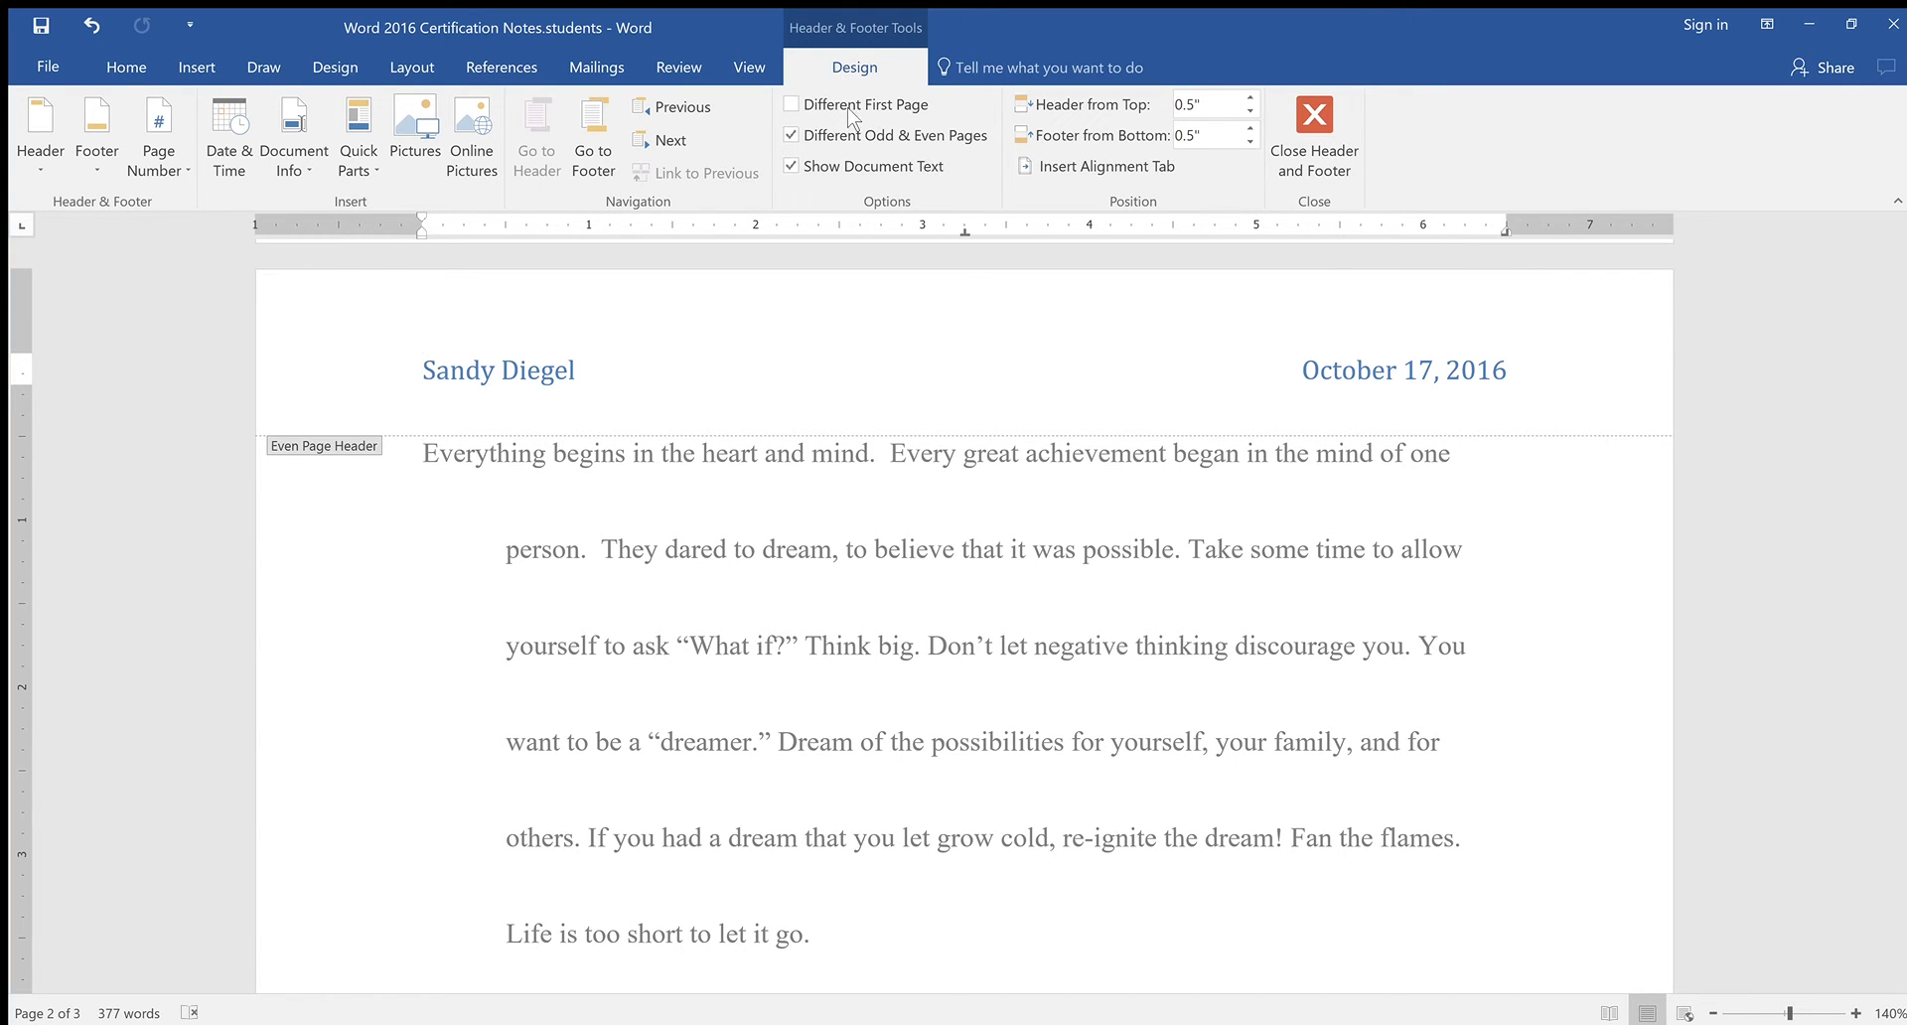
{"action": "left_click", "coordinate": [793, 131]}
{"action": "left_click", "coordinate": [794, 134]}
{"action": "left_click", "coordinate": [1309, 133]}
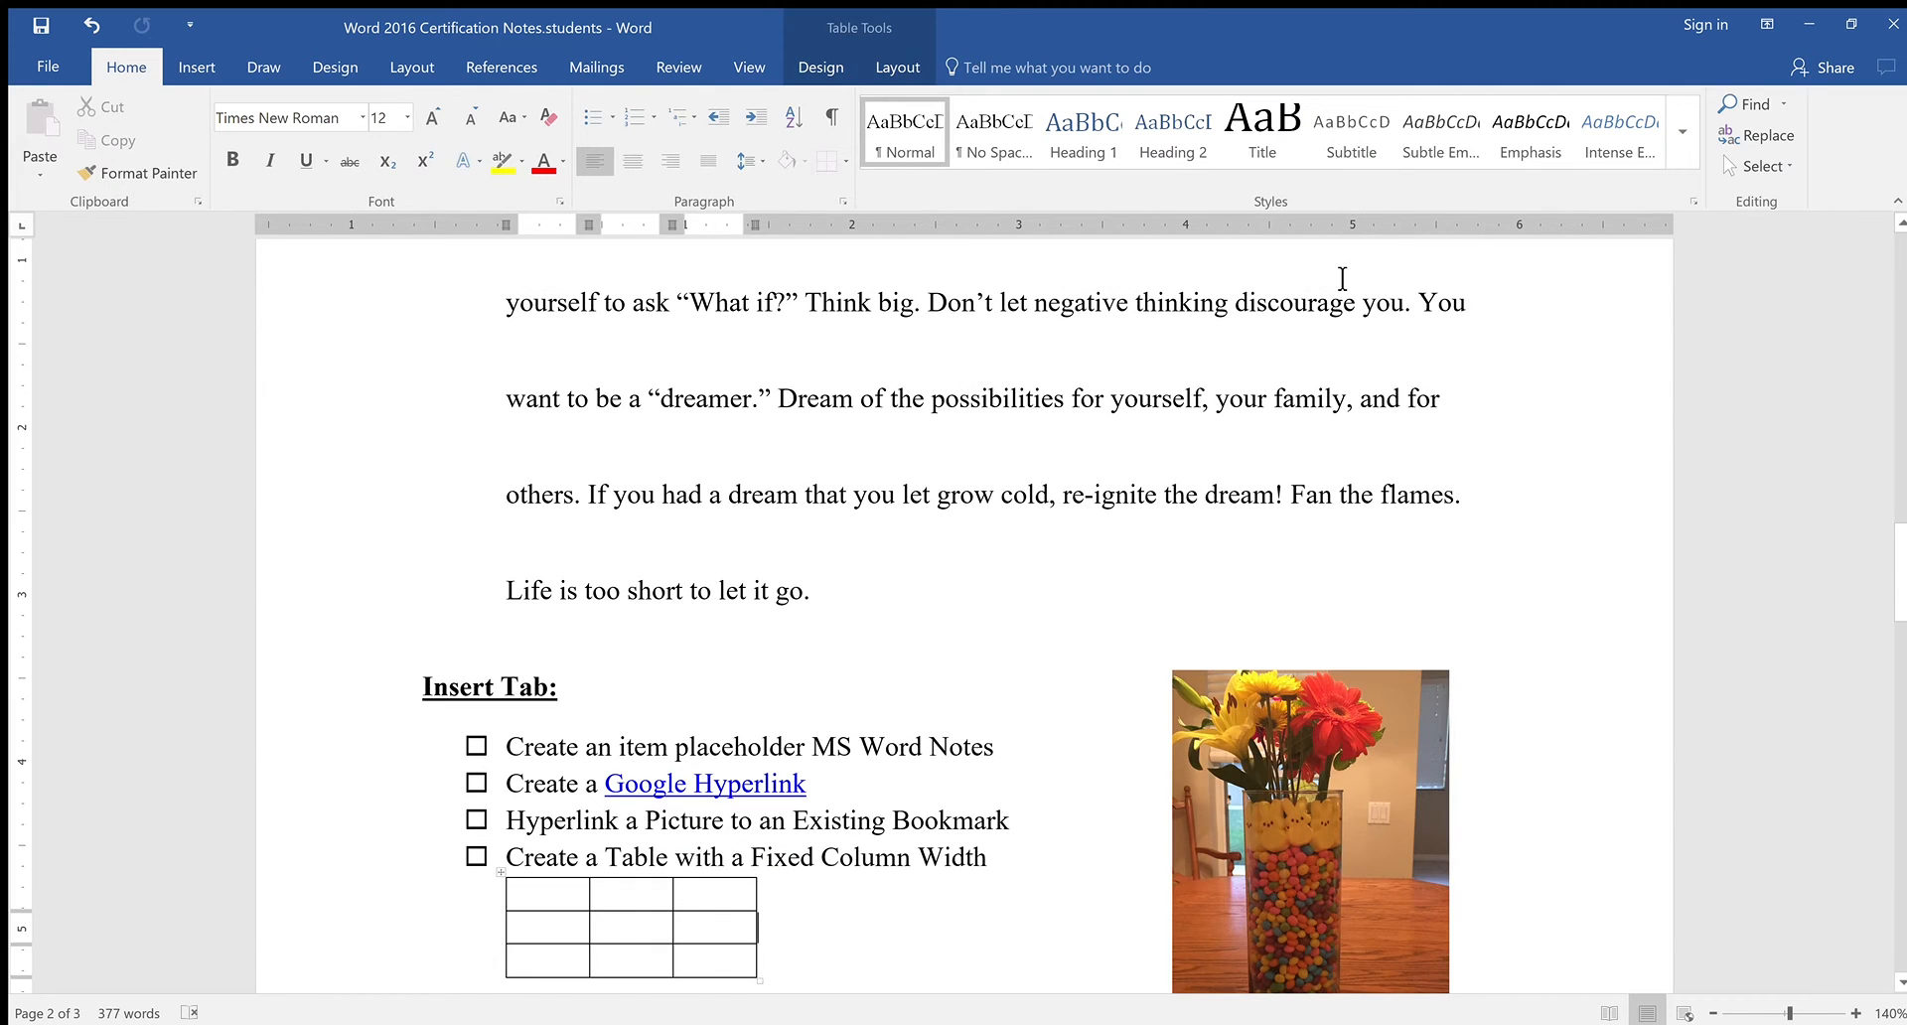
{"action": "scroll", "coordinate": [1367, 262], "scroll_direction": "up", "scroll_amount": 20}
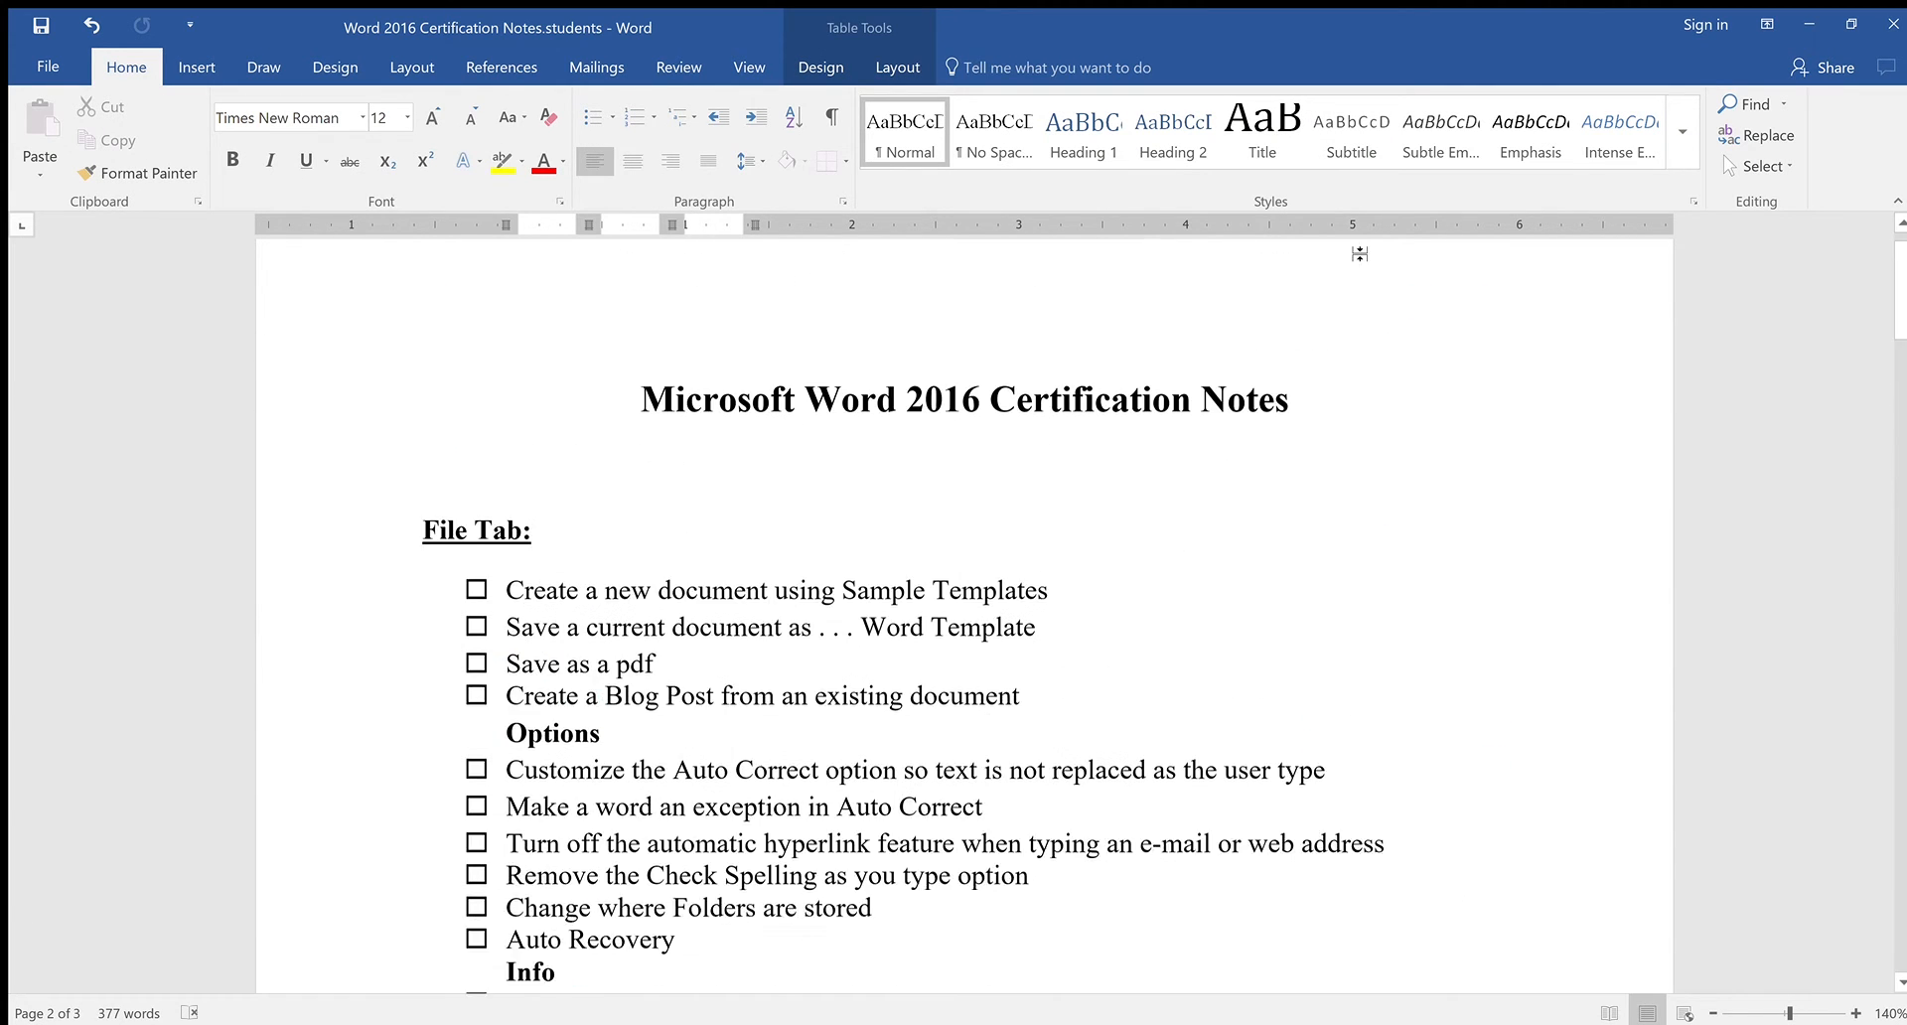
Put the cursor at the start of the 'Microsoft Word 2016 Certification Notes' title and show the Insert commands
{"action": "scroll", "coordinate": [1368, 256], "scroll_direction": "down", "scroll_amount": 15}
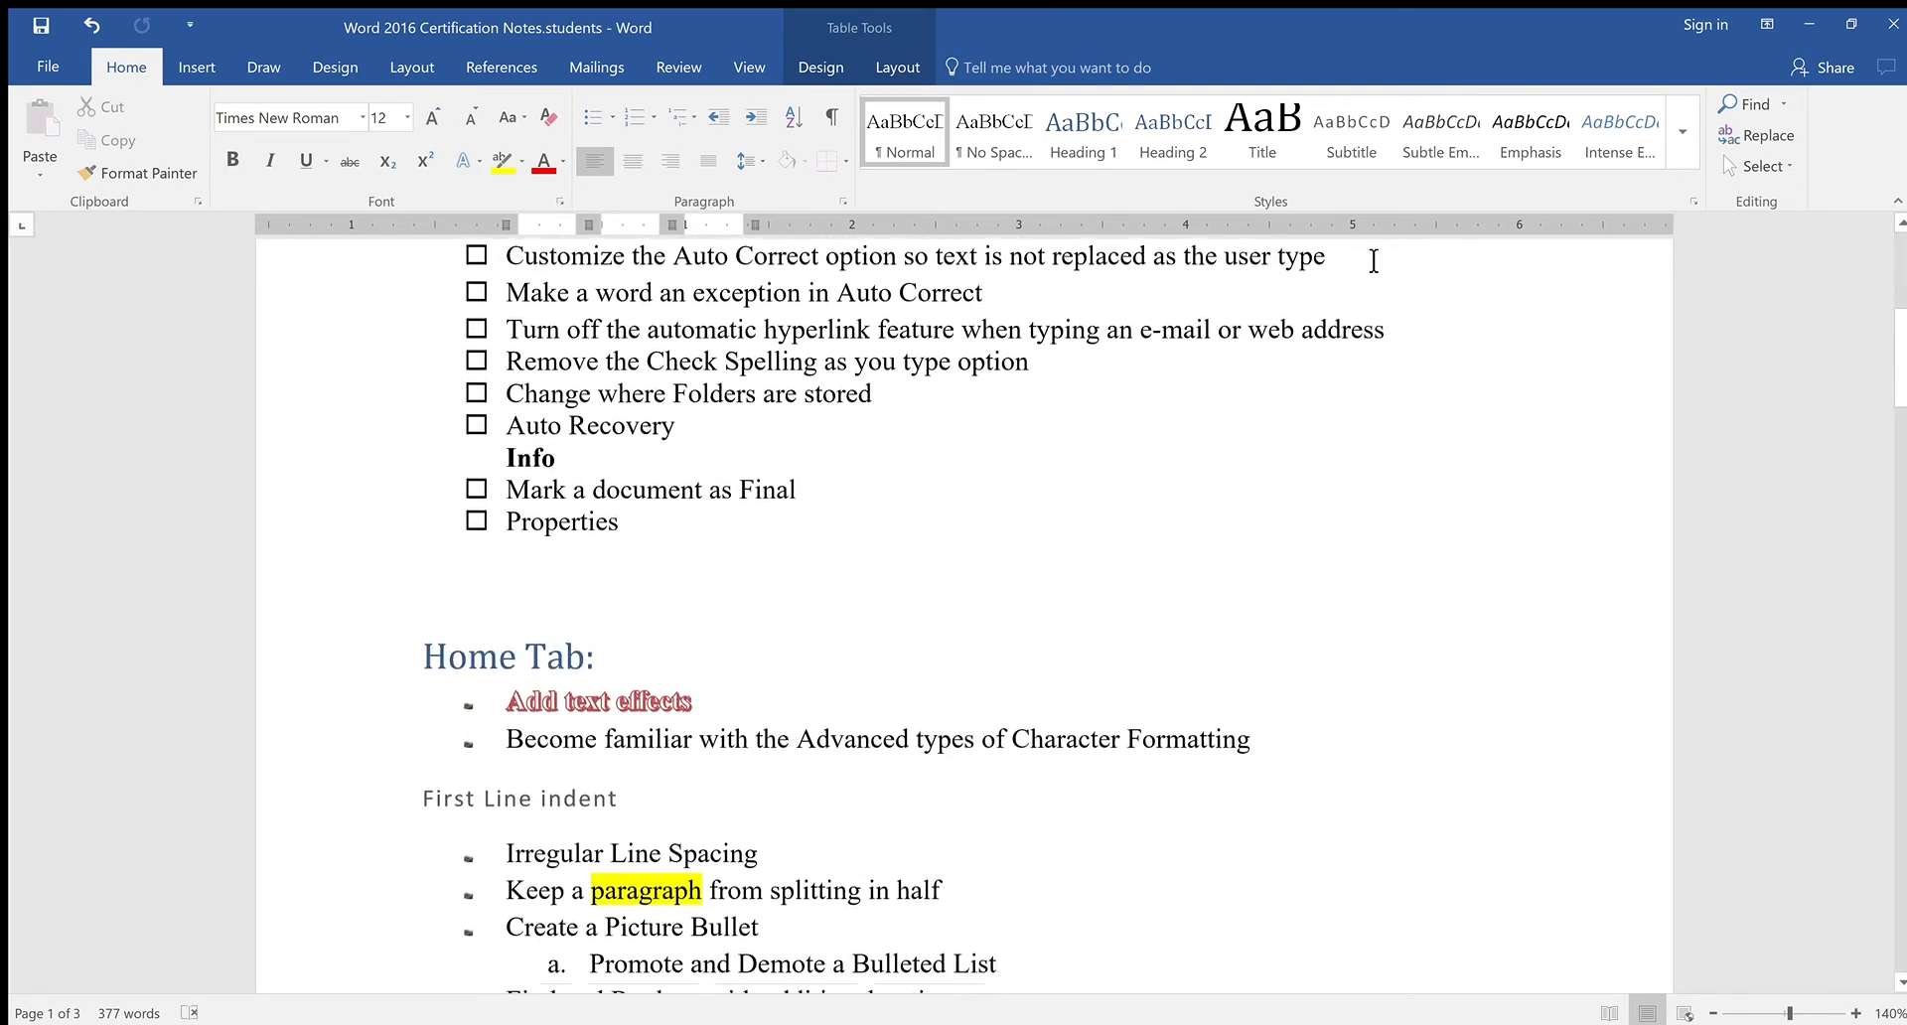
{"action": "scroll", "coordinate": [1374, 260], "scroll_direction": "up", "scroll_amount": 6}
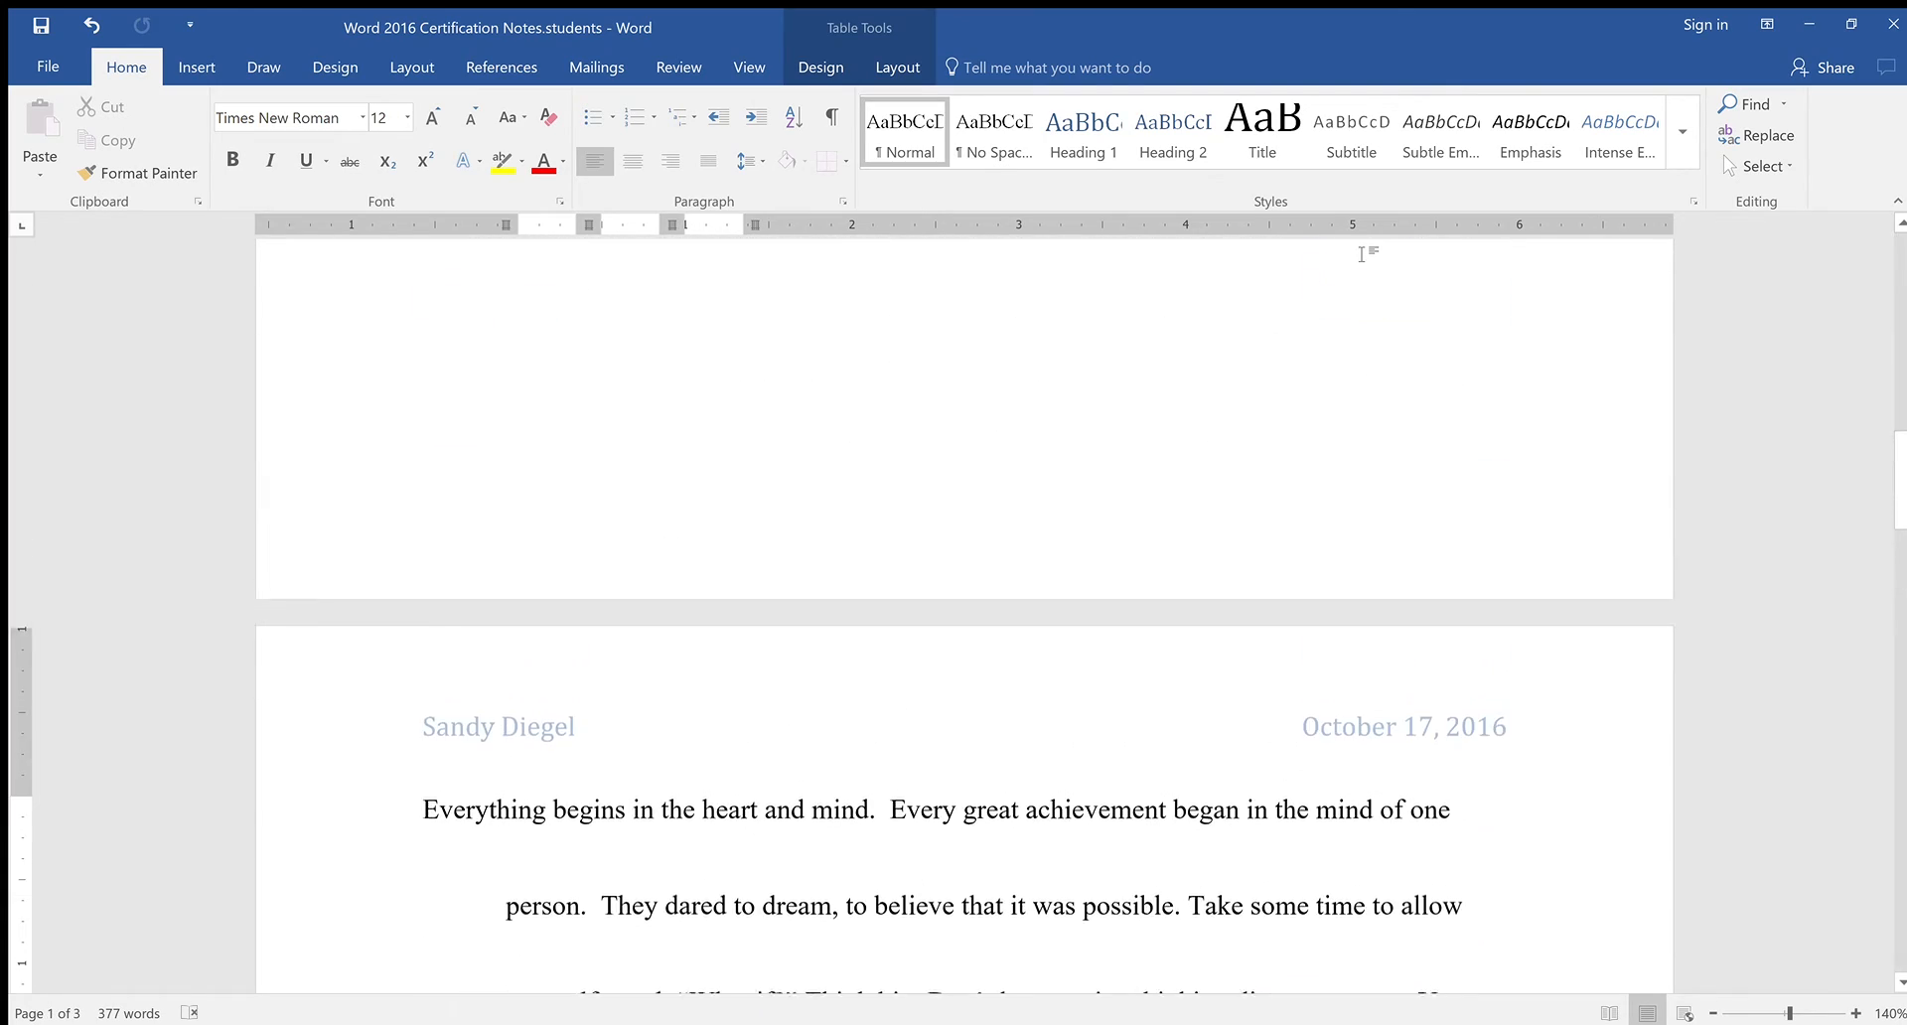
{"action": "scroll", "coordinate": [1374, 260], "scroll_direction": "down", "scroll_amount": 5}
{"action": "scroll", "coordinate": [1374, 261], "scroll_direction": "down", "scroll_amount": 20}
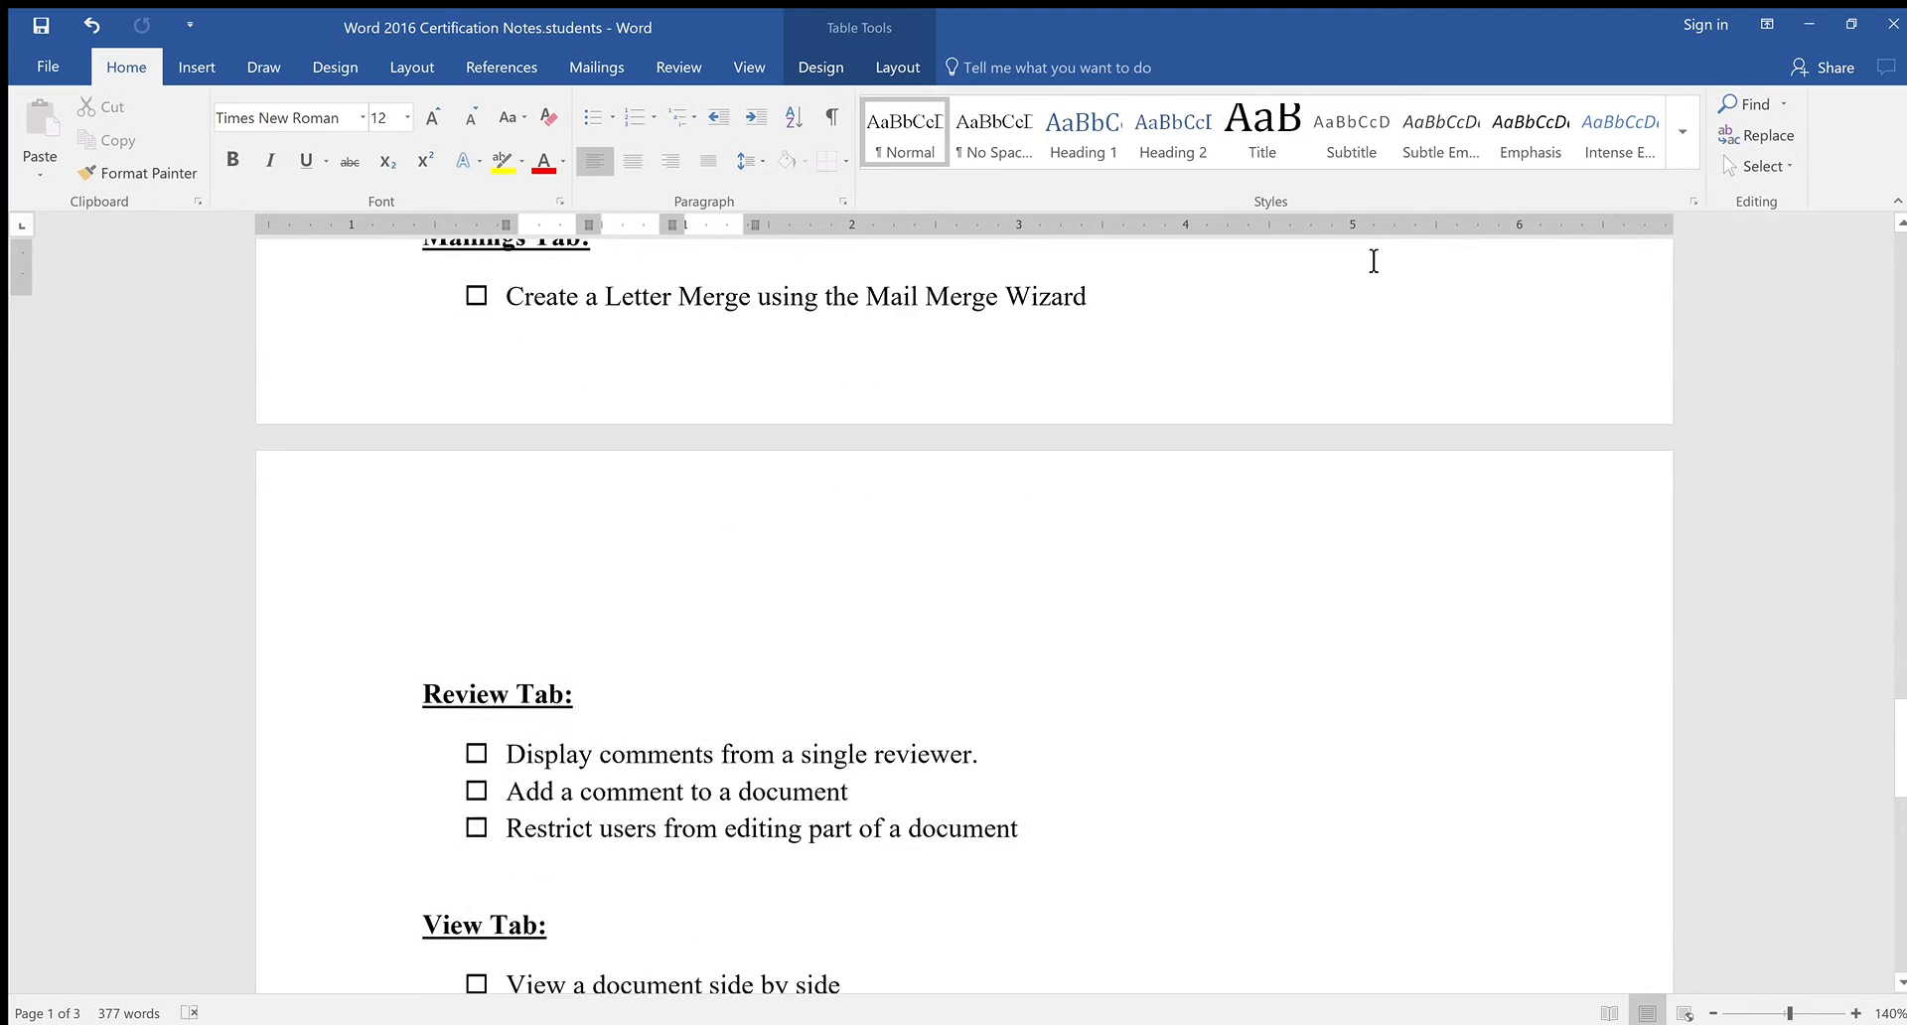
{"action": "scroll", "coordinate": [1374, 261], "scroll_direction": "down", "scroll_amount": 4}
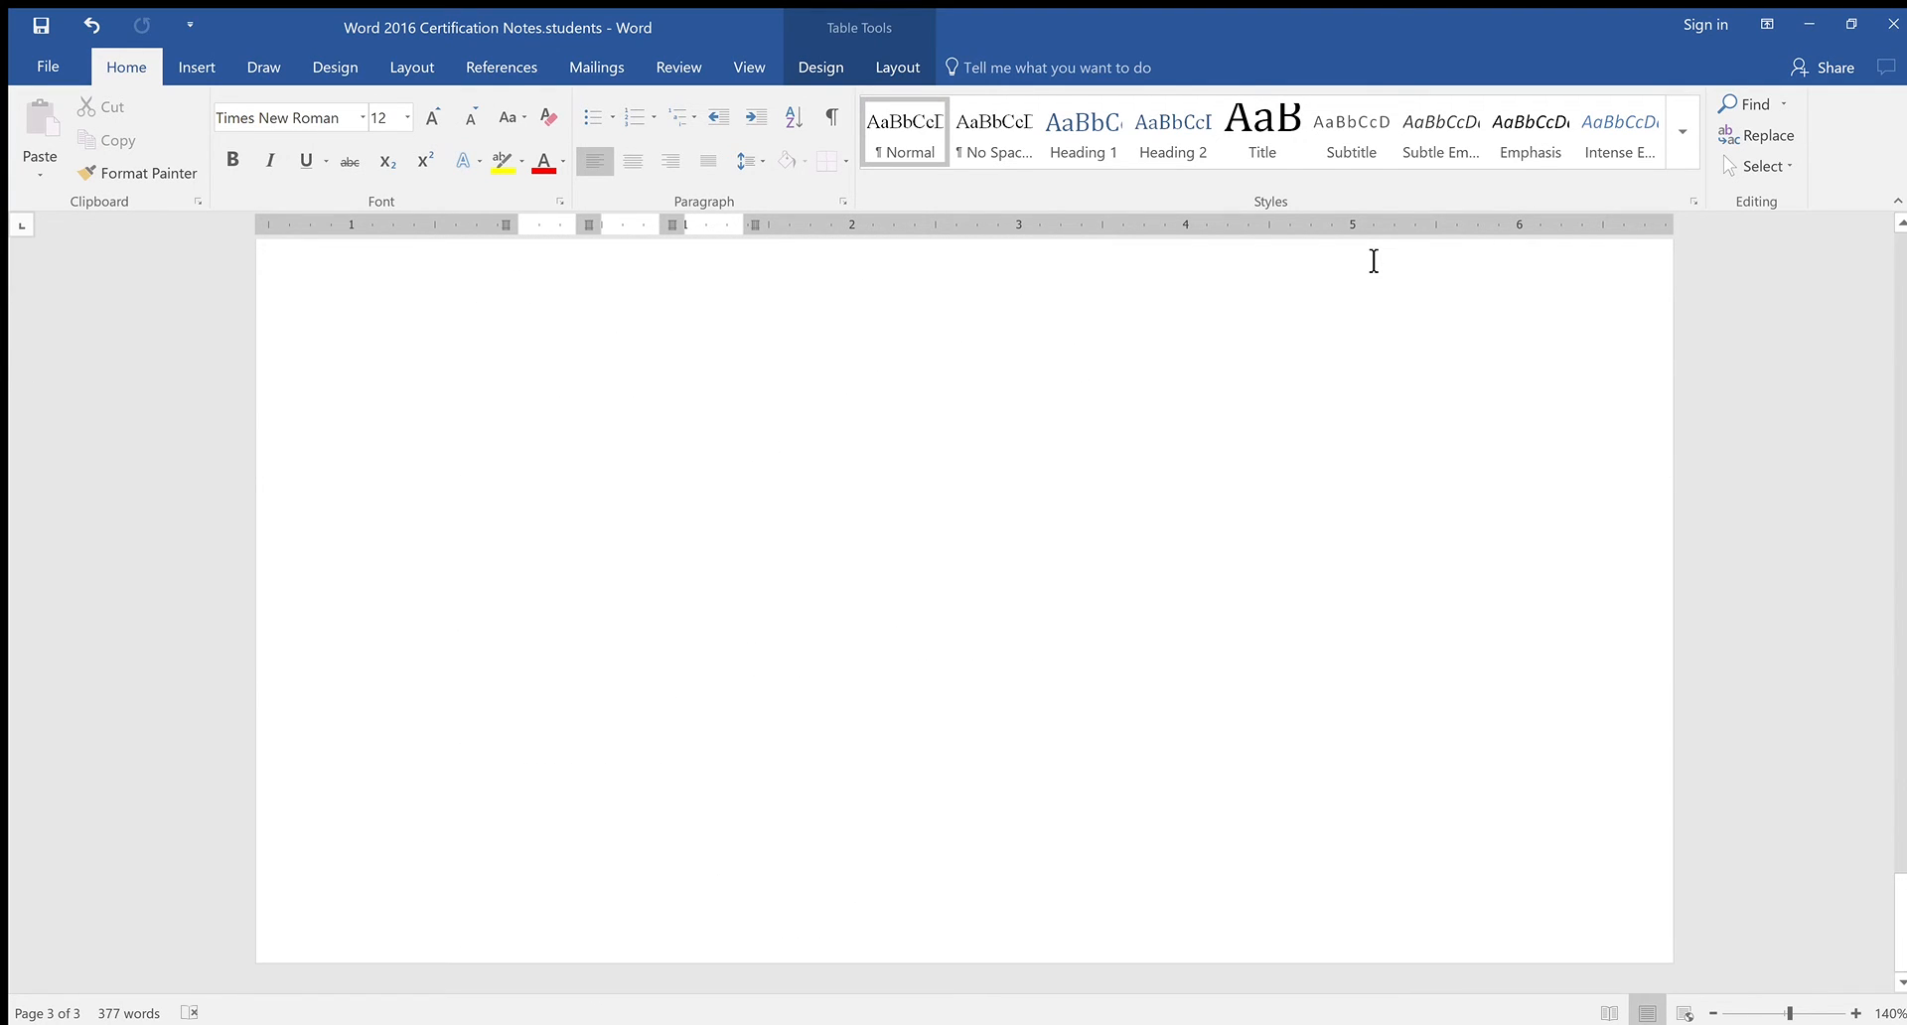
{"action": "scroll", "coordinate": [1371, 259], "scroll_direction": "up", "scroll_amount": 6}
{"action": "scroll", "coordinate": [1865, 540], "scroll_direction": "up", "scroll_amount": 20}
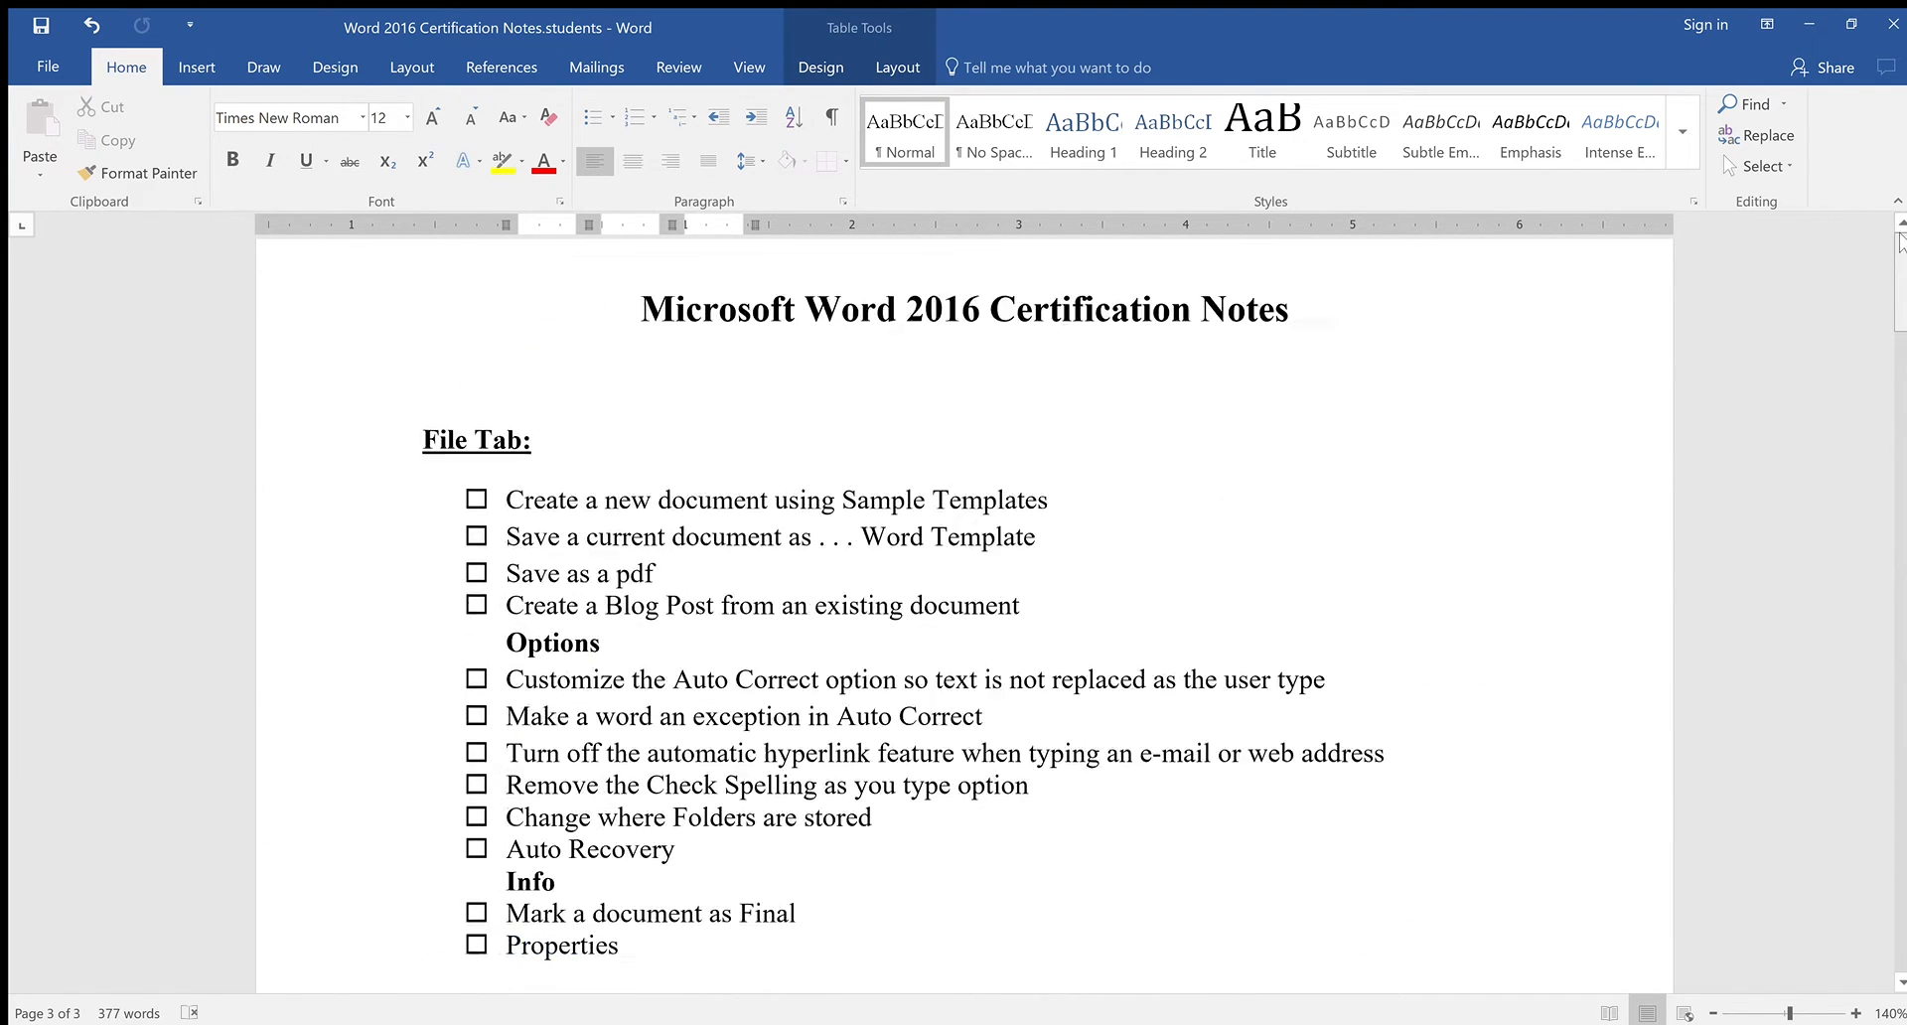
{"action": "left_click", "coordinate": [478, 398]}
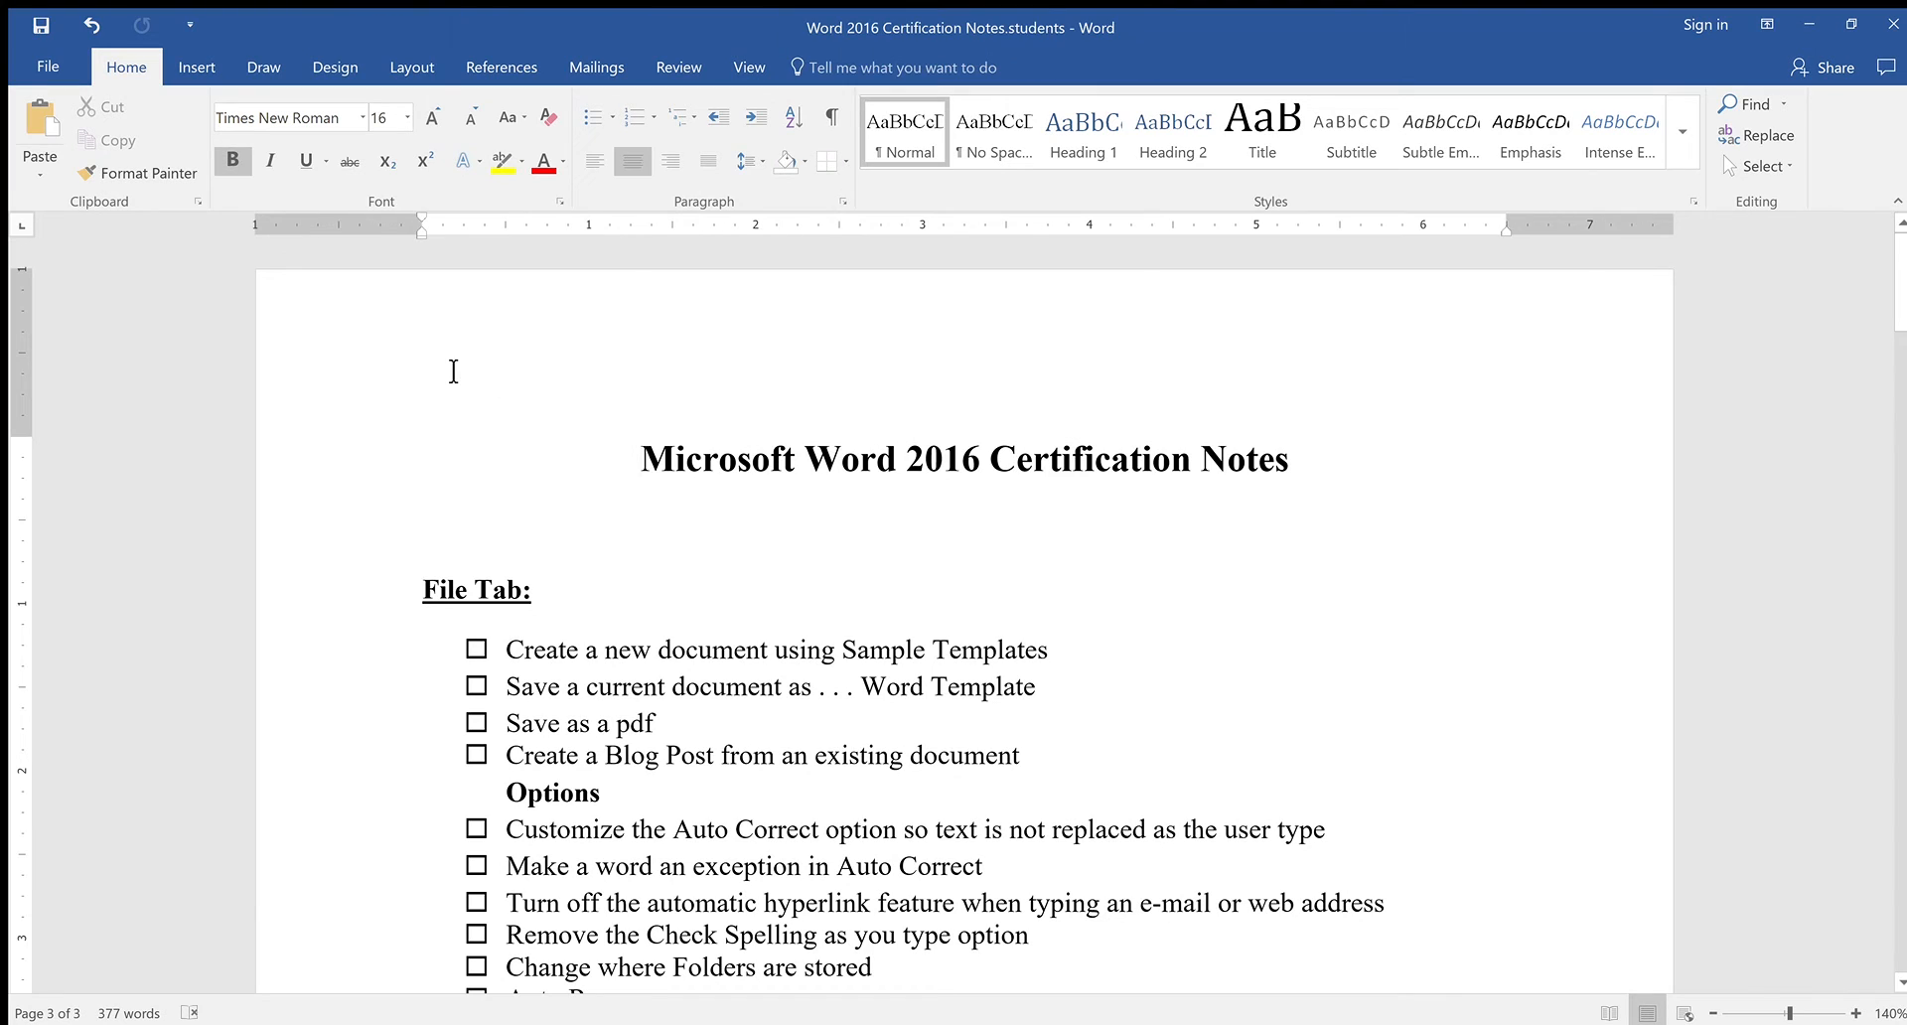
{"action": "left_click", "coordinate": [197, 67]}
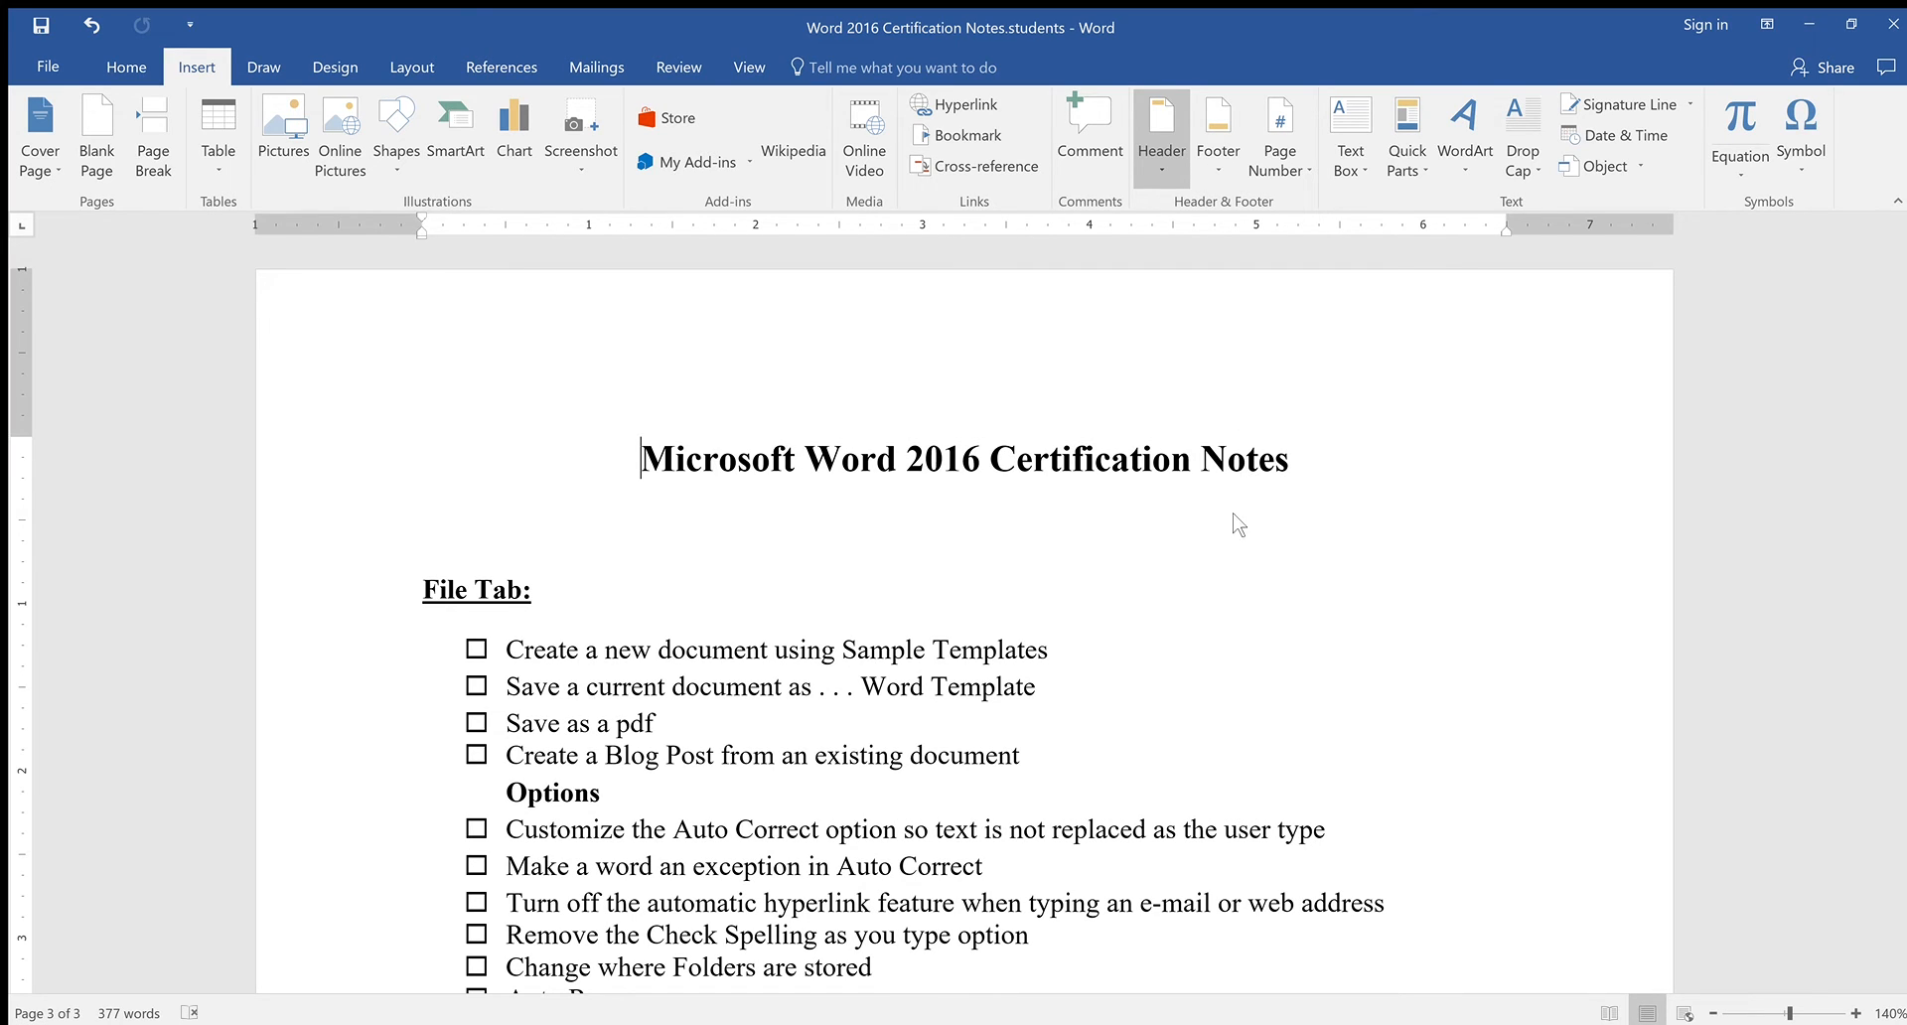
Briefly open and close the page 1 header, then place the cursor in page 2's body text
{"action": "double_click", "coordinate": [1208, 388]}
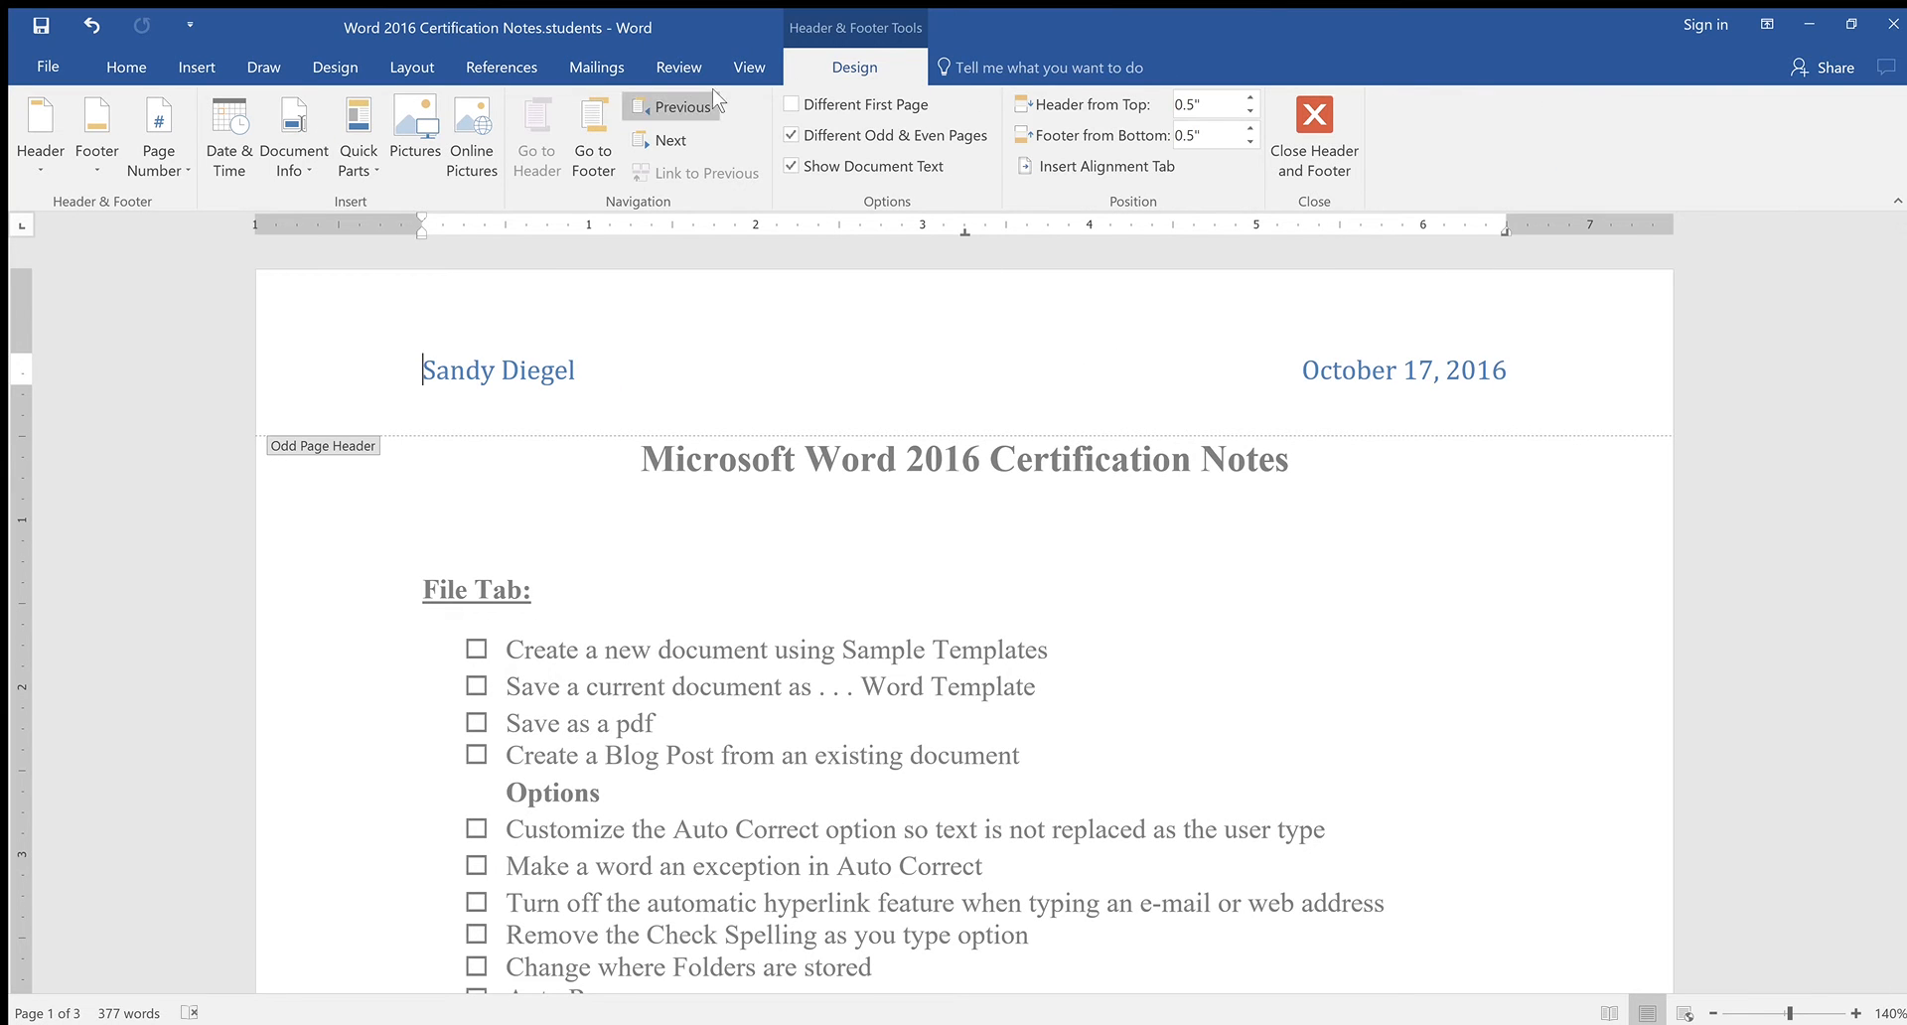
{"action": "left_click", "coordinate": [1309, 121]}
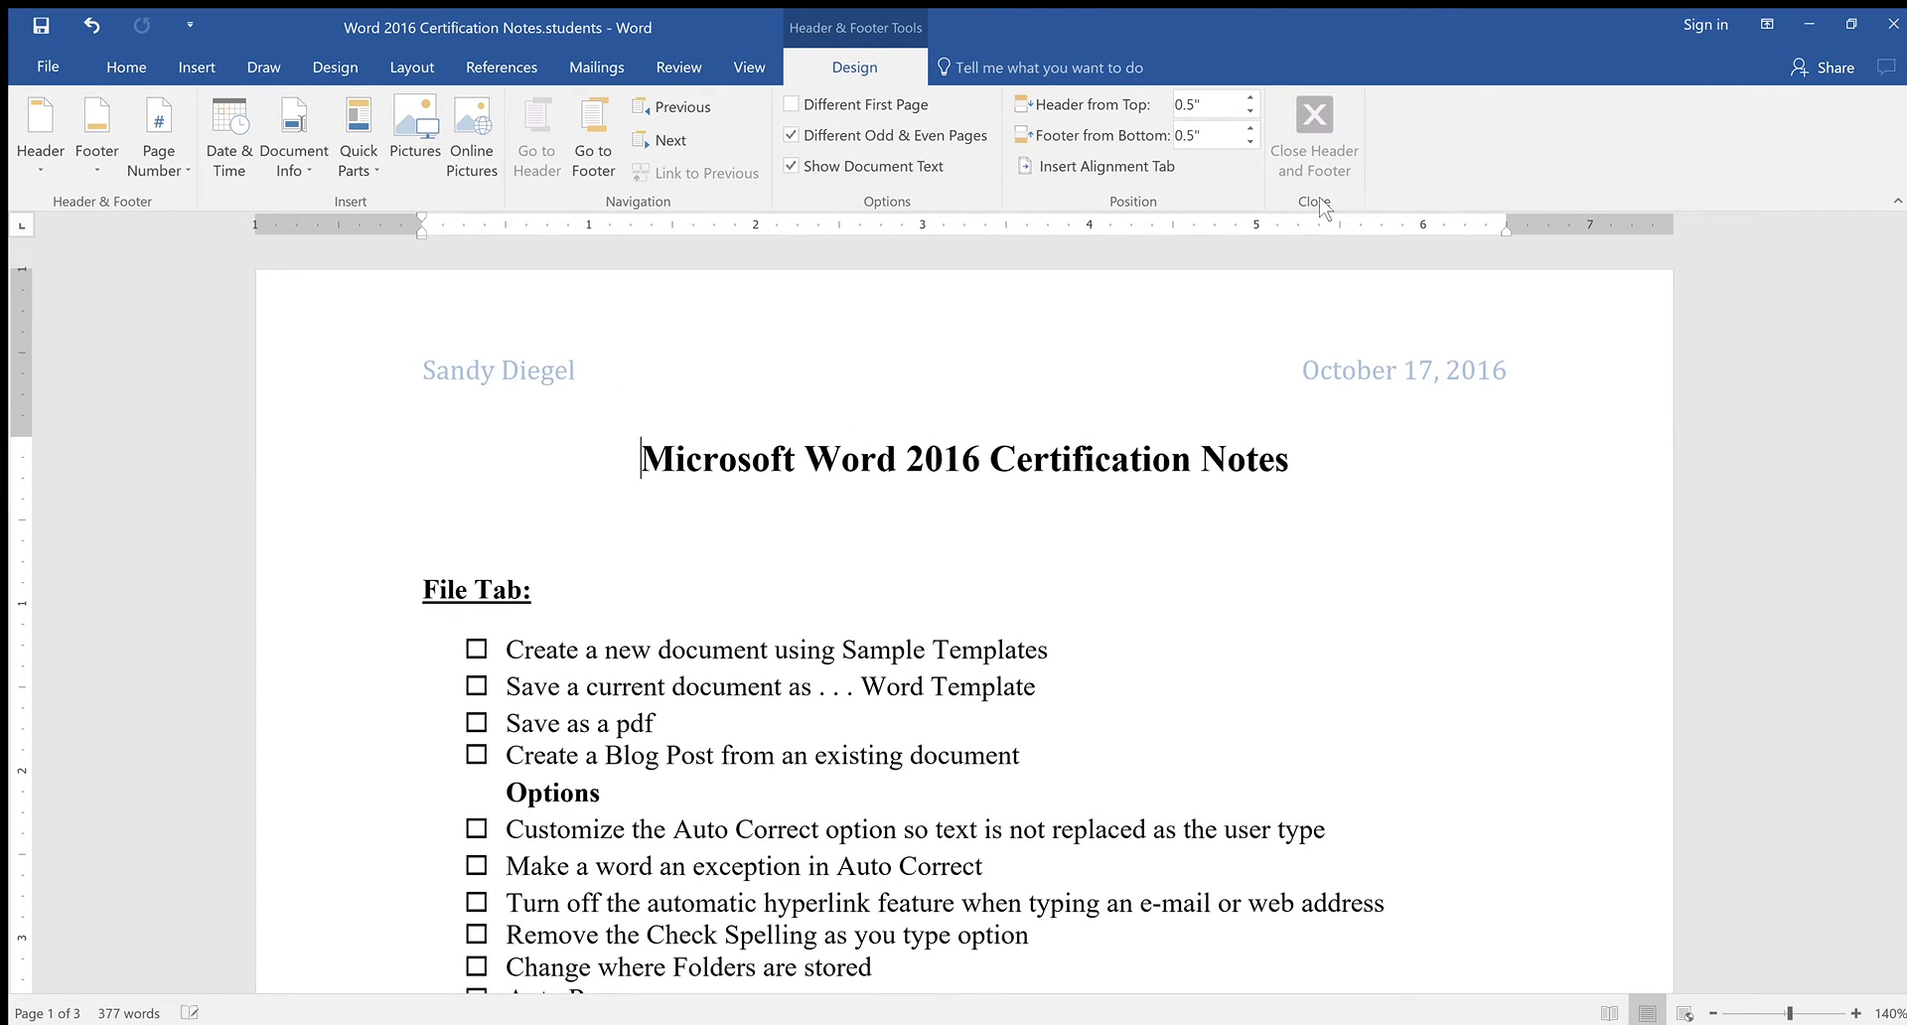
{"action": "scroll", "coordinate": [1371, 447], "scroll_direction": "down", "scroll_amount": 9}
{"action": "scroll", "coordinate": [1490, 450], "scroll_direction": "up", "scroll_amount": 10}
{"action": "scroll", "coordinate": [1490, 450], "scroll_direction": "down", "scroll_amount": 3}
{"action": "scroll", "coordinate": [1490, 450], "scroll_direction": "up", "scroll_amount": 3}
{"action": "scroll", "coordinate": [1490, 450], "scroll_direction": "down", "scroll_amount": 3}
{"action": "scroll", "coordinate": [1490, 450], "scroll_direction": "down", "scroll_amount": 15}
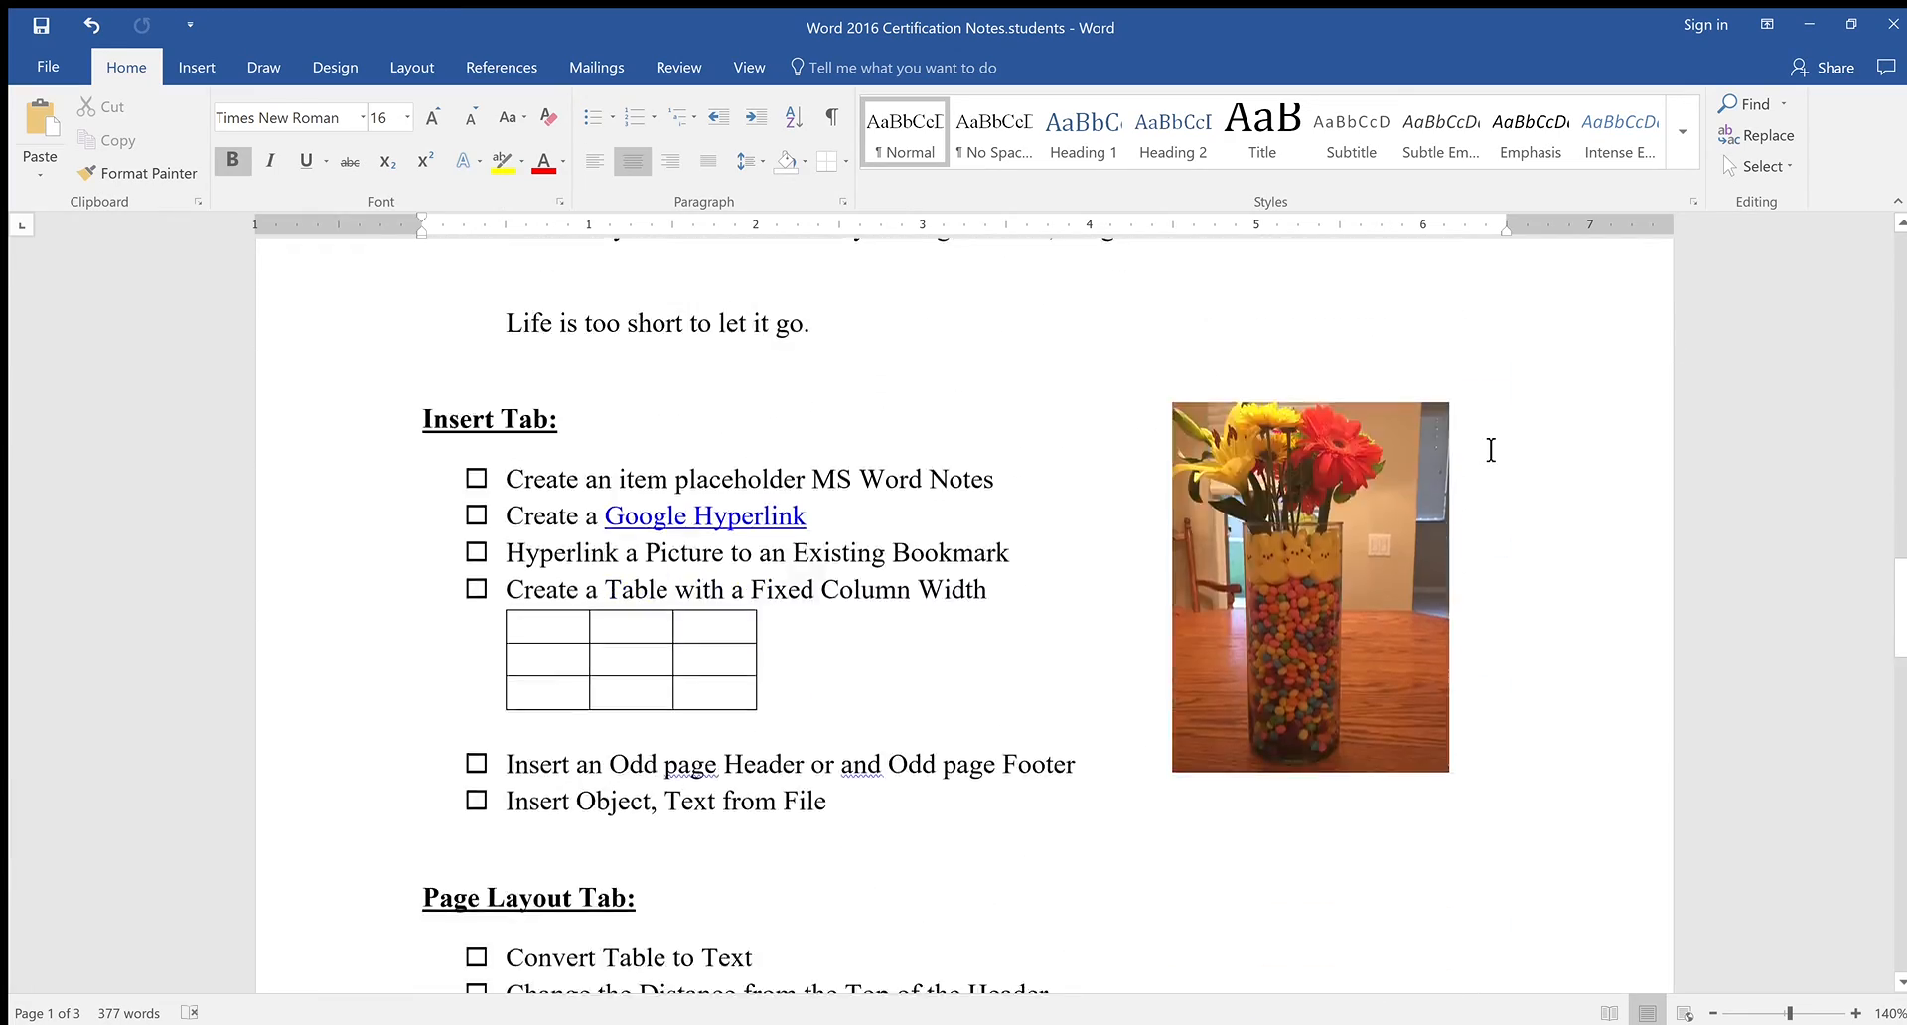
{"action": "scroll", "coordinate": [1490, 447], "scroll_direction": "up", "scroll_amount": 9}
{"action": "scroll", "coordinate": [1485, 445], "scroll_direction": "up", "scroll_amount": 12}
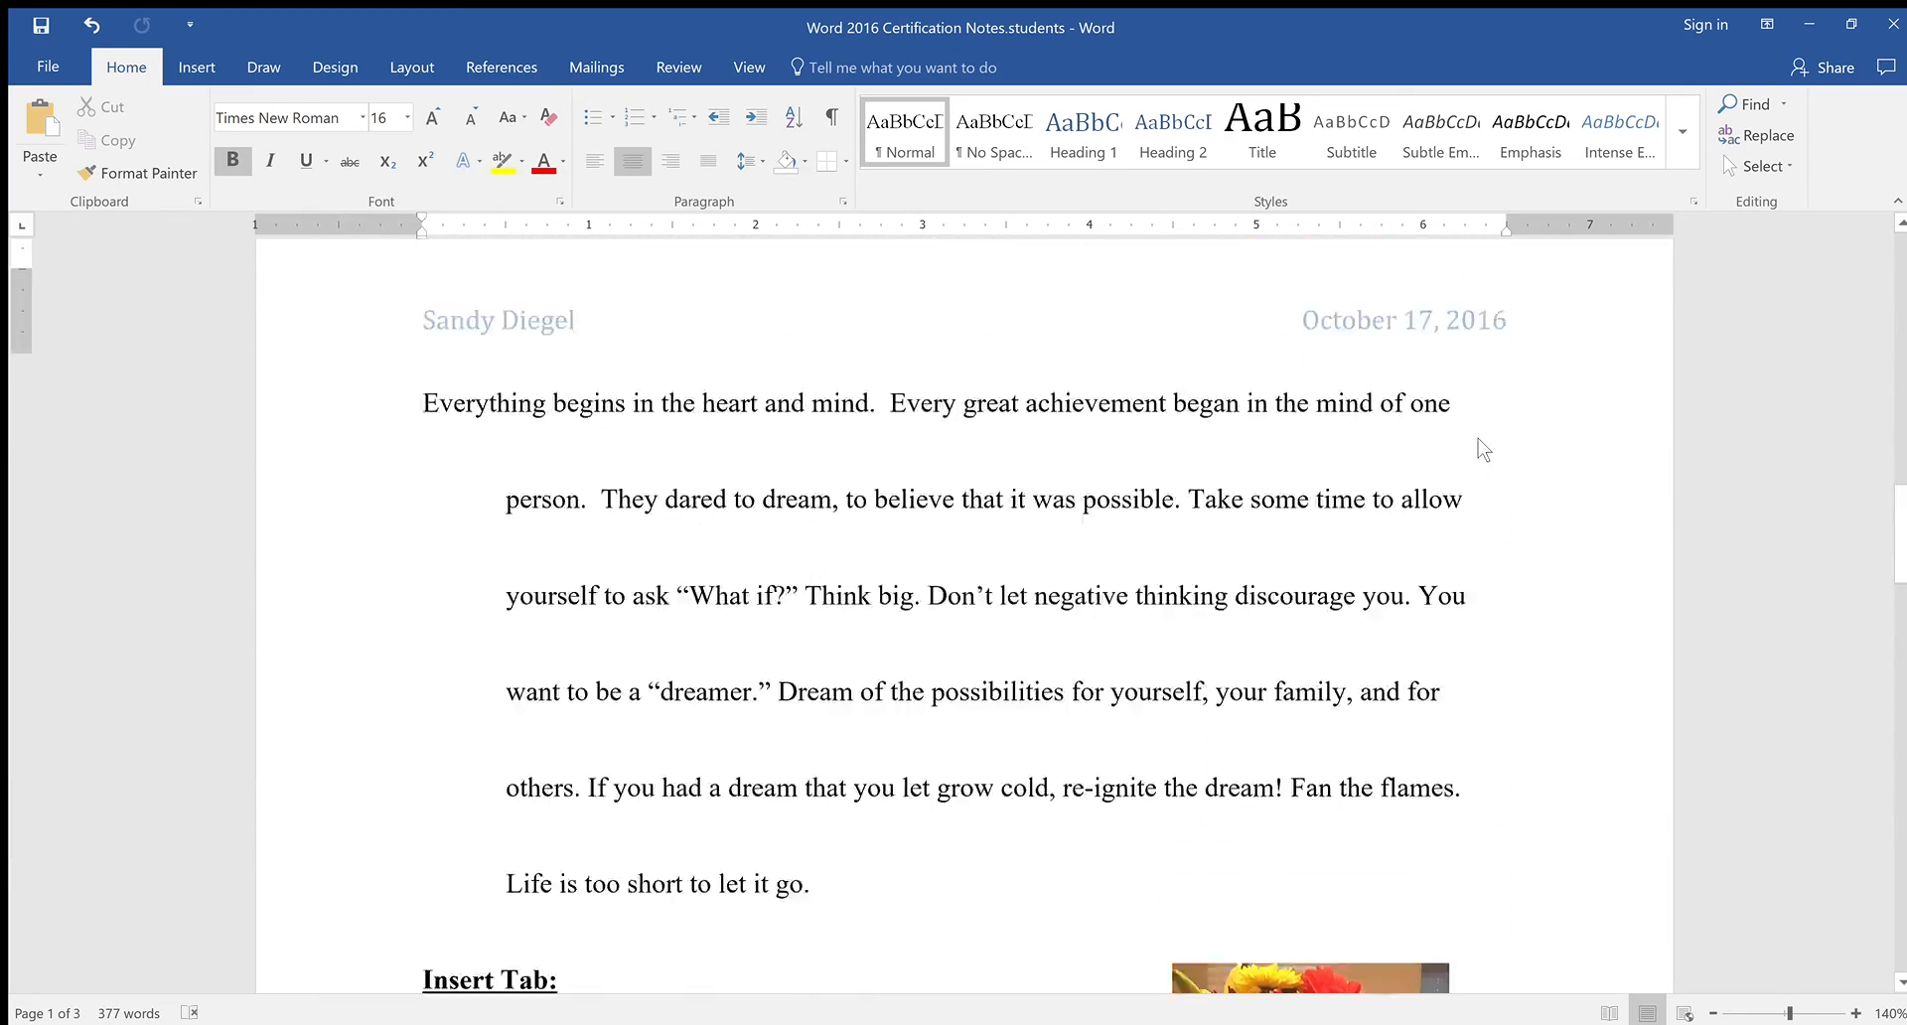
{"action": "left_click", "coordinate": [1460, 737]}
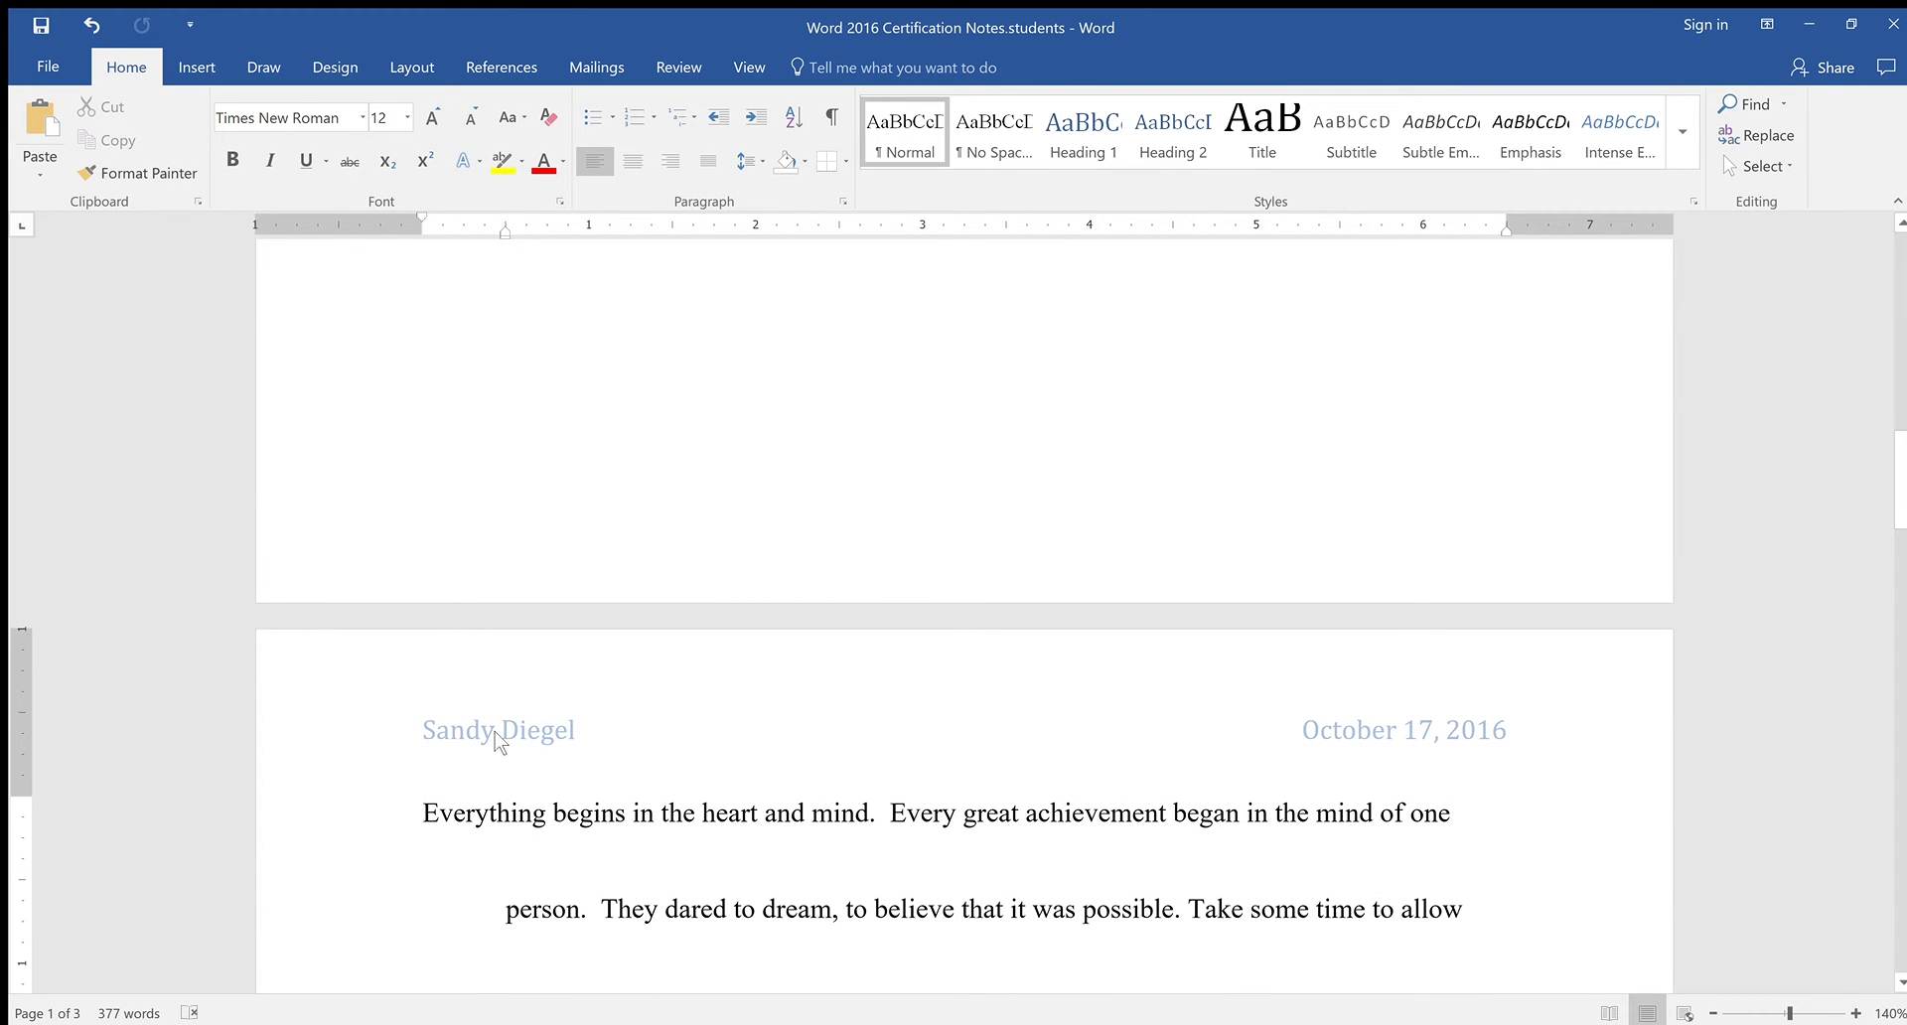
Delete the name and date from page 2's even-page header and close the header
{"action": "double_click", "coordinate": [521, 732]}
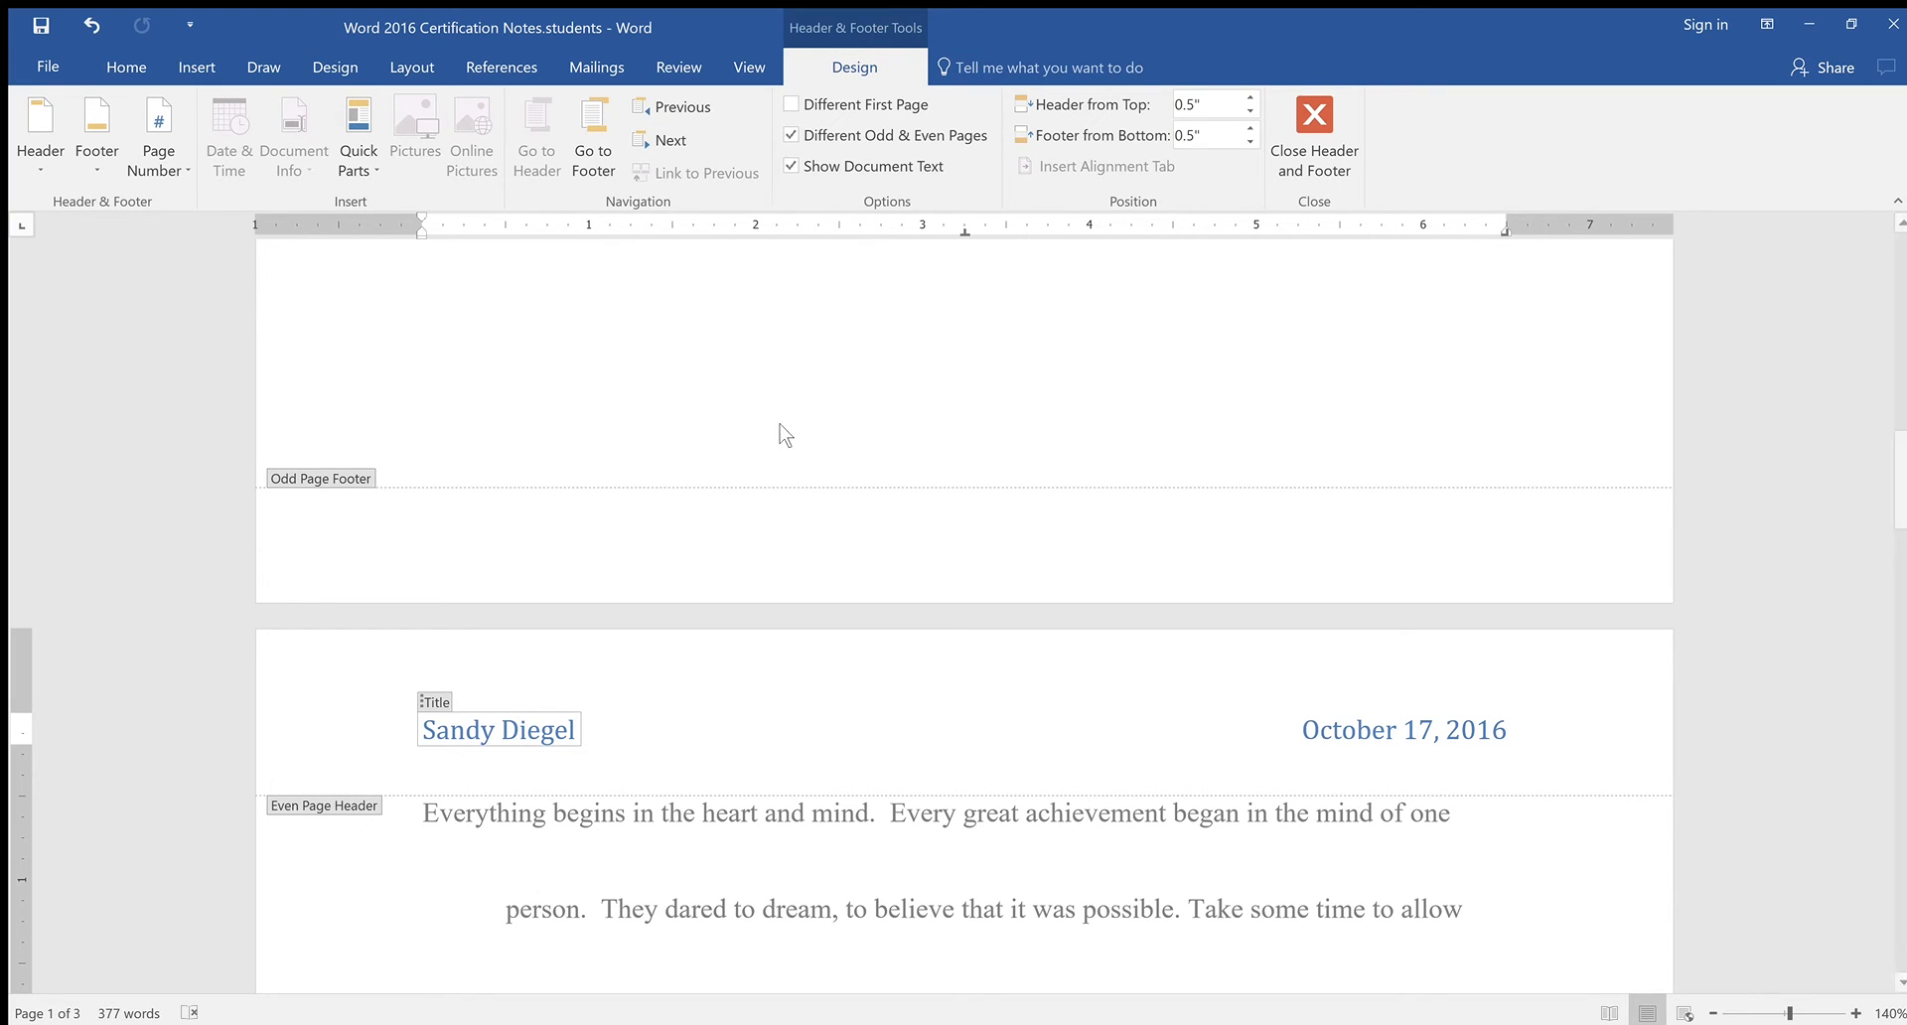
{"action": "left_click", "coordinate": [1137, 706]}
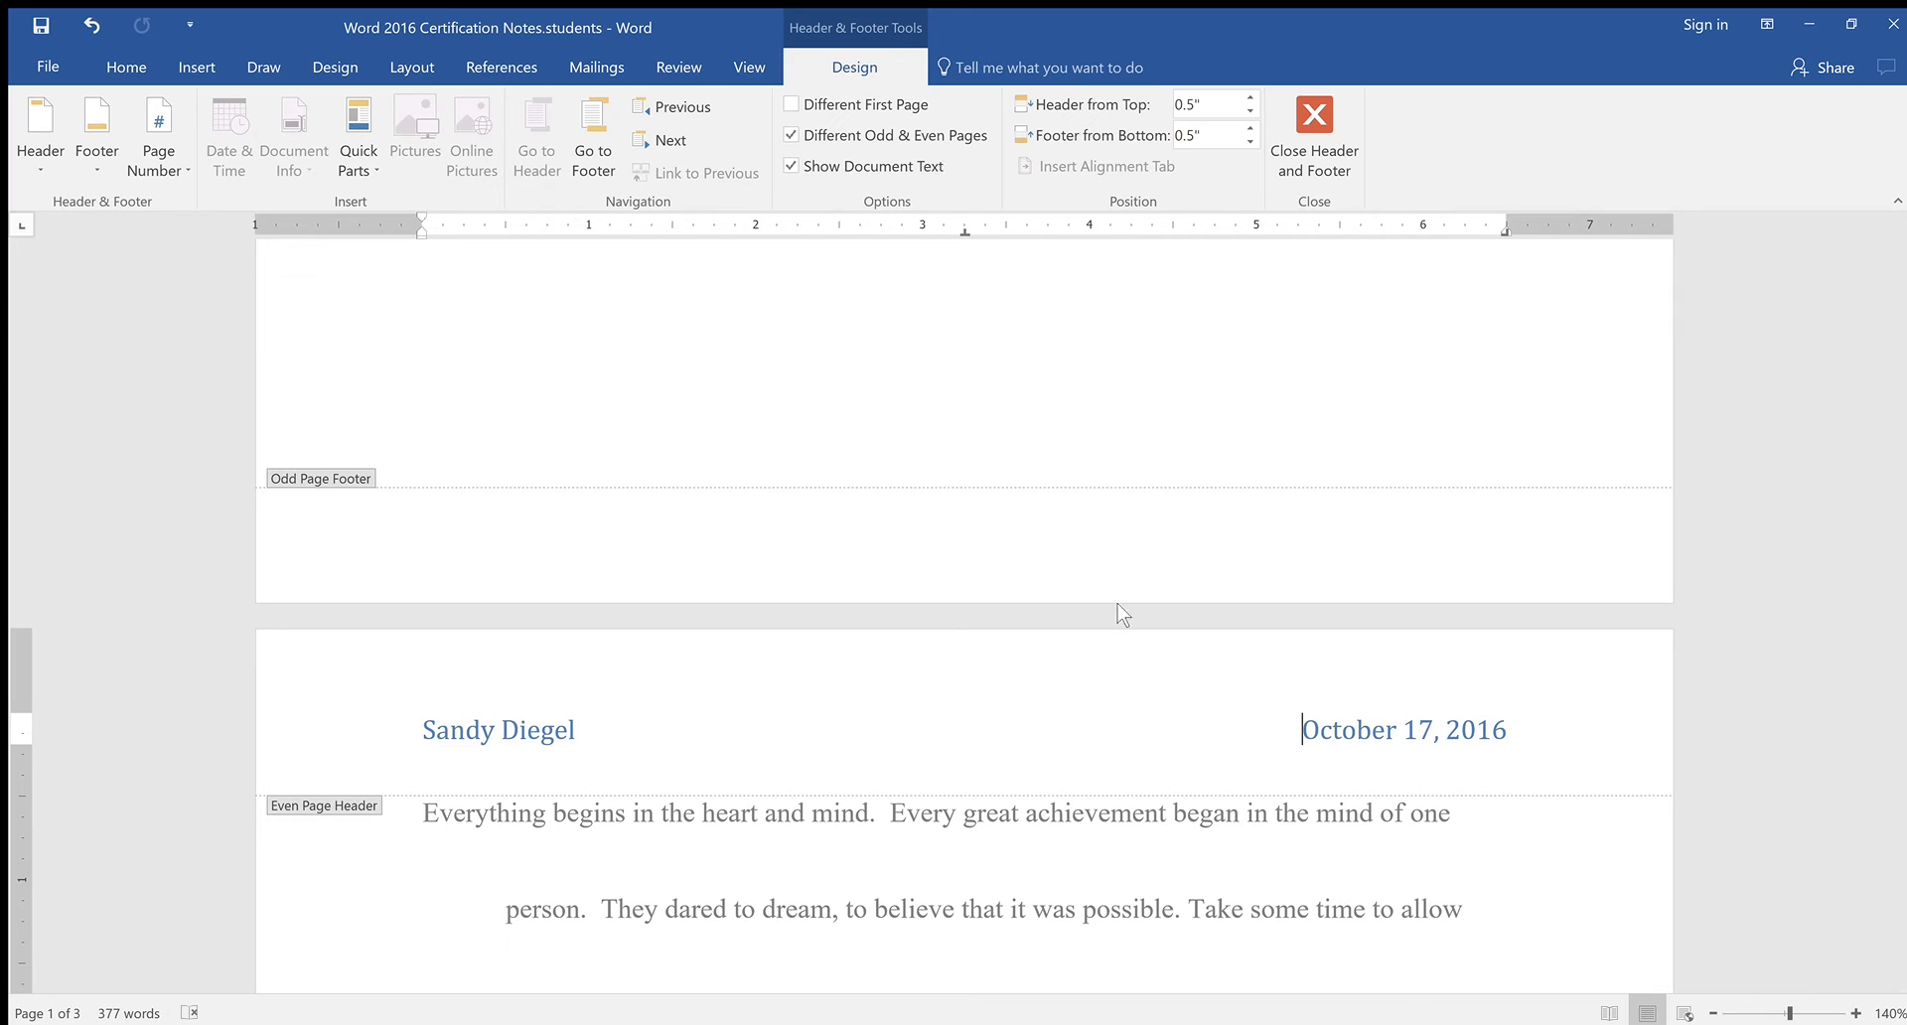
{"action": "left_click", "coordinate": [1433, 730]}
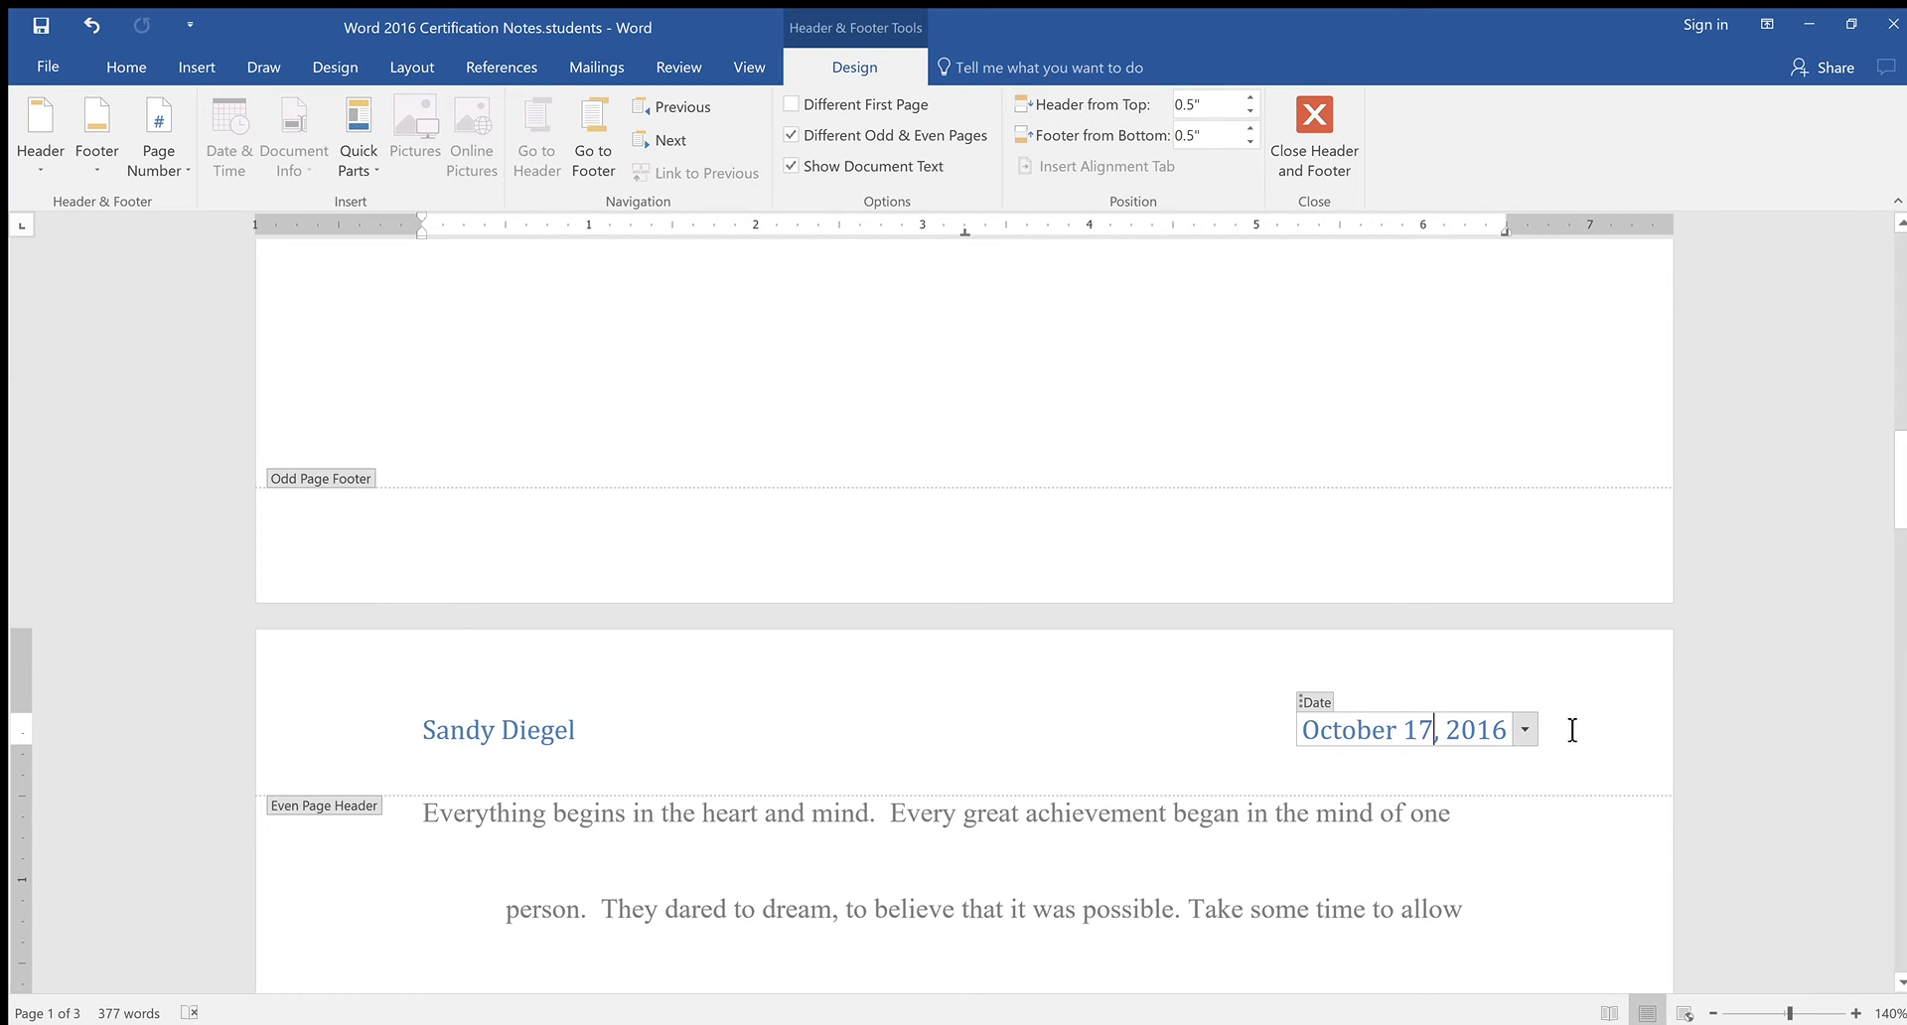
{"action": "left_click_drag", "start_coordinate": [1580, 729], "coordinate": [242, 702]}
{"action": "key", "text": "Delete"}
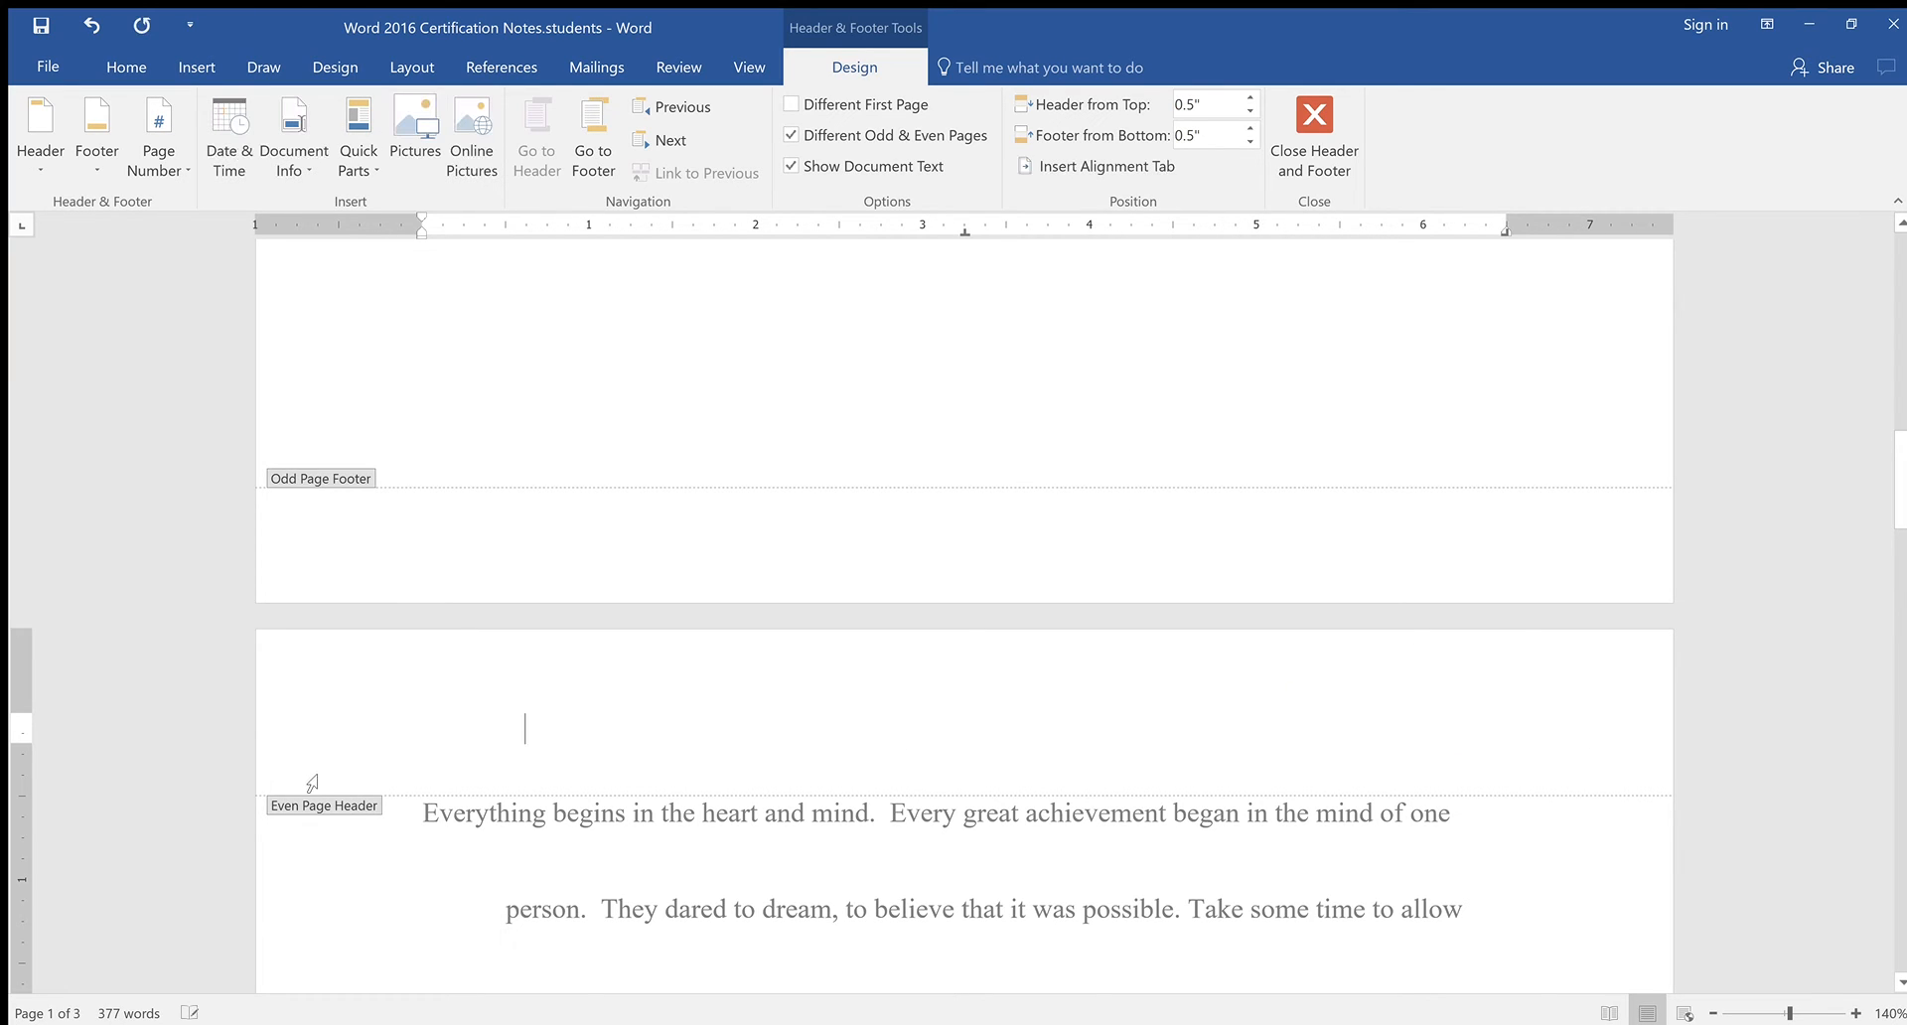
{"action": "left_click", "coordinate": [1314, 124]}
{"action": "scroll", "coordinate": [1405, 460], "scroll_direction": "up", "scroll_amount": 15}
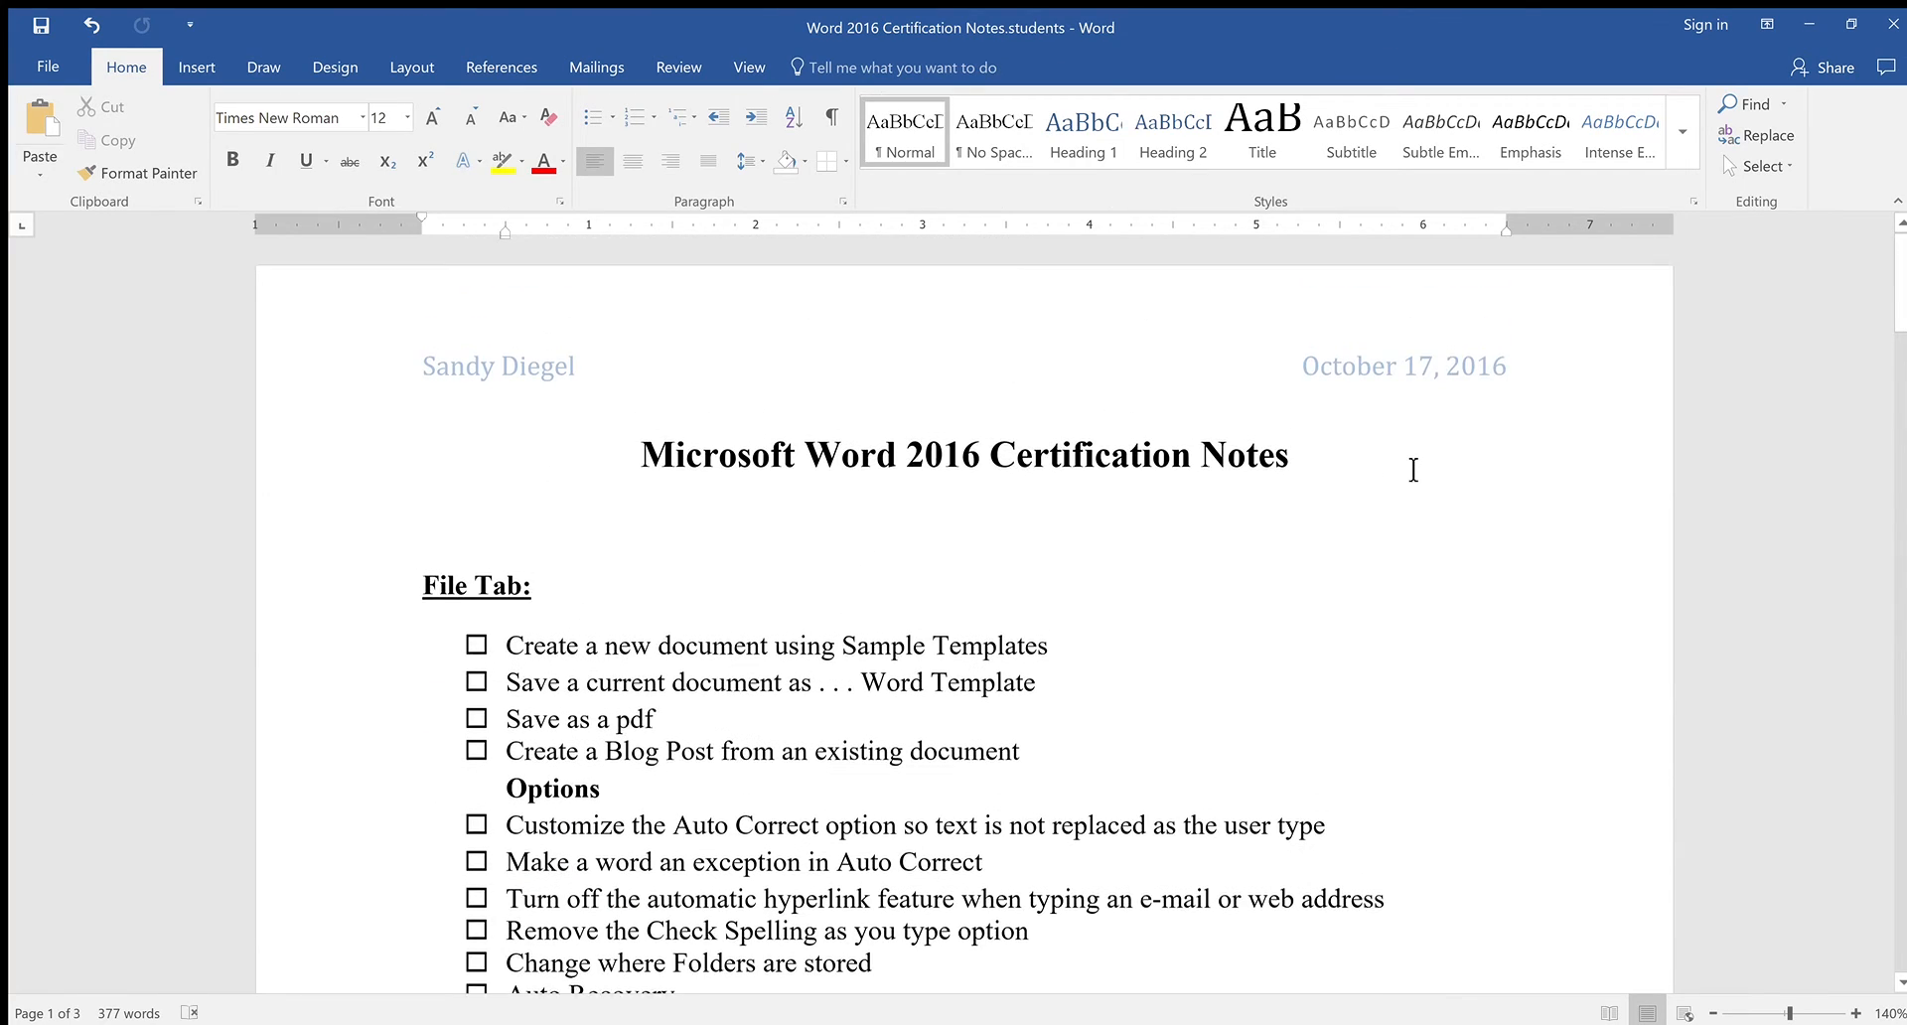
Add an empty checkbox line after 'Insert Object, Text from File' and bring up the Insert ribbon
{"action": "scroll", "coordinate": [1414, 469], "scroll_direction": "down", "scroll_amount": 15}
{"action": "scroll", "coordinate": [1413, 470], "scroll_direction": "down", "scroll_amount": 20}
{"action": "scroll", "coordinate": [1414, 470], "scroll_direction": "down", "scroll_amount": 5}
{"action": "left_click_drag", "start_coordinate": [1900, 899], "coordinate": [1896, 616]}
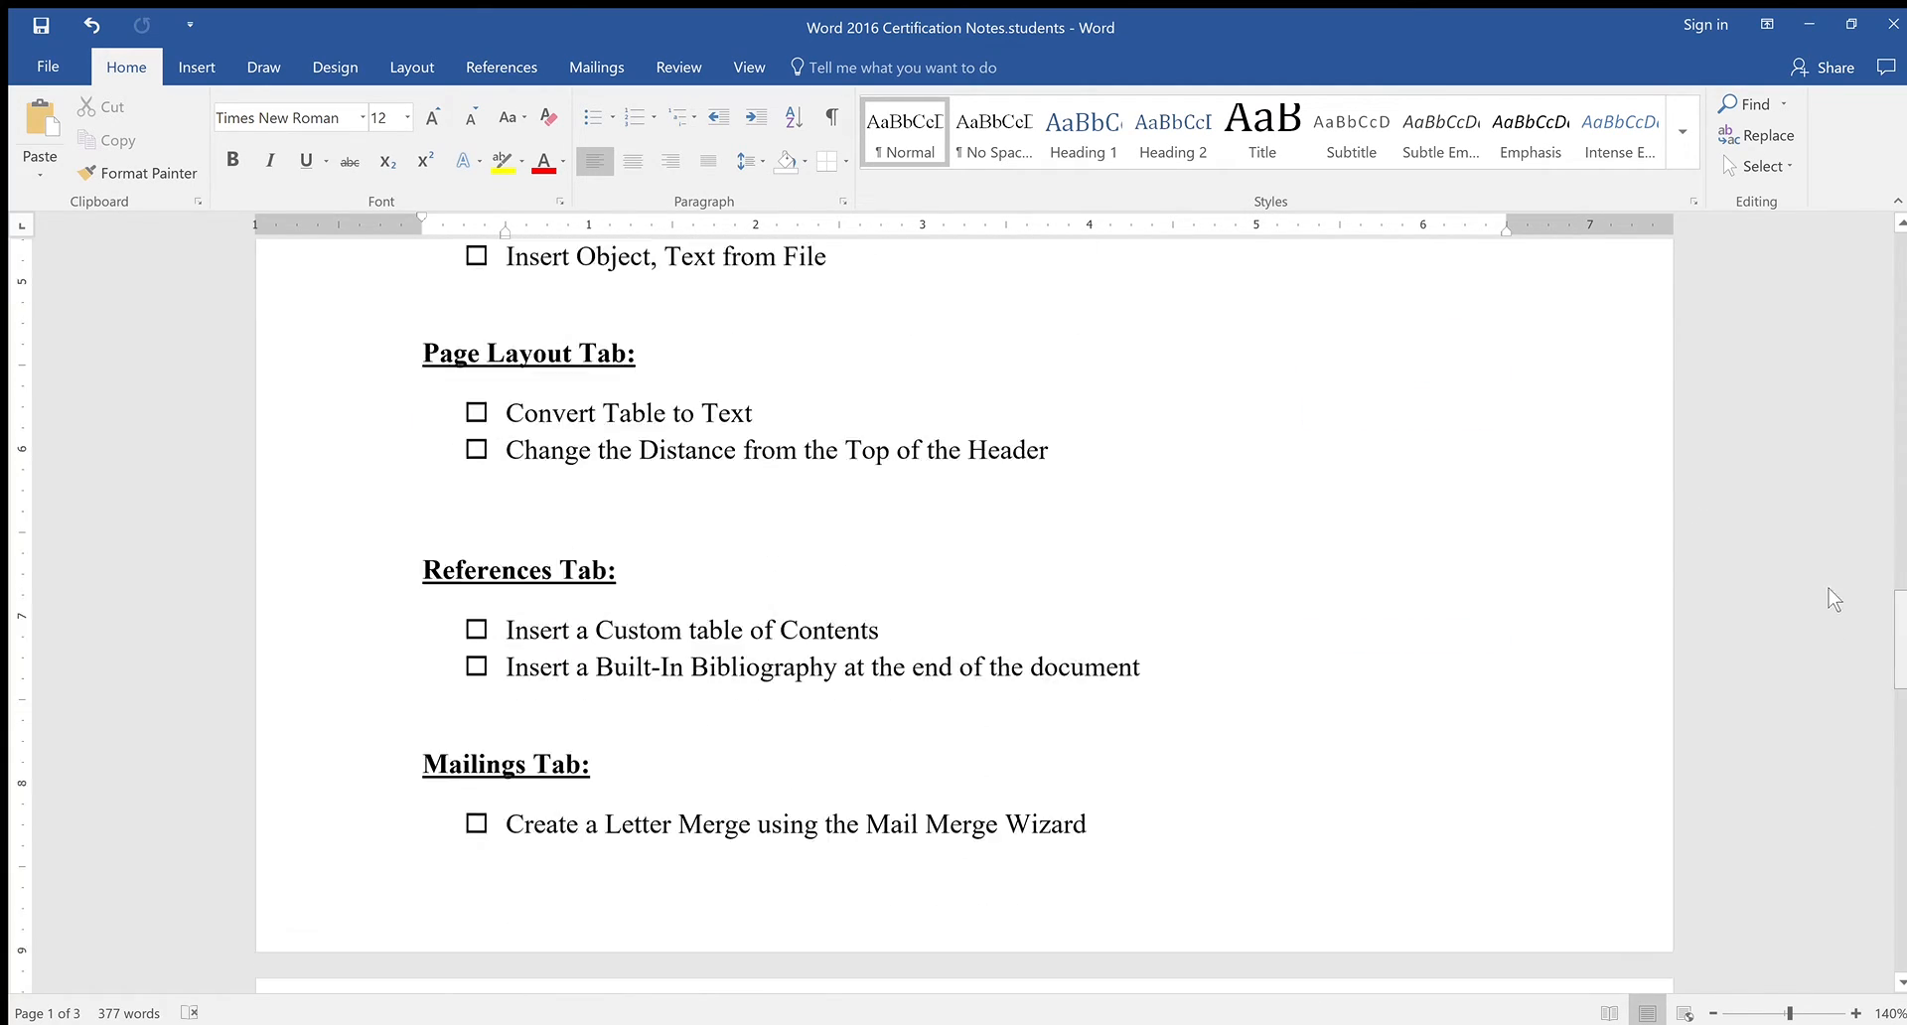
{"action": "scroll", "coordinate": [1834, 600], "scroll_direction": "up", "scroll_amount": 20}
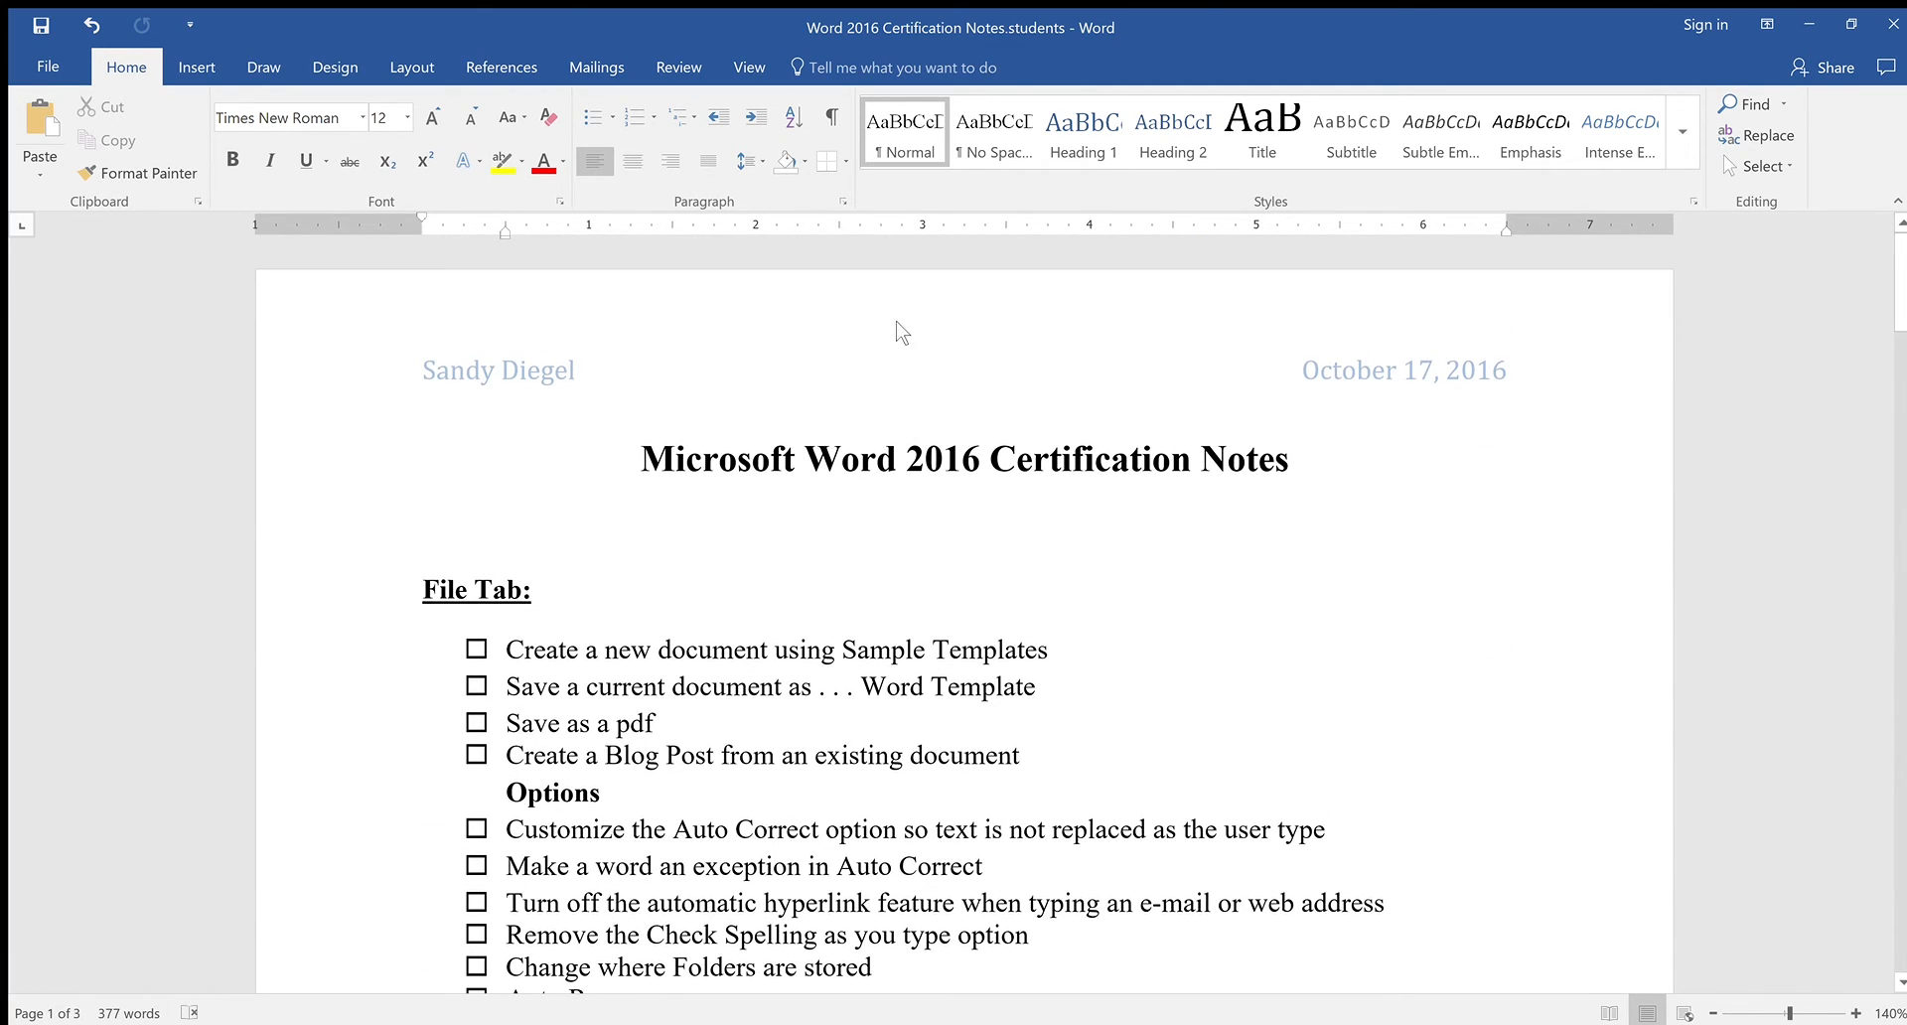
{"action": "scroll", "coordinate": [1197, 557], "scroll_direction": "down", "scroll_amount": 15}
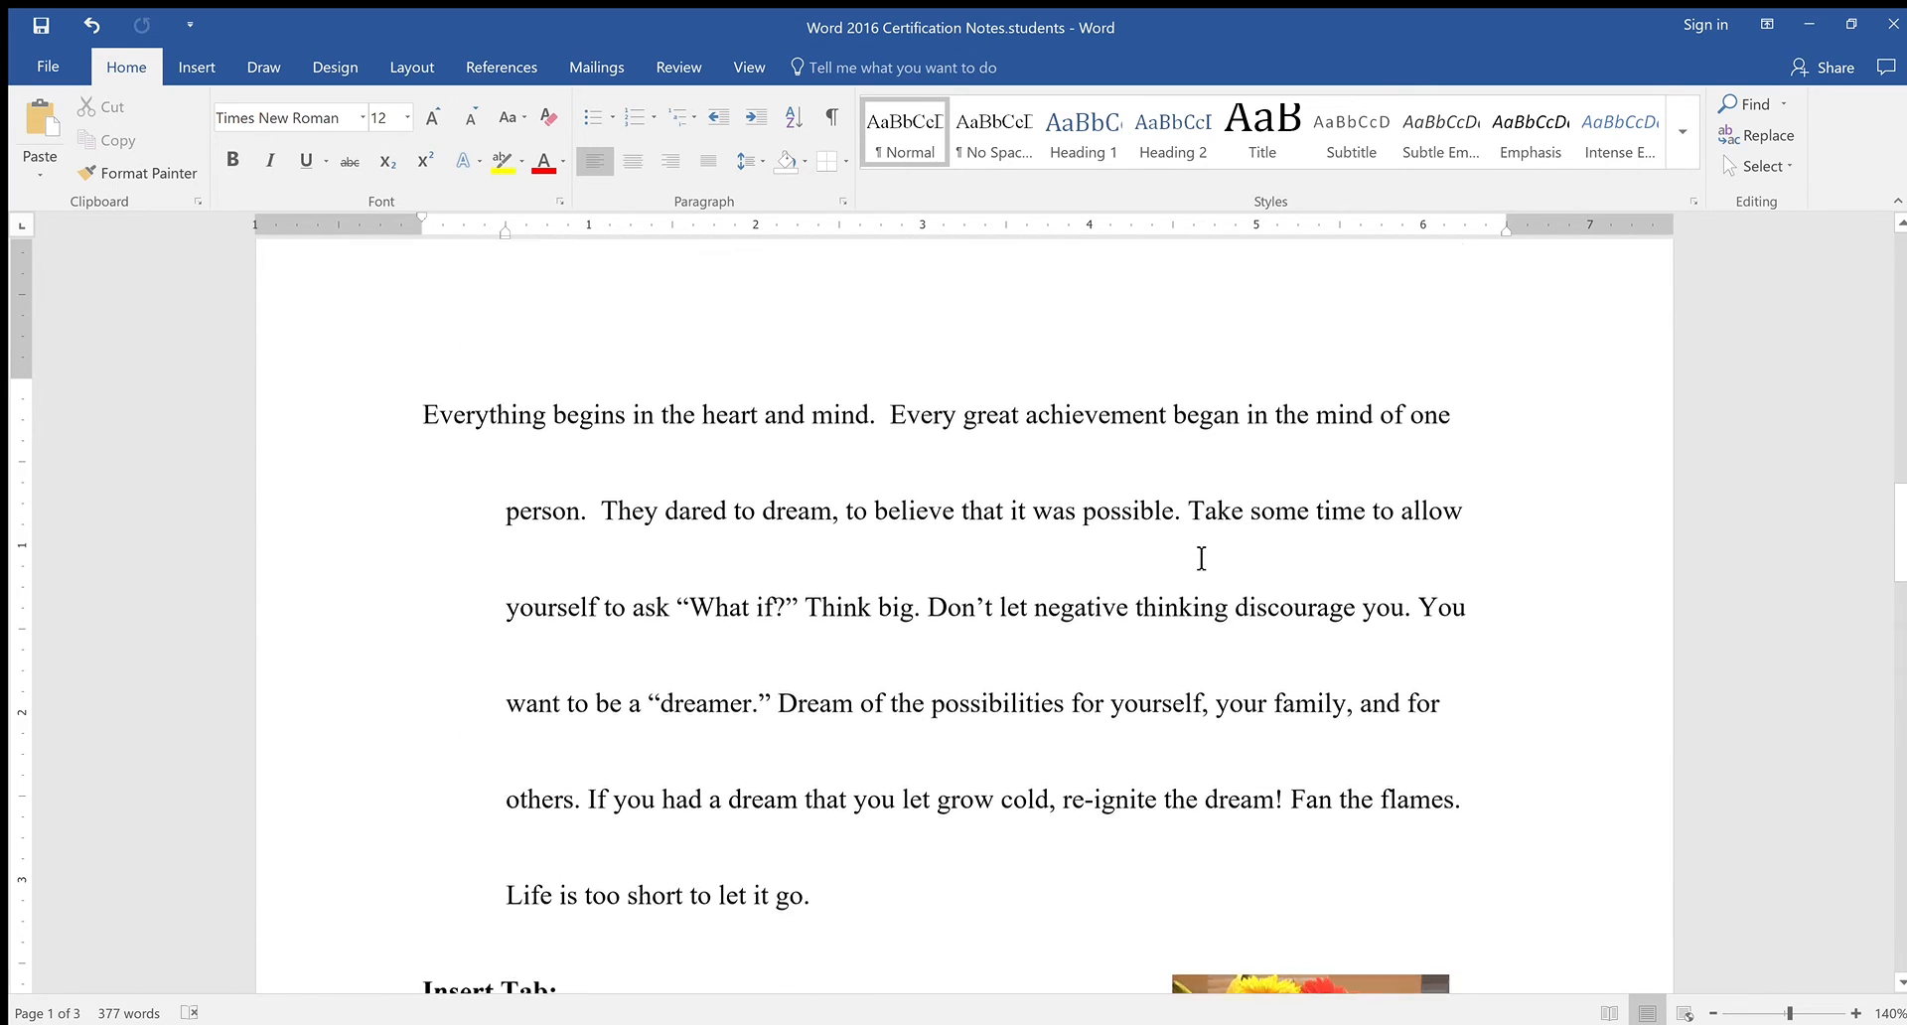
{"action": "scroll", "coordinate": [1201, 558], "scroll_direction": "down", "scroll_amount": 5}
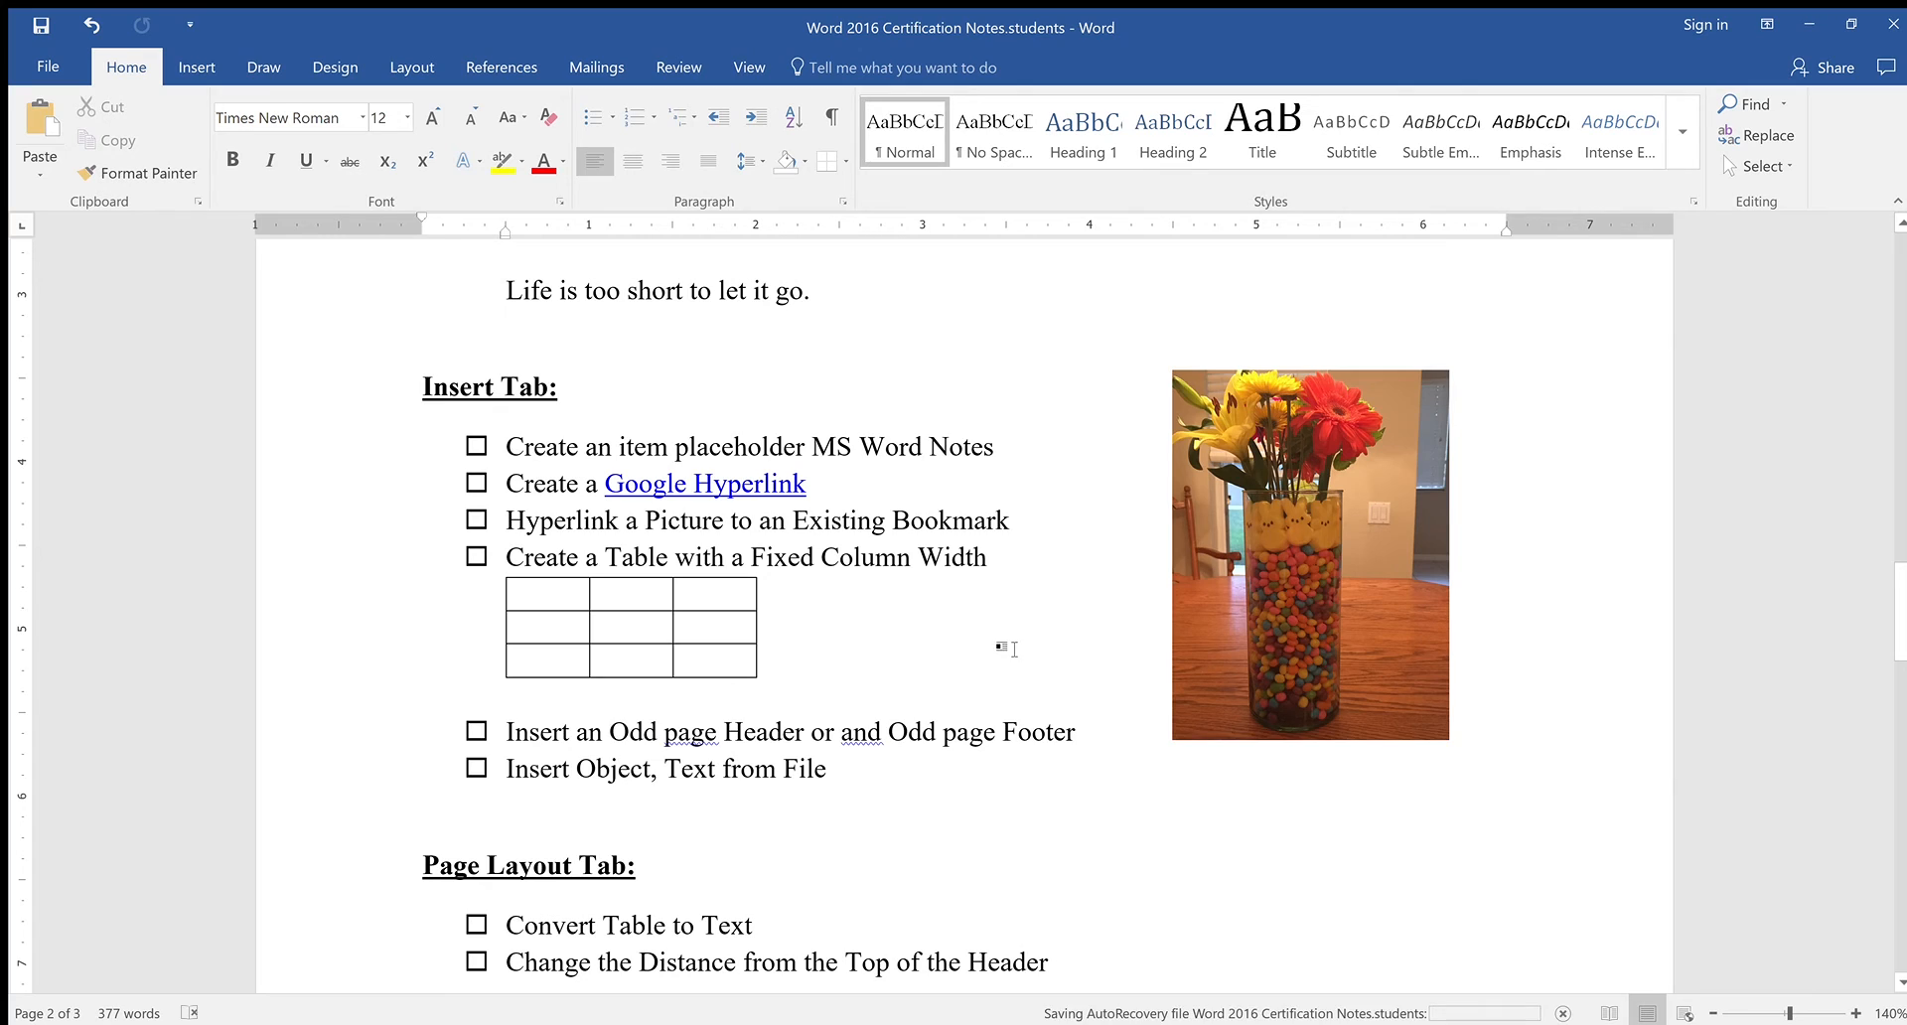
{"action": "left_click", "coordinate": [860, 780]}
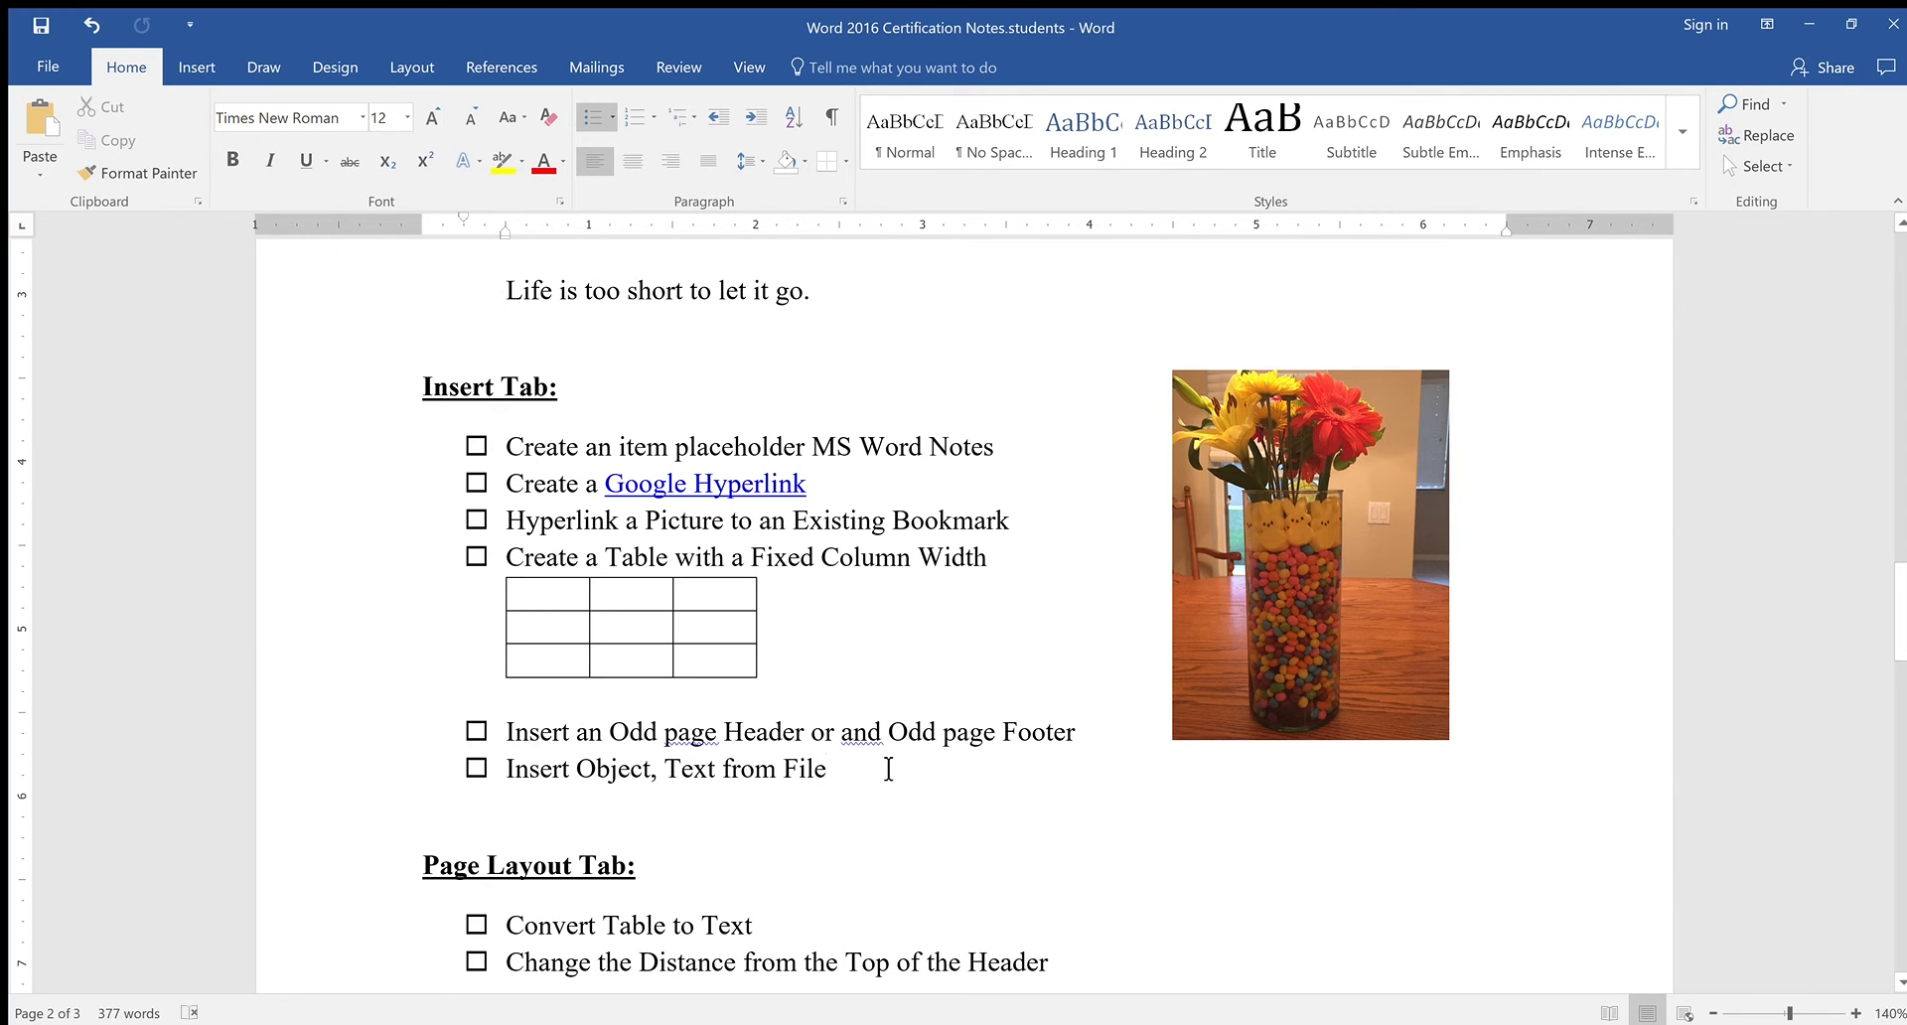
{"action": "key", "text": "Return"}
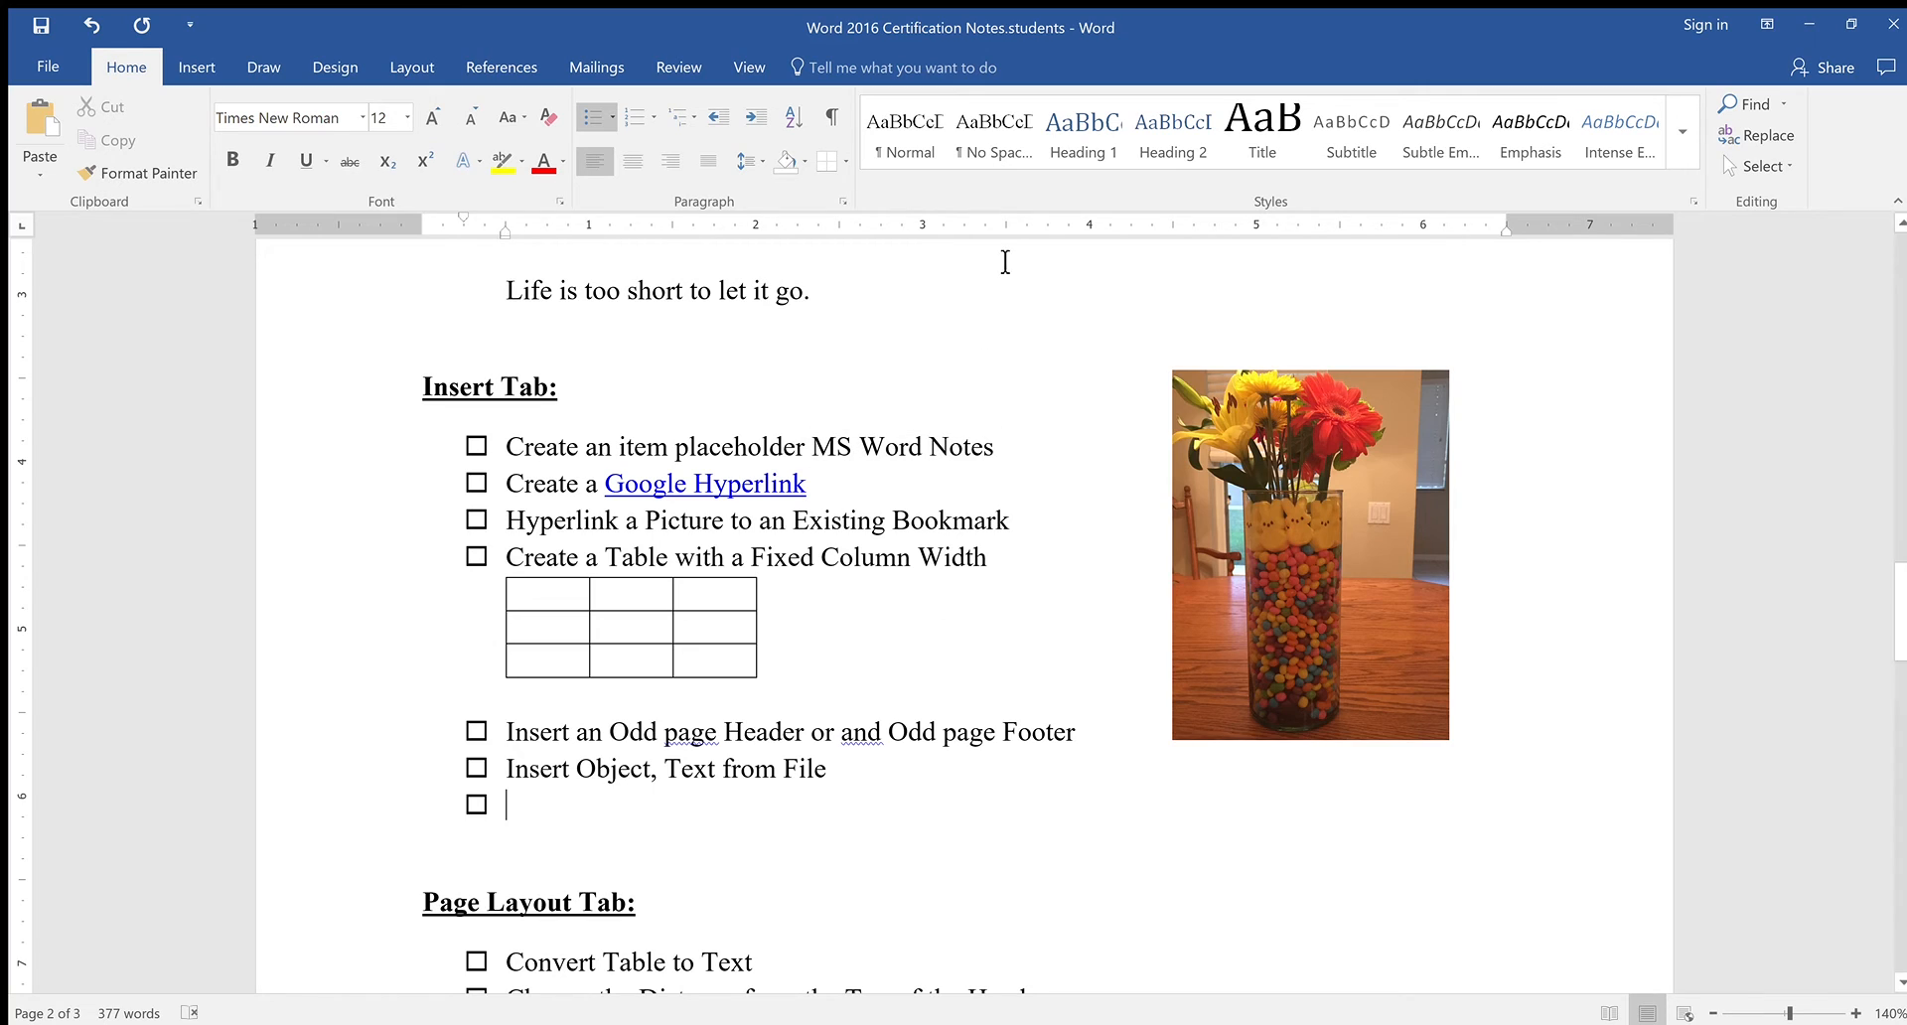
{"action": "left_click", "coordinate": [197, 67]}
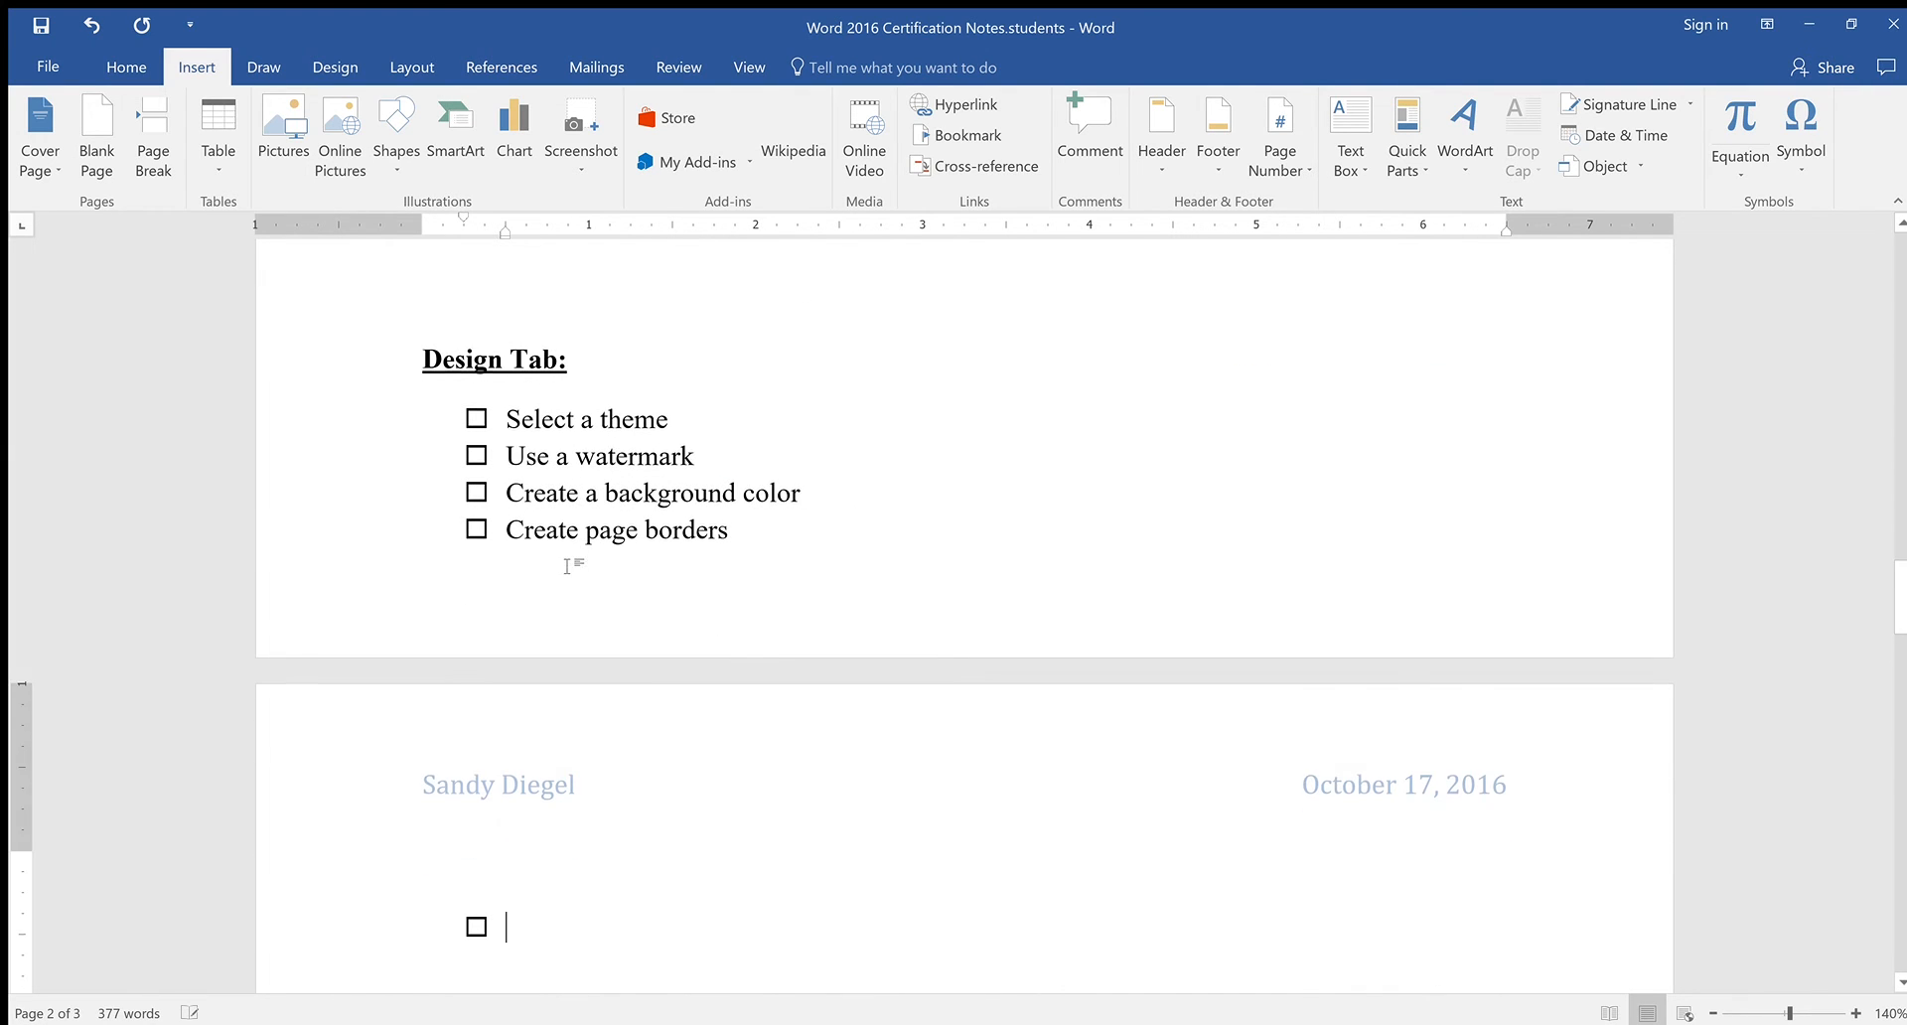
Remove the checkbox bullet from the empty line after the Insert Tab checklist
{"action": "scroll", "coordinate": [664, 587], "scroll_direction": "up", "scroll_amount": 8}
{"action": "scroll", "coordinate": [668, 586], "scroll_direction": "down", "scroll_amount": 2}
{"action": "scroll", "coordinate": [669, 586], "scroll_direction": "down", "scroll_amount": 6}
{"action": "scroll", "coordinate": [668, 584], "scroll_direction": "up", "scroll_amount": 6}
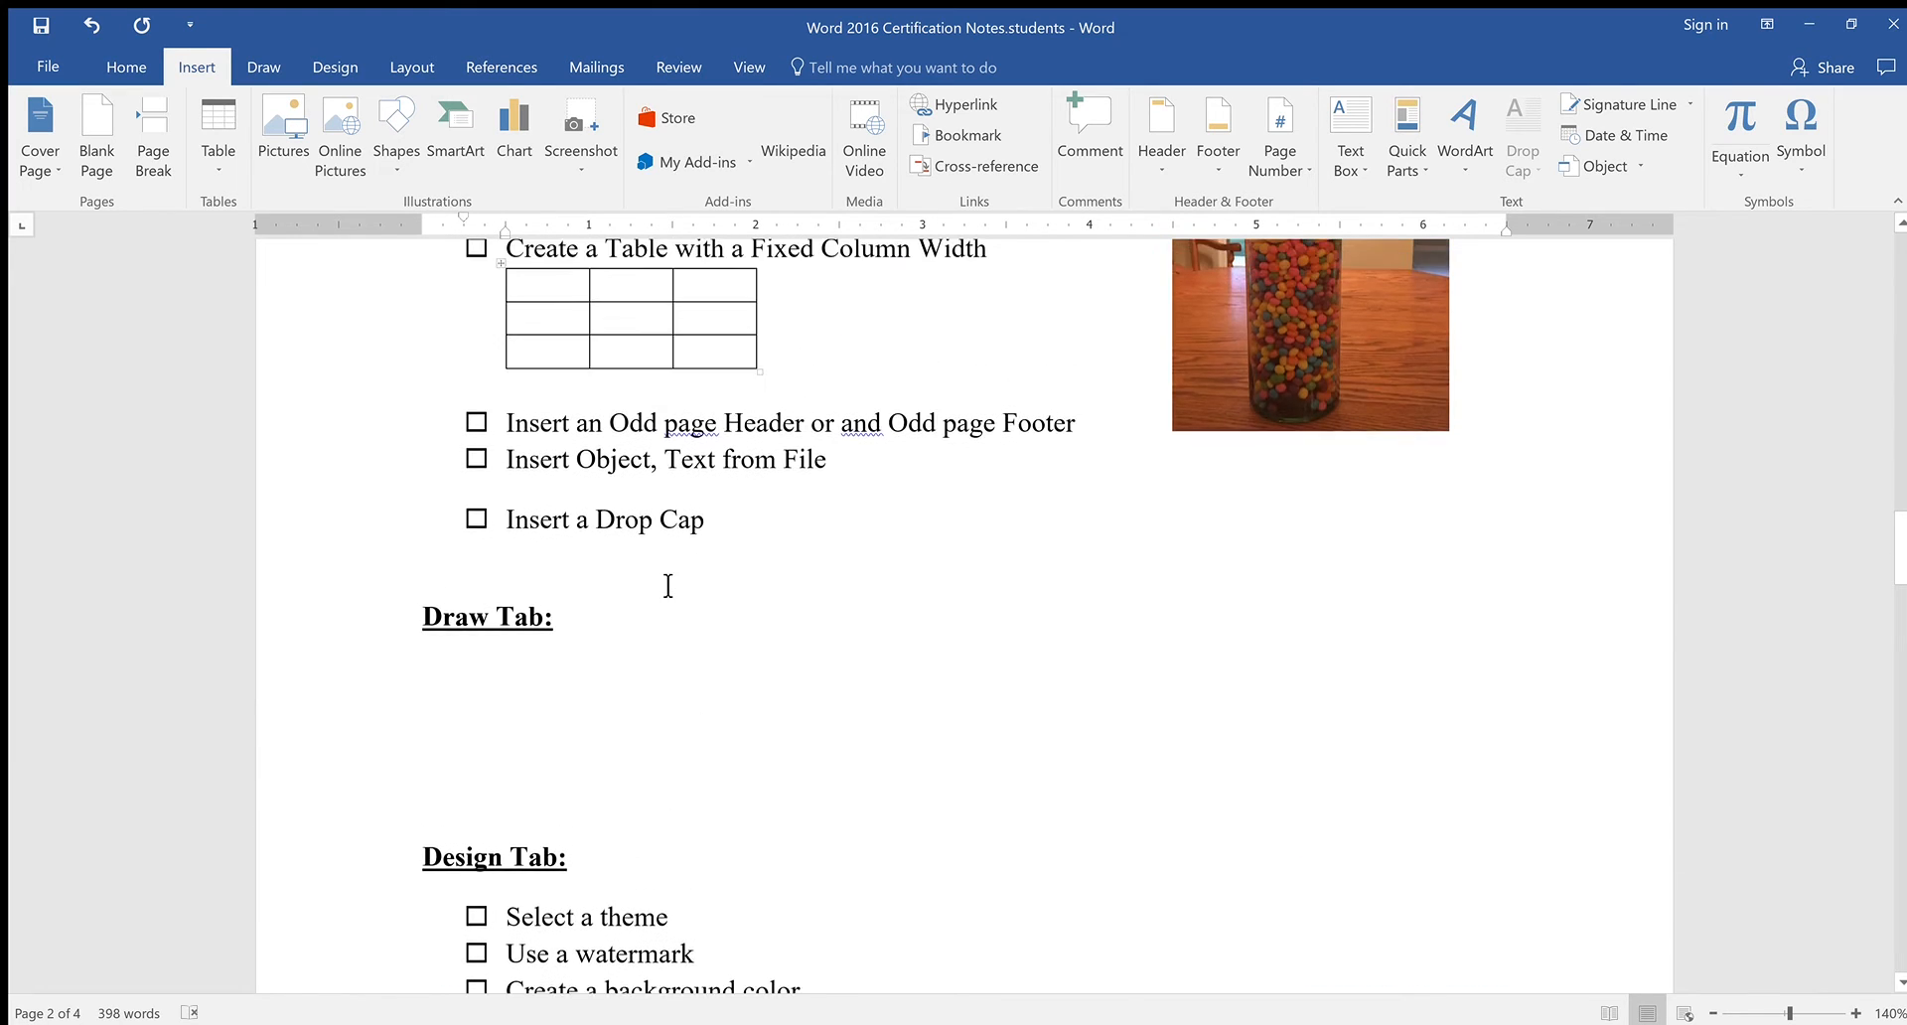
{"action": "scroll", "coordinate": [510, 477], "scroll_direction": "down", "scroll_amount": 12}
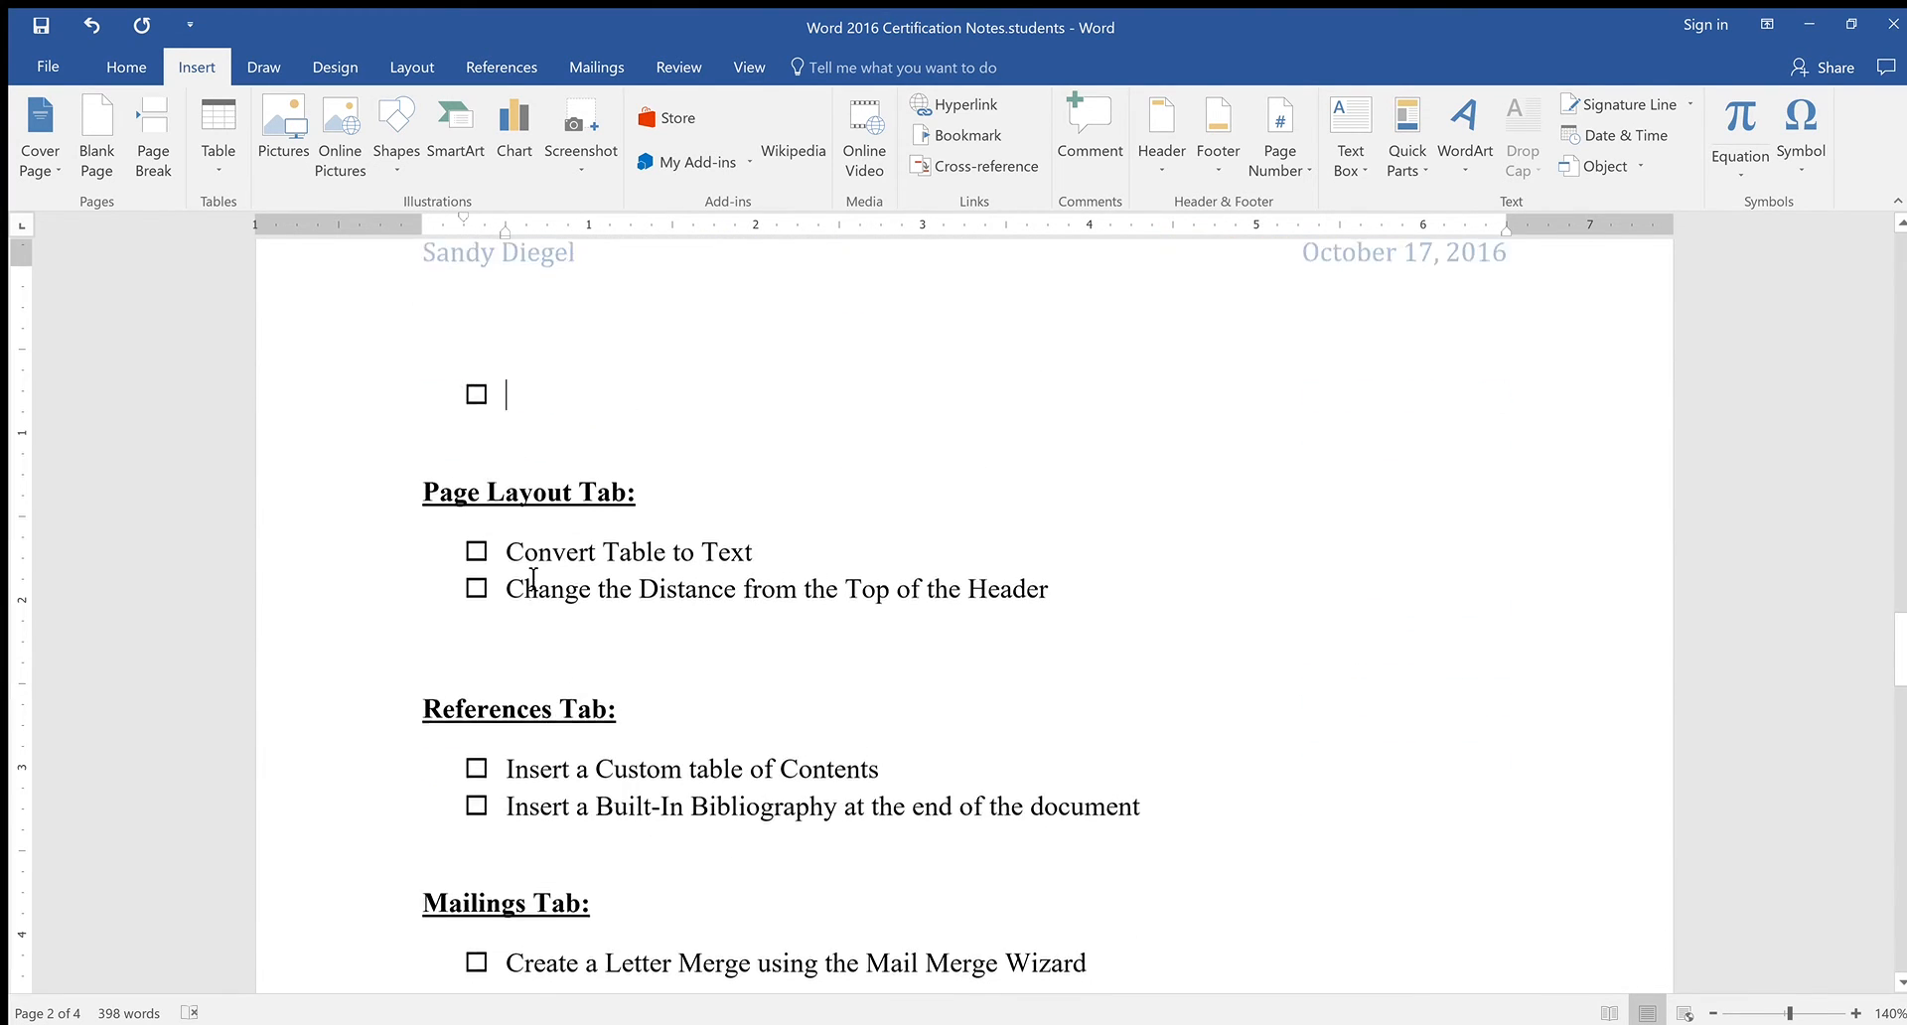
{"action": "scroll", "coordinate": [526, 576], "scroll_direction": "up", "scroll_amount": 4}
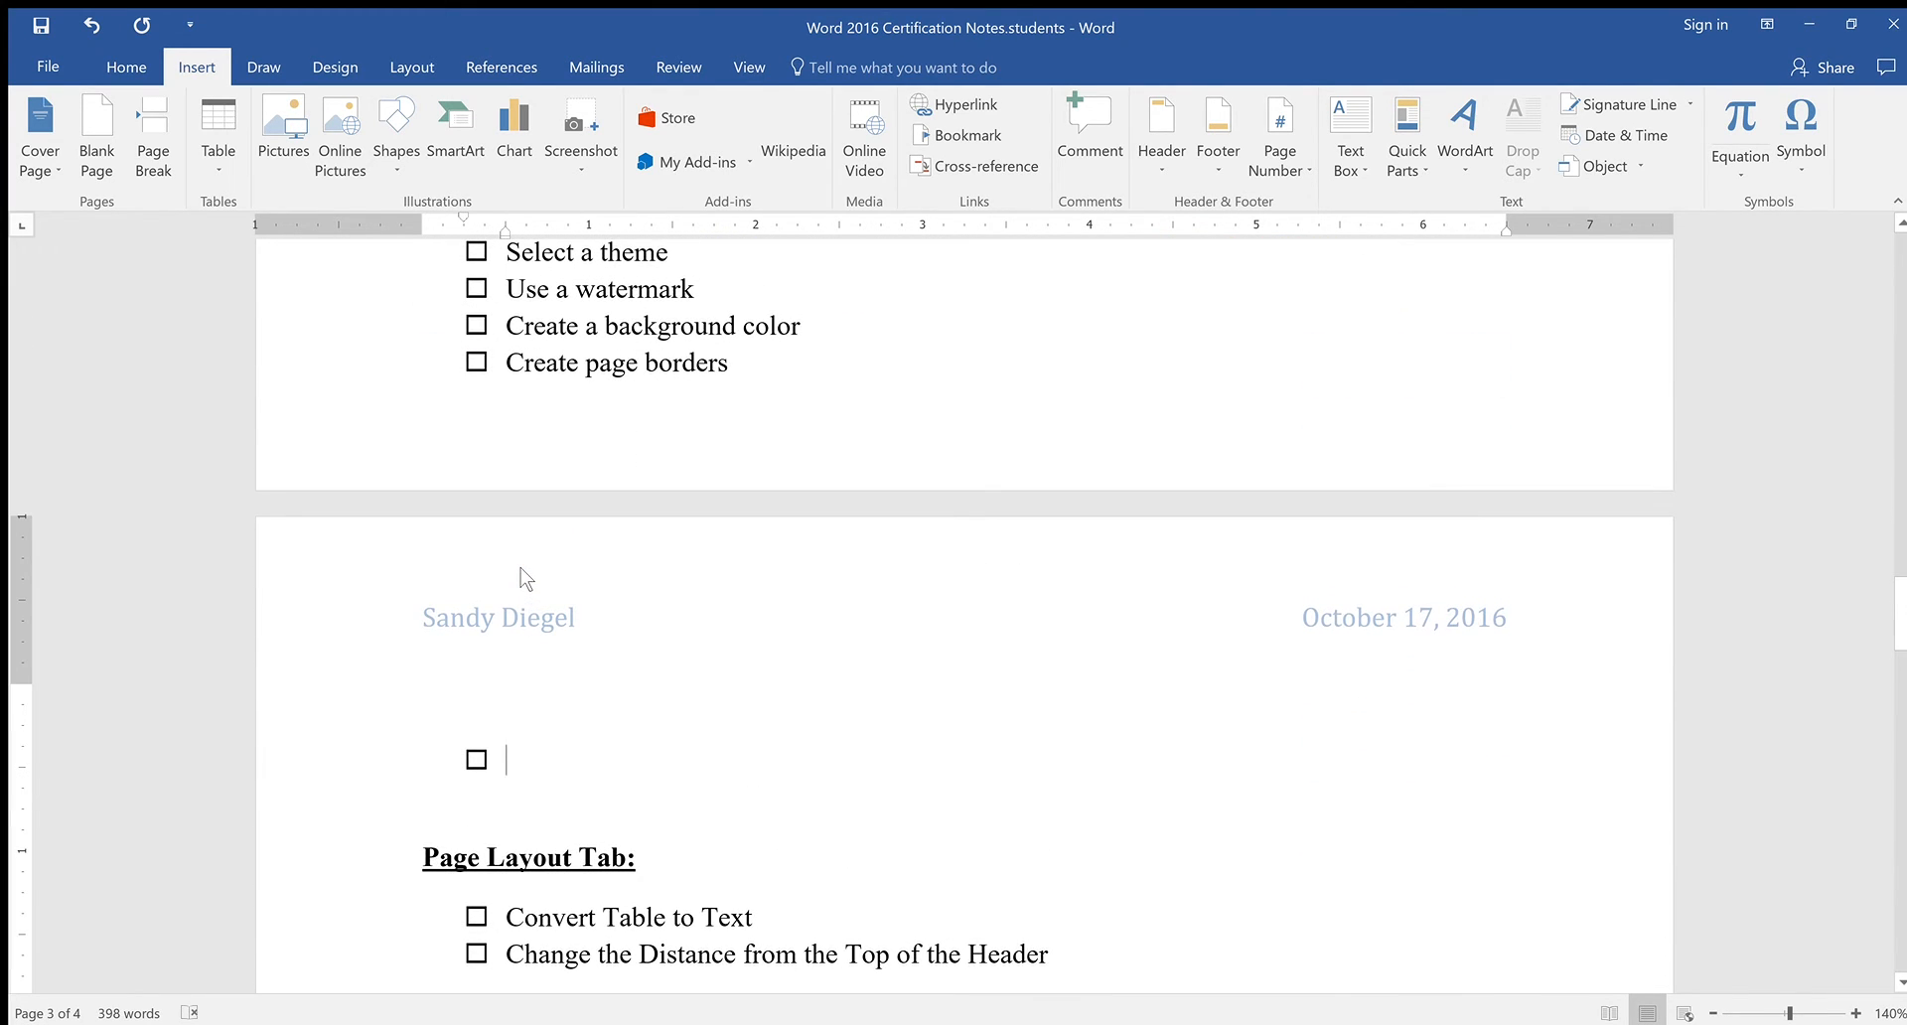
{"action": "key", "text": "BackSpace"}
Scroll back to show the 'Everything begins in the heart and mind' paragraph
{"action": "scroll", "coordinate": [527, 579], "scroll_direction": "up", "scroll_amount": 12}
{"action": "scroll", "coordinate": [537, 764], "scroll_direction": "down", "scroll_amount": 2}
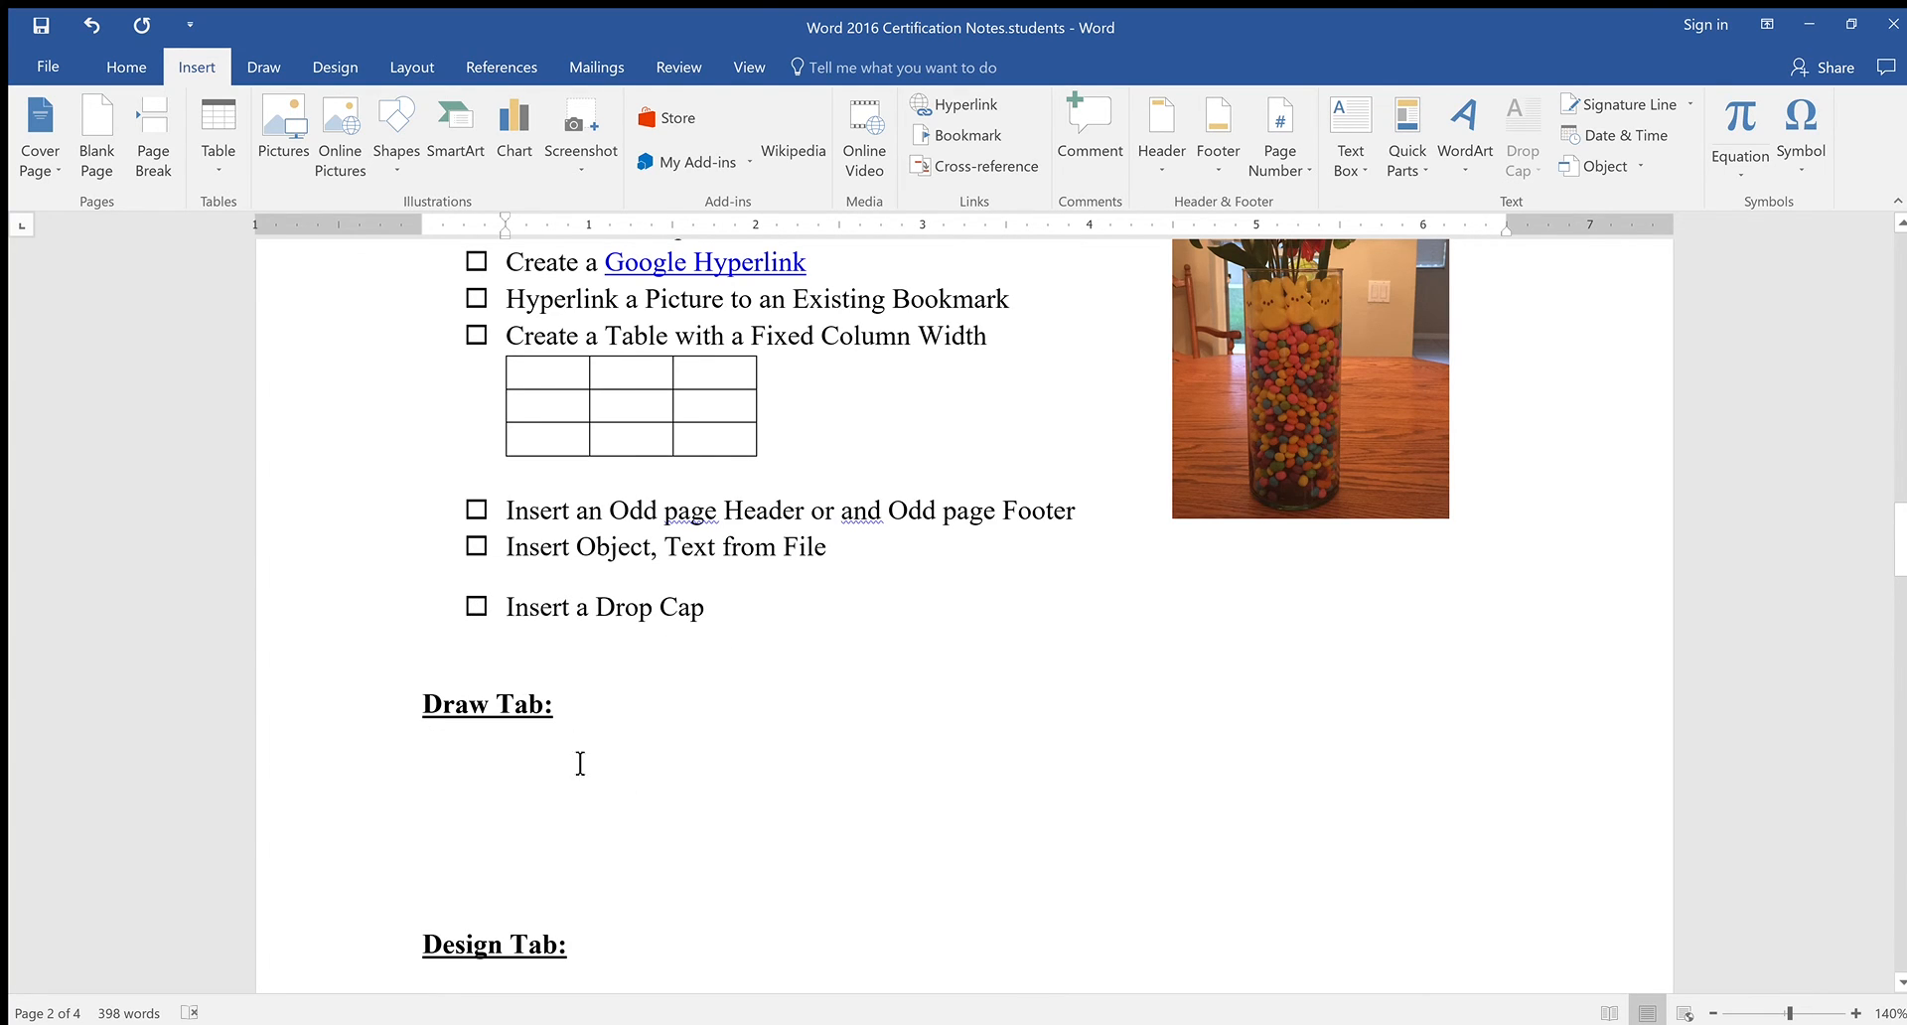
{"action": "scroll", "coordinate": [481, 723], "scroll_direction": "down", "scroll_amount": 4}
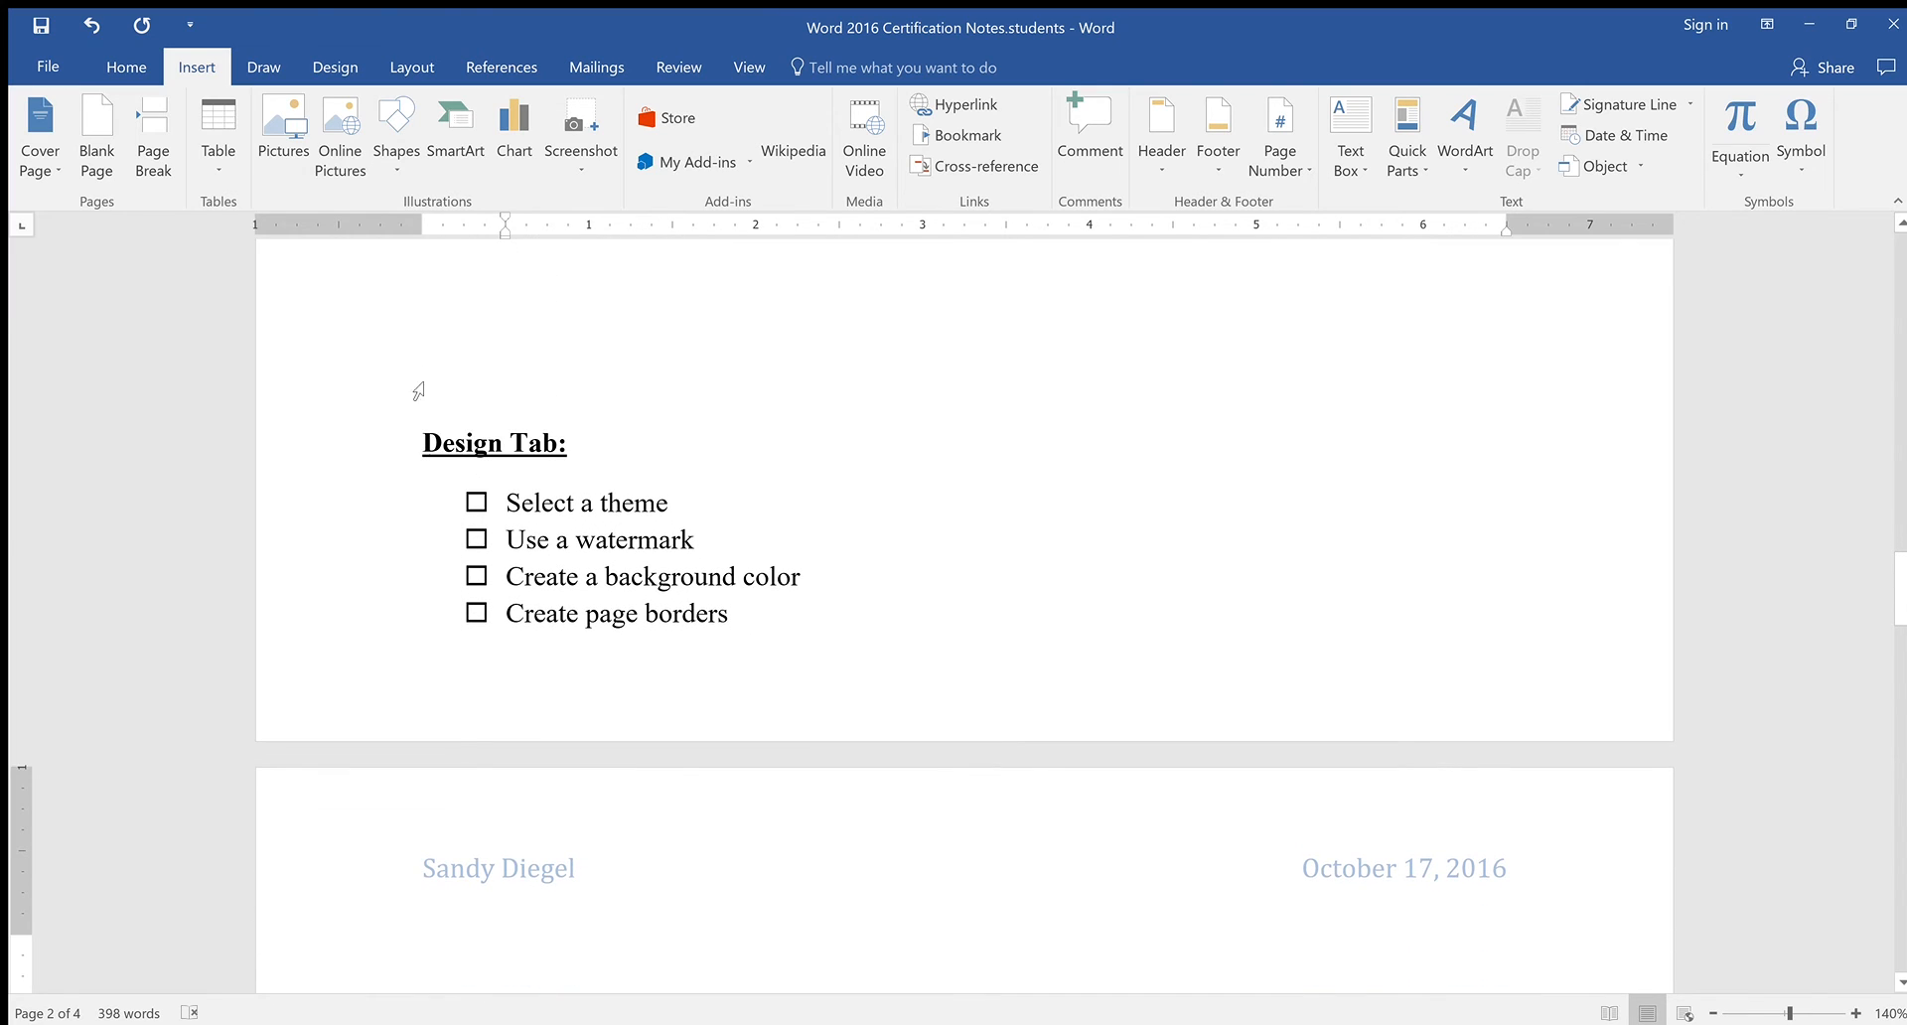
{"action": "scroll", "coordinate": [579, 605], "scroll_direction": "down", "scroll_amount": 5}
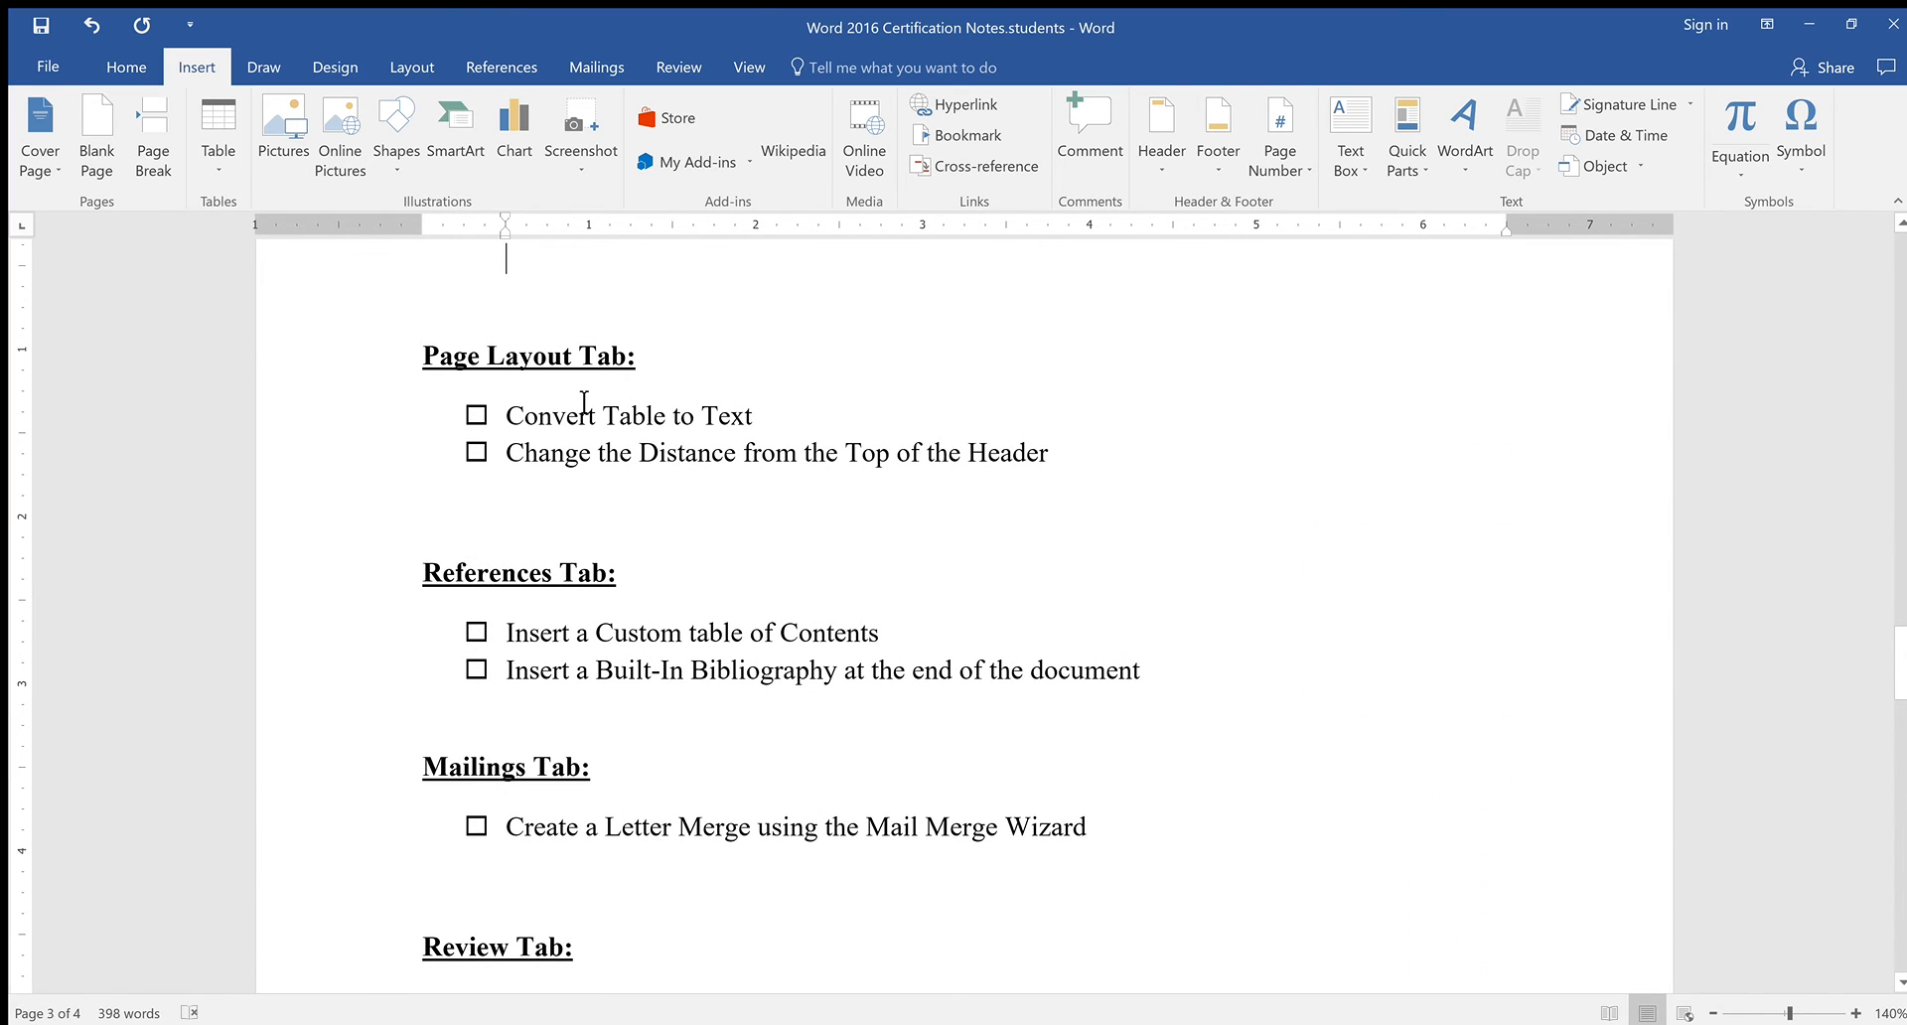
{"action": "scroll", "coordinate": [713, 478], "scroll_direction": "up", "scroll_amount": 12}
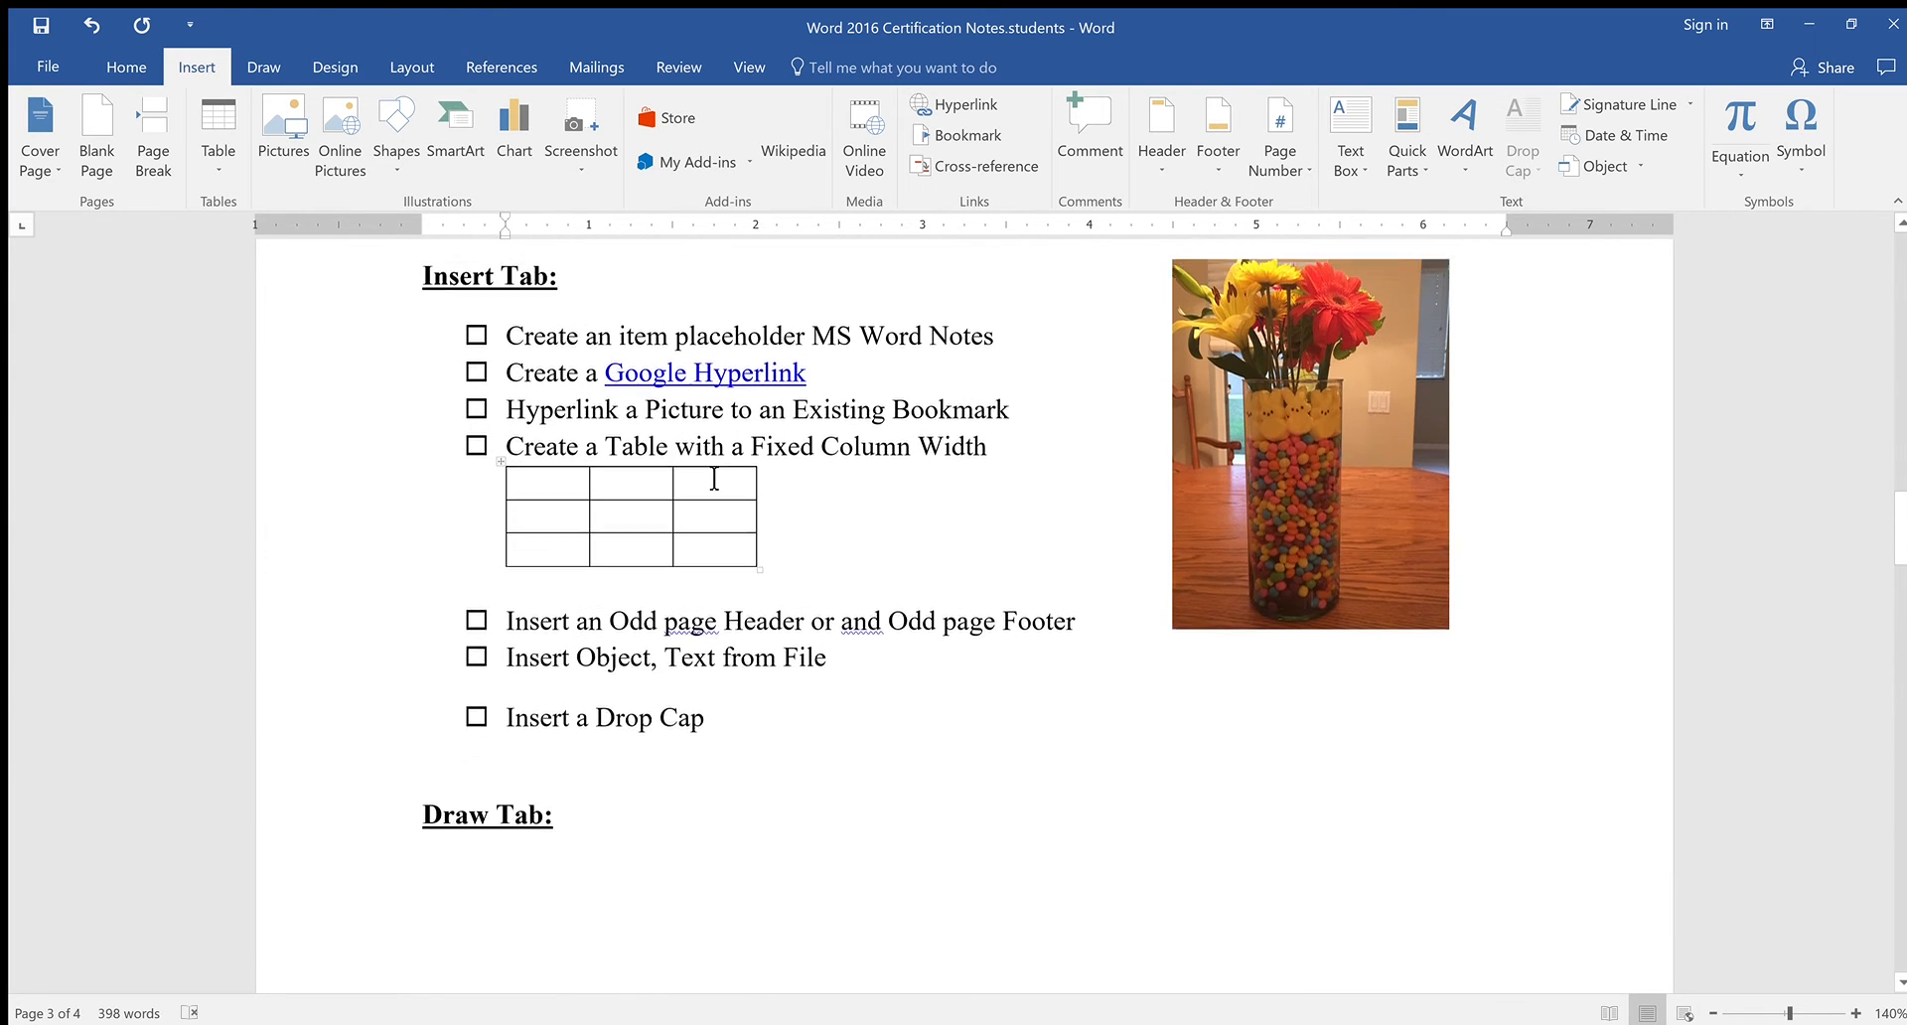
{"action": "scroll", "coordinate": [714, 478], "scroll_direction": "down", "scroll_amount": 2}
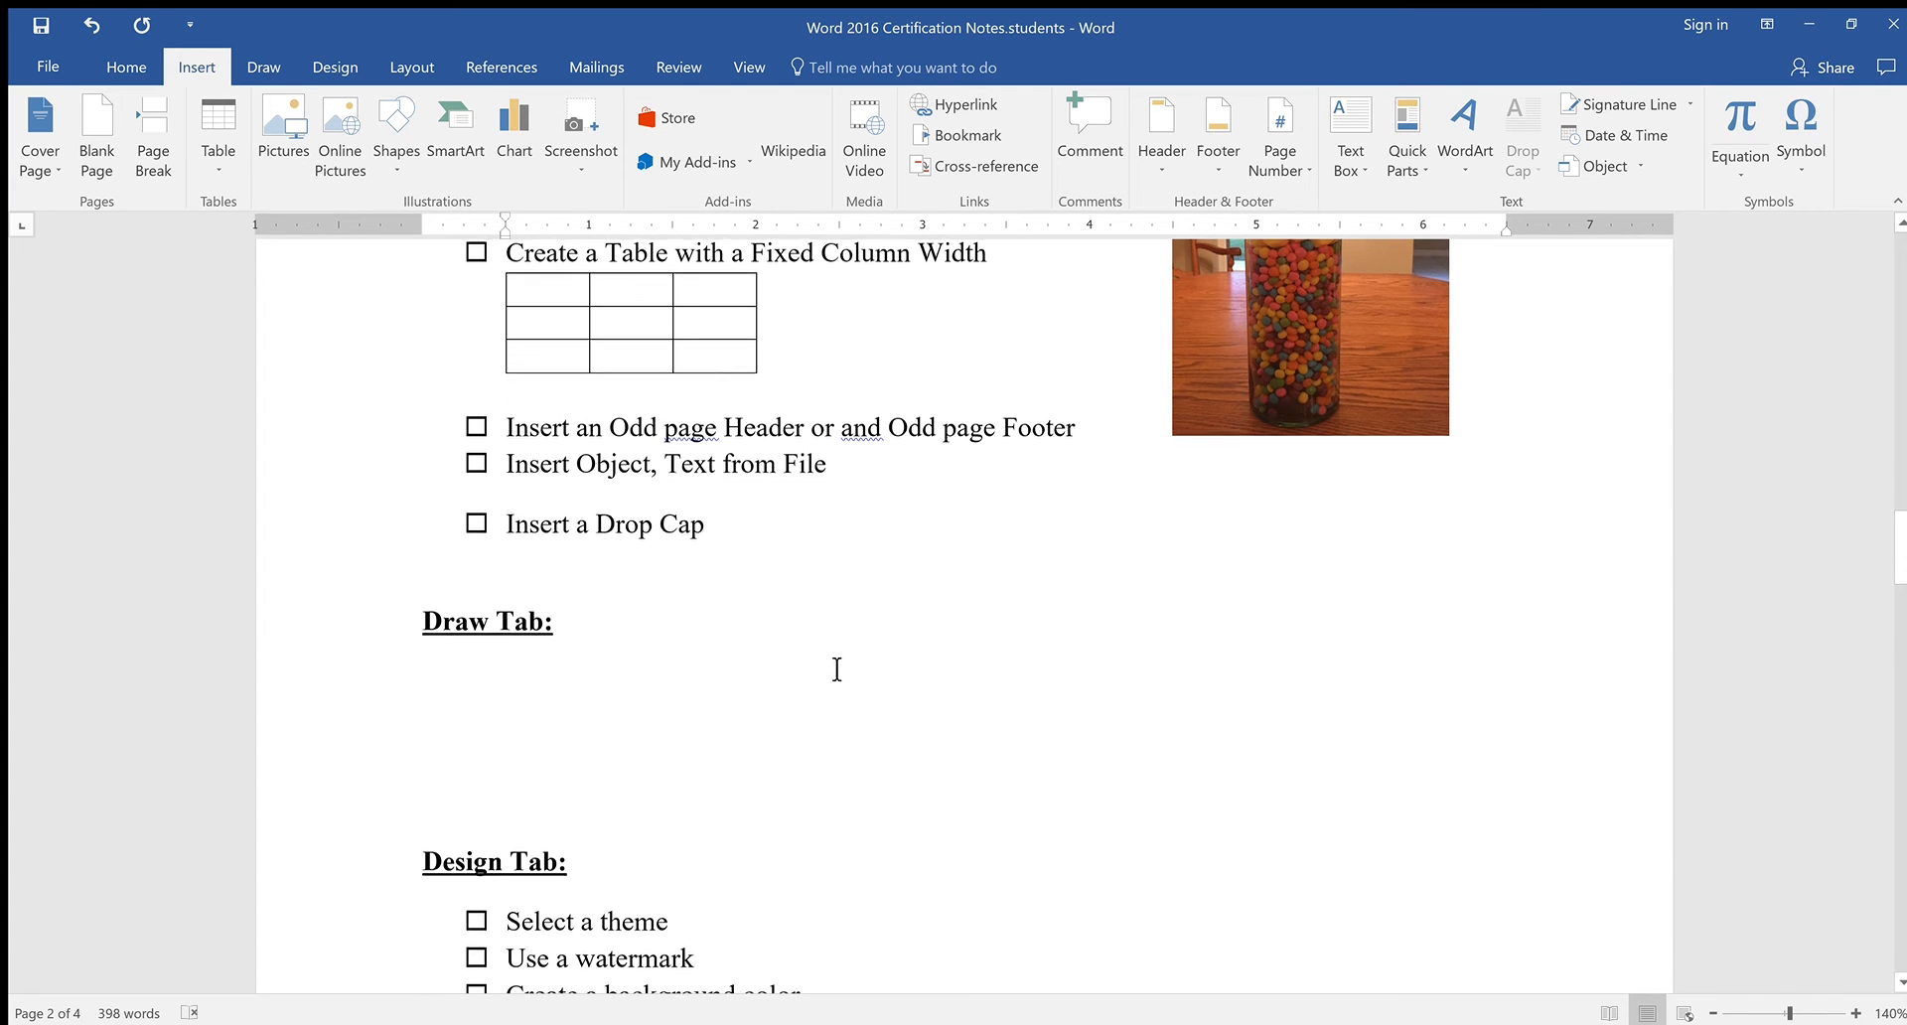
{"action": "scroll", "coordinate": [838, 669], "scroll_direction": "up", "scroll_amount": 5}
{"action": "scroll", "coordinate": [844, 671], "scroll_direction": "down", "scroll_amount": 1}
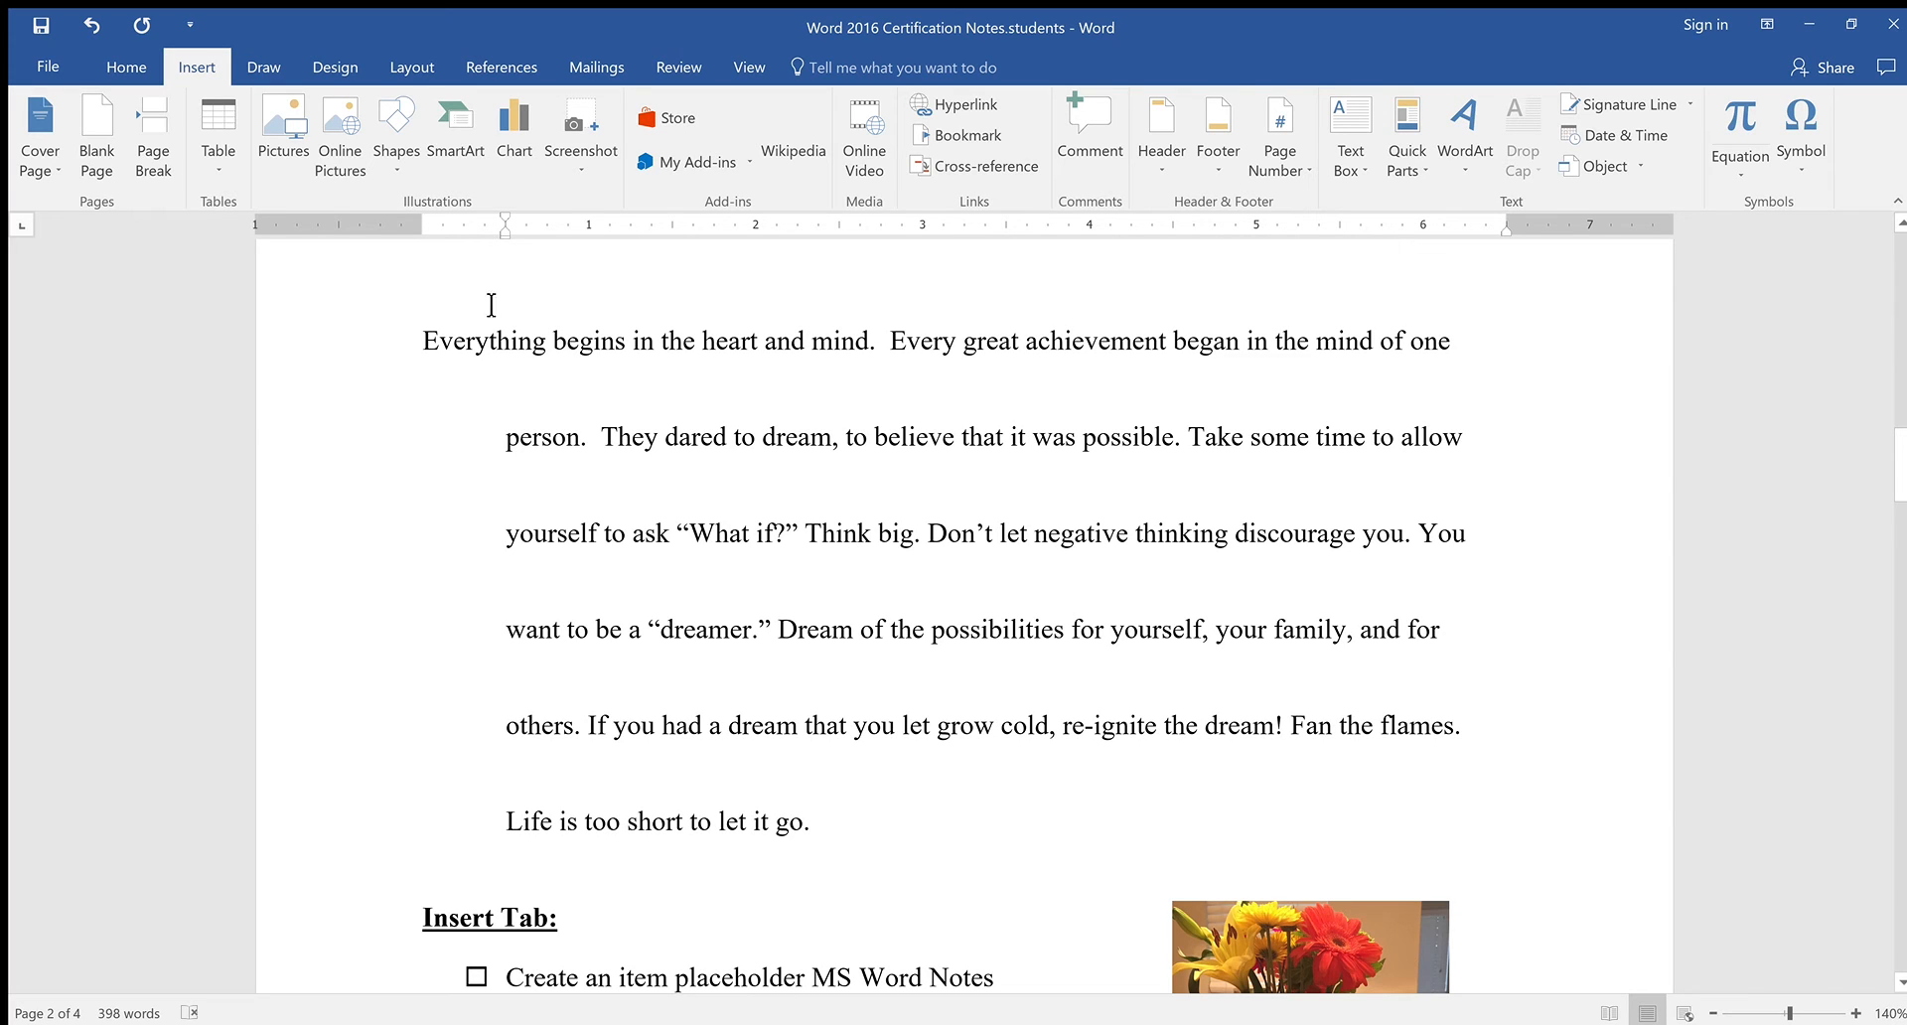
Make the paragraph's opening E a Dropped drop cap, then change it to In margin
{"action": "left_click_drag", "start_coordinate": [433, 342], "coordinate": [450, 348]}
{"action": "double_click", "coordinate": [593, 457]}
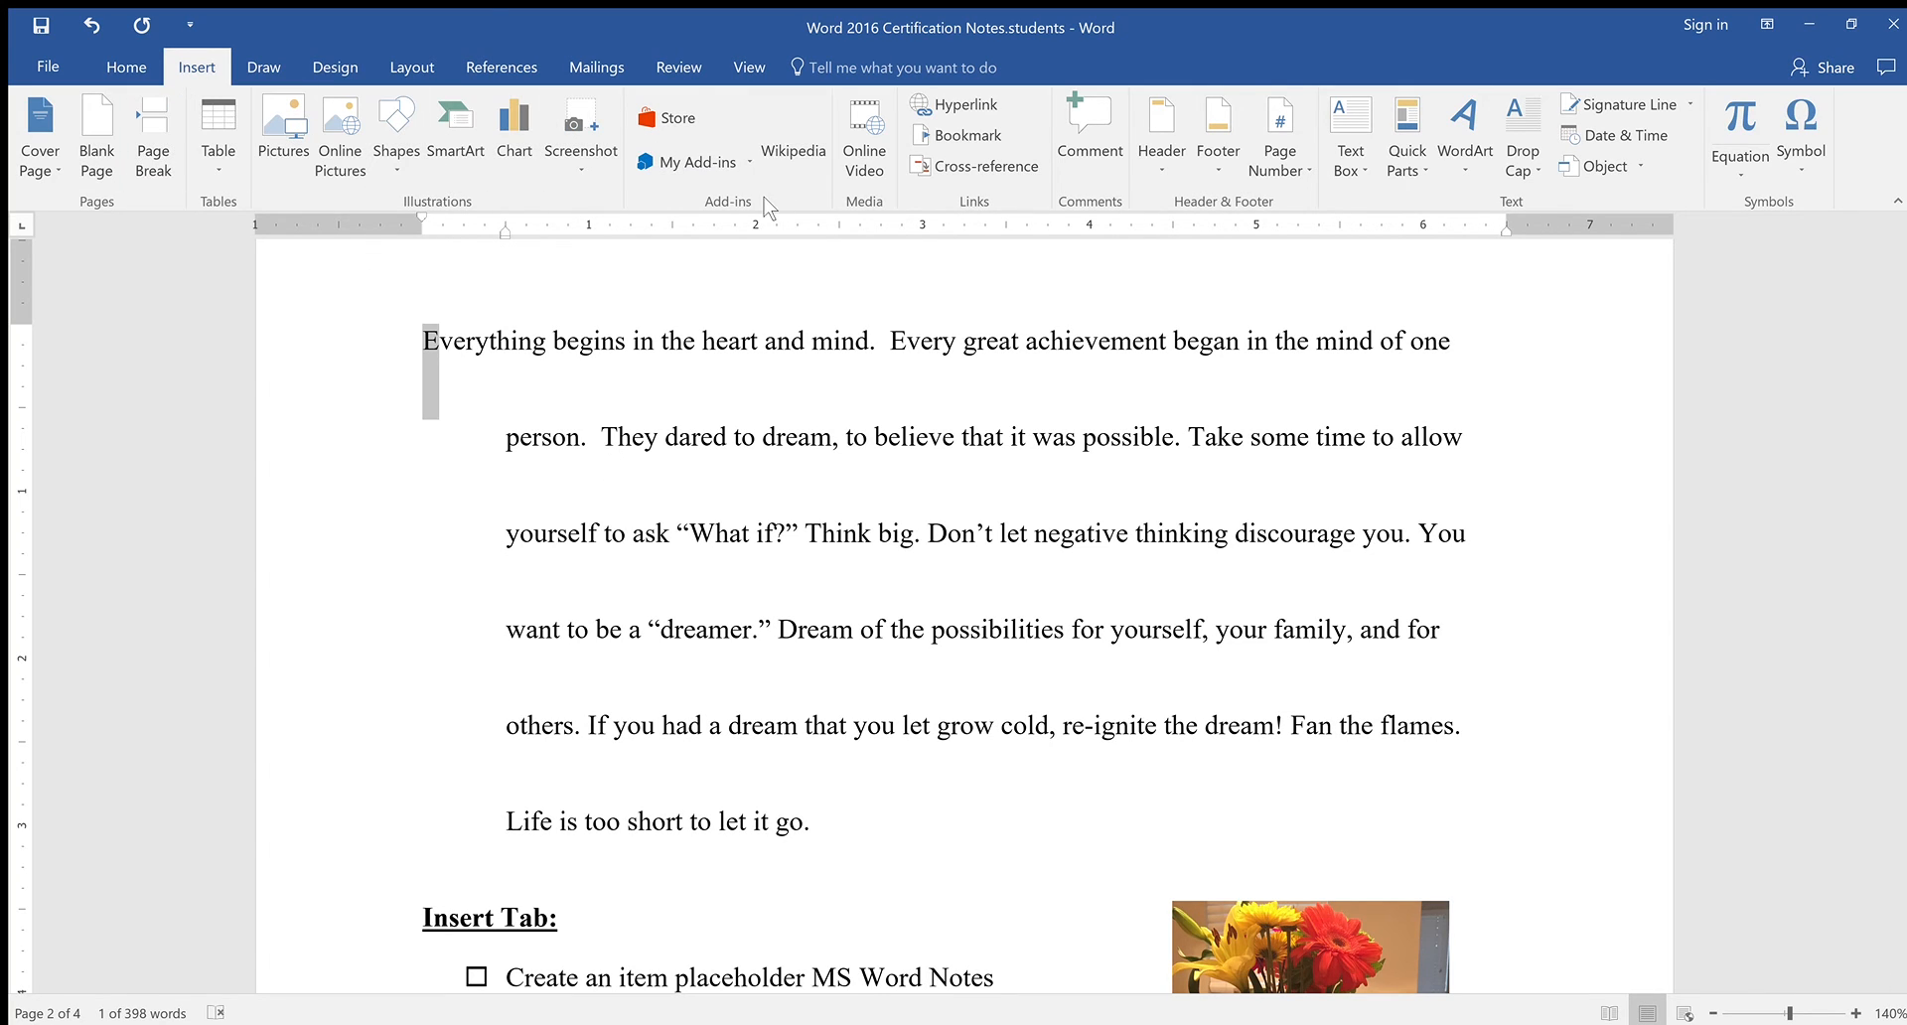
{"action": "left_click", "coordinate": [1540, 164]}
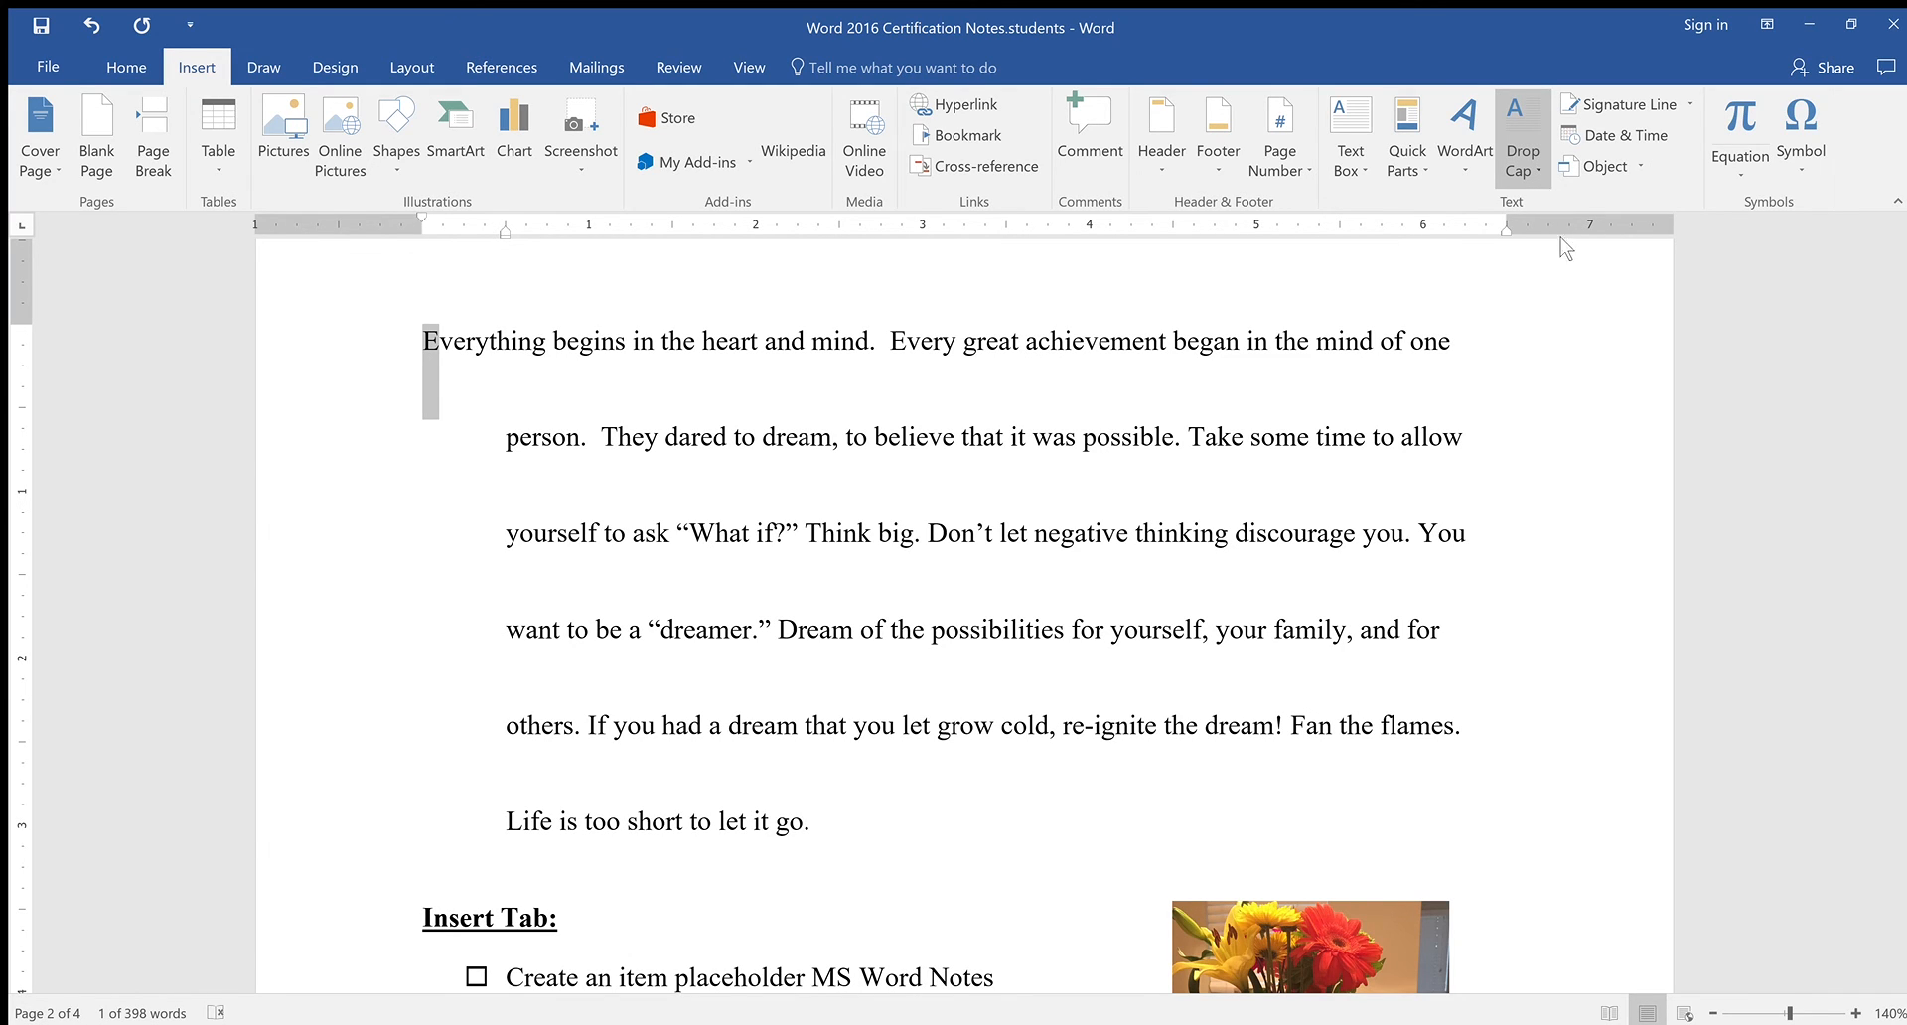
{"action": "left_click", "coordinate": [1567, 257]}
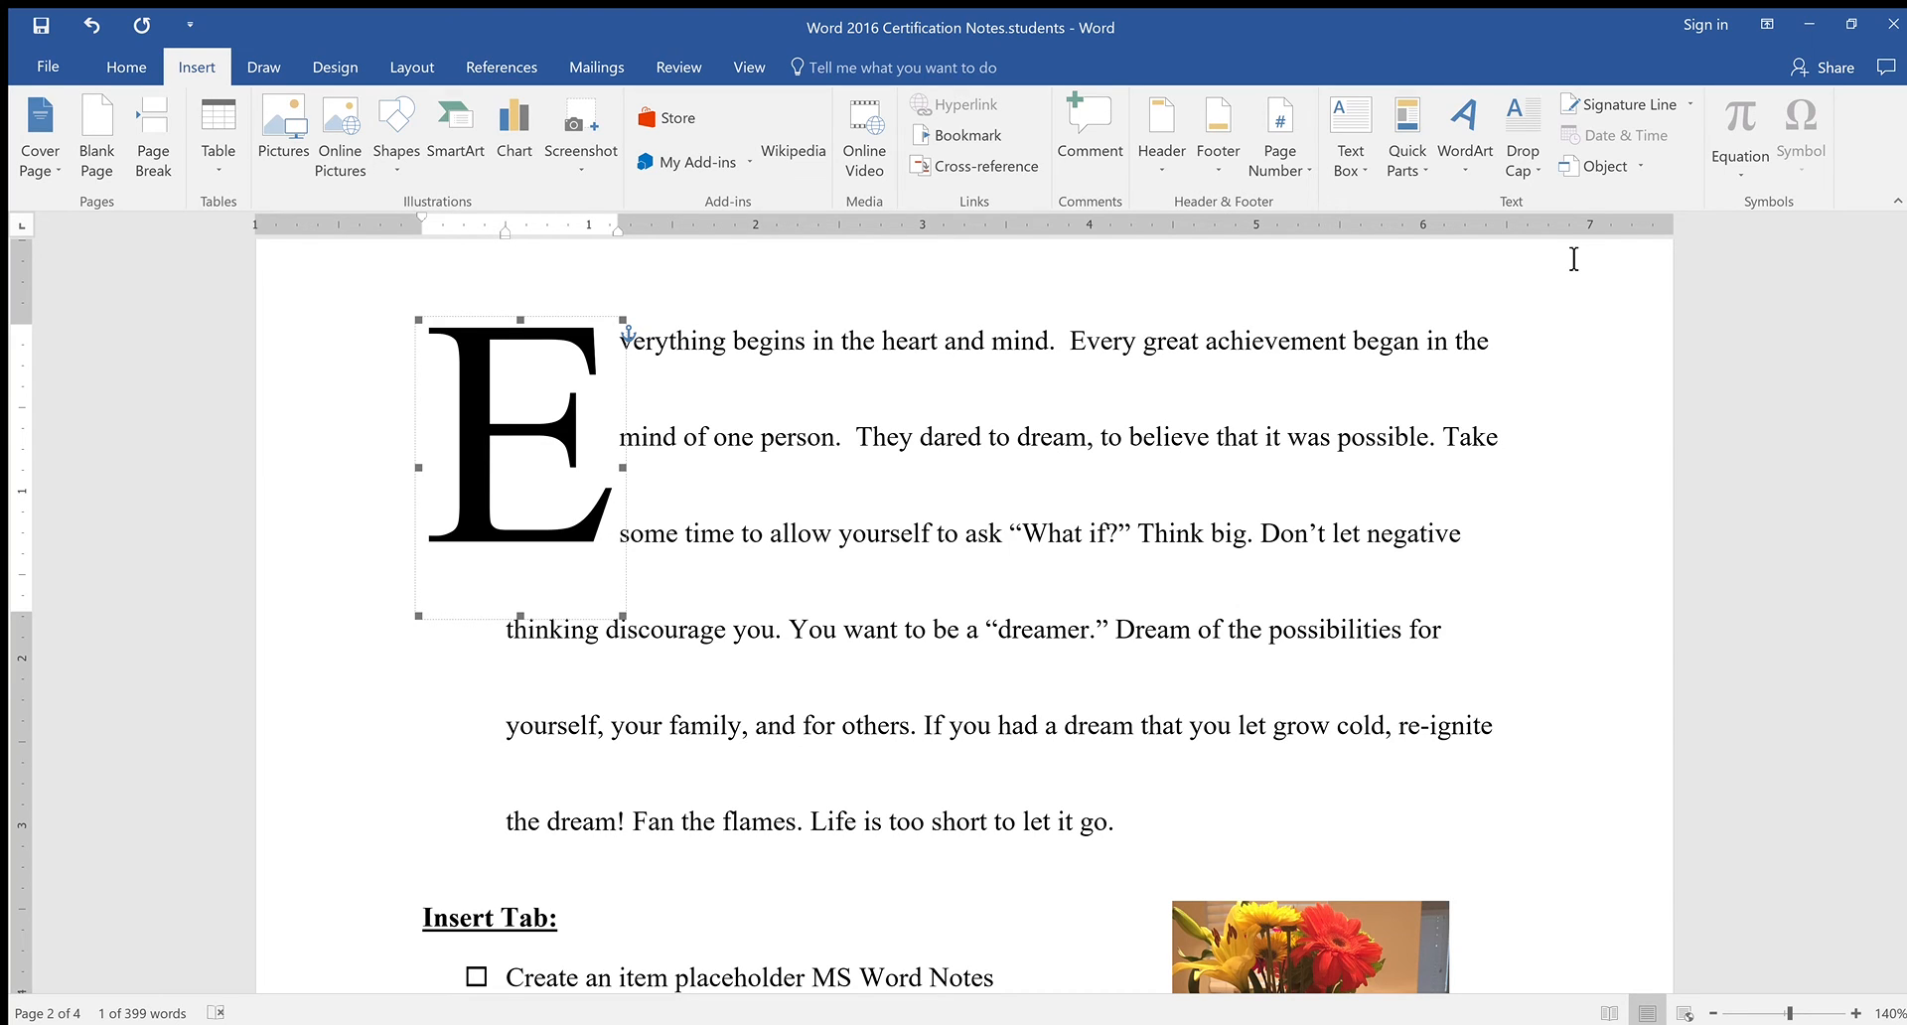
{"action": "left_click", "coordinate": [1531, 159]}
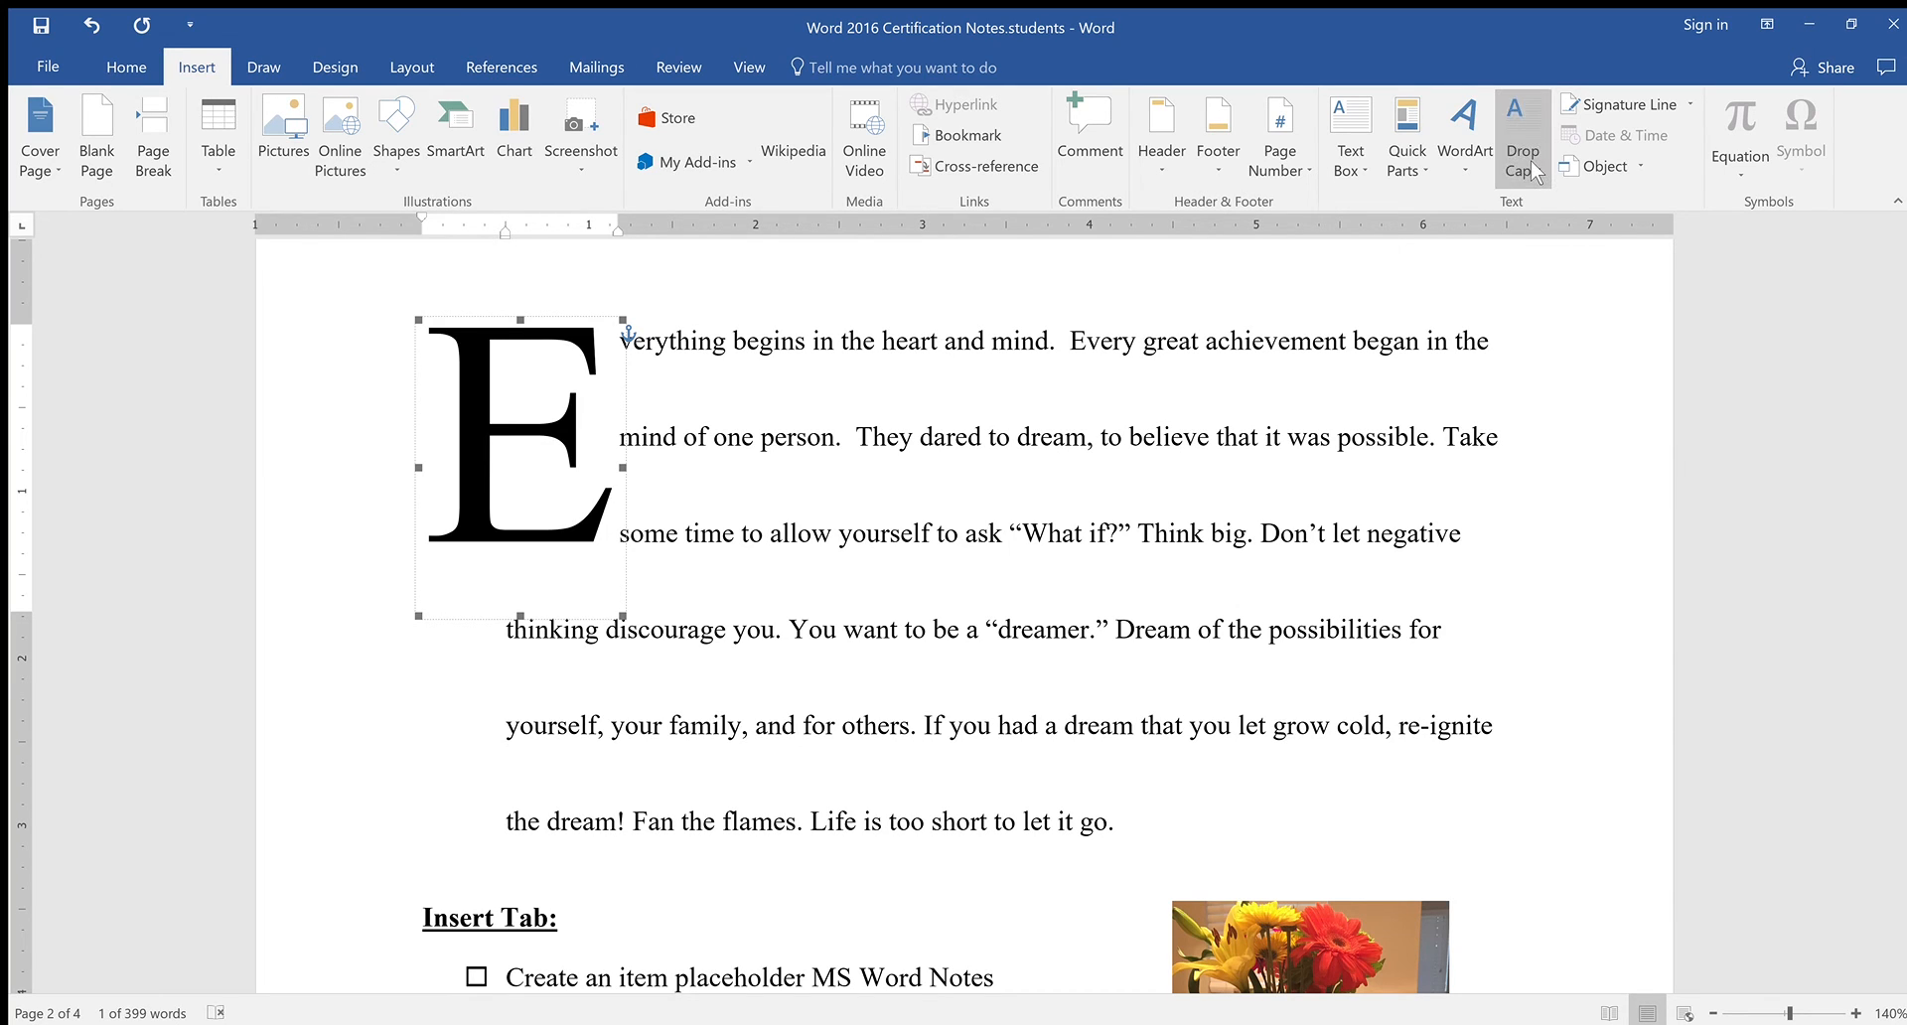
{"action": "left_click", "coordinate": [1564, 312]}
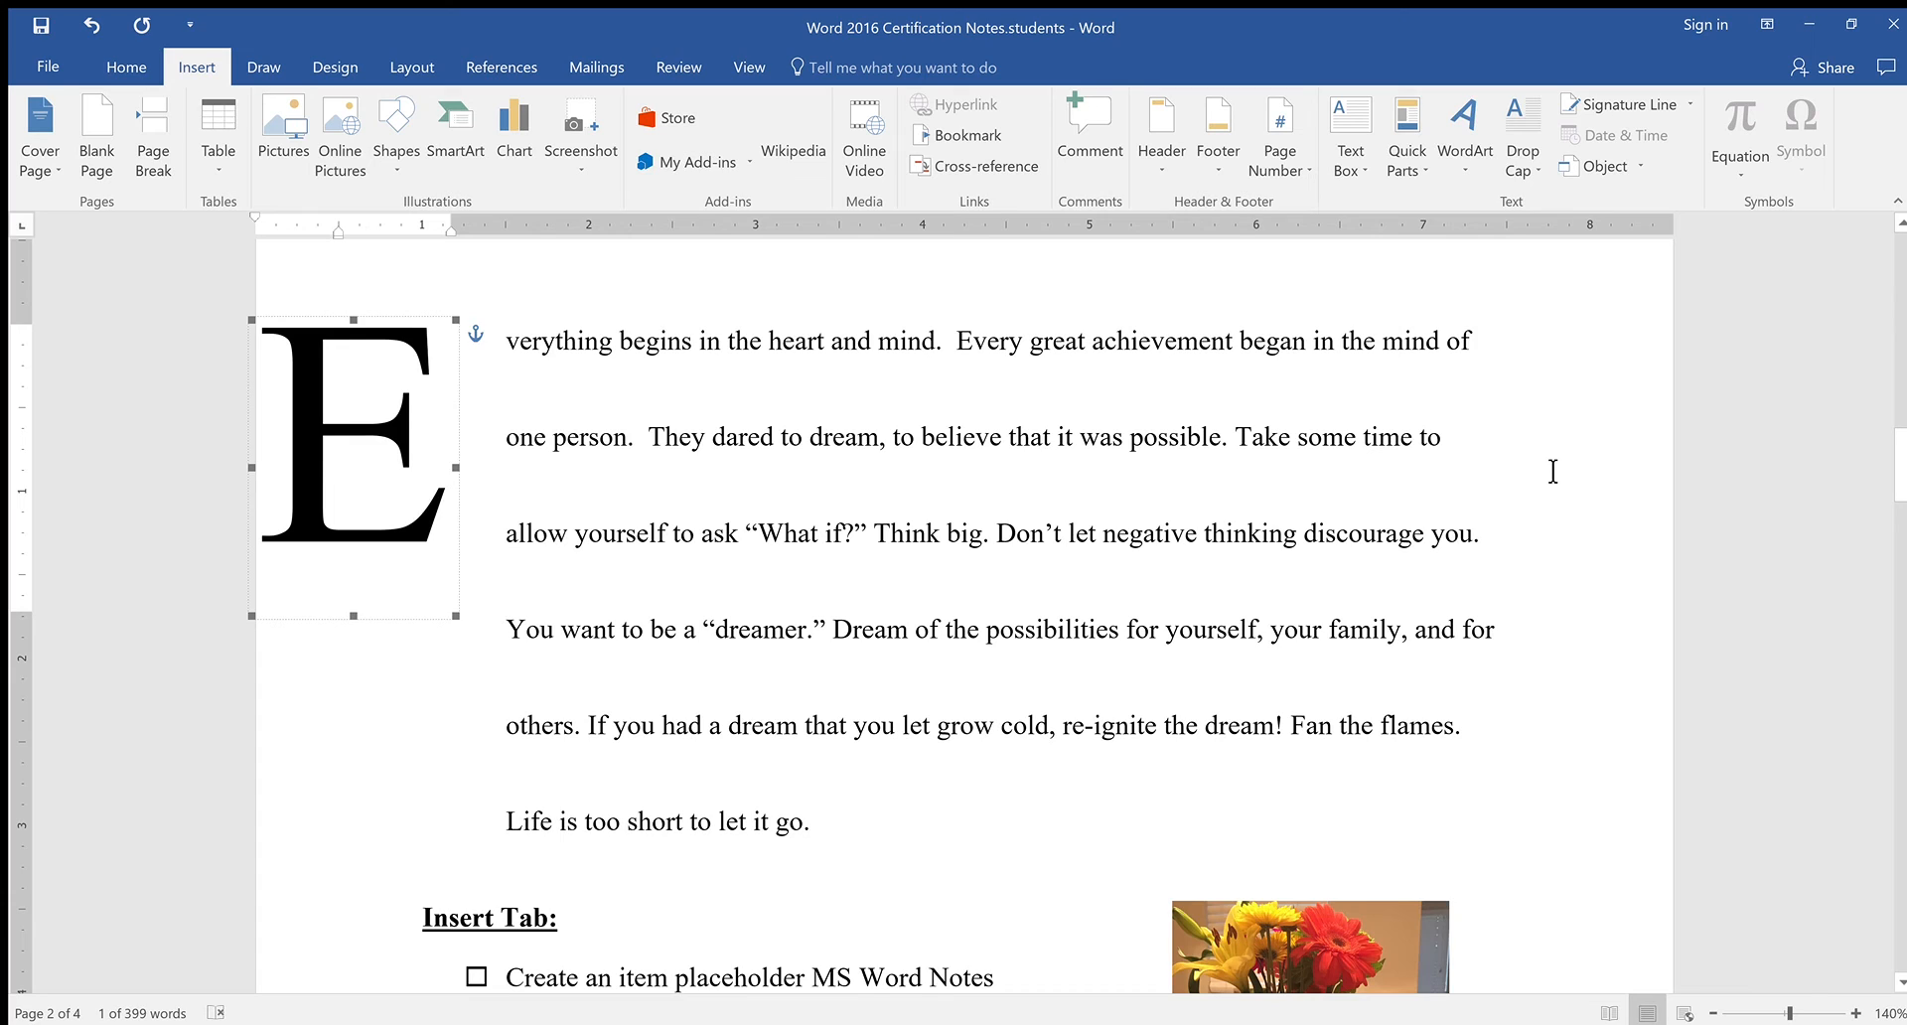
Switch the E drop cap from In margin to Dropped, spanning three lines inside the paragraph
{"action": "left_click", "coordinate": [1553, 472]}
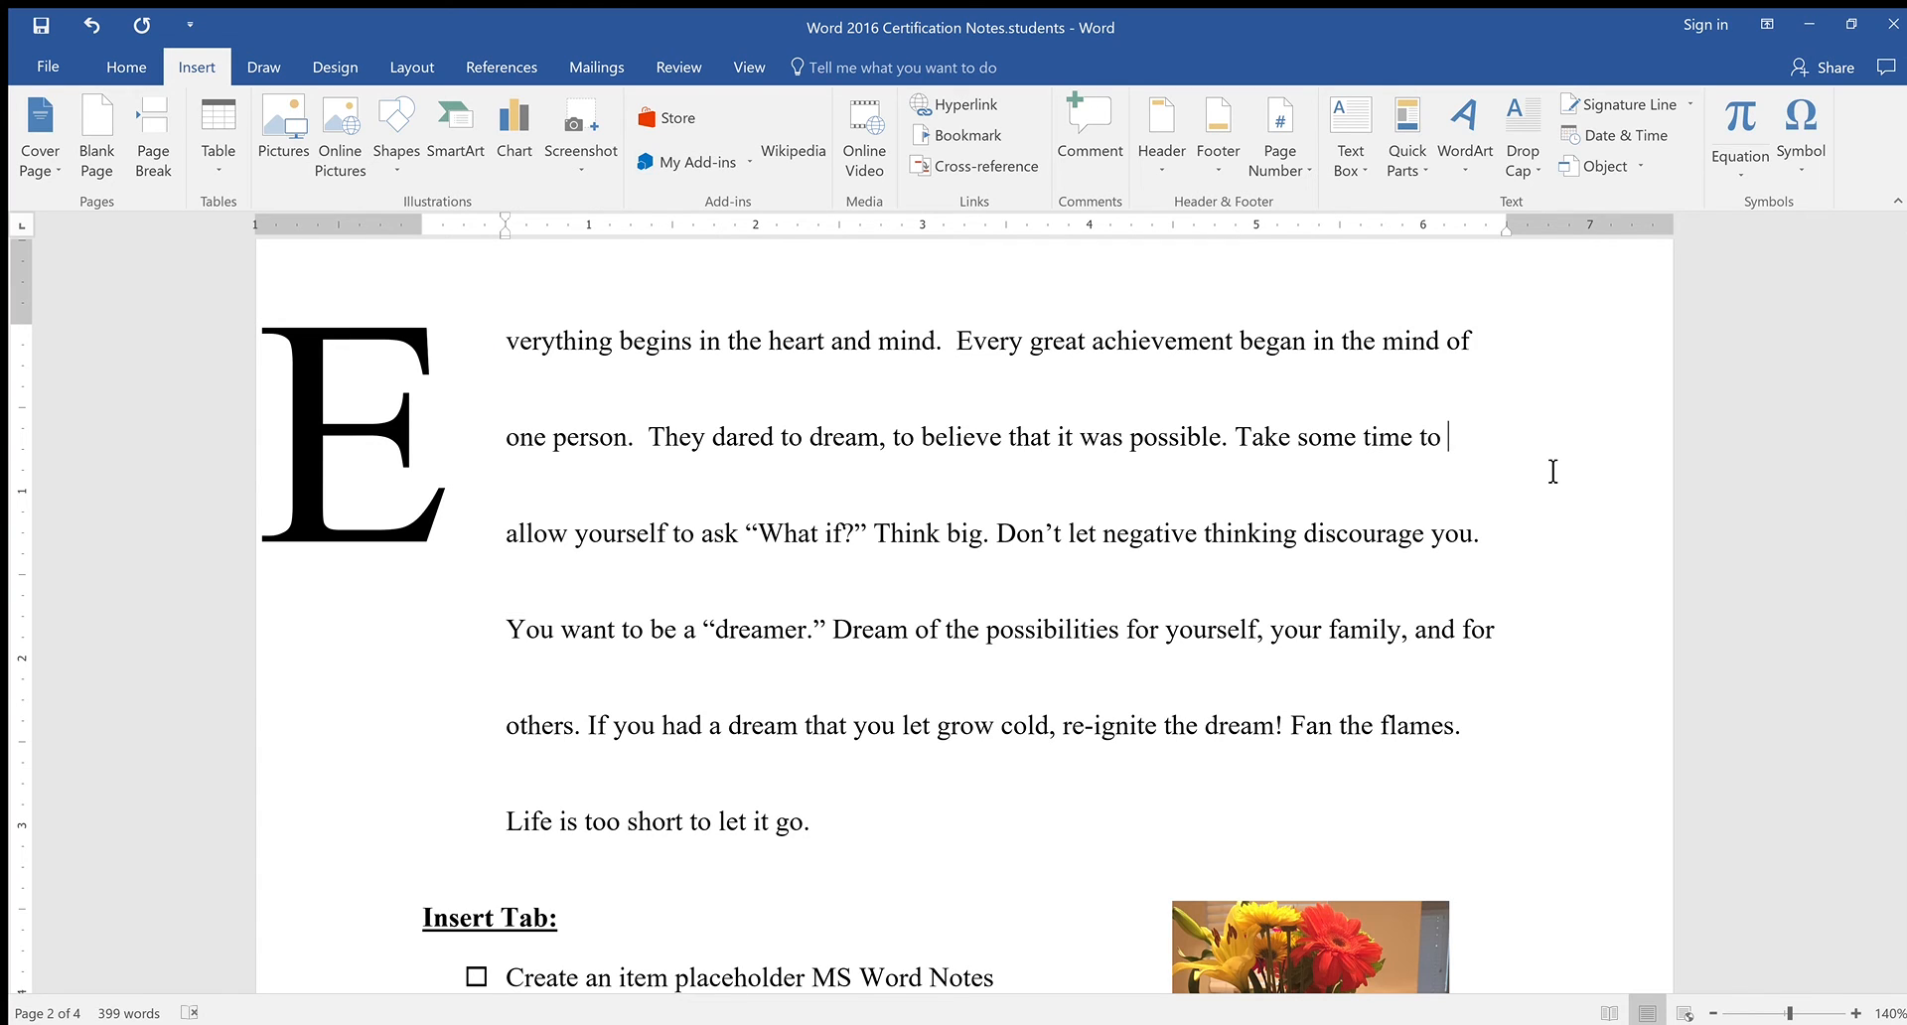
{"action": "left_click", "coordinate": [433, 397]}
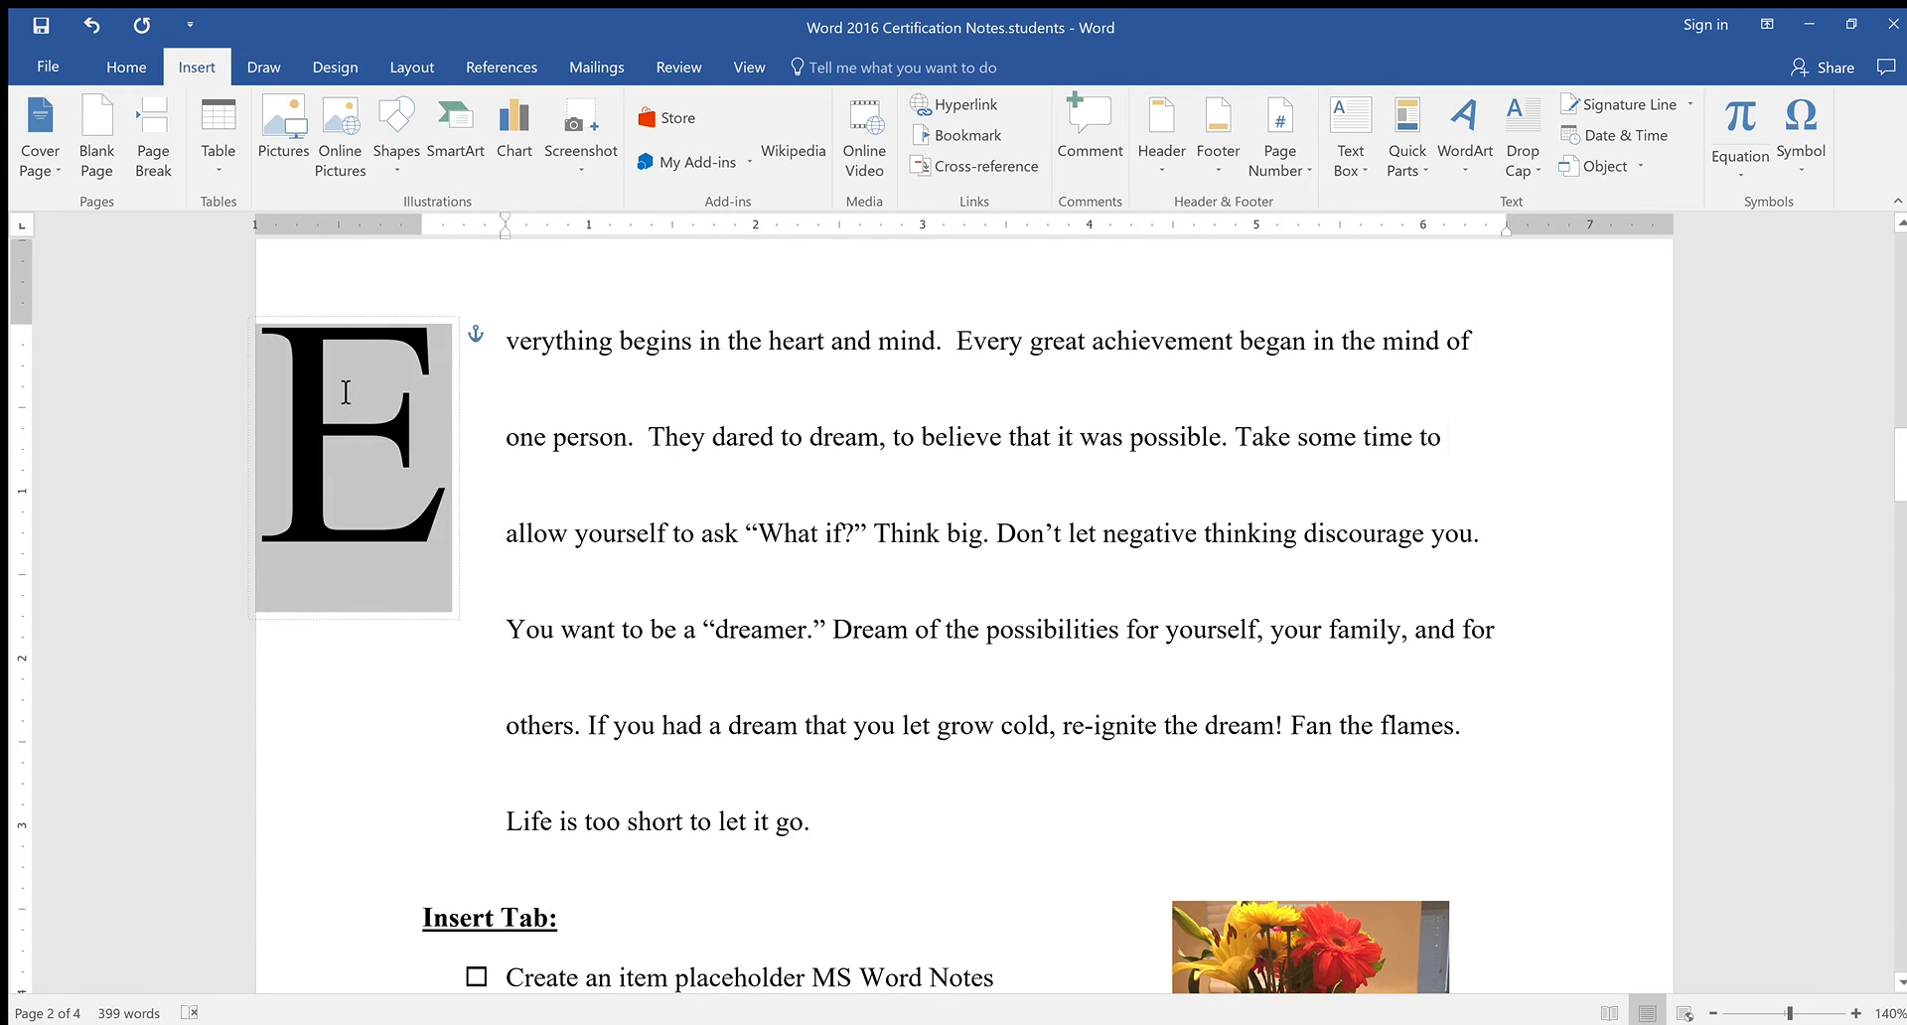
{"action": "left_click", "coordinate": [1529, 171]}
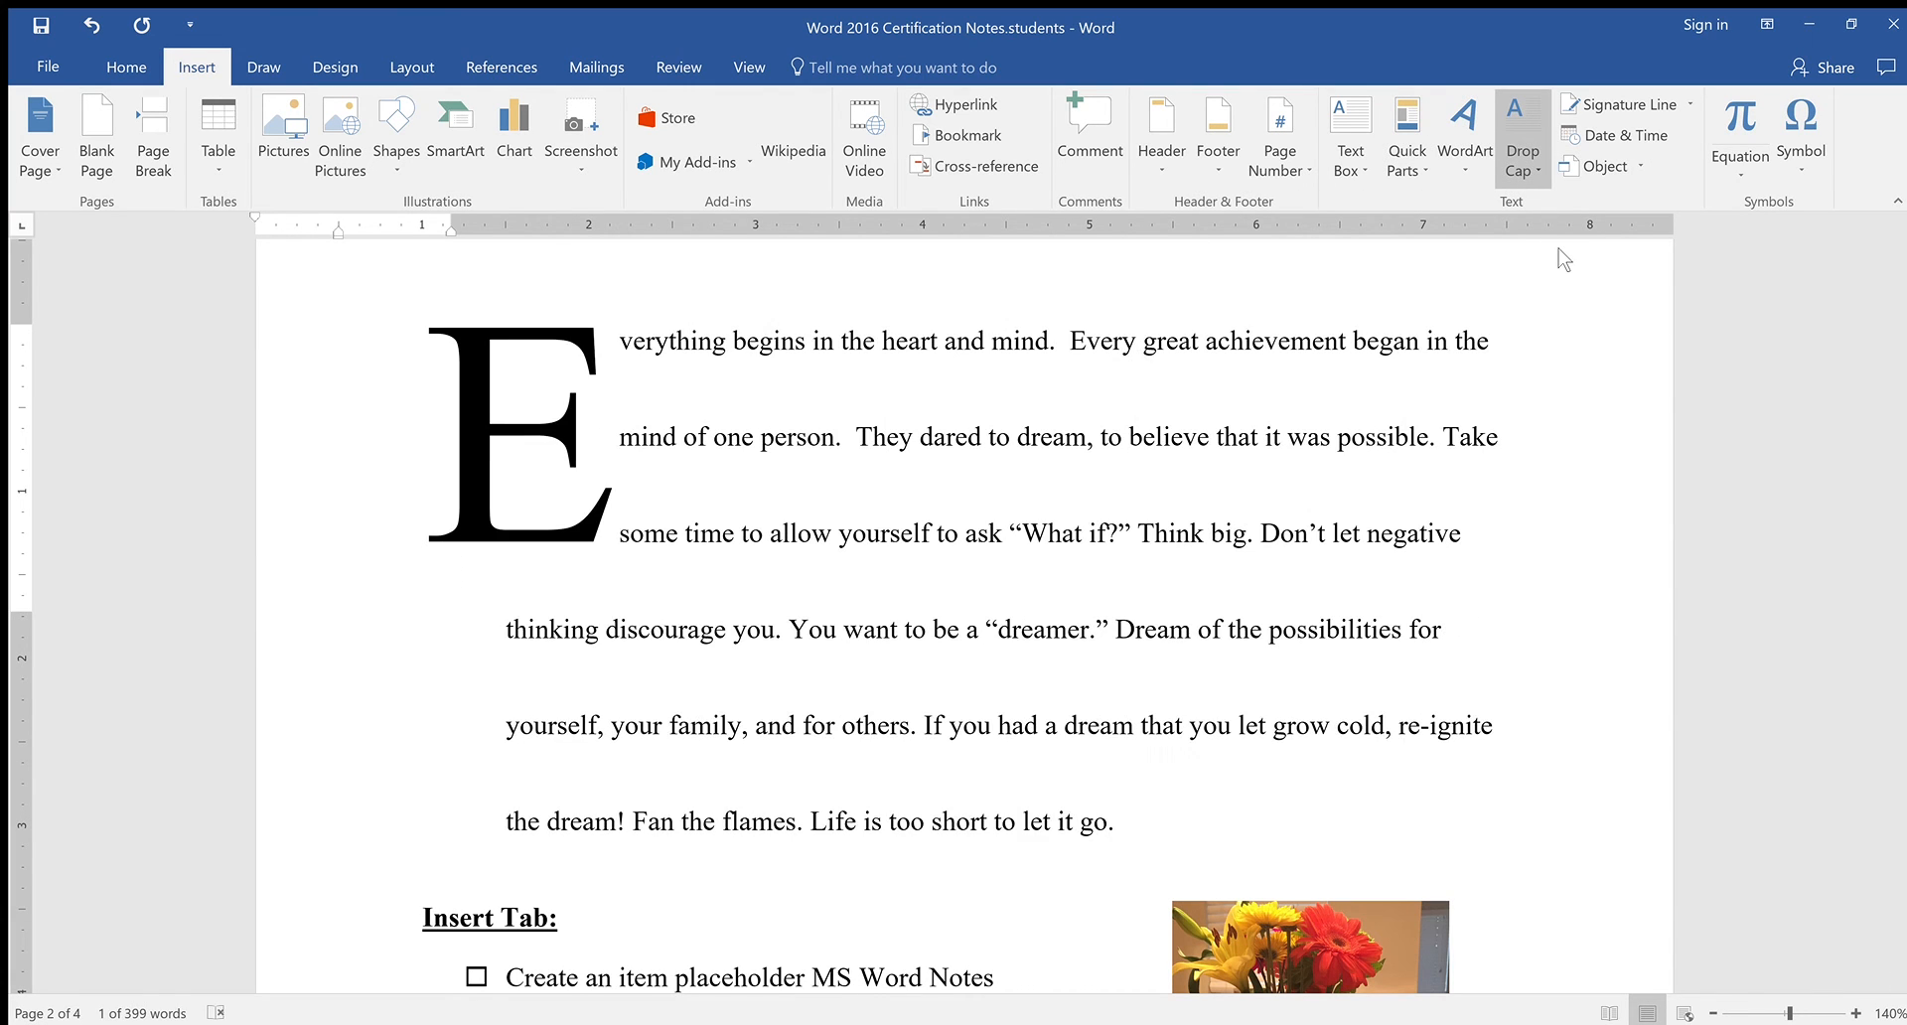
{"action": "left_click", "coordinate": [1579, 332]}
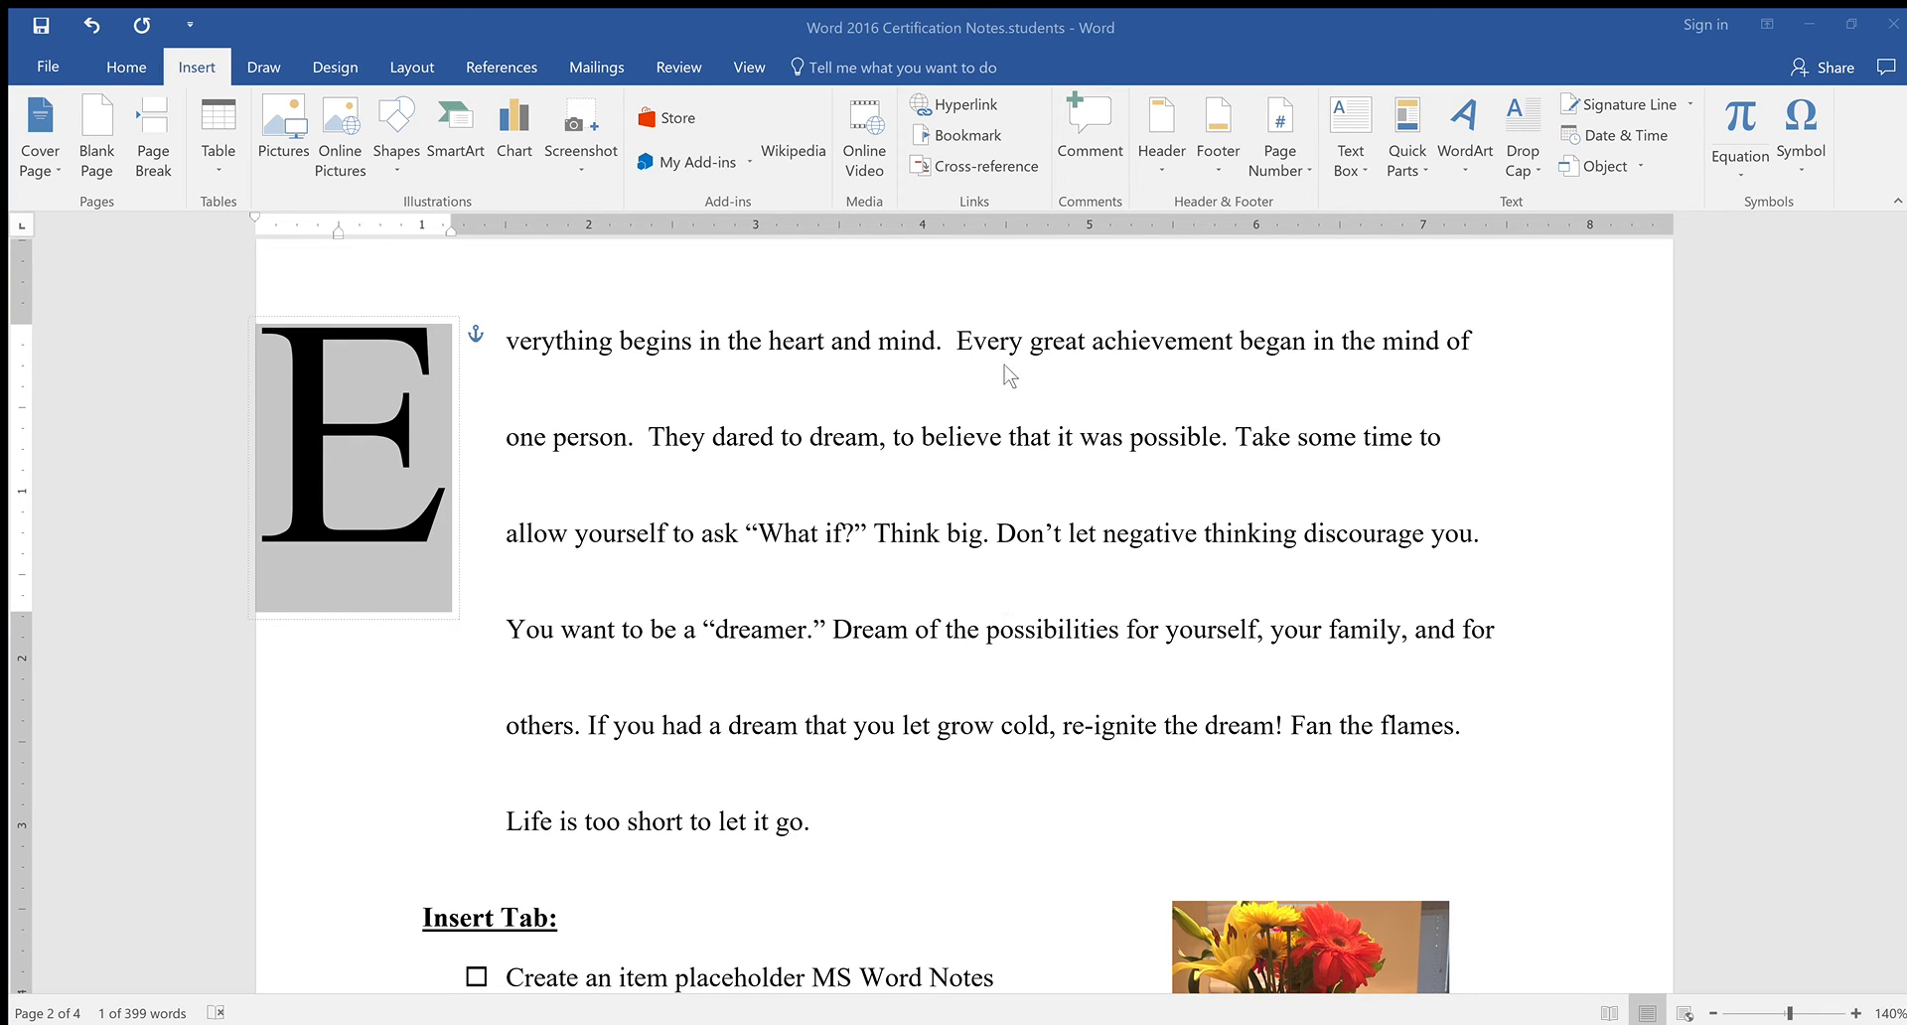
{"action": "left_click", "coordinate": [1069, 325]}
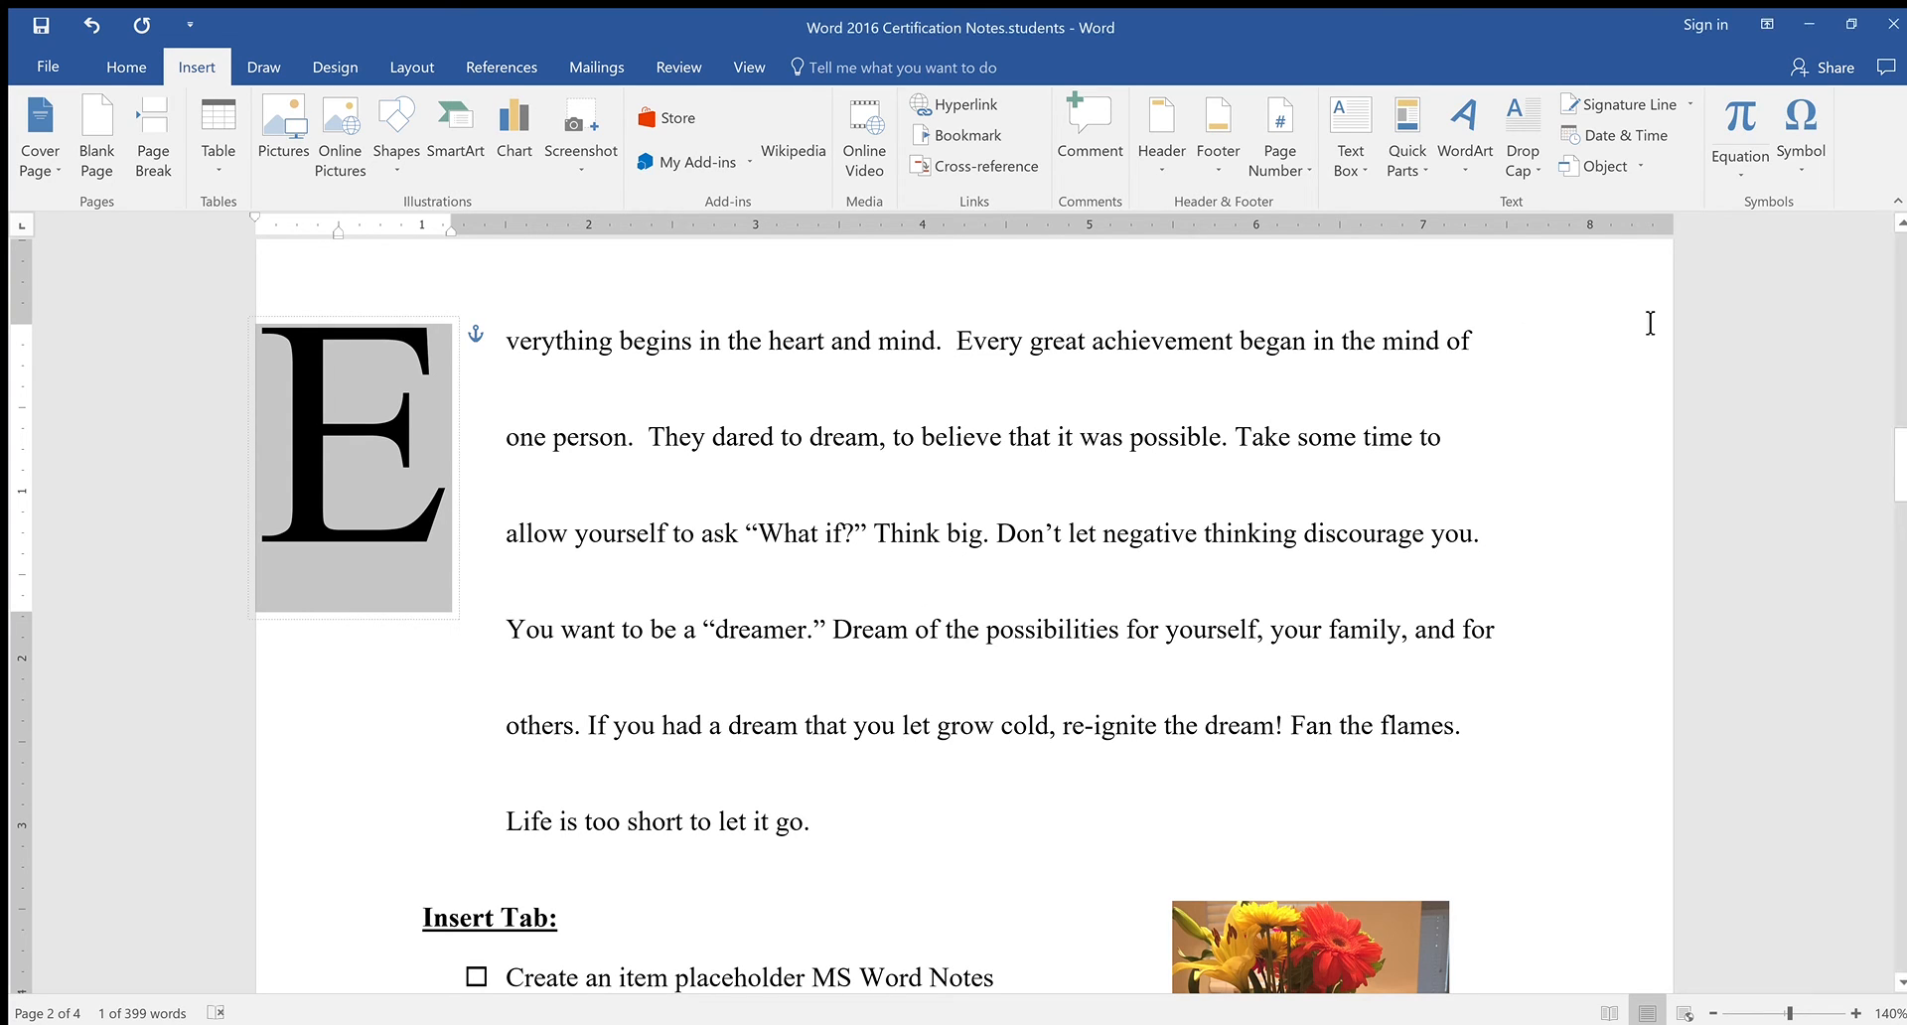
{"action": "left_click", "coordinate": [1534, 171]}
{"action": "left_click", "coordinate": [1568, 255]}
{"action": "left_click", "coordinate": [1661, 465]}
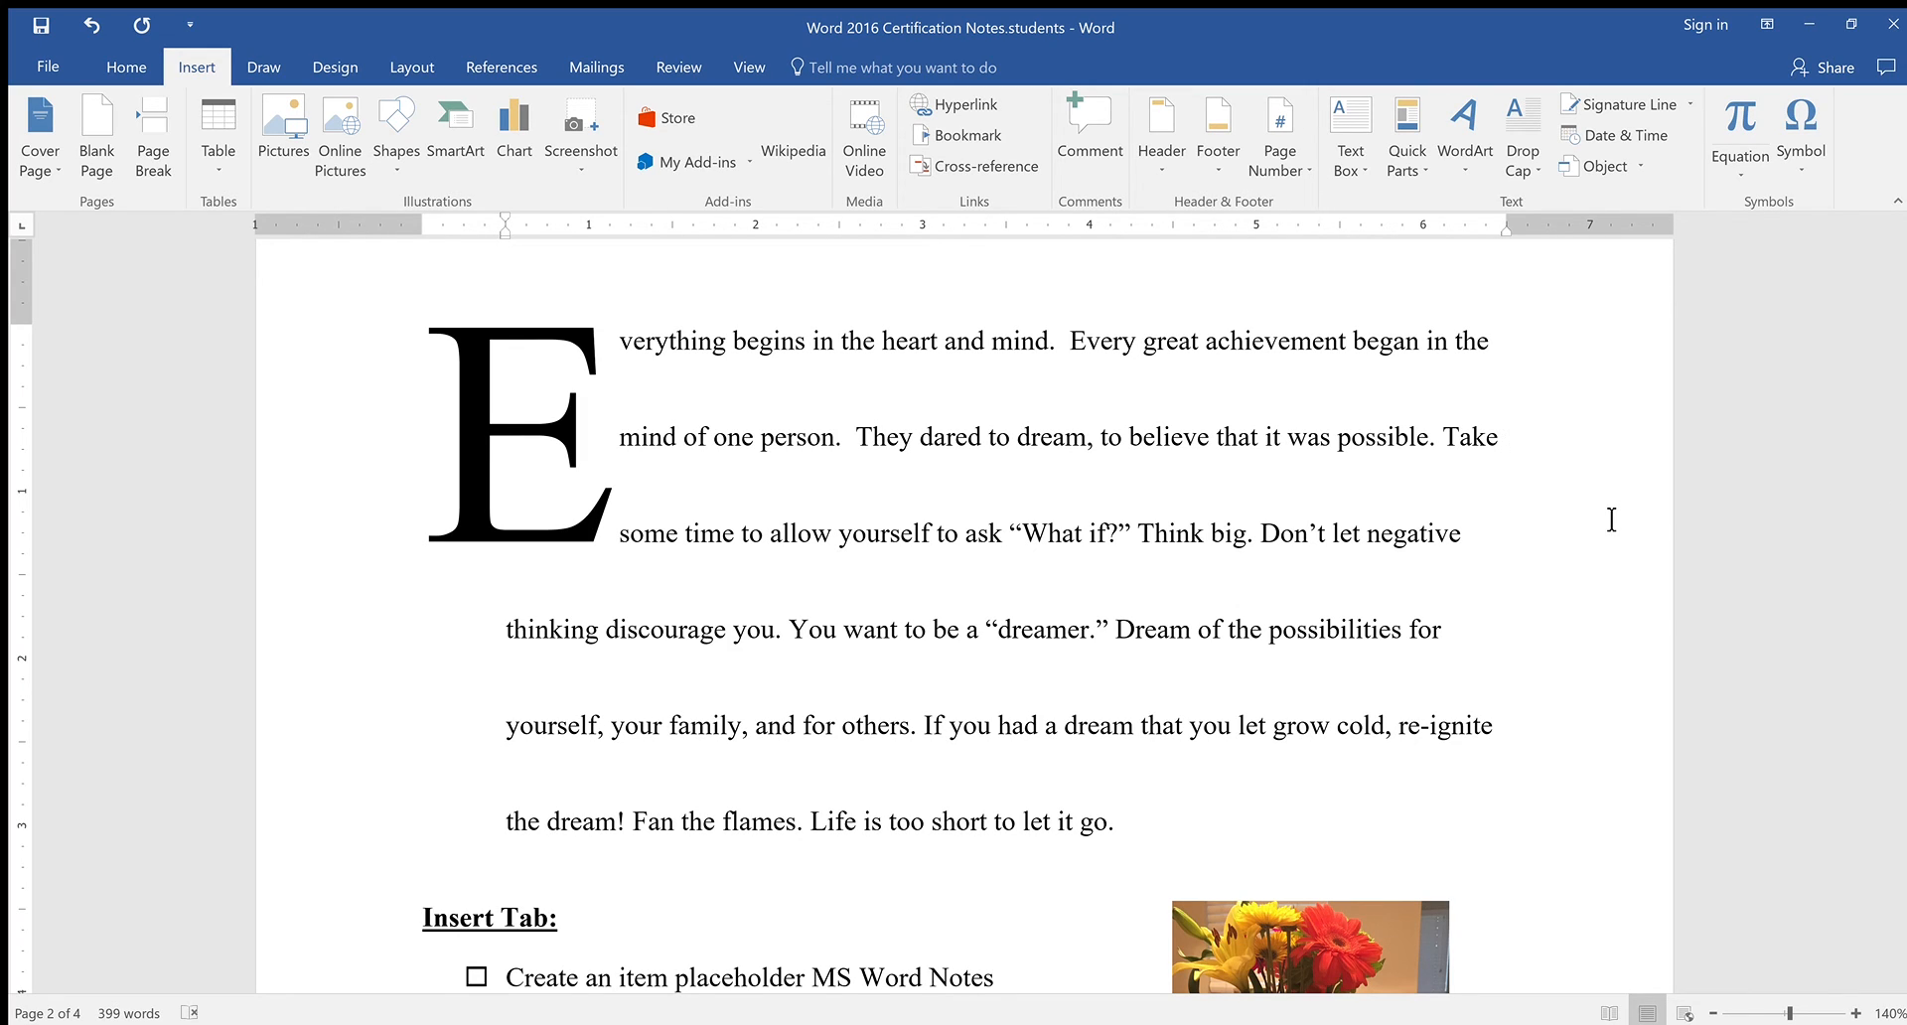
{"action": "scroll", "coordinate": [1590, 492], "scroll_direction": "up", "scroll_amount": 1}
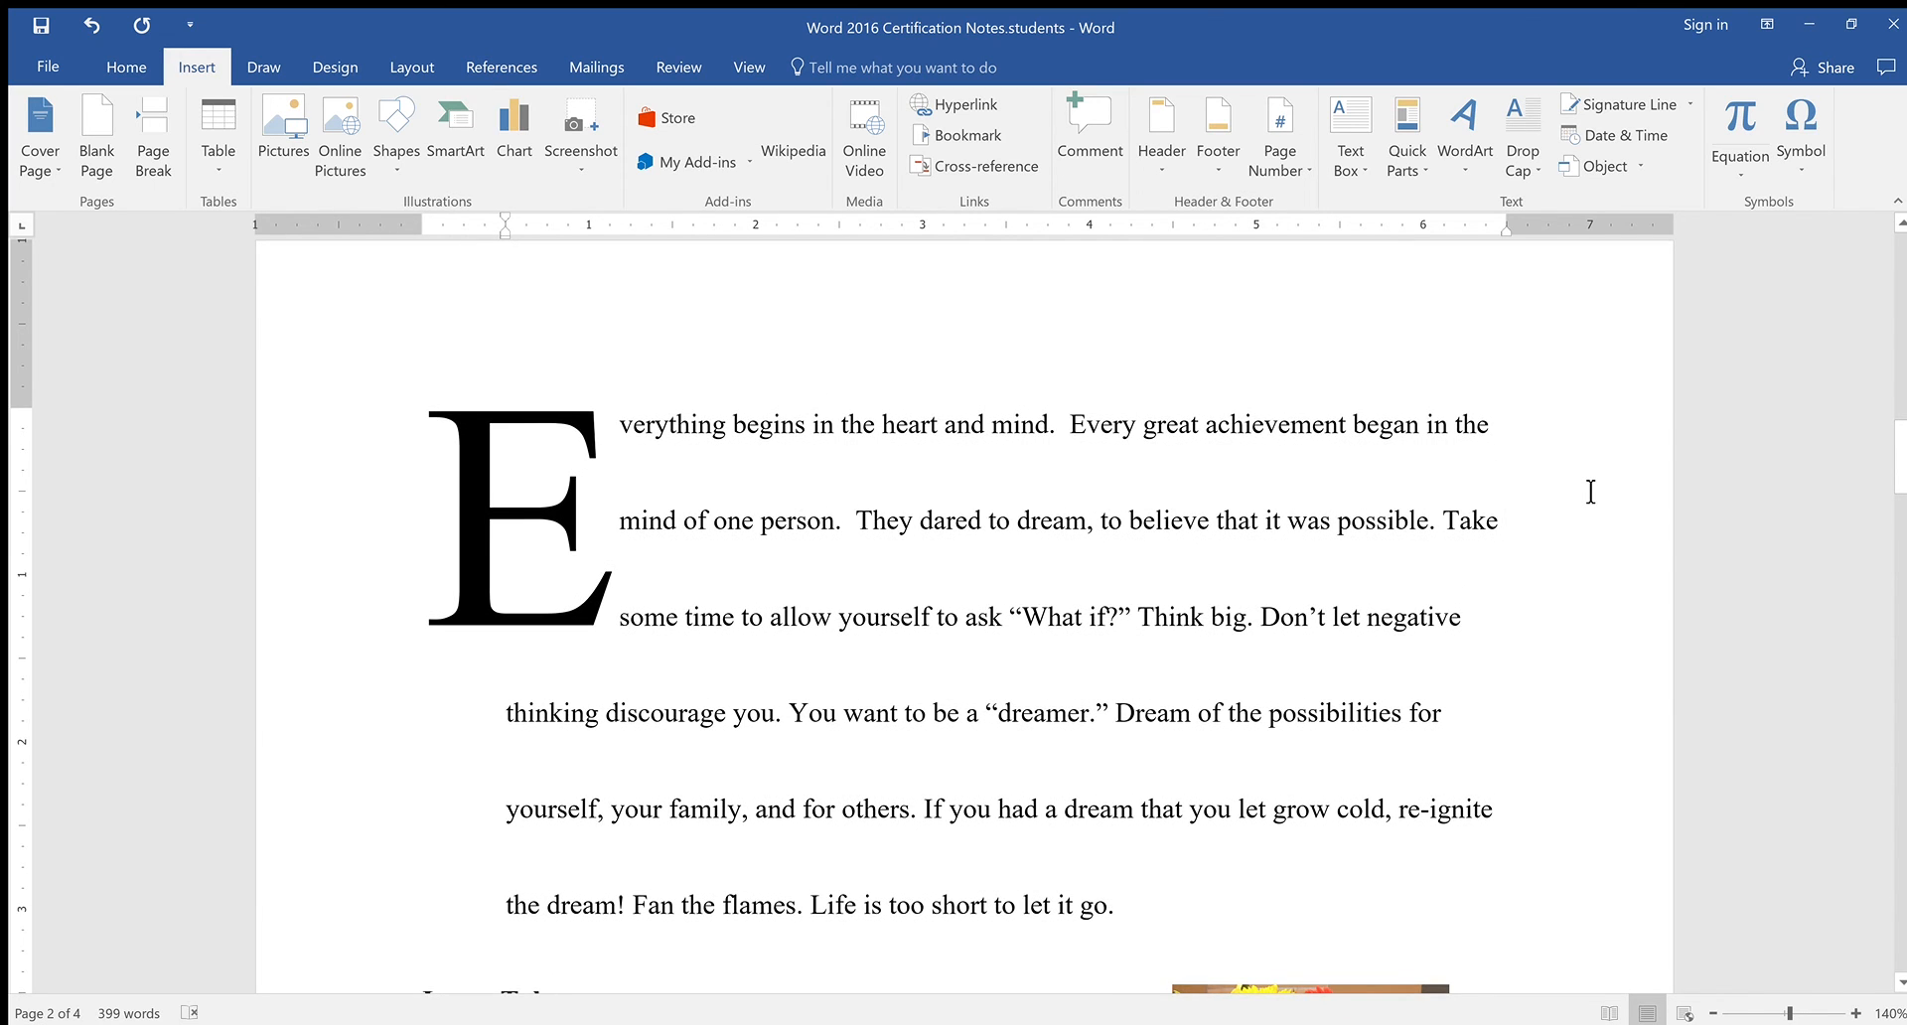
{"action": "scroll", "coordinate": [1591, 492], "scroll_direction": "down", "scroll_amount": 10}
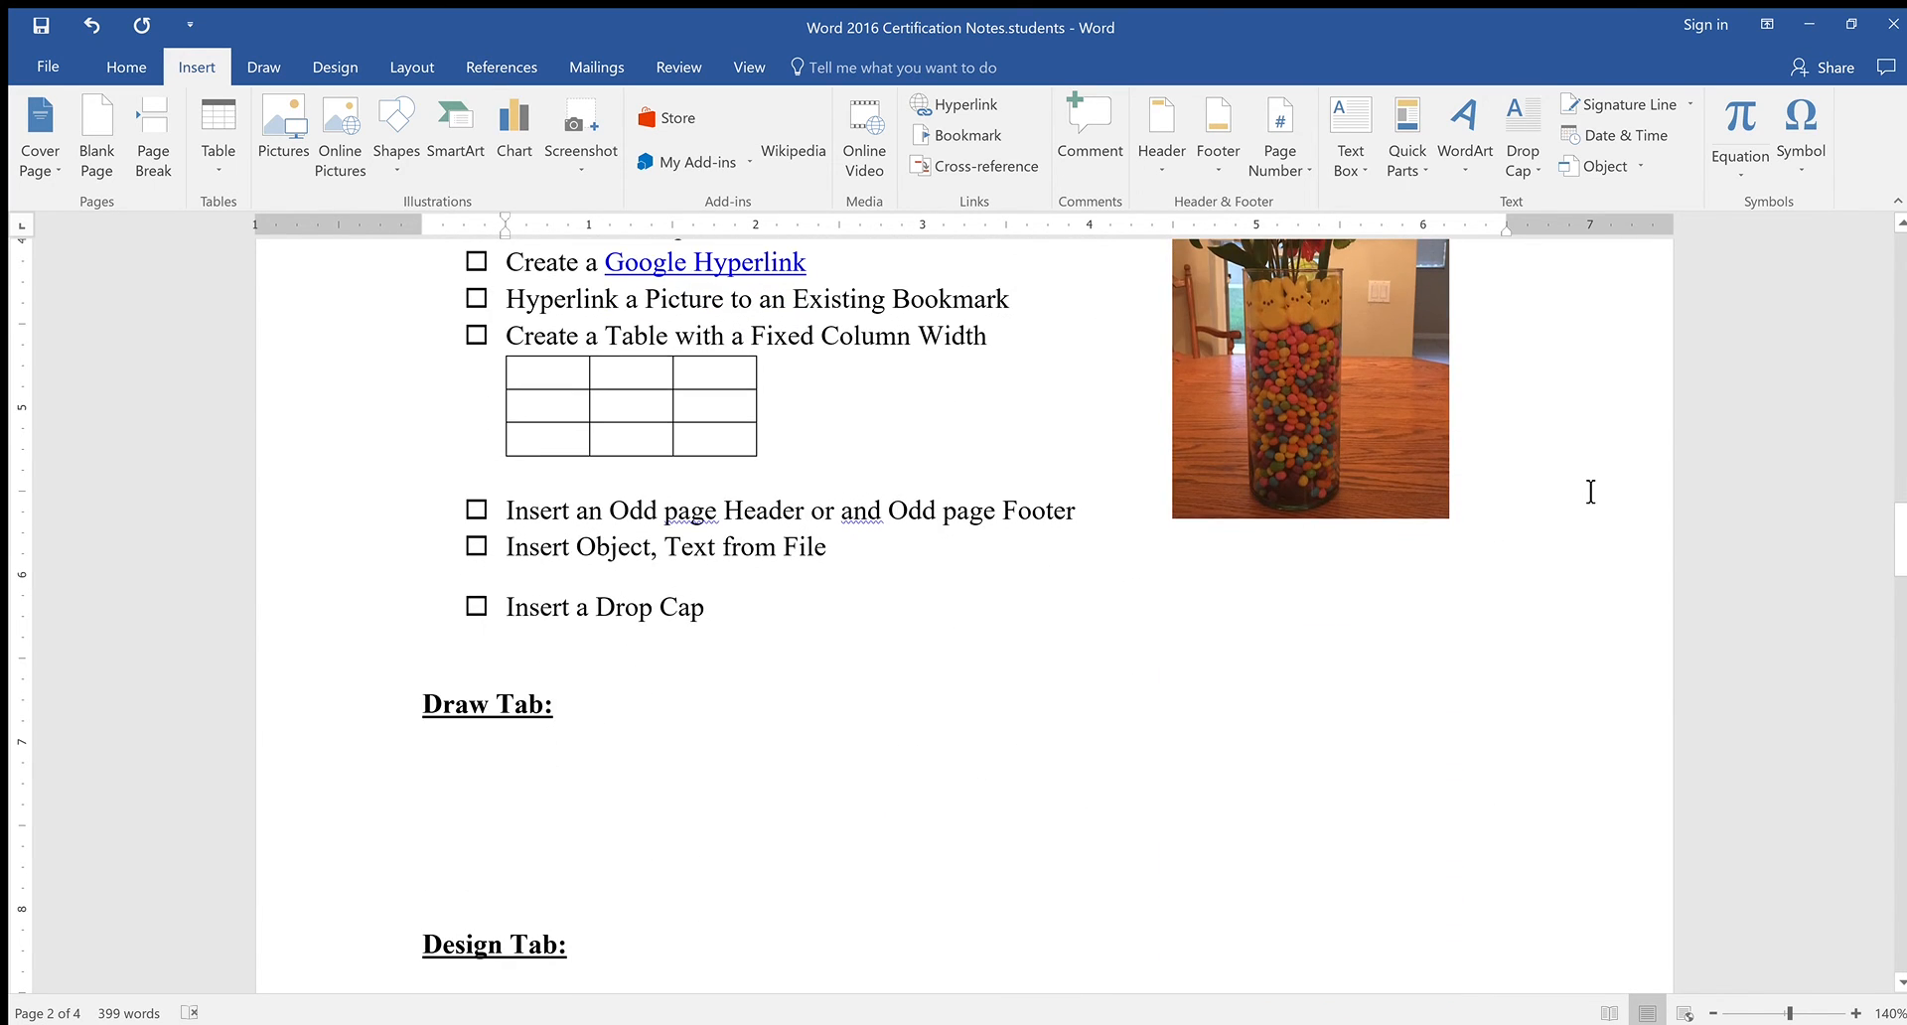
Bring the empty Draw Tab heading into view and show the Draw ribbon's pens
{"action": "scroll", "coordinate": [1590, 492], "scroll_direction": "down", "scroll_amount": 3}
{"action": "scroll", "coordinate": [1590, 492], "scroll_direction": "up", "scroll_amount": 4}
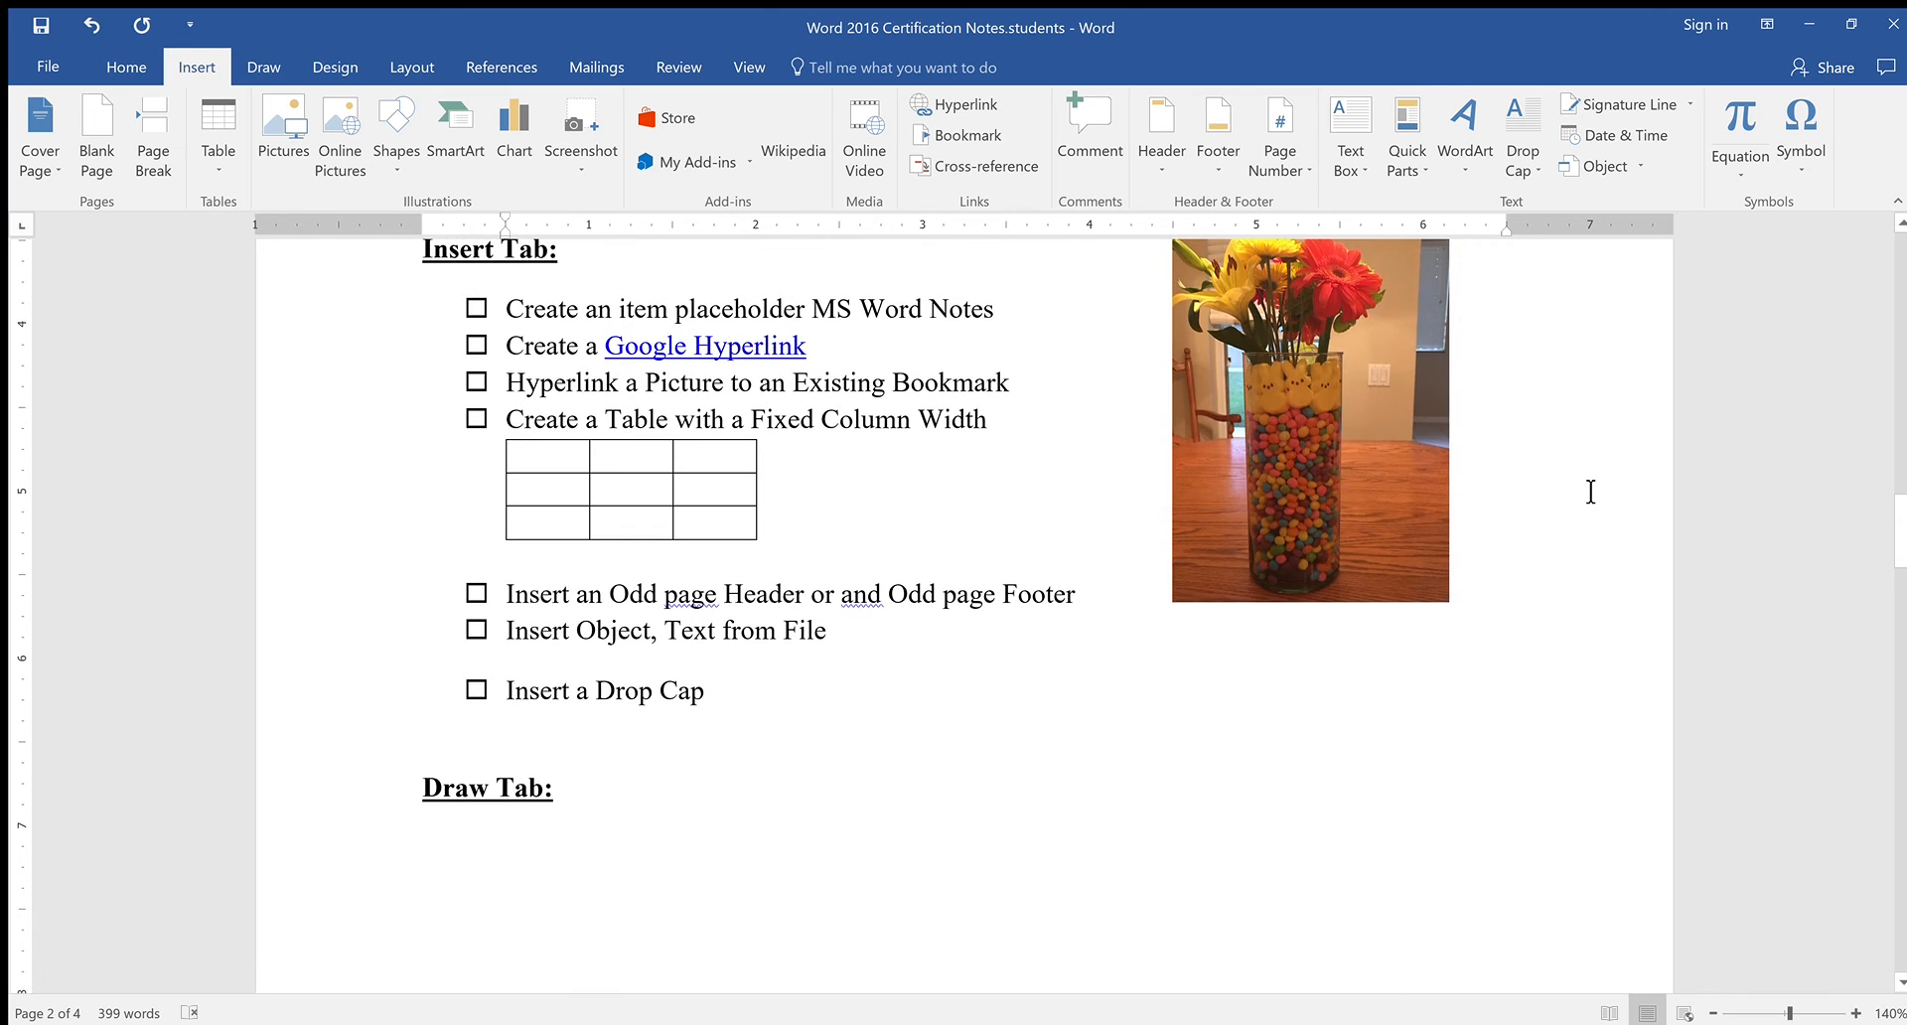
{"action": "scroll", "coordinate": [1378, 509], "scroll_direction": "up", "scroll_amount": 1}
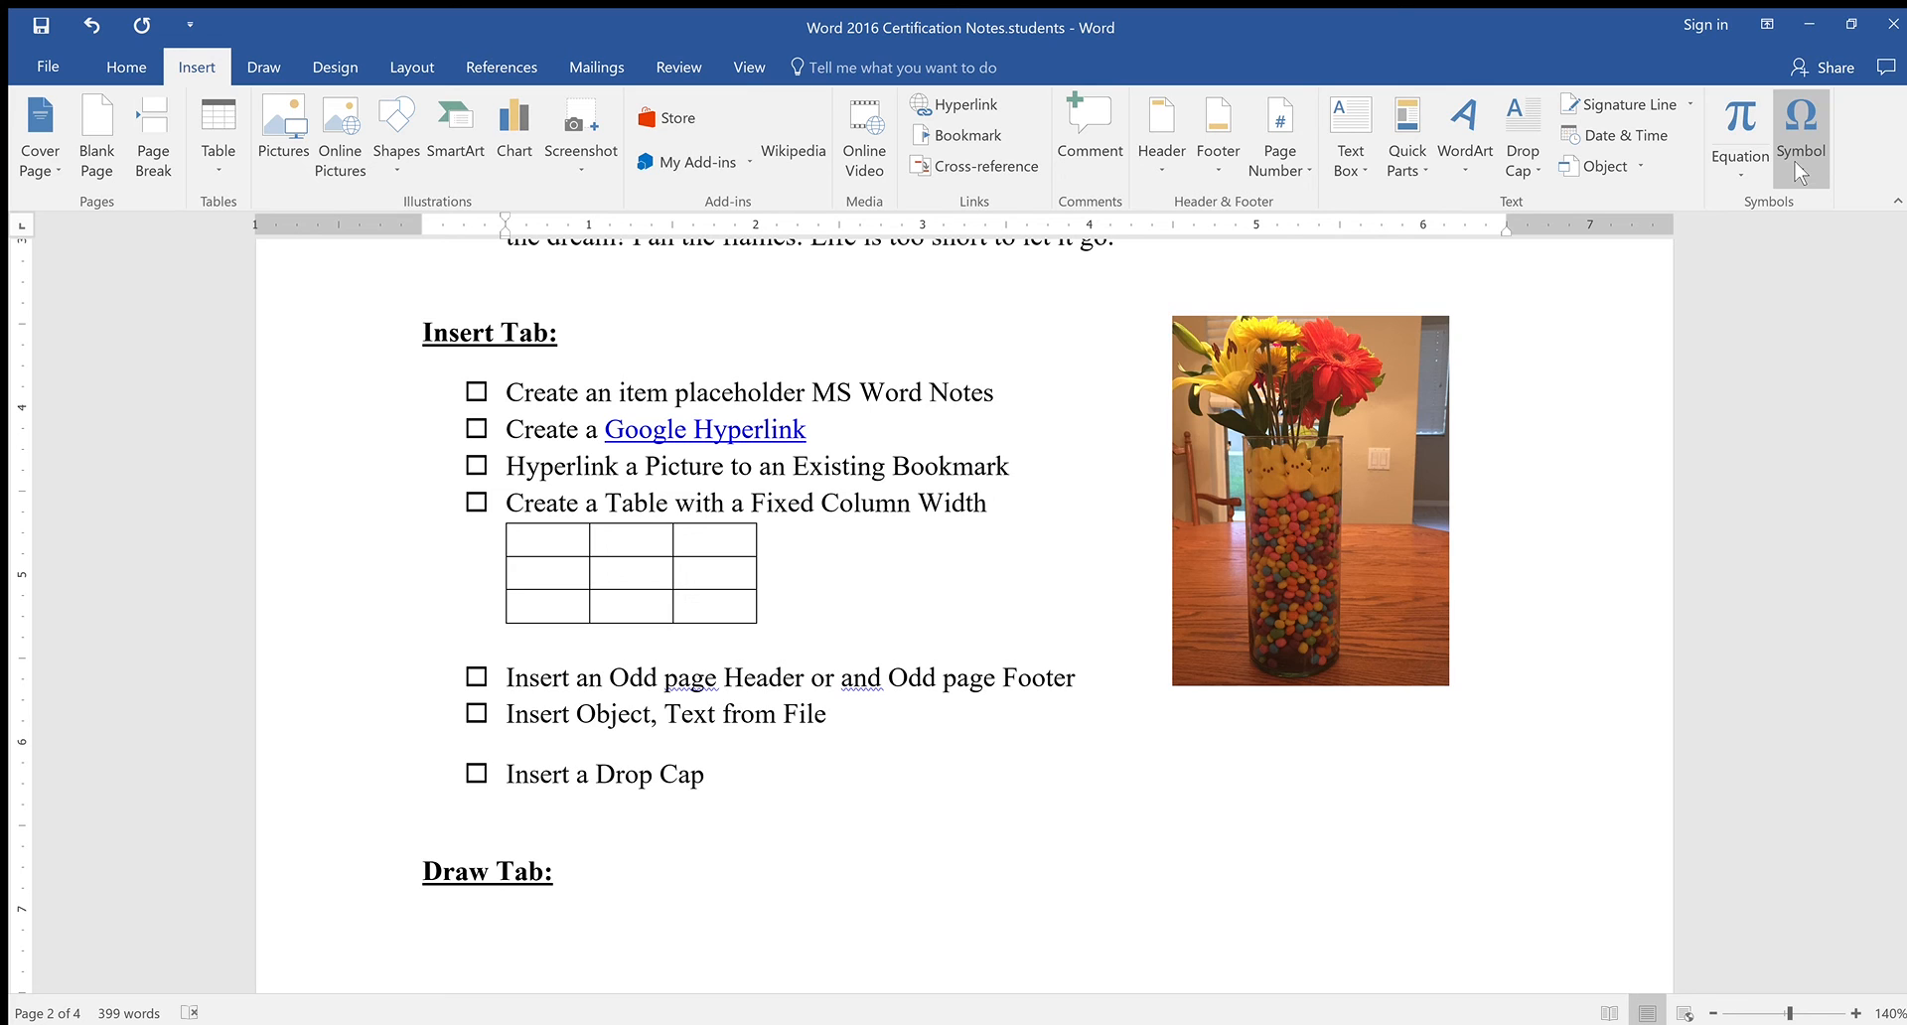
{"action": "left_click", "coordinate": [1740, 167]}
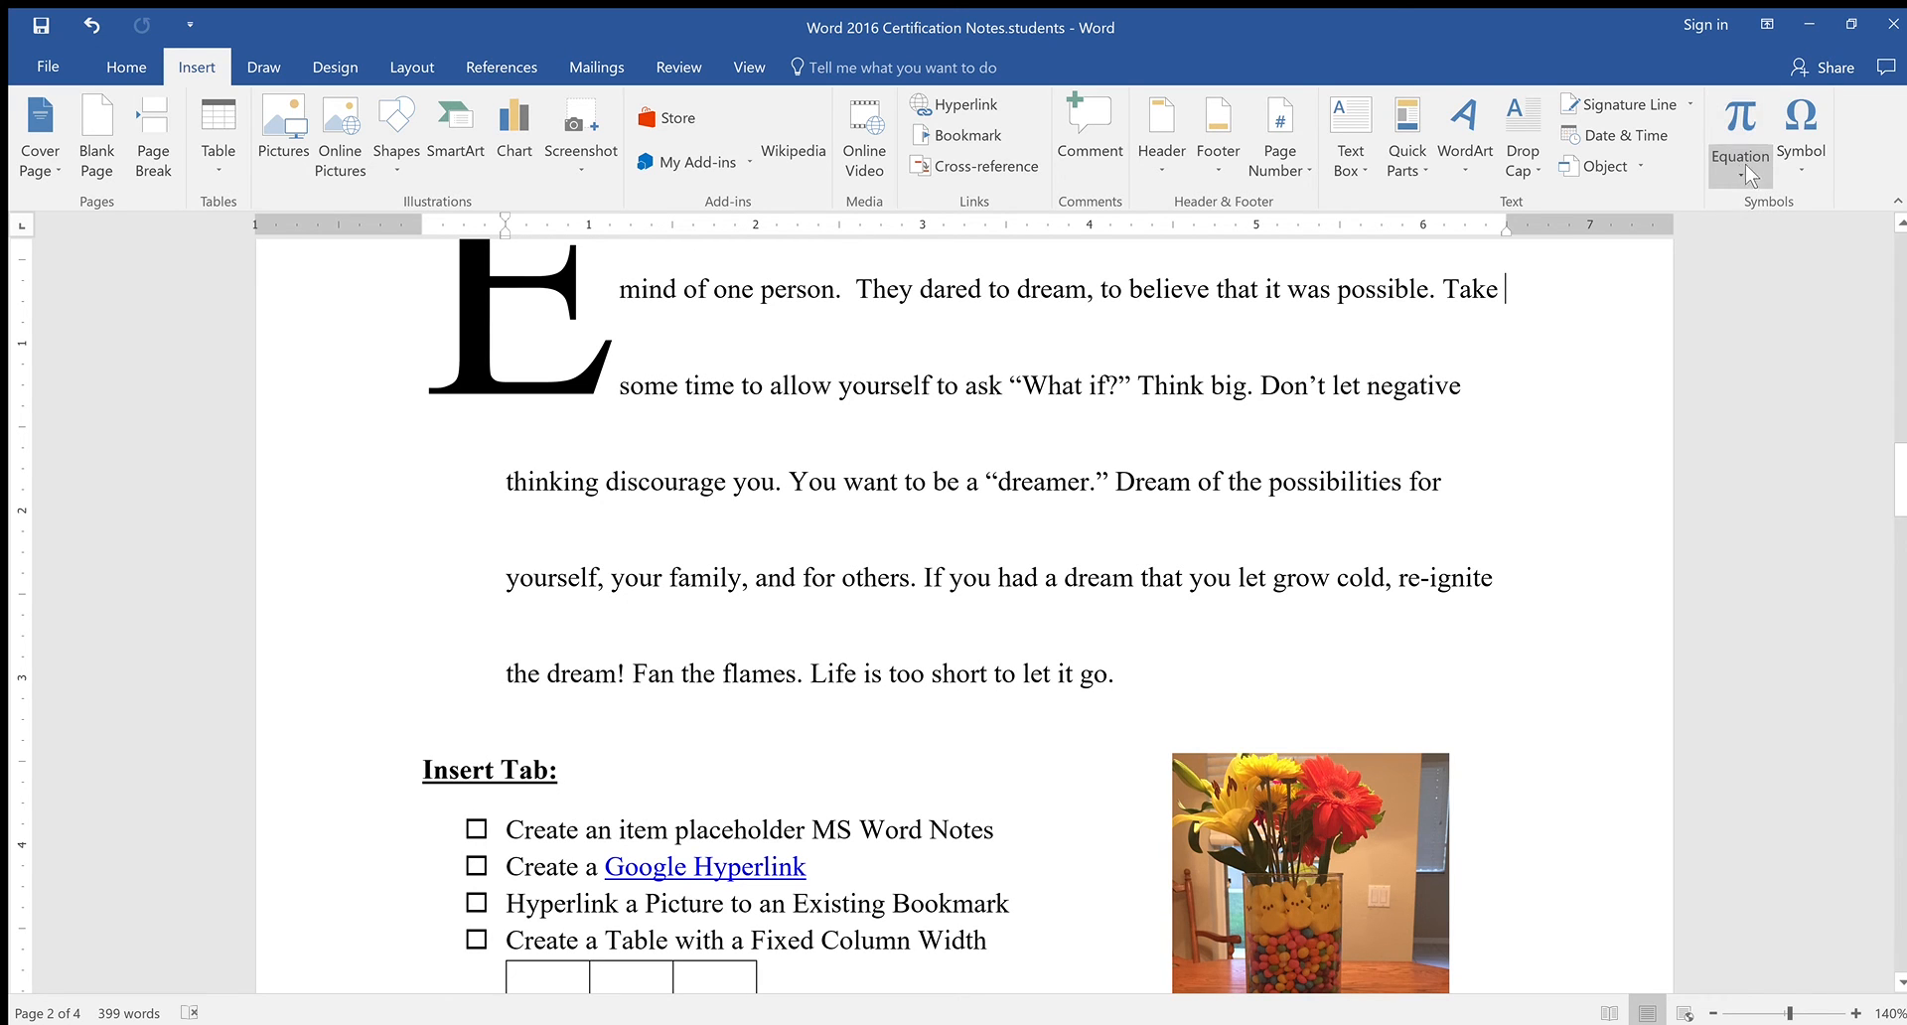
{"action": "scroll", "coordinate": [1141, 569], "scroll_direction": "down", "scroll_amount": 3}
{"action": "scroll", "coordinate": [1142, 569], "scroll_direction": "down", "scroll_amount": 9}
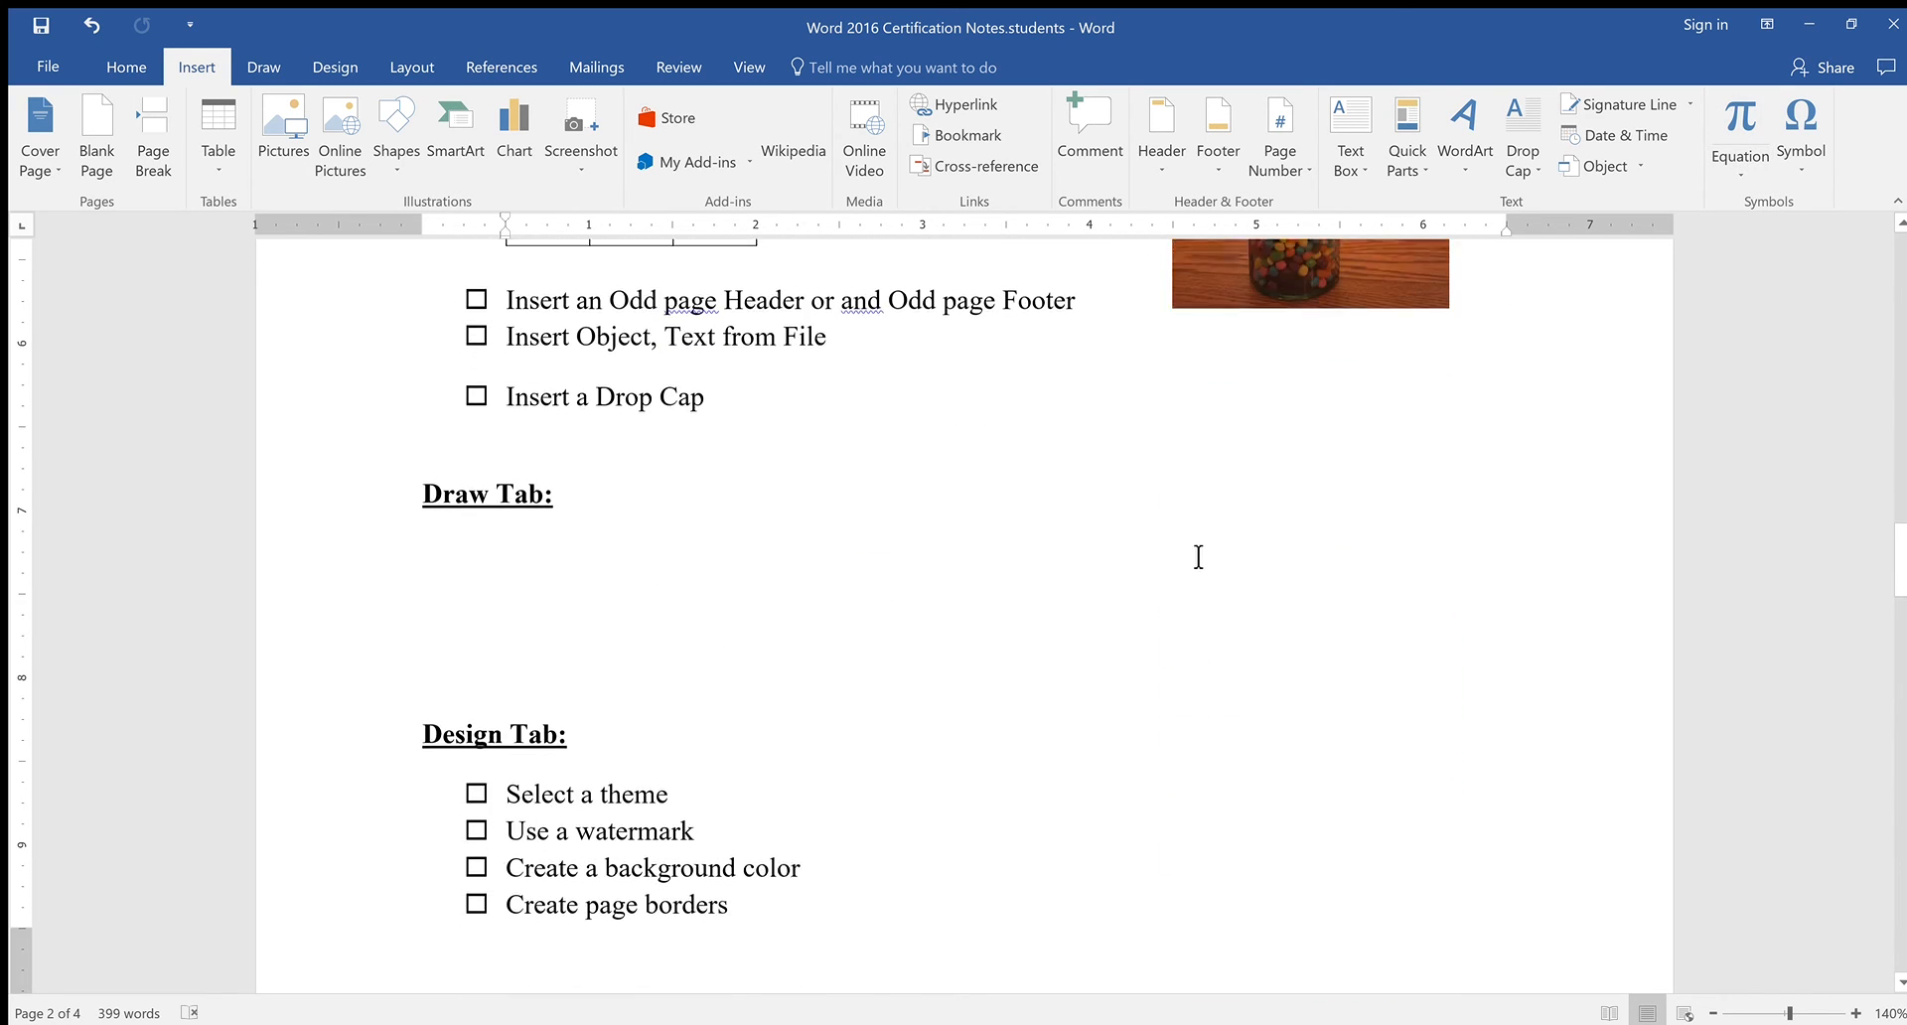
{"action": "left_click", "coordinate": [261, 59]}
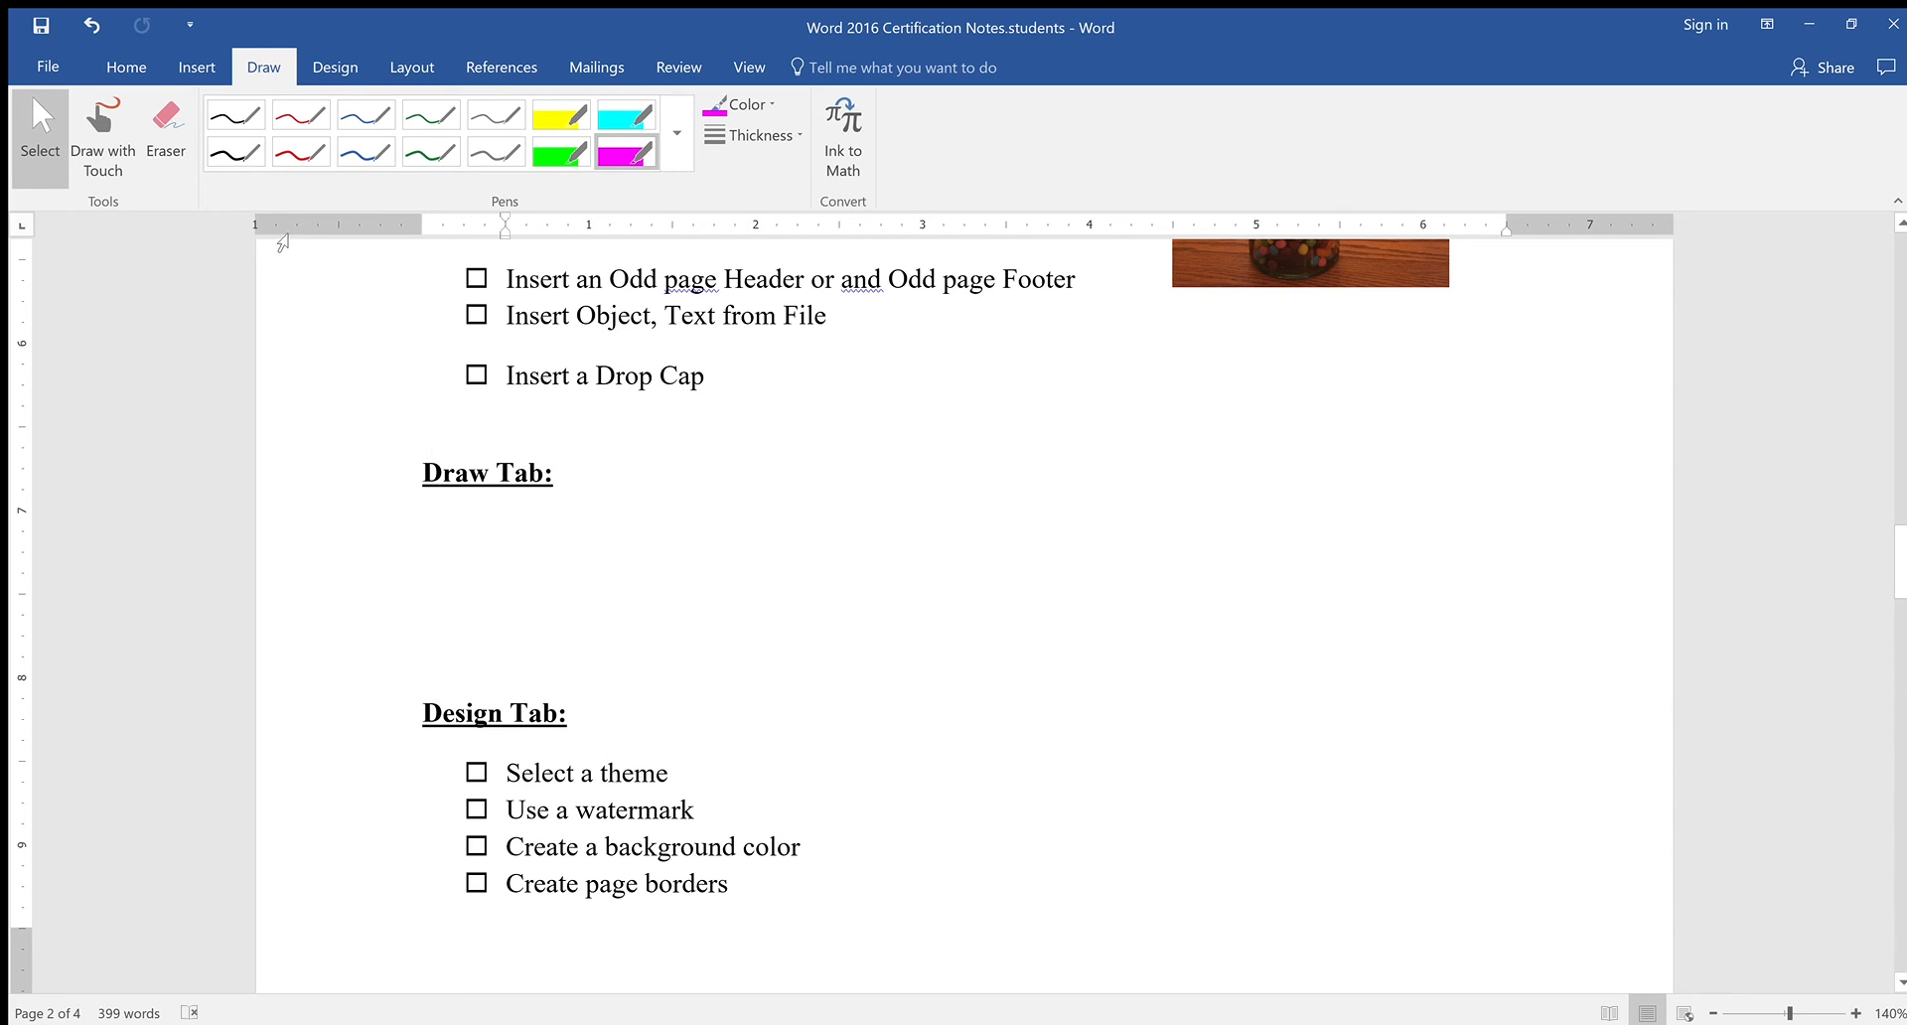
{"action": "left_click", "coordinate": [98, 117]}
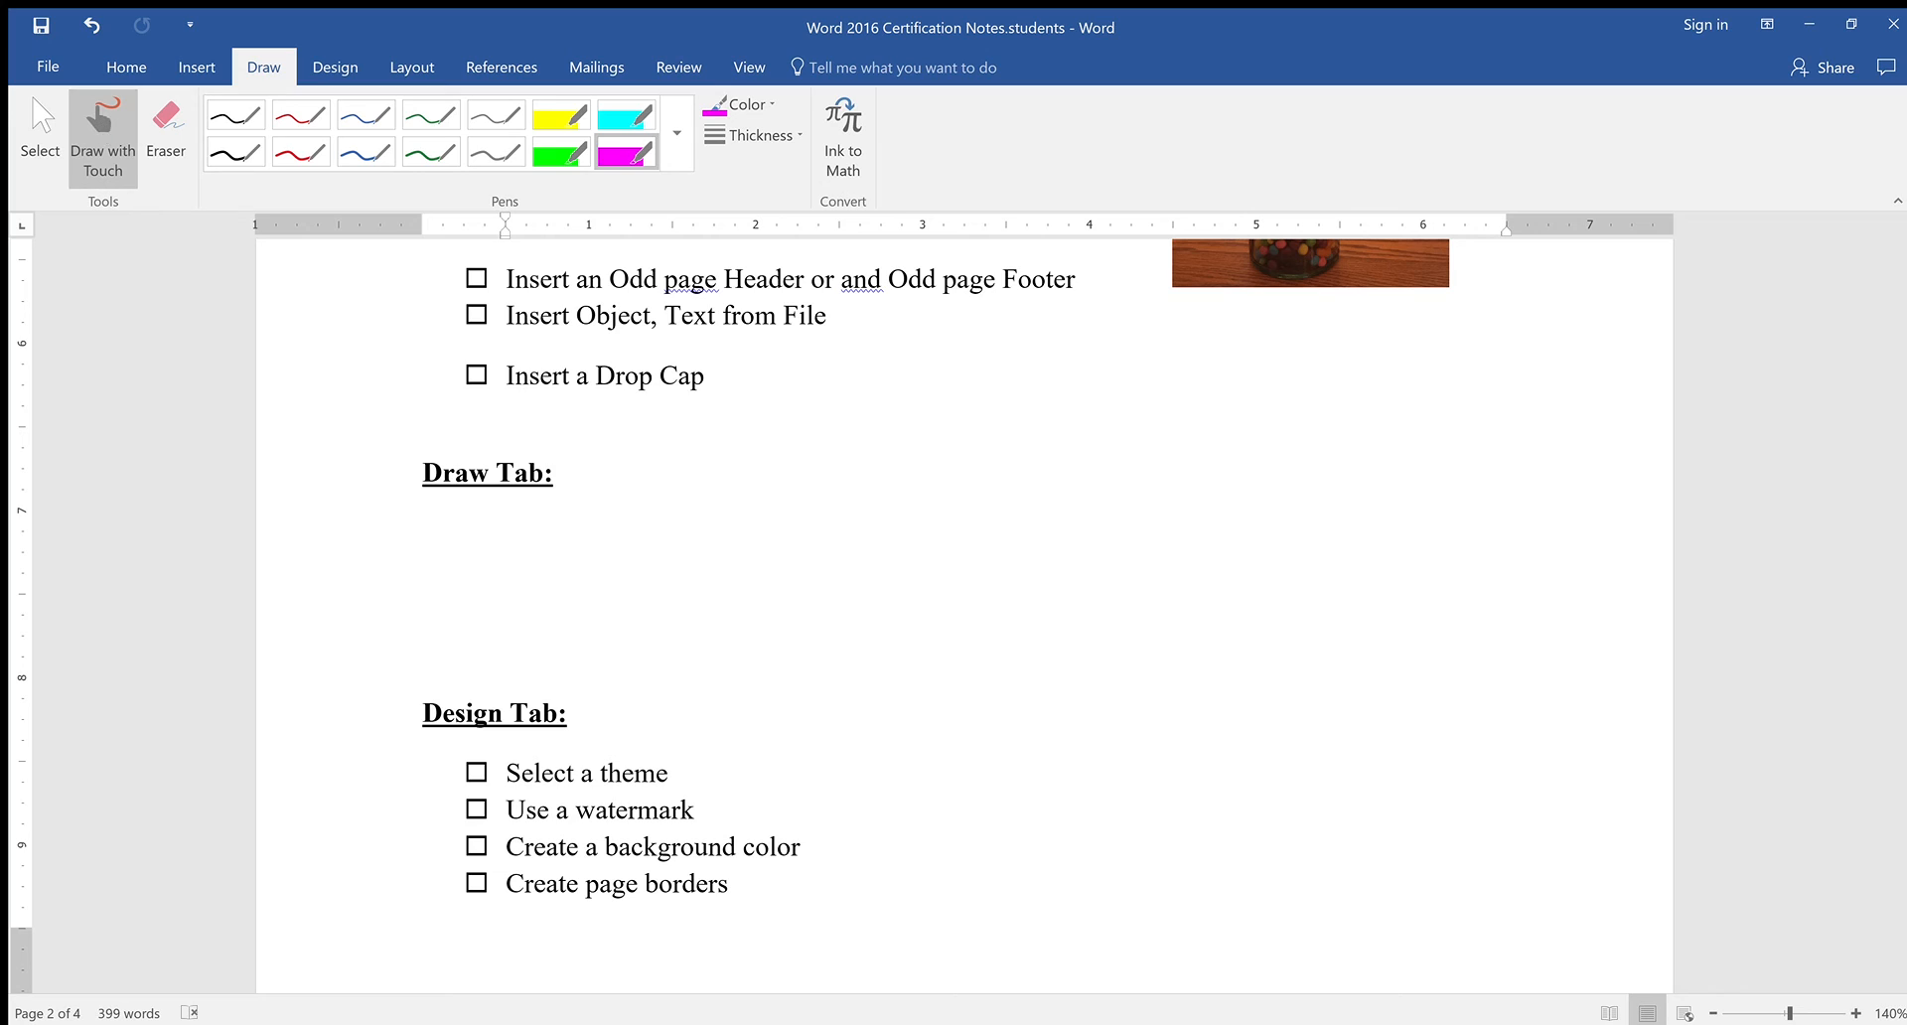
{"action": "left_click", "coordinate": [188, 174]}
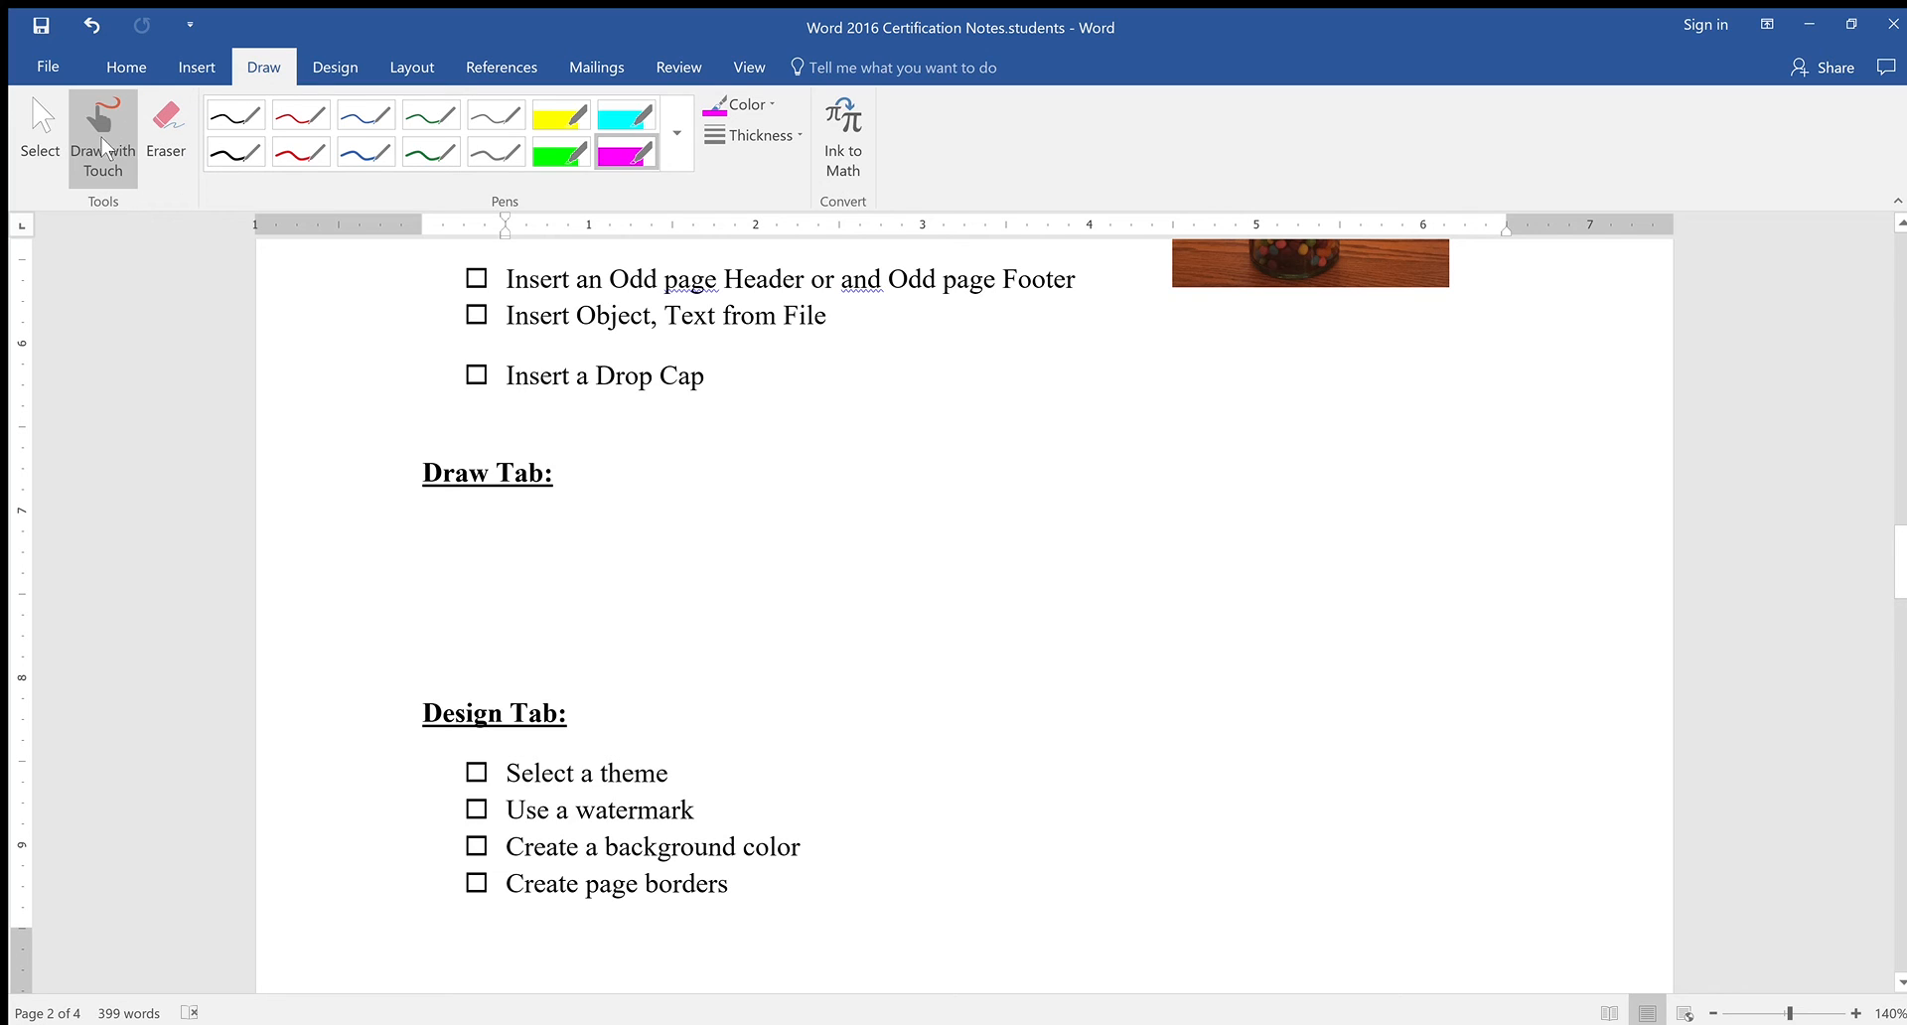
{"action": "left_click", "coordinate": [39, 135]}
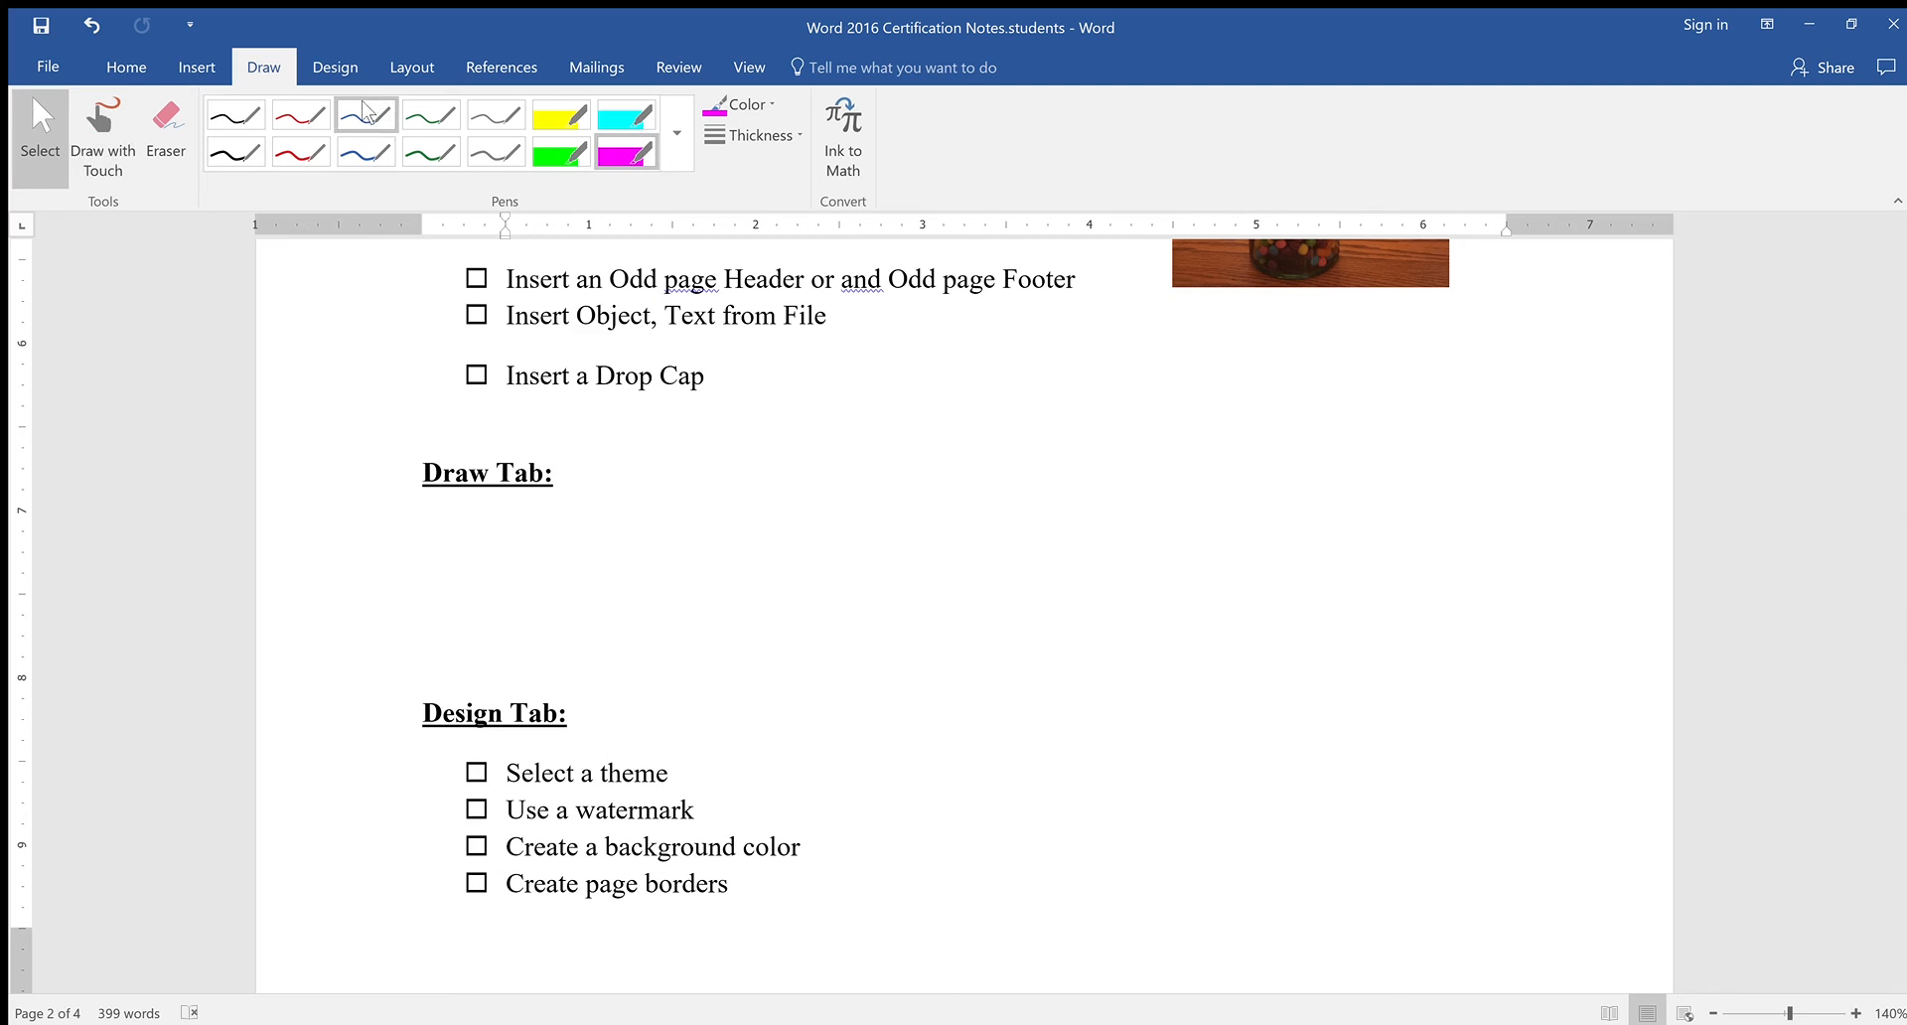
{"action": "left_click", "coordinate": [391, 124]}
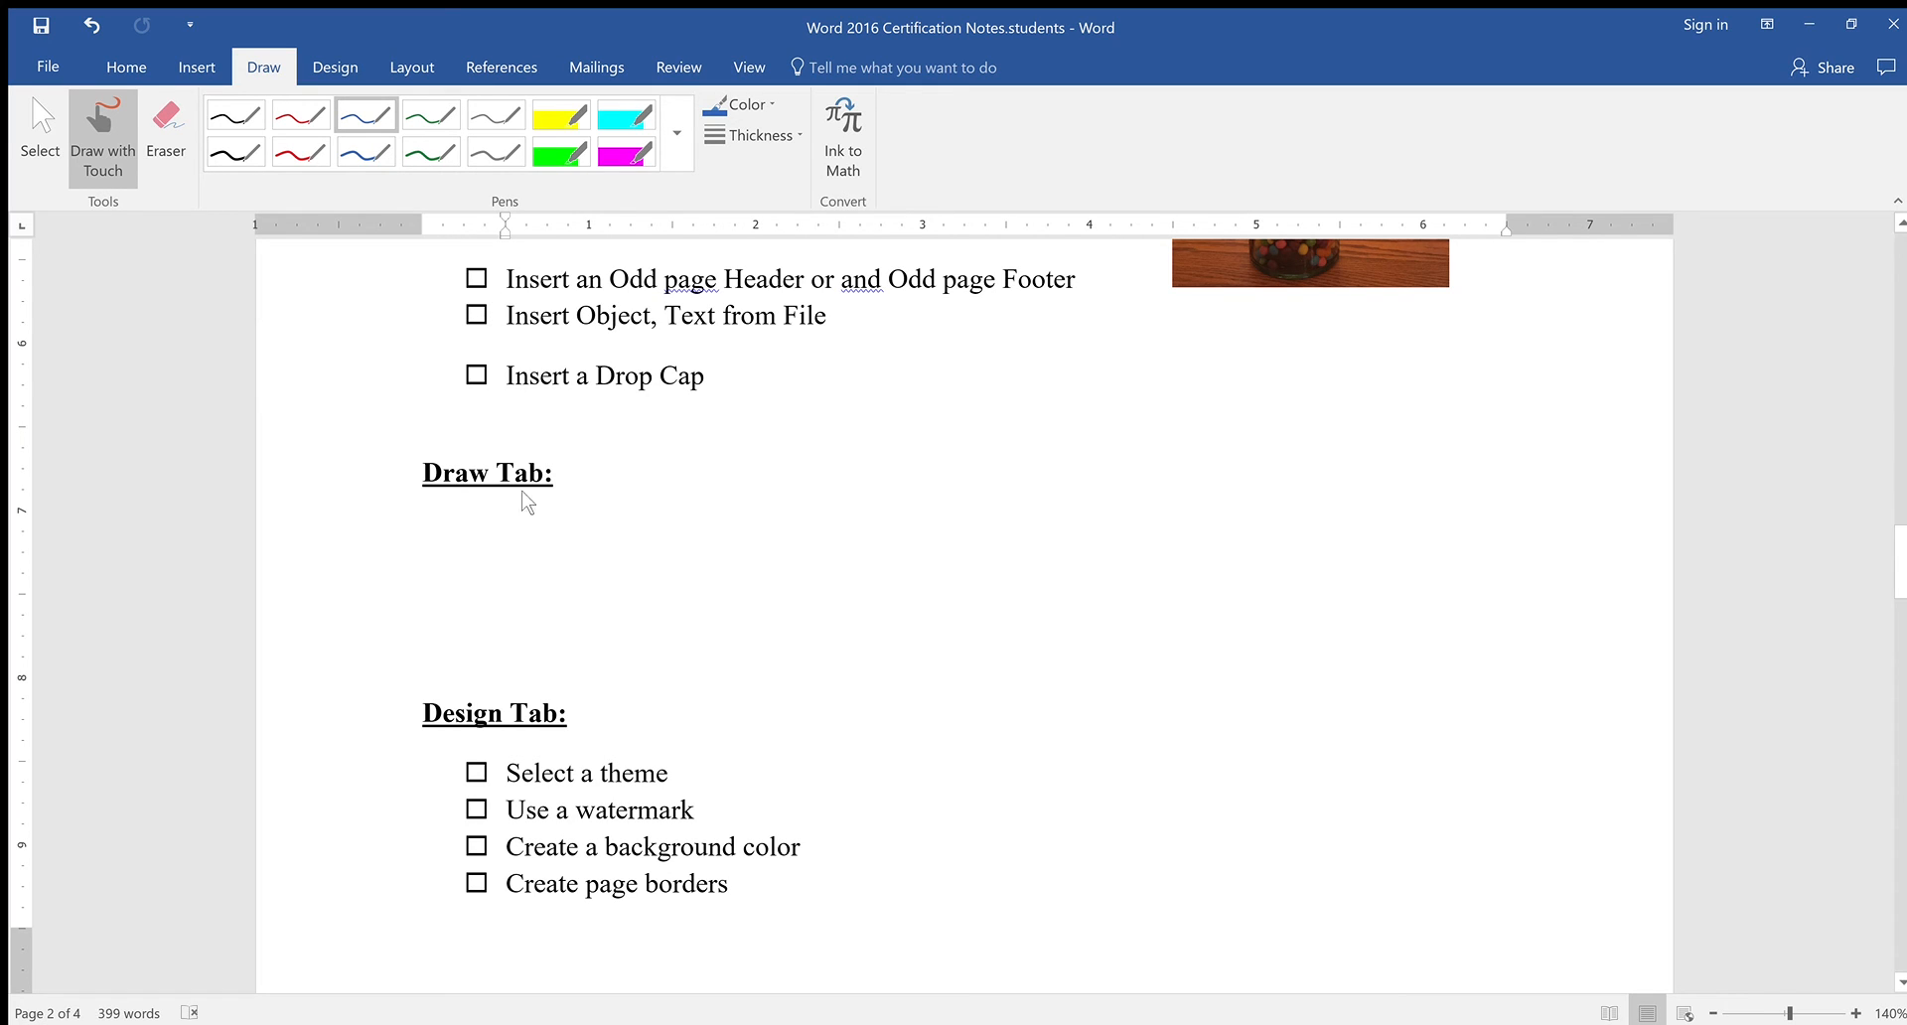
{"action": "left_click_drag", "start_coordinate": [554, 523], "coordinate": [474, 589]}
{"action": "left_click", "coordinate": [562, 152]}
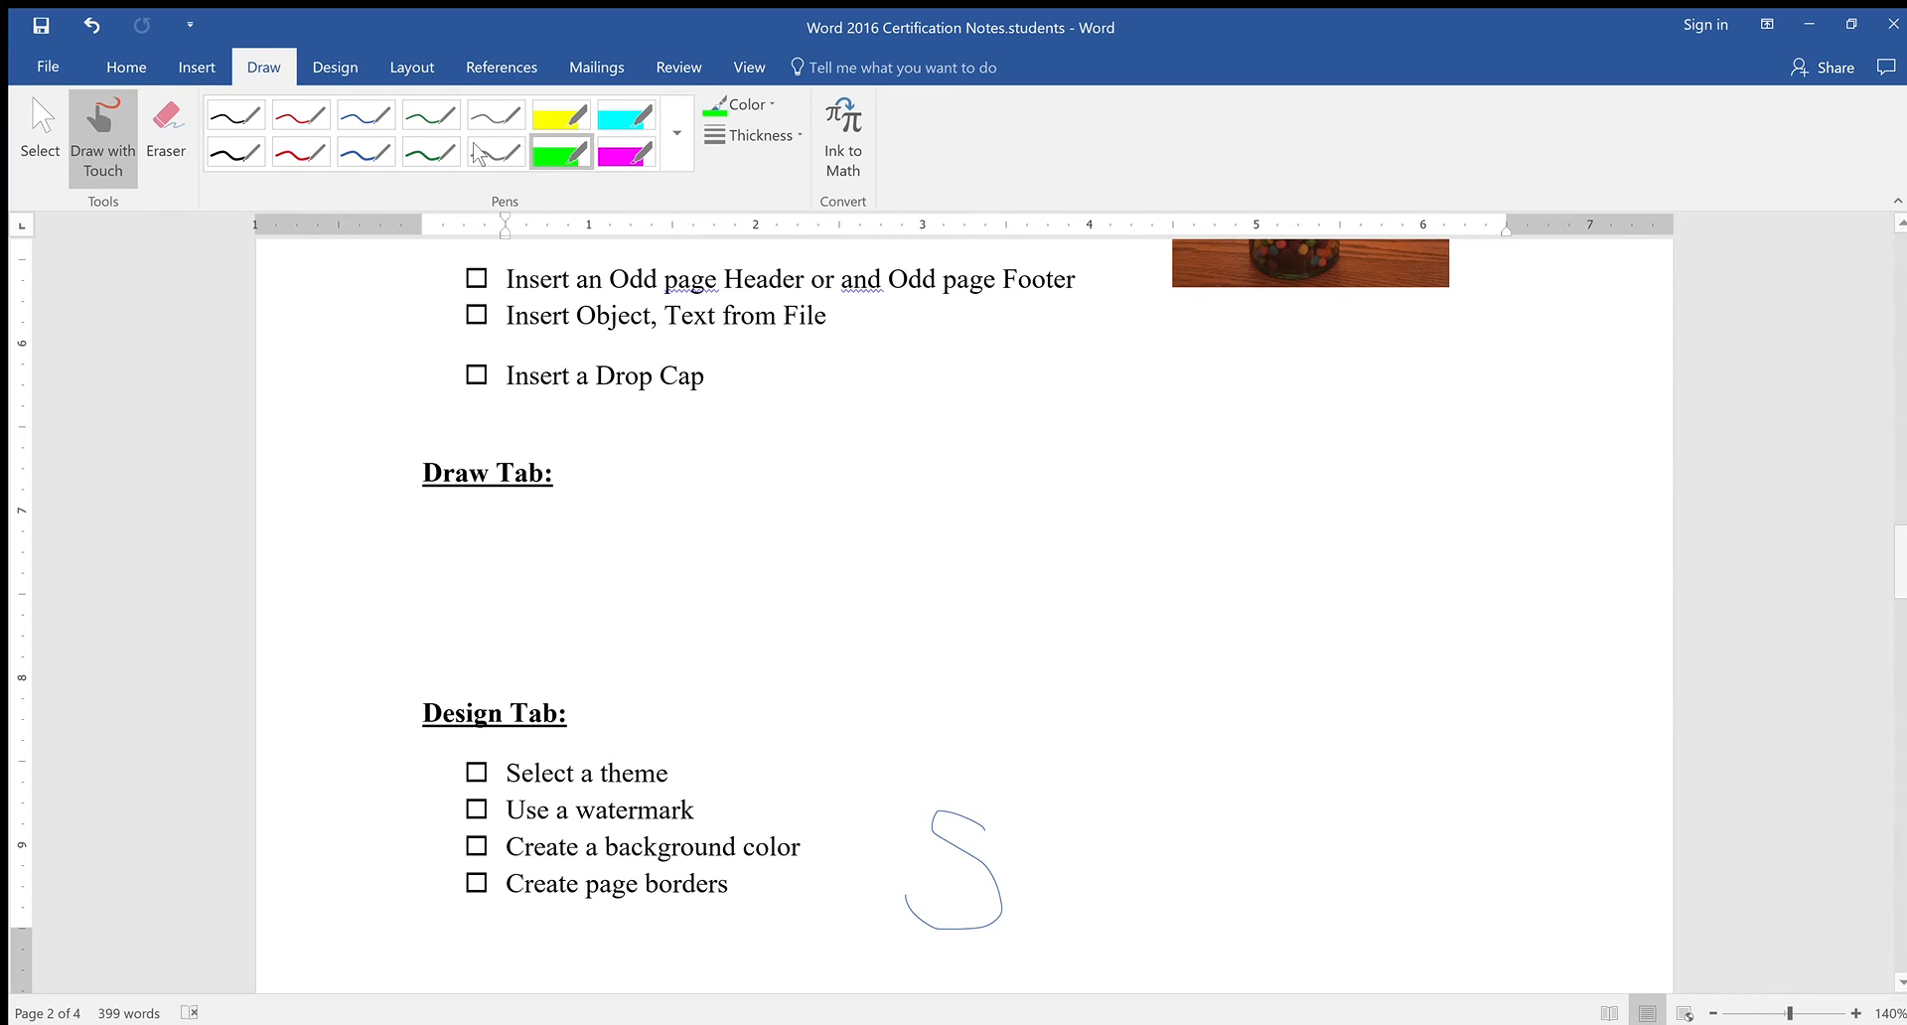
{"action": "left_click", "coordinate": [159, 124]}
{"action": "left_click", "coordinate": [959, 847]}
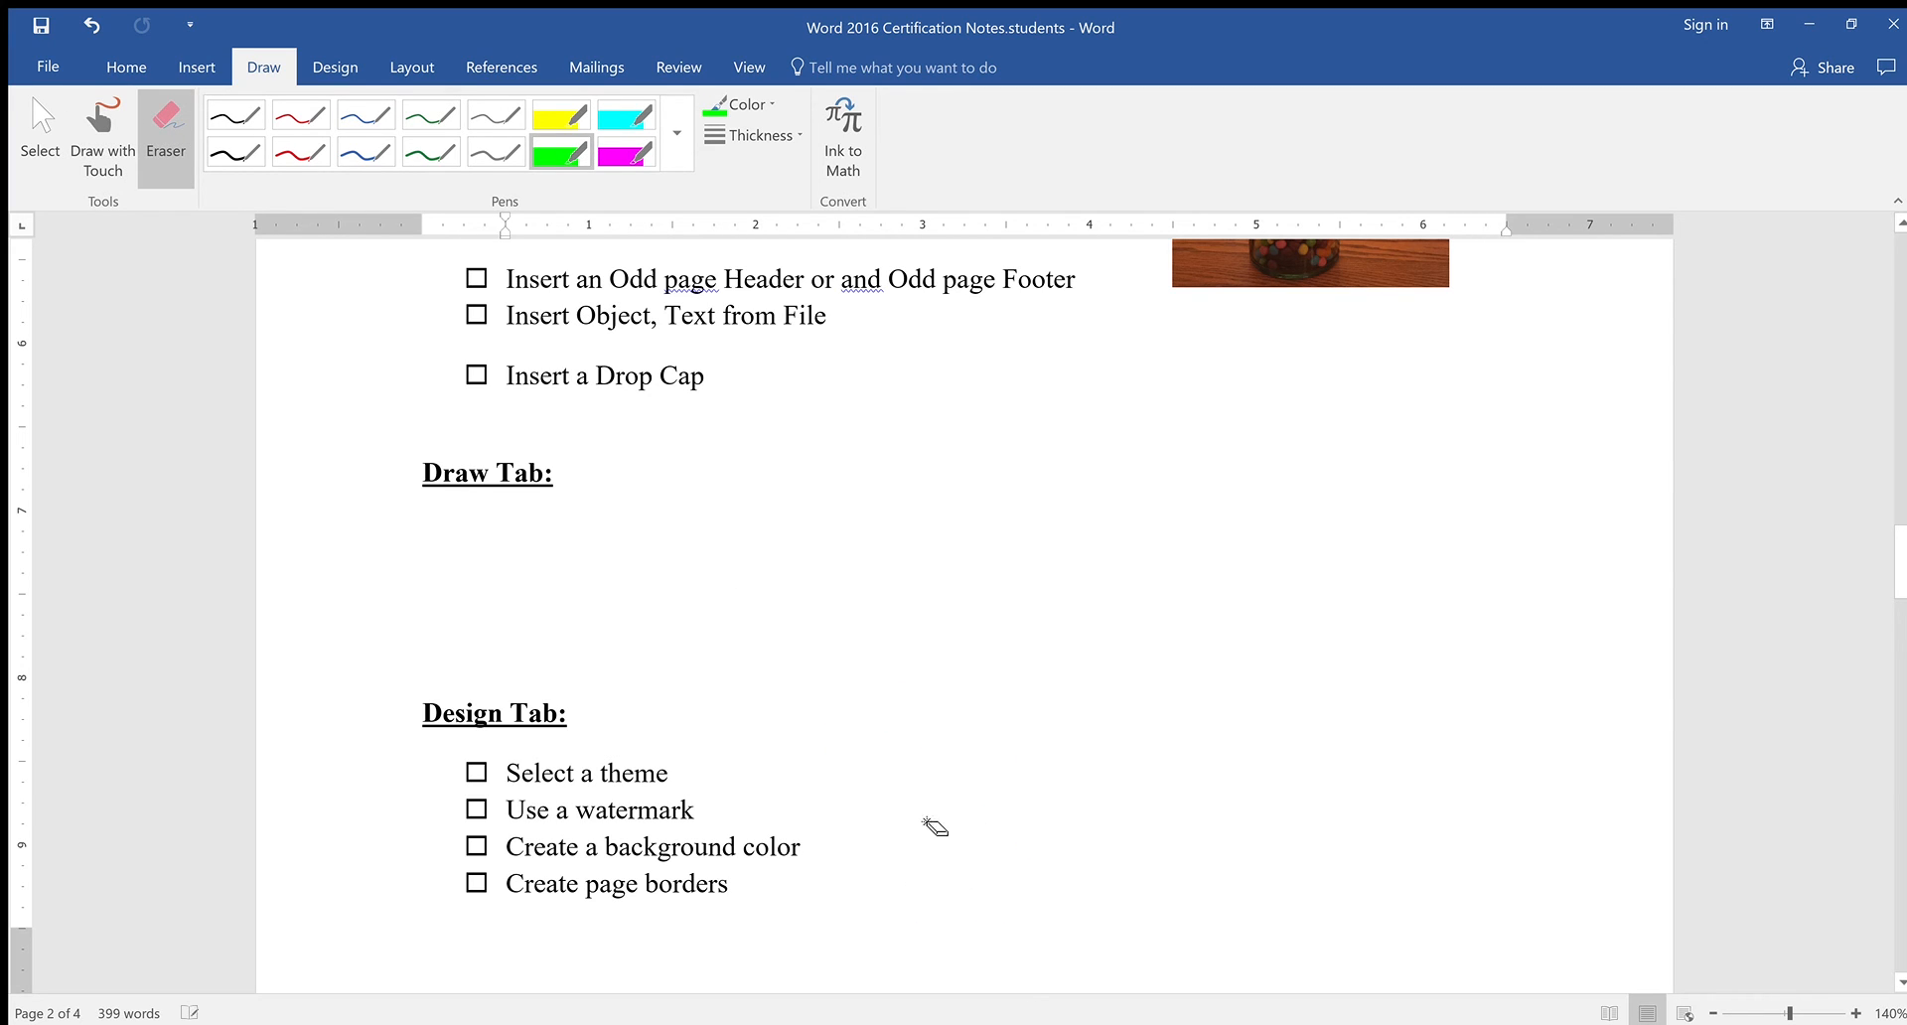
{"action": "left_click", "coordinate": [364, 121]}
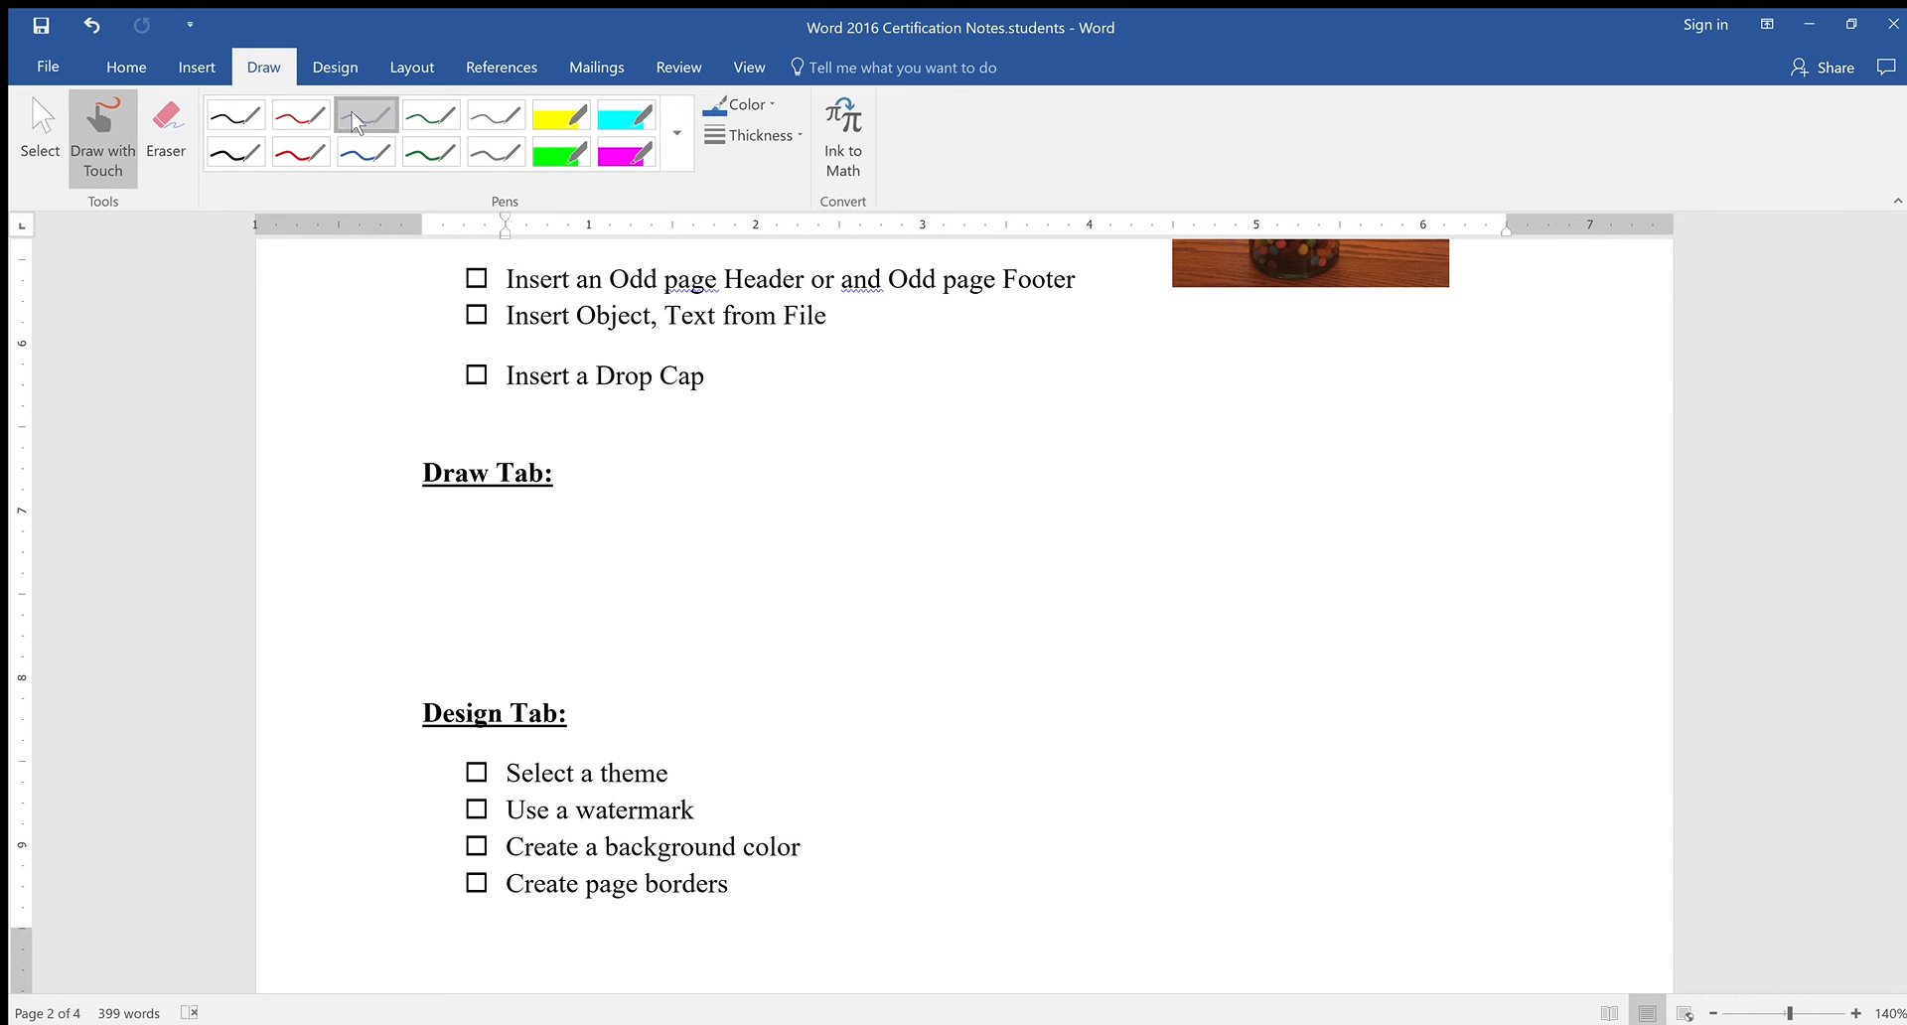
{"action": "scroll", "coordinate": [350, 586], "scroll_direction": "up", "scroll_amount": 4}
{"action": "scroll", "coordinate": [349, 586], "scroll_direction": "down", "scroll_amount": 5}
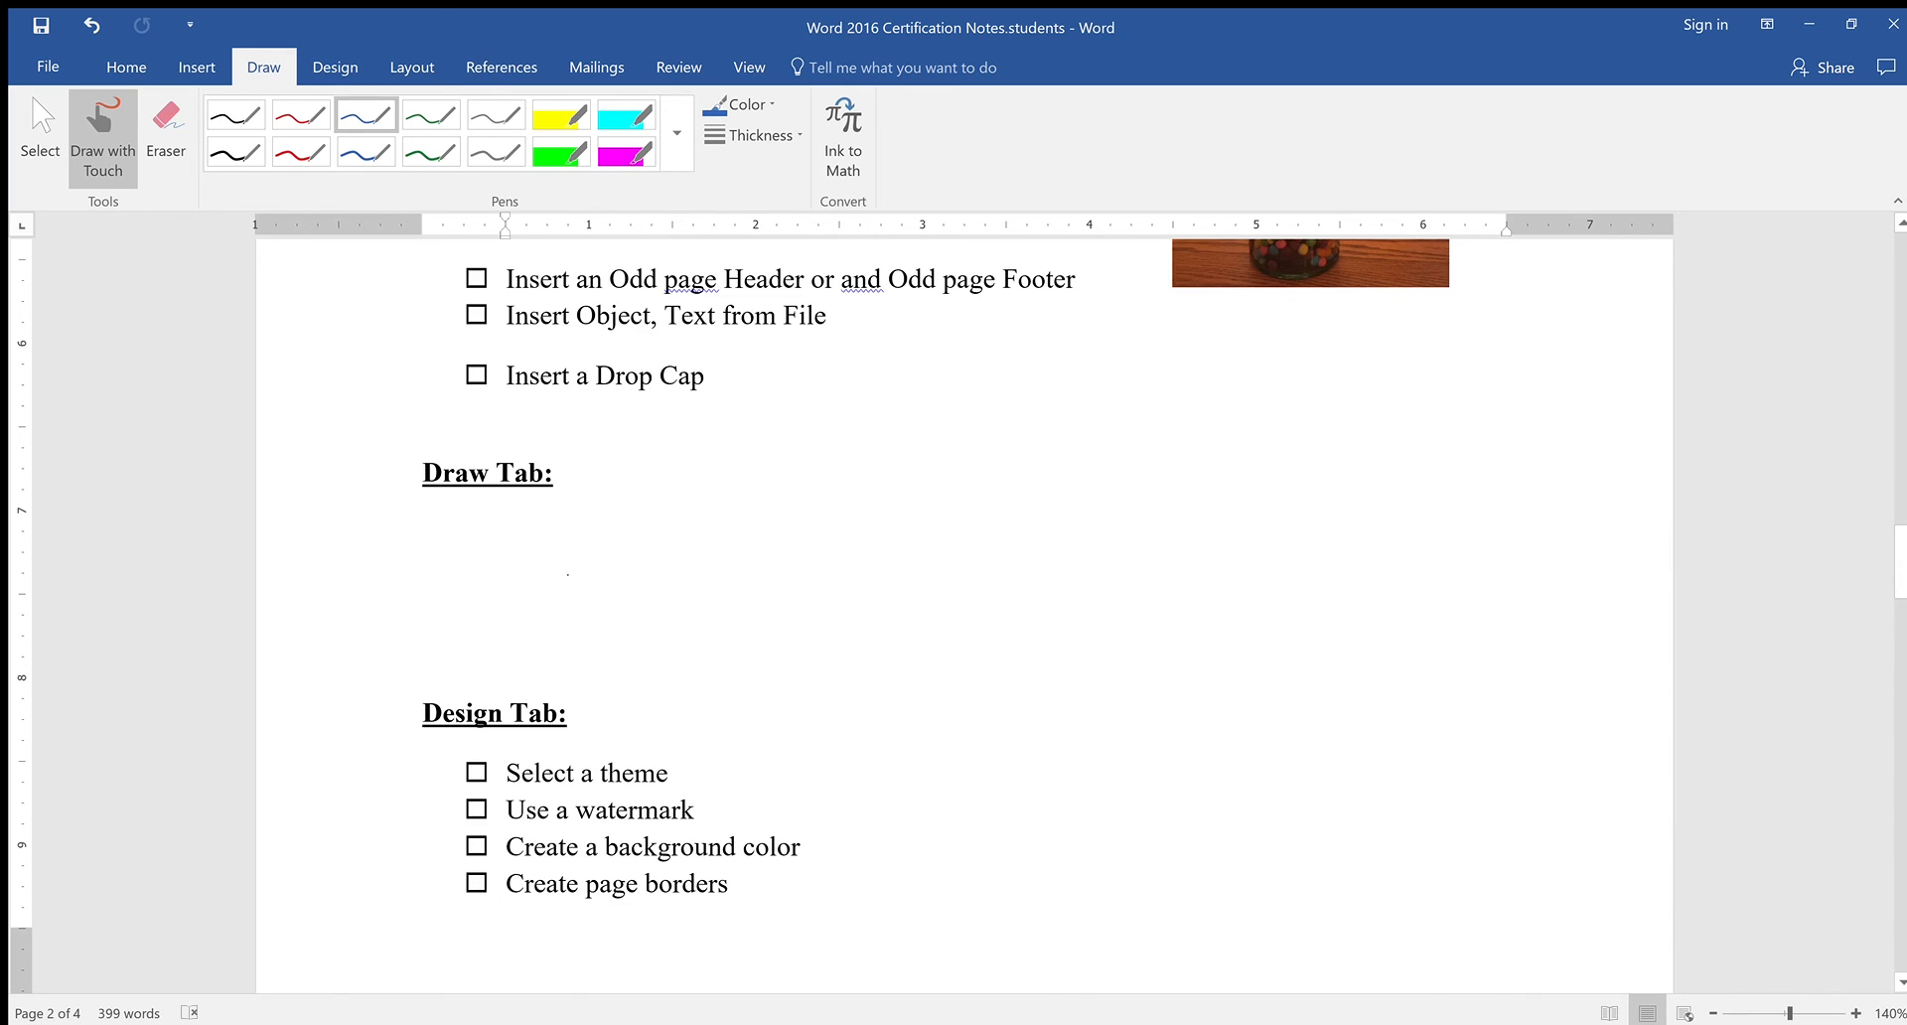
{"action": "scroll", "coordinate": [349, 587], "scroll_direction": "down", "scroll_amount": 1}
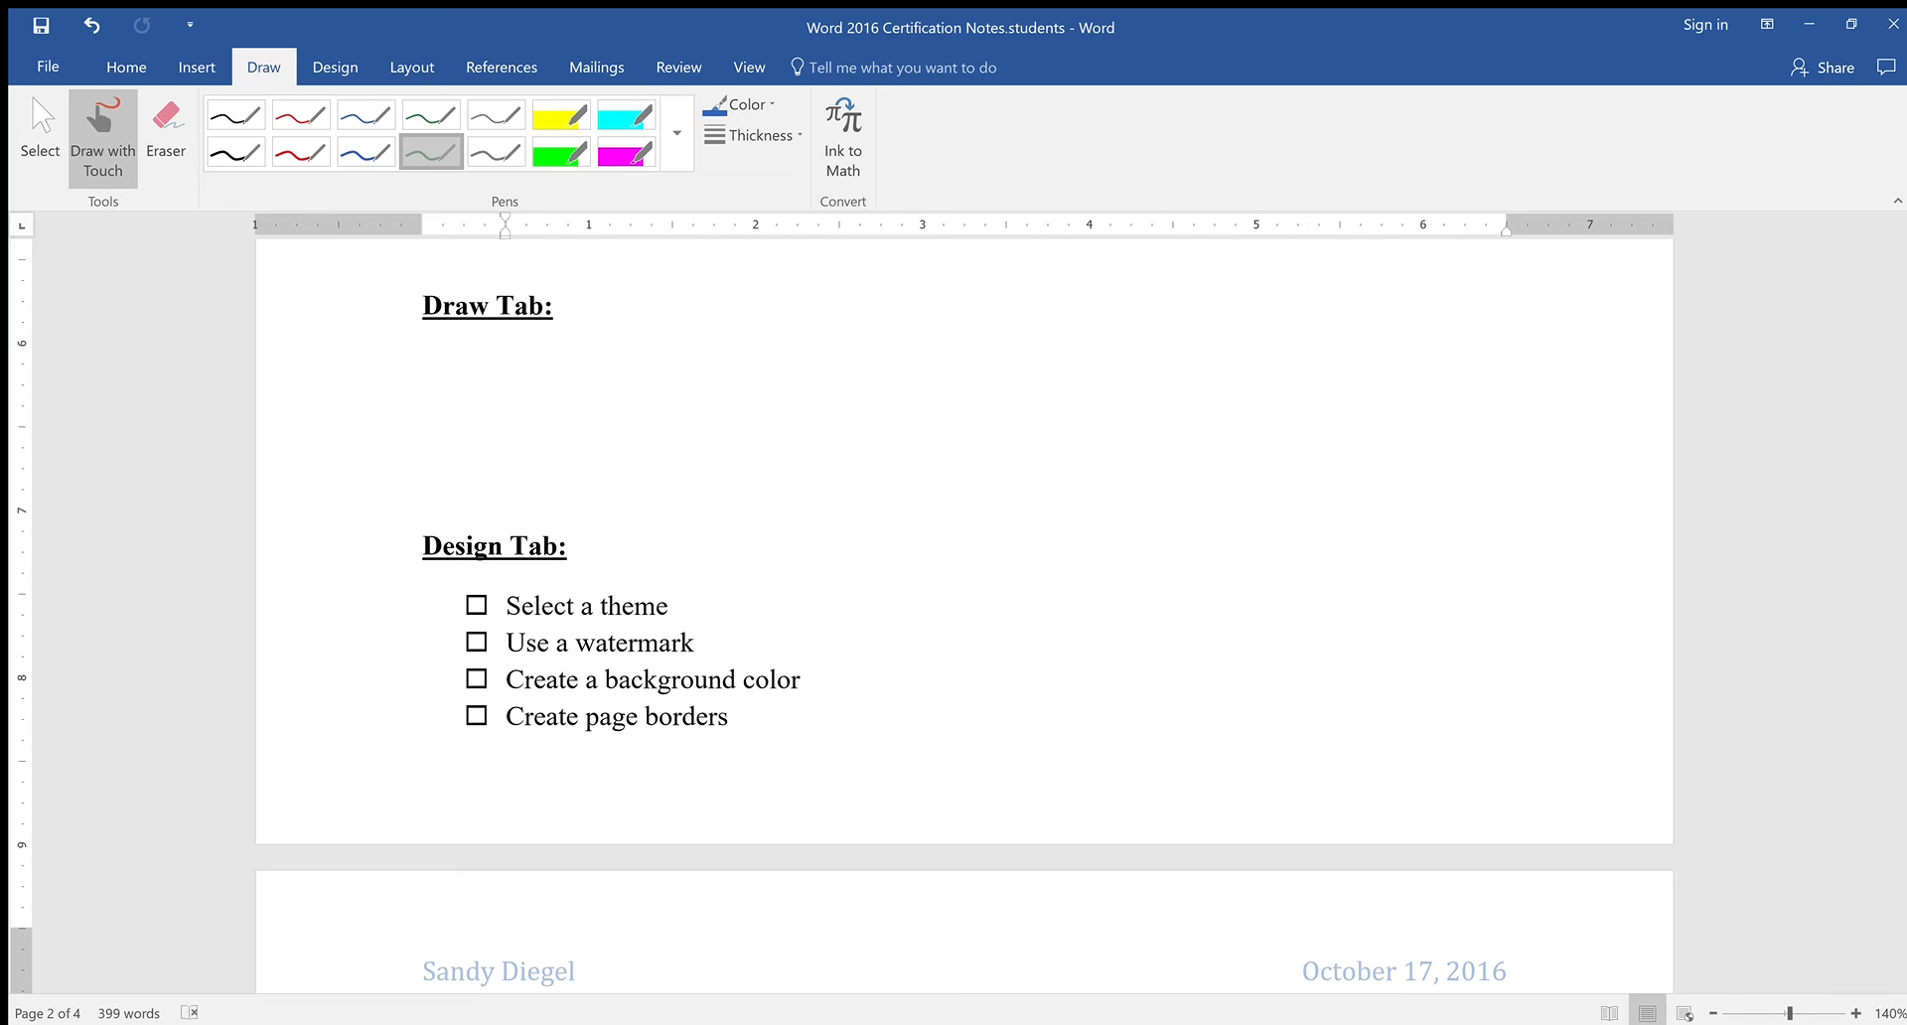
Mark below the Design Tab list with the green highlighter, then undo the green S stroke
{"action": "left_click", "coordinate": [431, 152]}
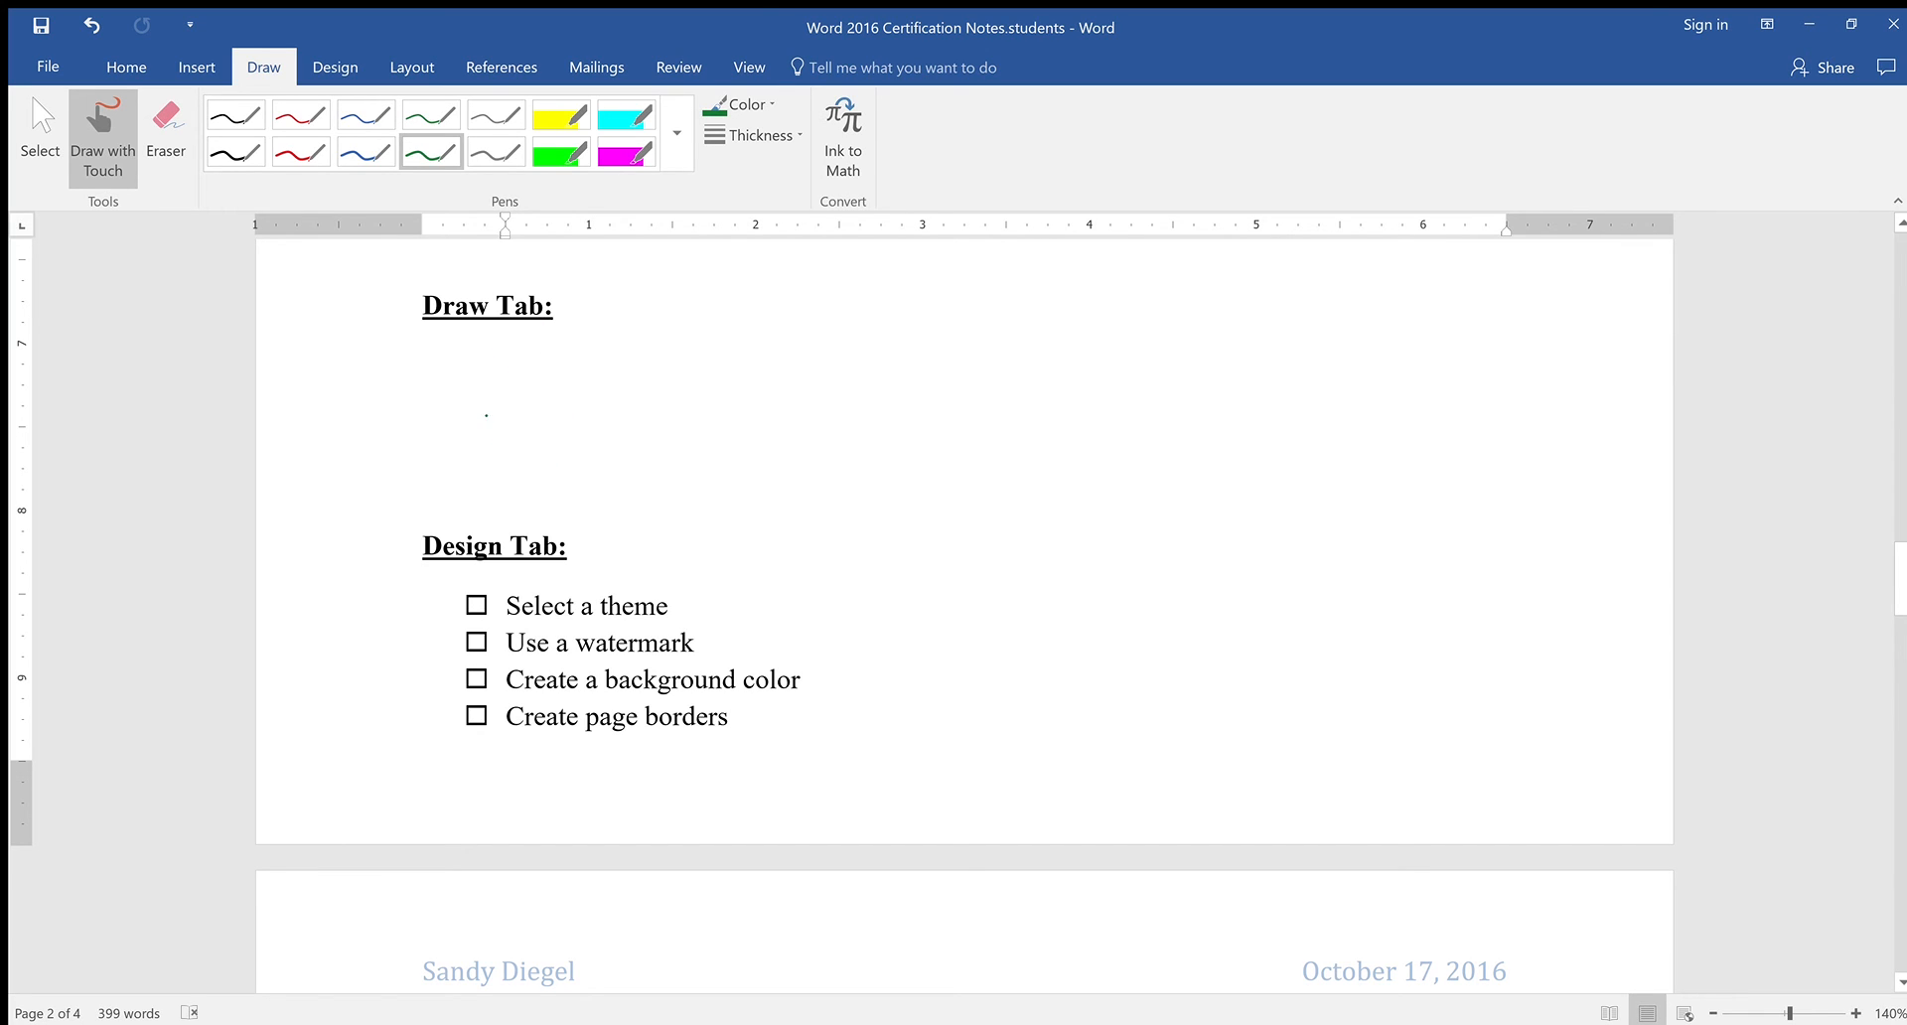
{"action": "left_click", "coordinate": [561, 152]}
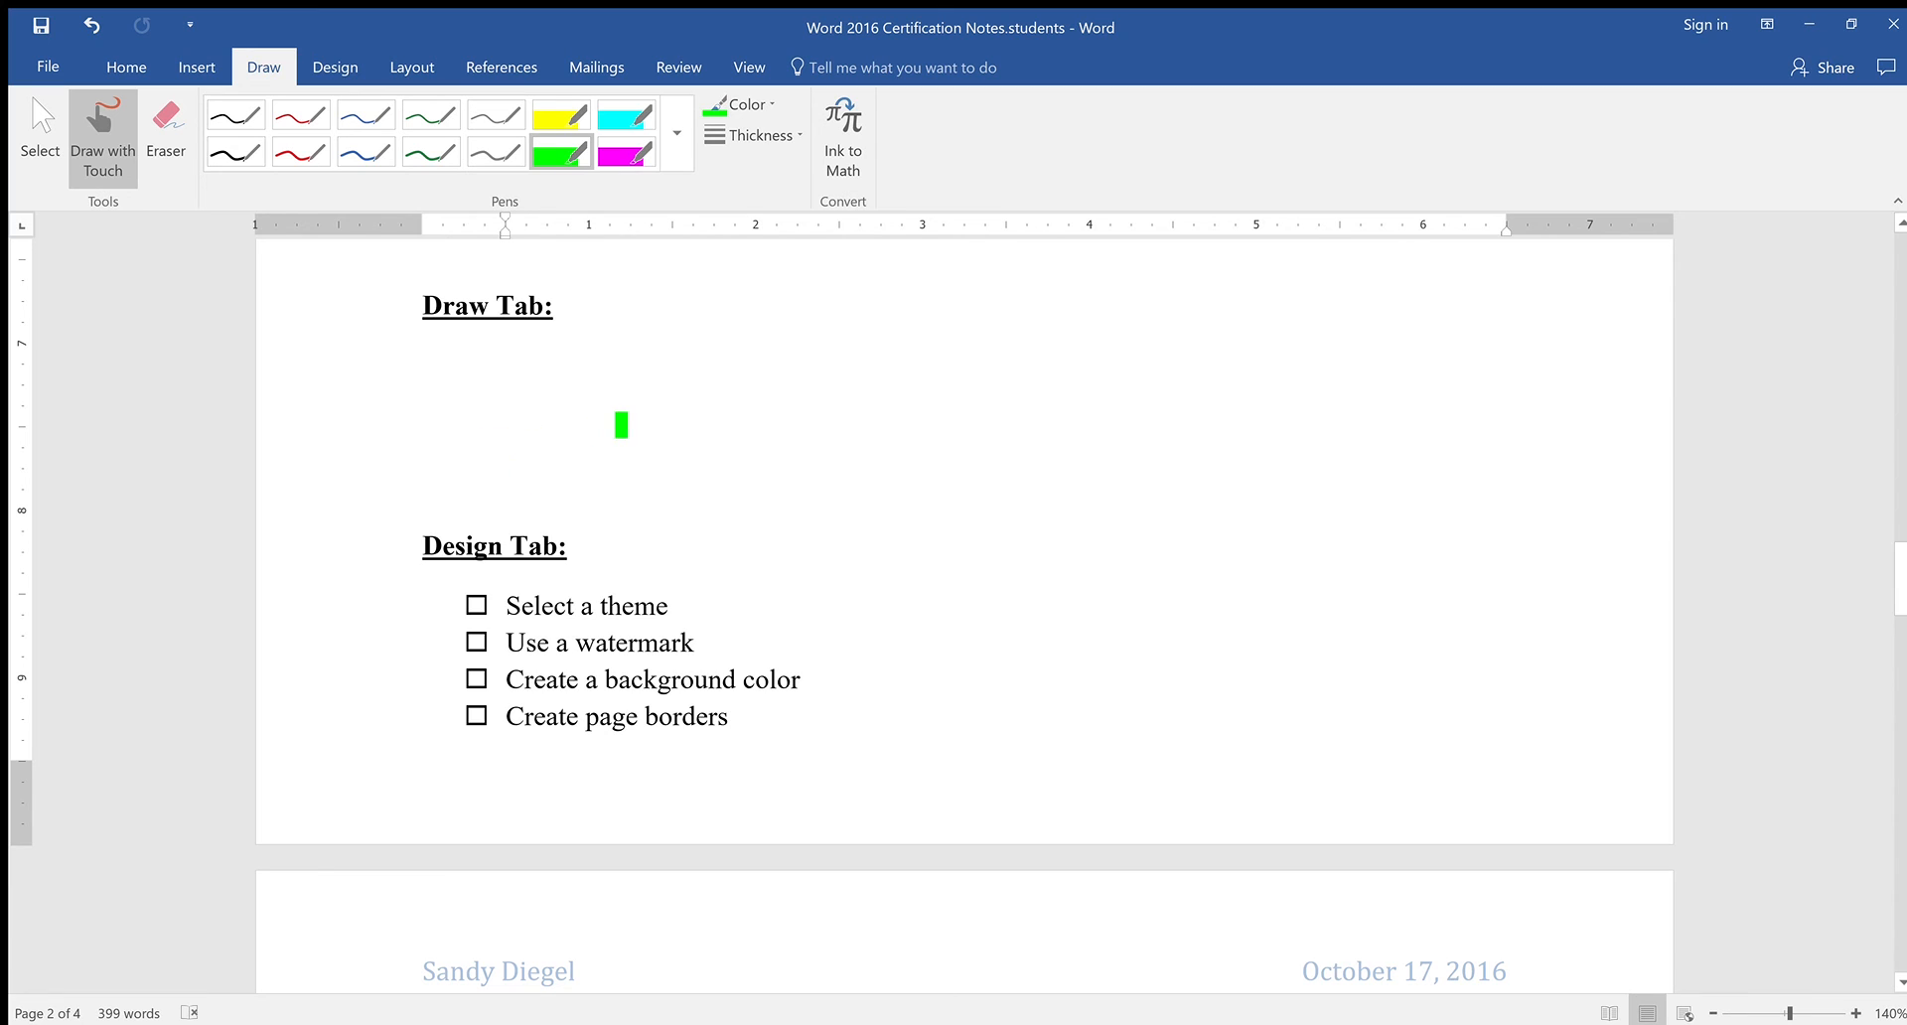
{"action": "scroll", "coordinate": [636, 425], "scroll_direction": "up", "scroll_amount": 3}
{"action": "scroll", "coordinate": [689, 559], "scroll_direction": "up", "scroll_amount": 4}
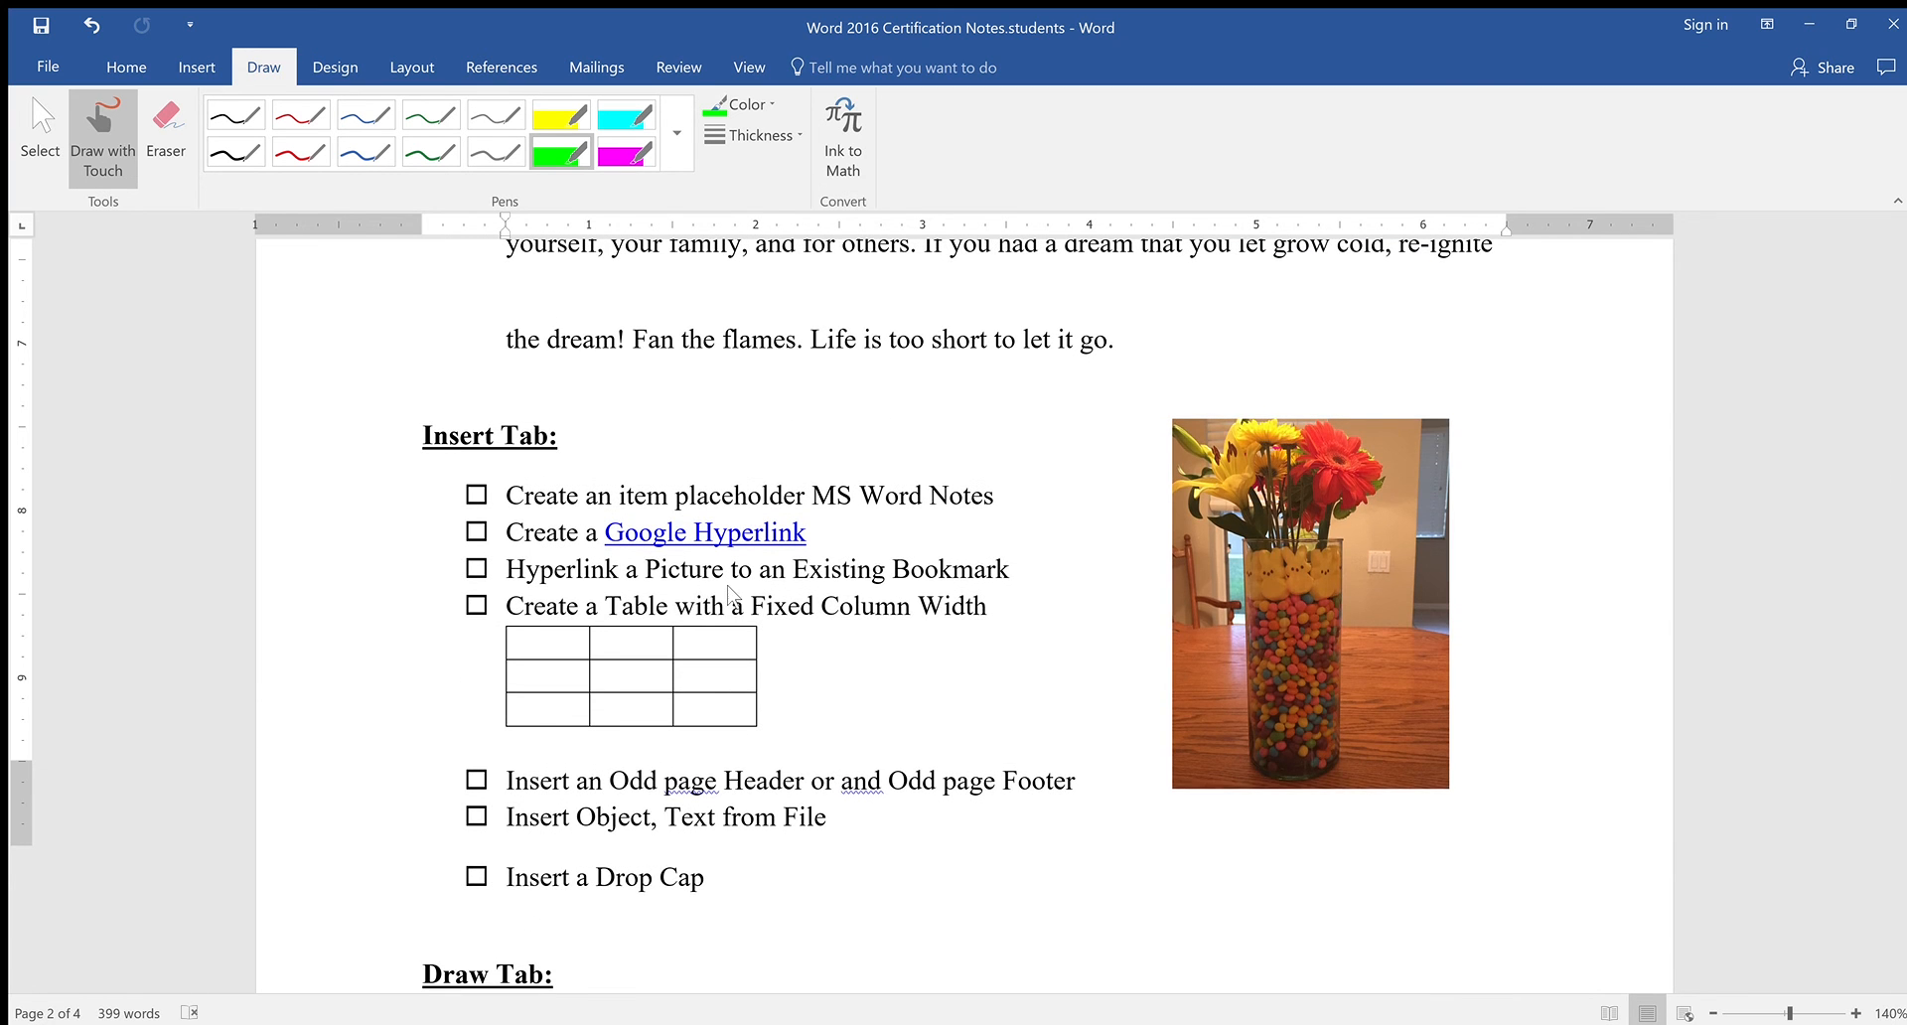
{"action": "scroll", "coordinate": [741, 592], "scroll_direction": "down", "scroll_amount": 5}
{"action": "scroll", "coordinate": [840, 583], "scroll_direction": "down", "scroll_amount": 9}
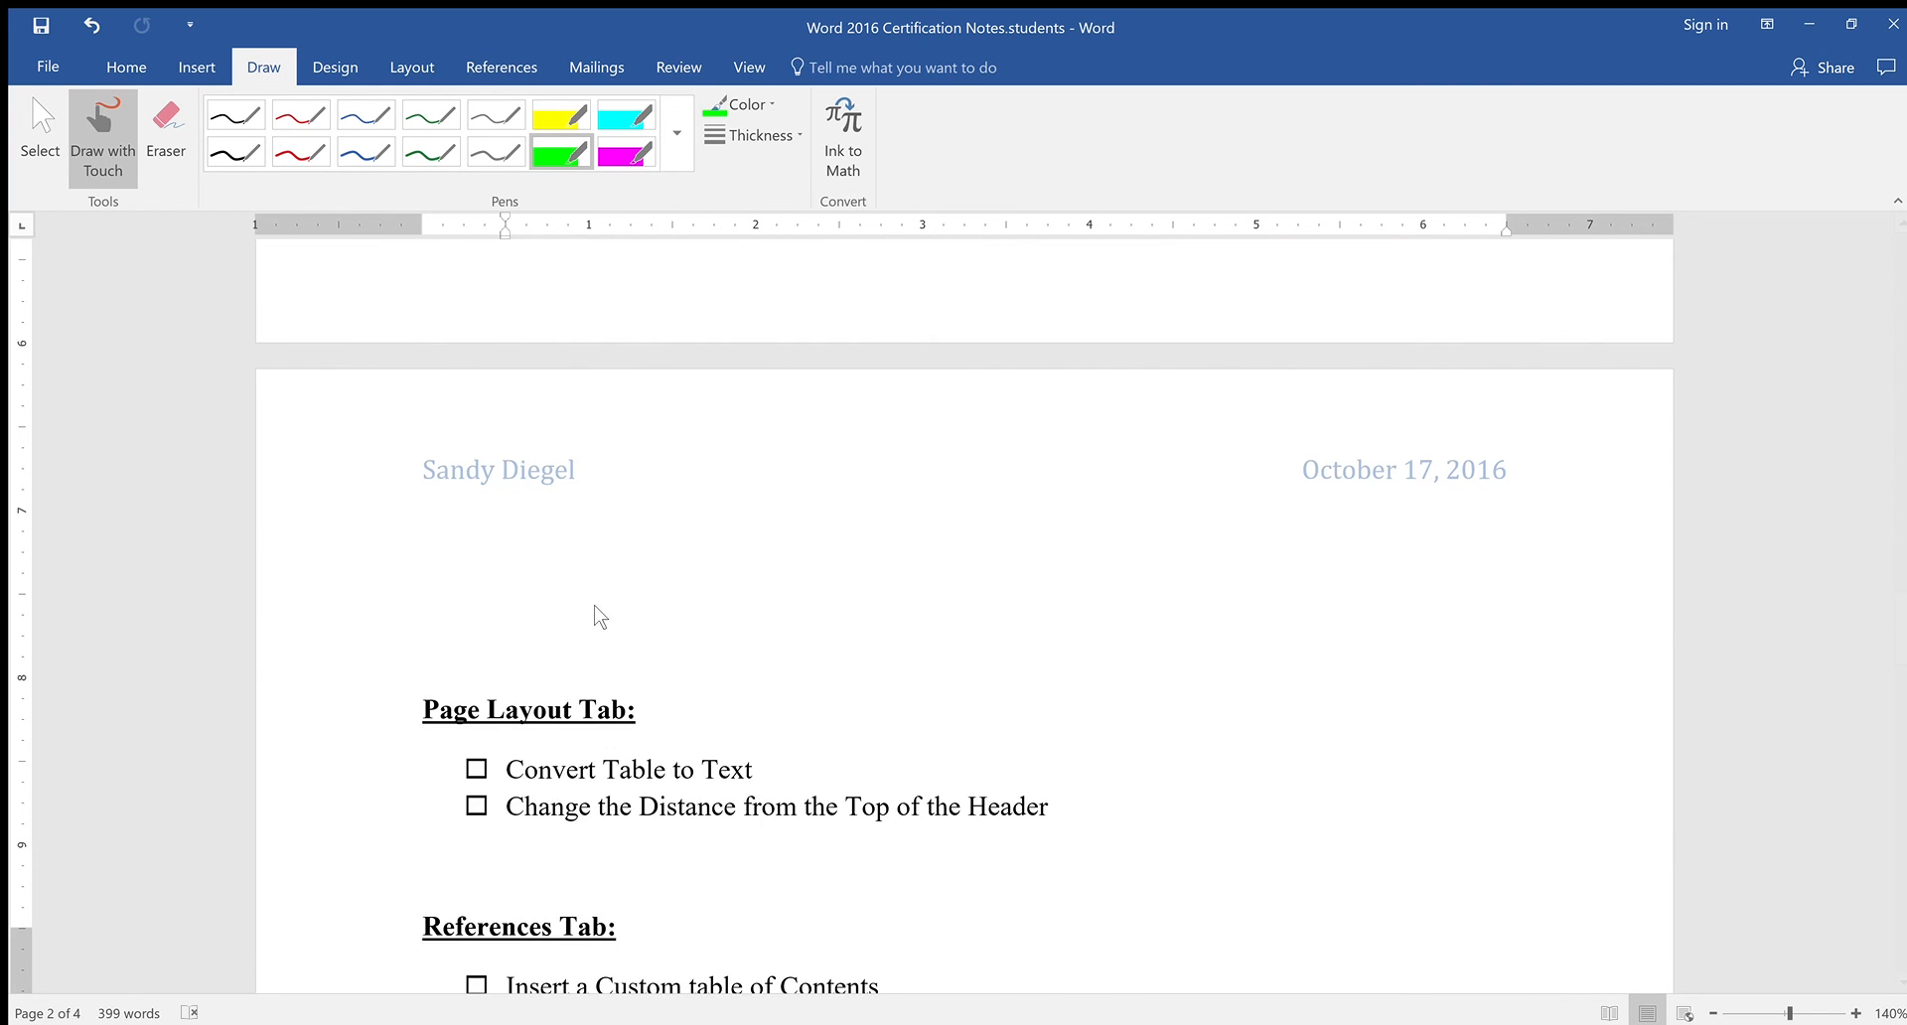
{"action": "scroll", "coordinate": [596, 614], "scroll_direction": "up", "scroll_amount": 10}
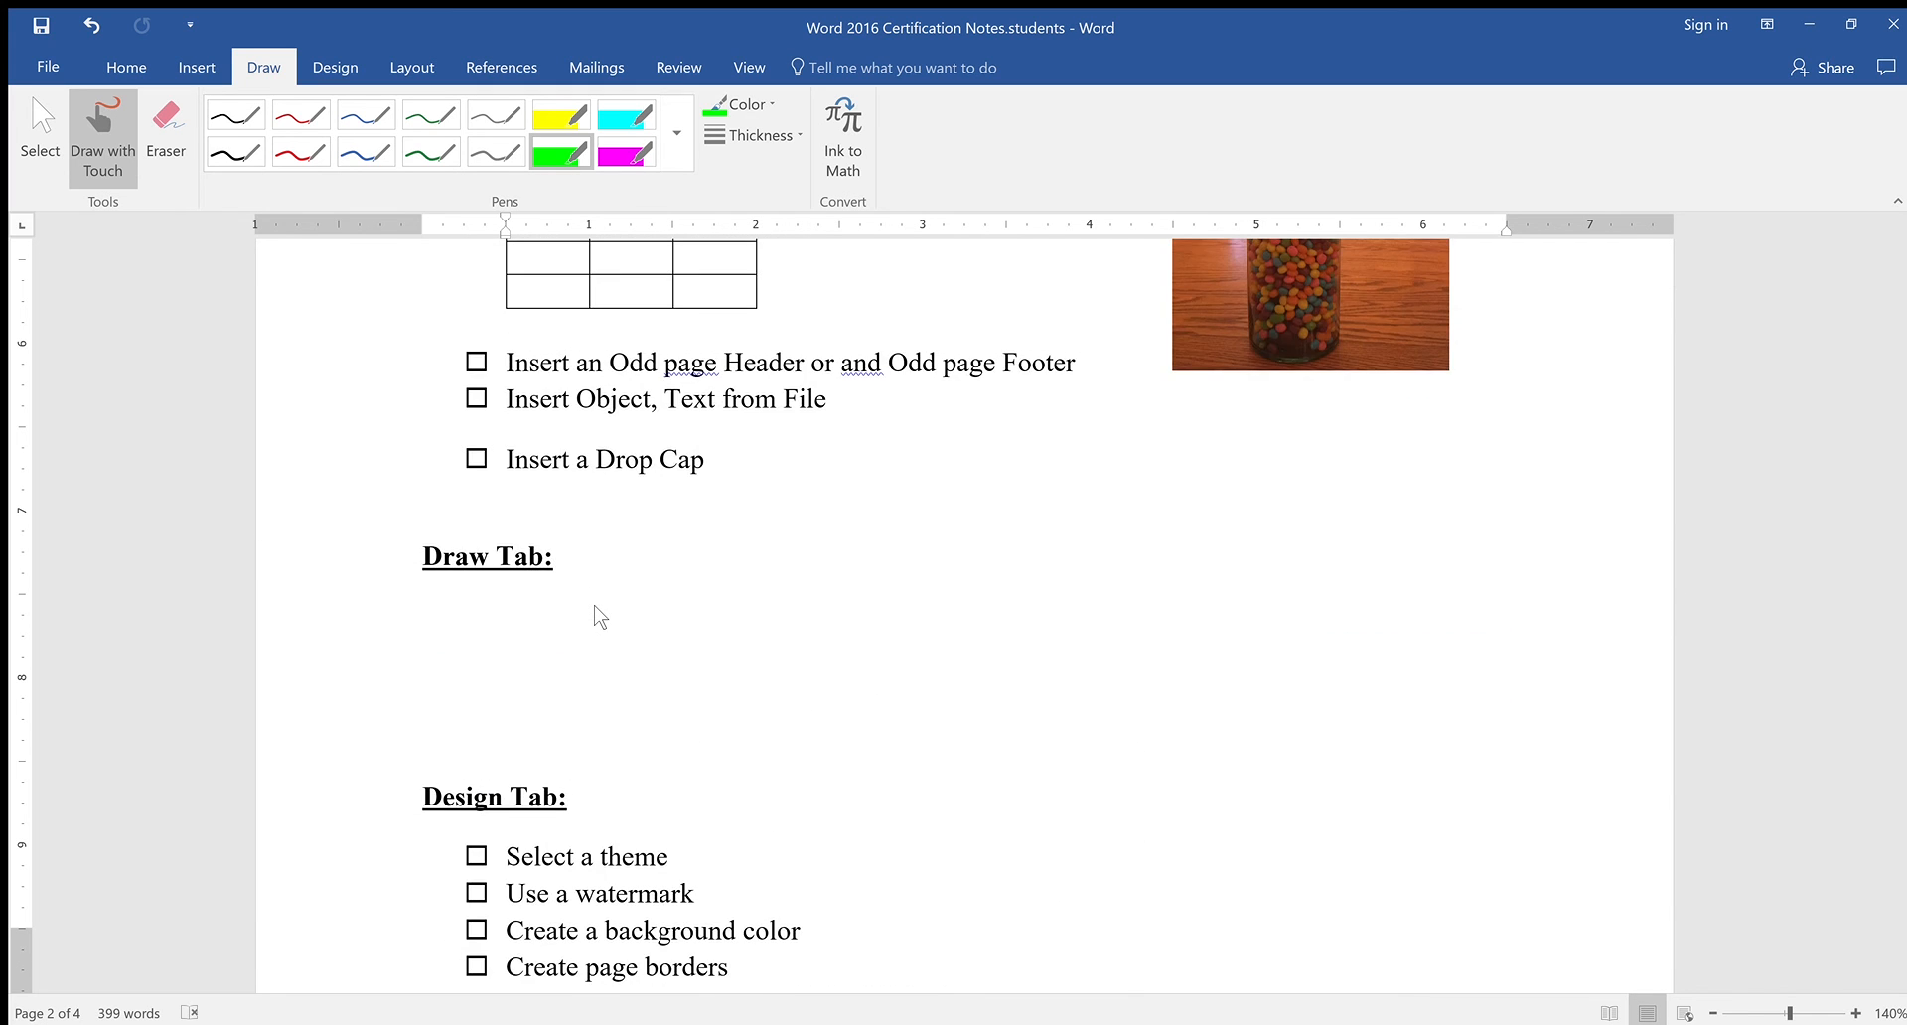
{"action": "scroll", "coordinate": [590, 634], "scroll_direction": "up", "scroll_amount": 3}
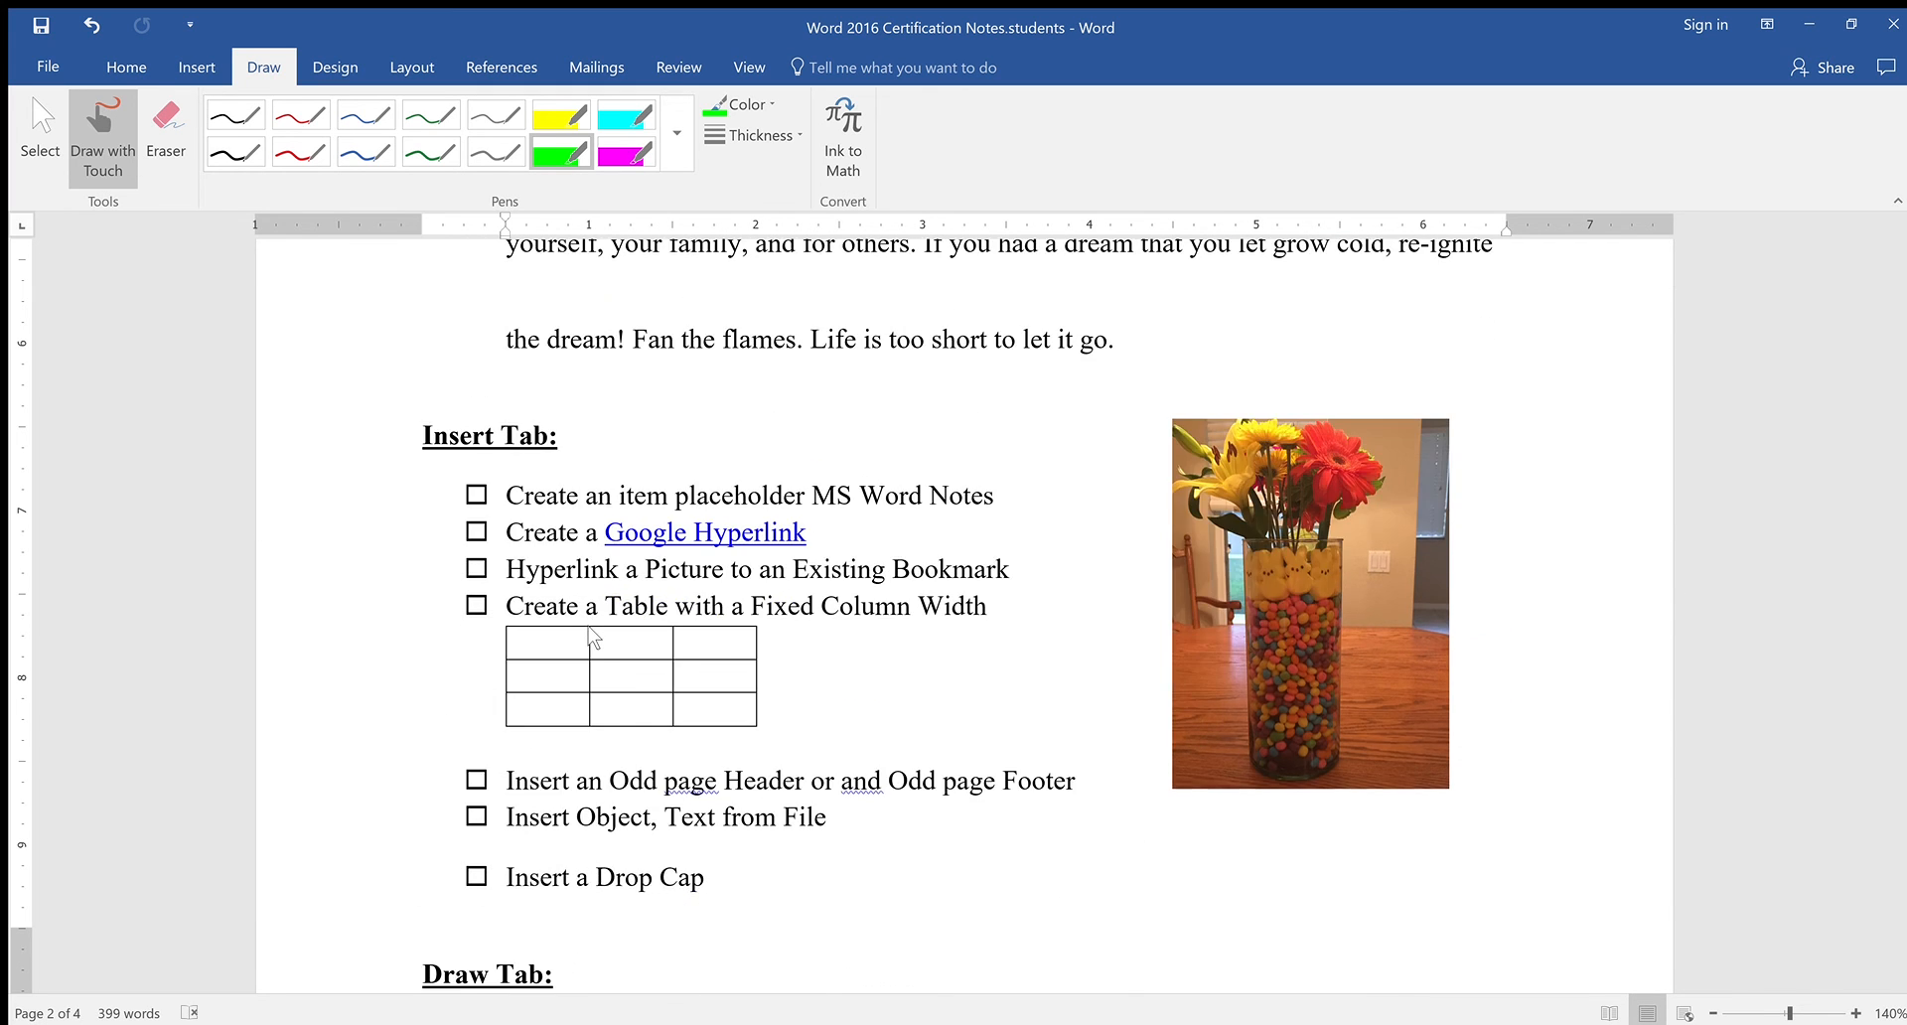
{"action": "scroll", "coordinate": [590, 633], "scroll_direction": "down", "scroll_amount": 5}
{"action": "scroll", "coordinate": [590, 633], "scroll_direction": "up", "scroll_amount": 3}
{"action": "scroll", "coordinate": [590, 629], "scroll_direction": "up", "scroll_amount": 1}
{"action": "scroll", "coordinate": [592, 636], "scroll_direction": "down", "scroll_amount": 5}
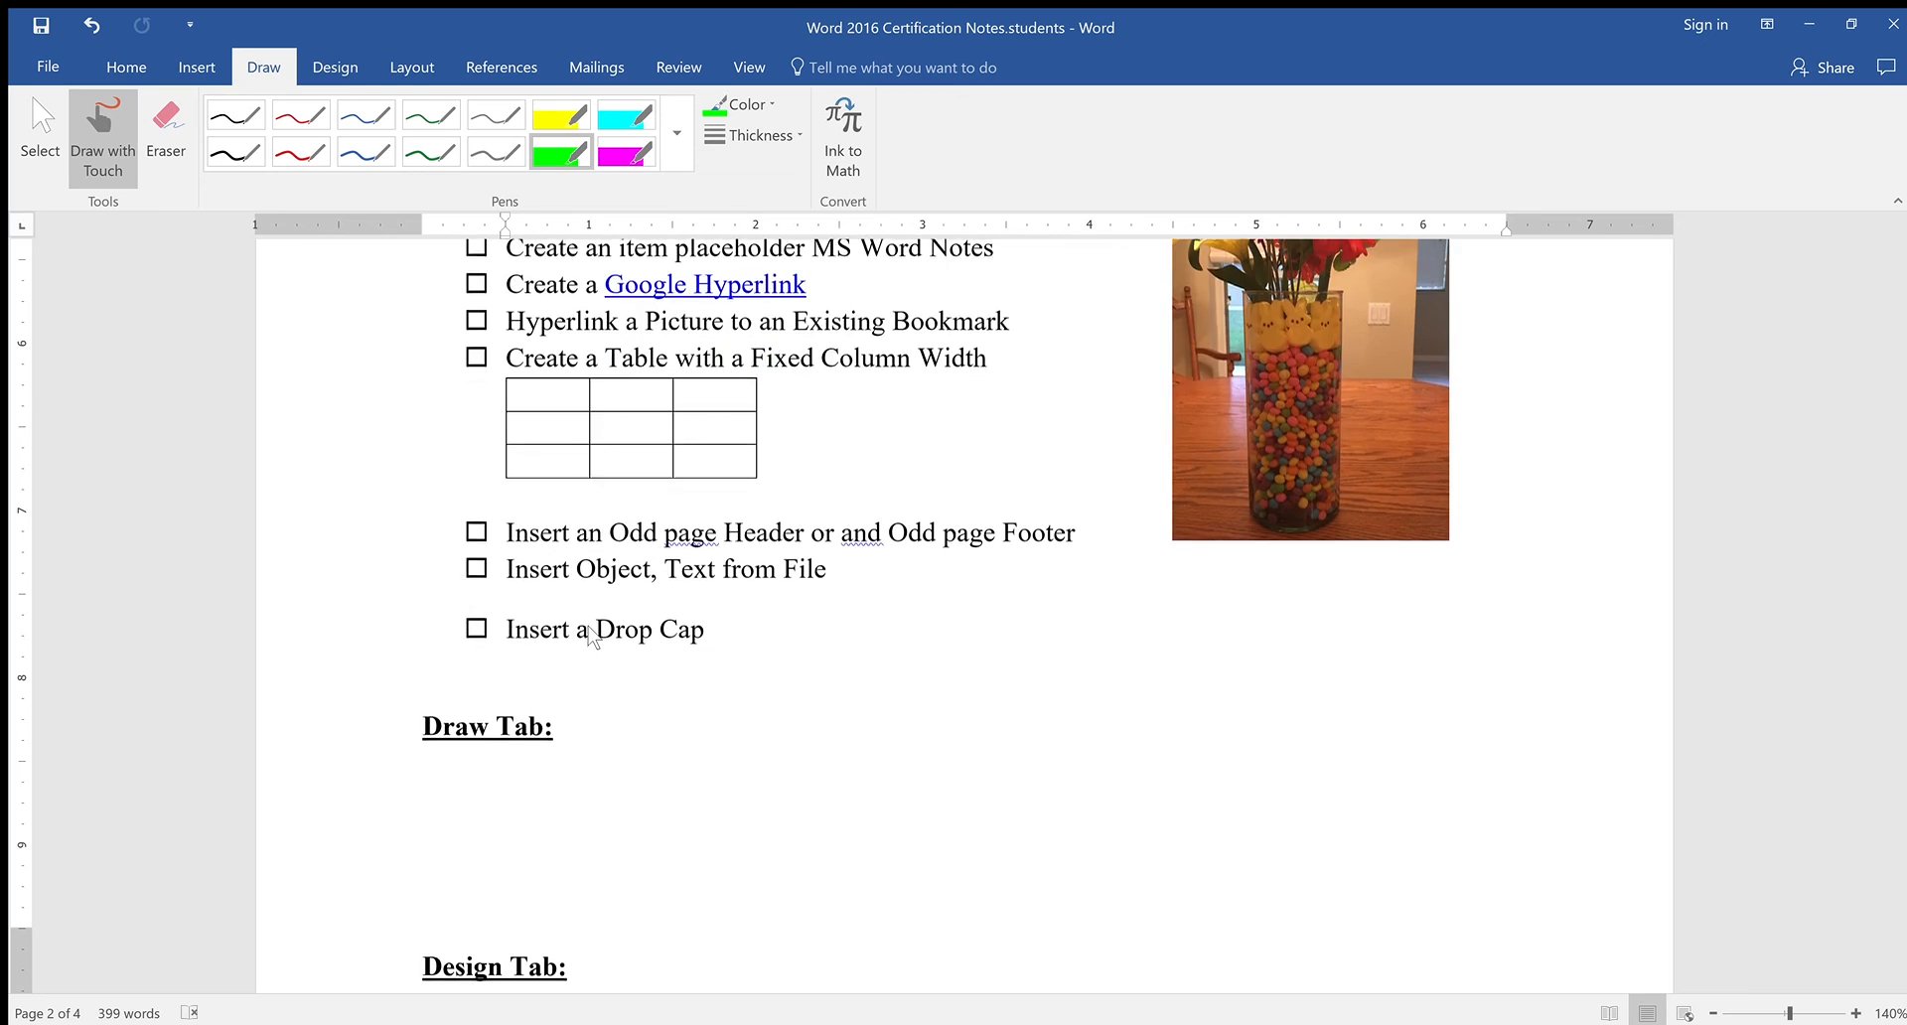
{"action": "left_click", "coordinate": [515, 542]}
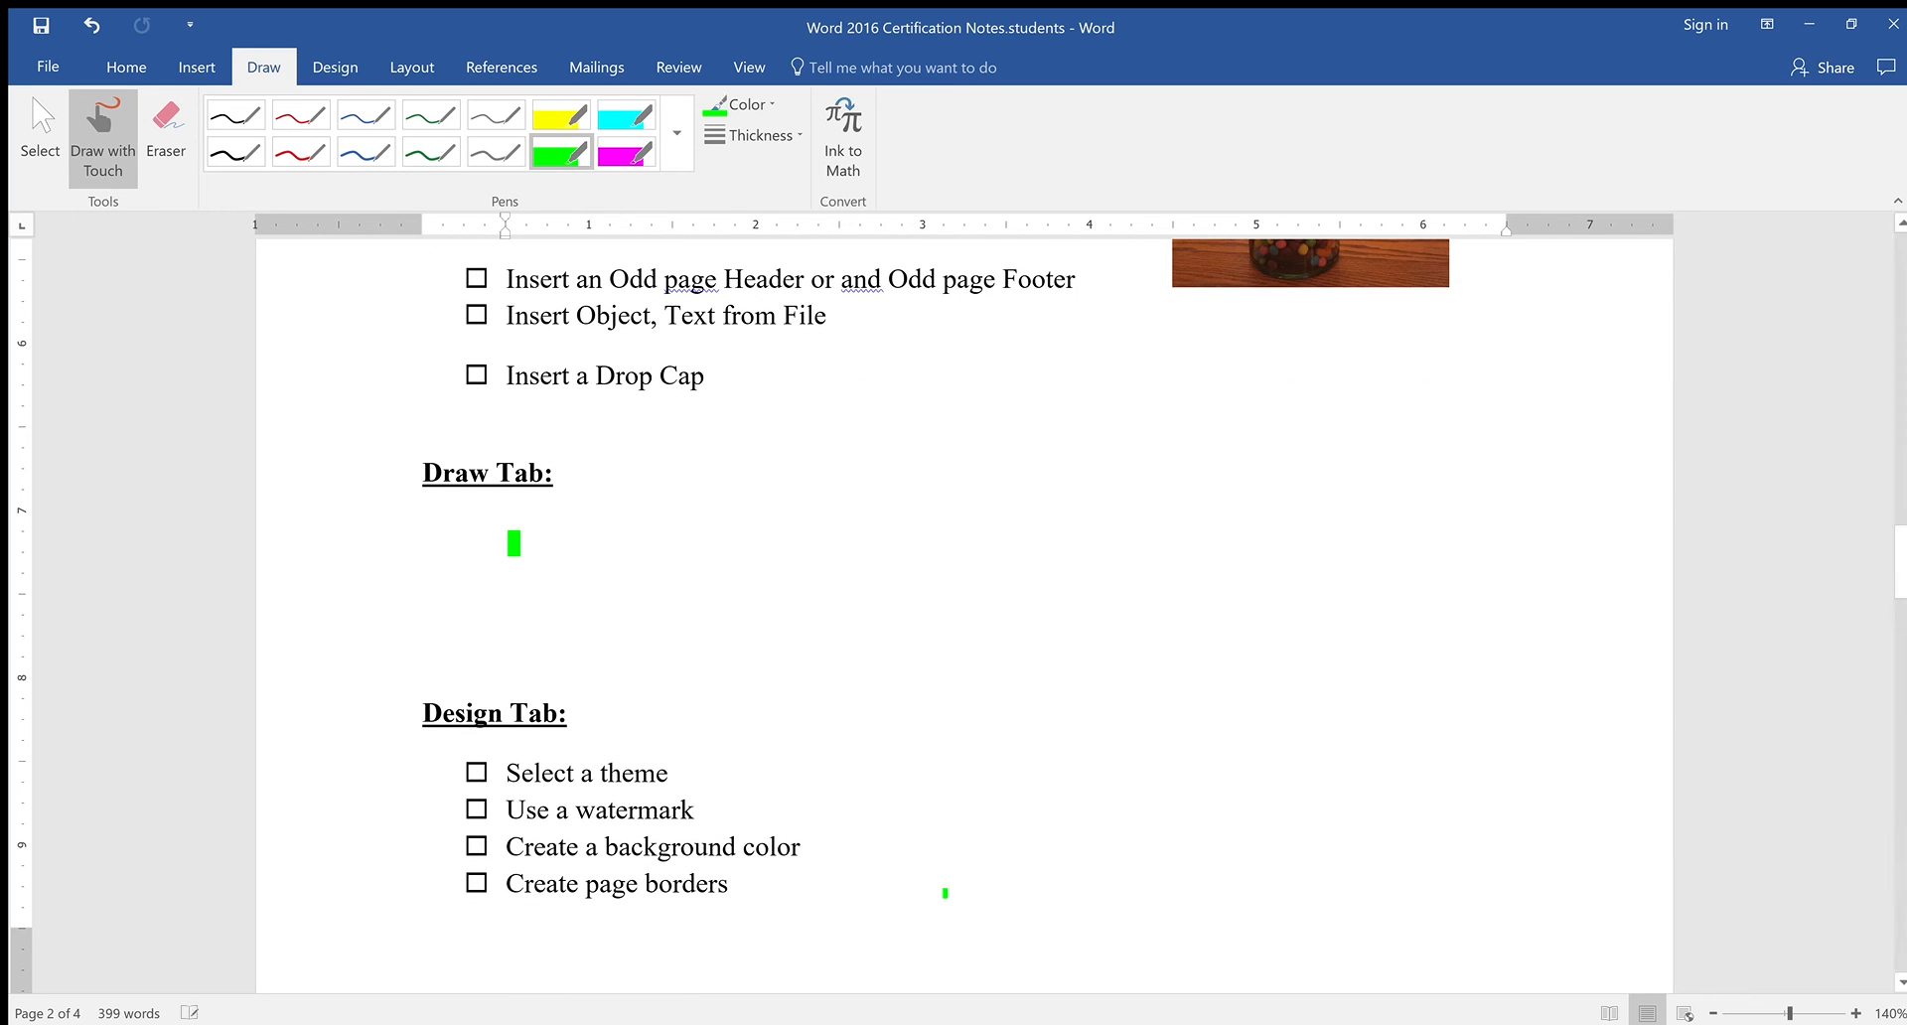
{"action": "left_click", "coordinate": [561, 152]}
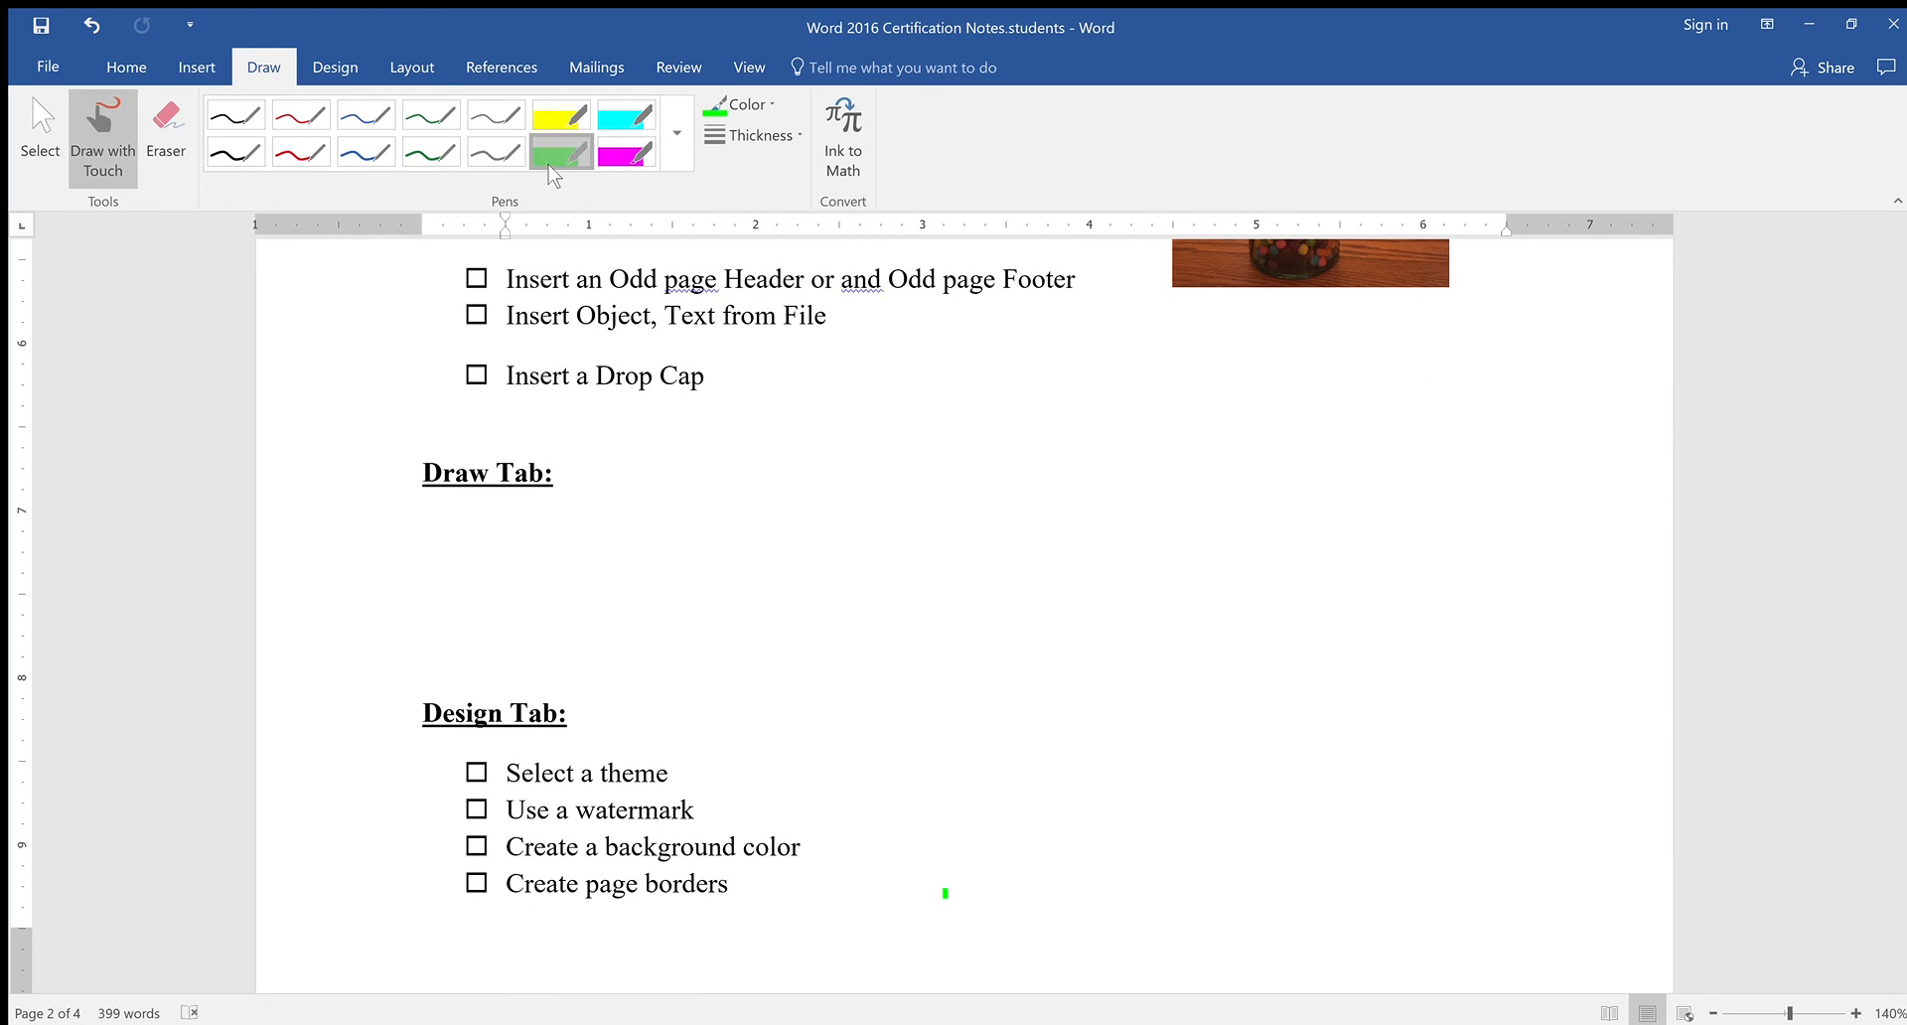
{"action": "mouse_move", "coordinate": [534, 511]}
{"action": "left_mouse_down"}
{"action": "mouse_move", "coordinate": [504, 497]}
{"action": "mouse_move", "coordinate": [549, 635]}
{"action": "mouse_move", "coordinate": [464, 643]}
{"action": "left_mouse_up"}
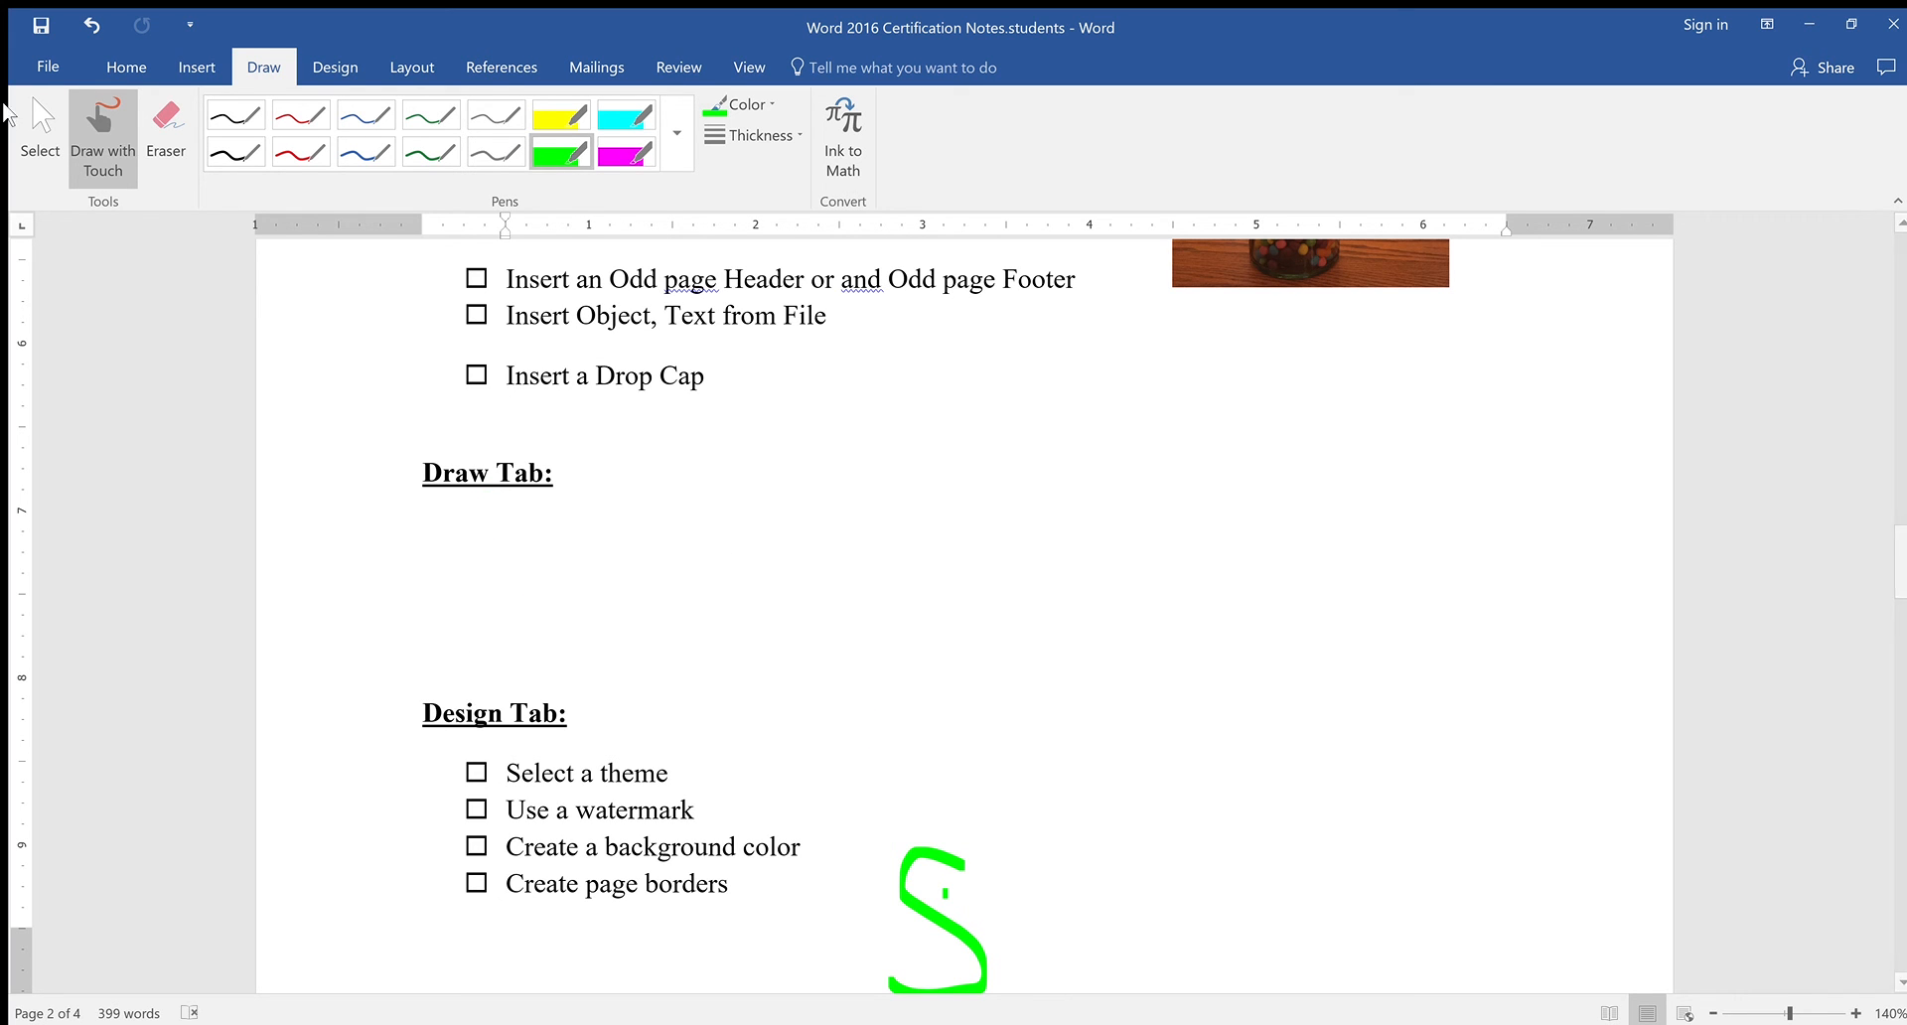
{"action": "left_click", "coordinate": [91, 25]}
Erase the leftover green ink mark and resume drawing with the red pen
{"action": "scroll", "coordinate": [758, 645], "scroll_direction": "down", "scroll_amount": 10}
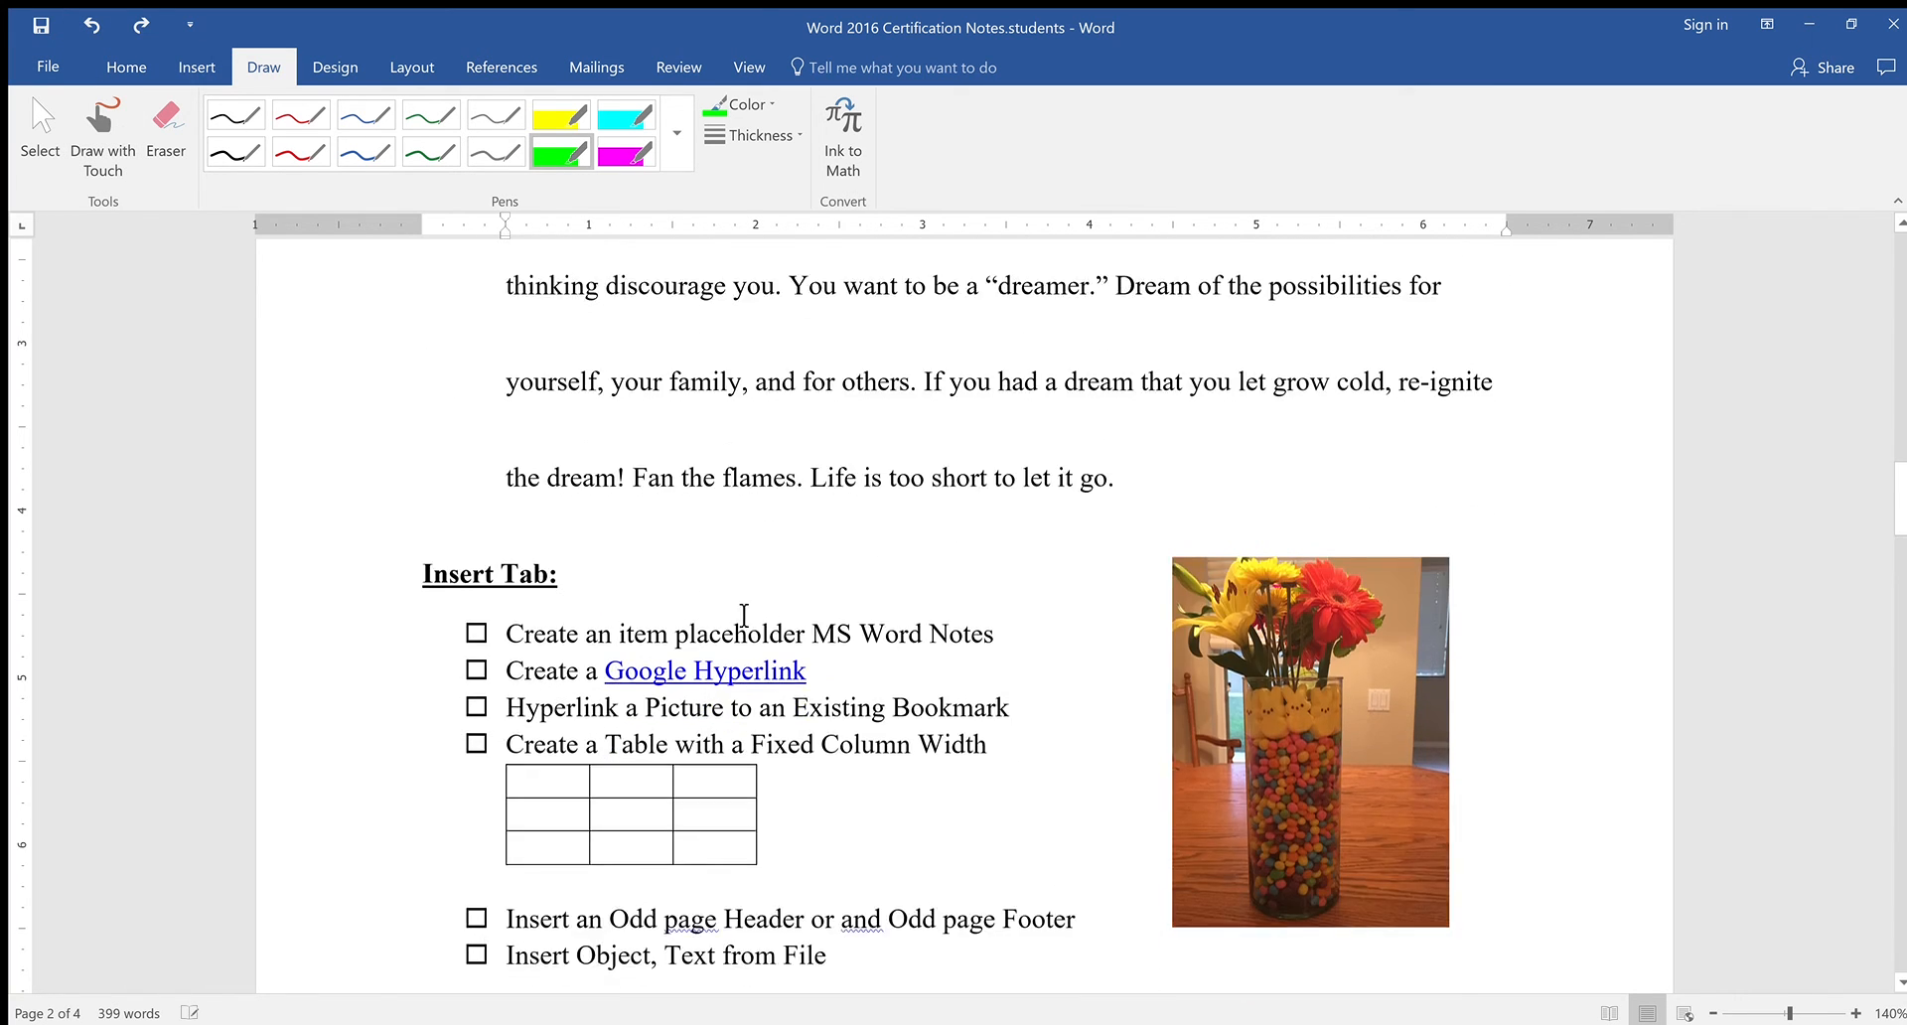
{"action": "scroll", "coordinate": [758, 606], "scroll_direction": "up", "scroll_amount": 3}
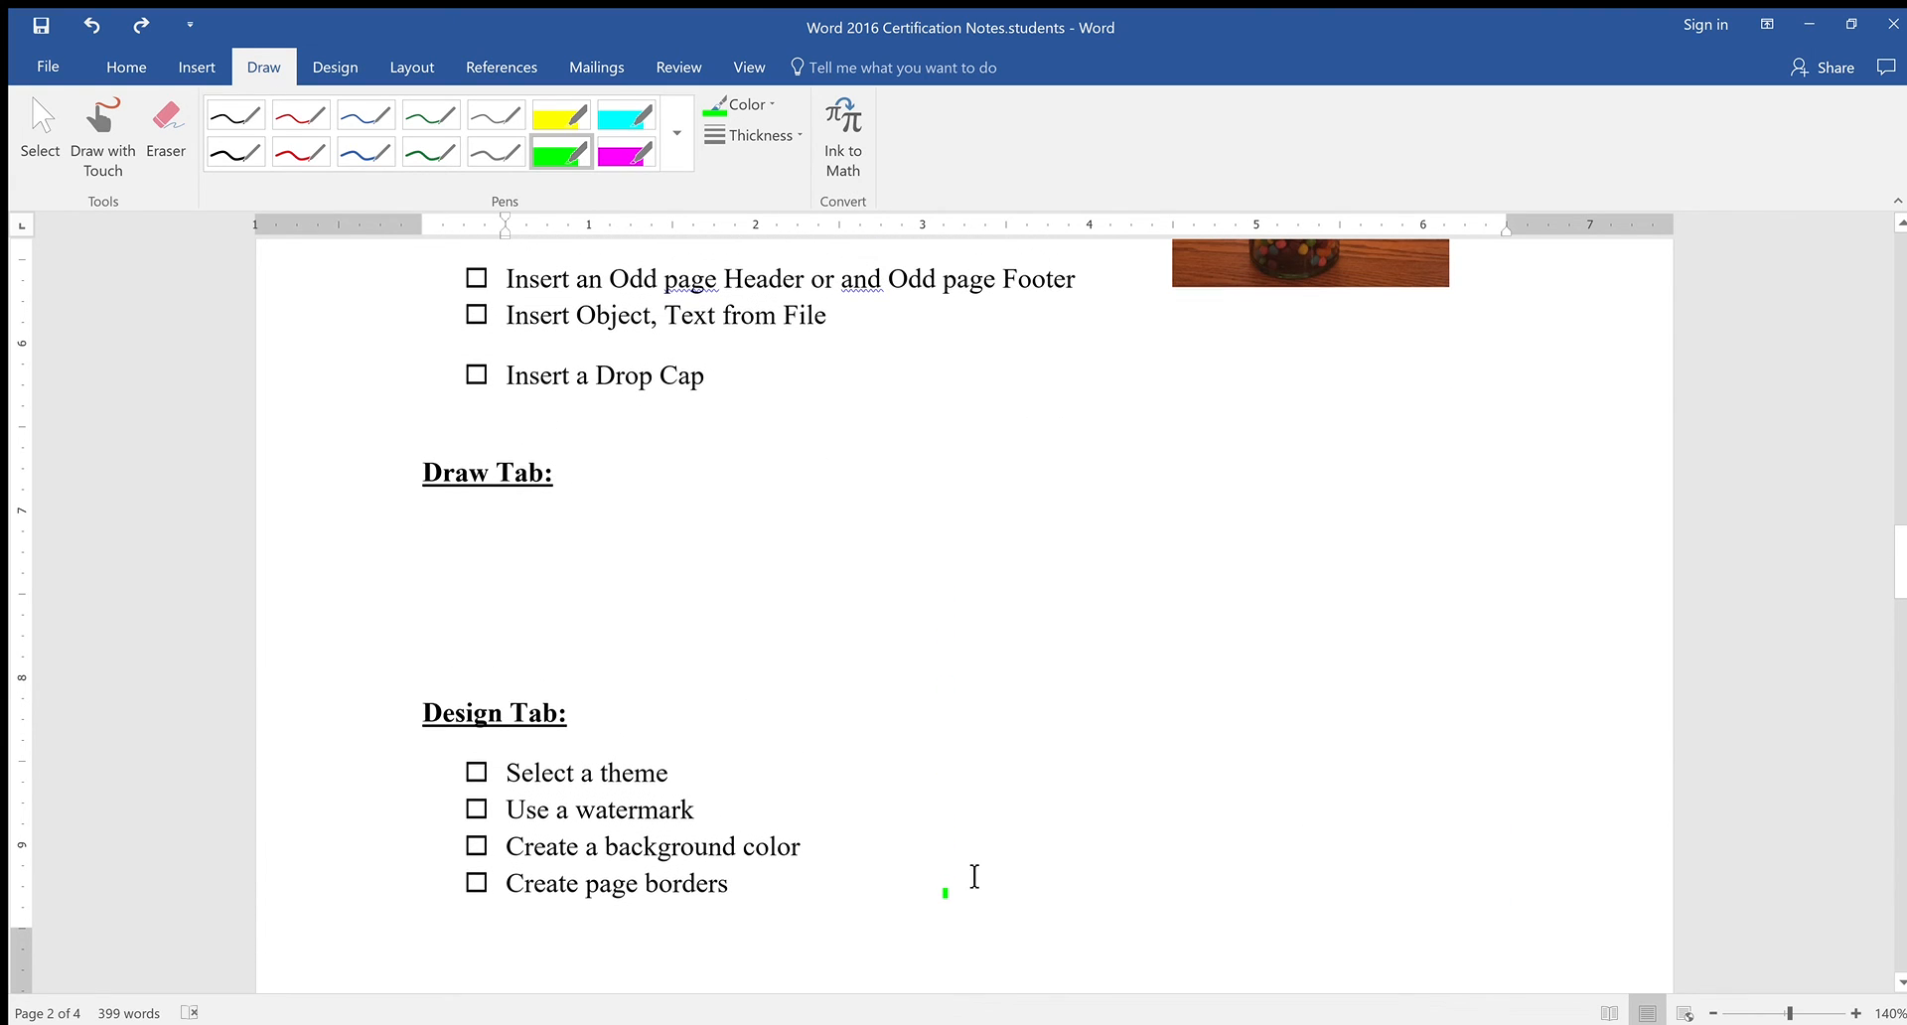
{"action": "mouse_move", "coordinate": [496, 539]}
{"action": "left_mouse_down"}
{"action": "mouse_move", "coordinate": [451, 544]}
{"action": "mouse_move", "coordinate": [494, 625]}
{"action": "left_mouse_up"}
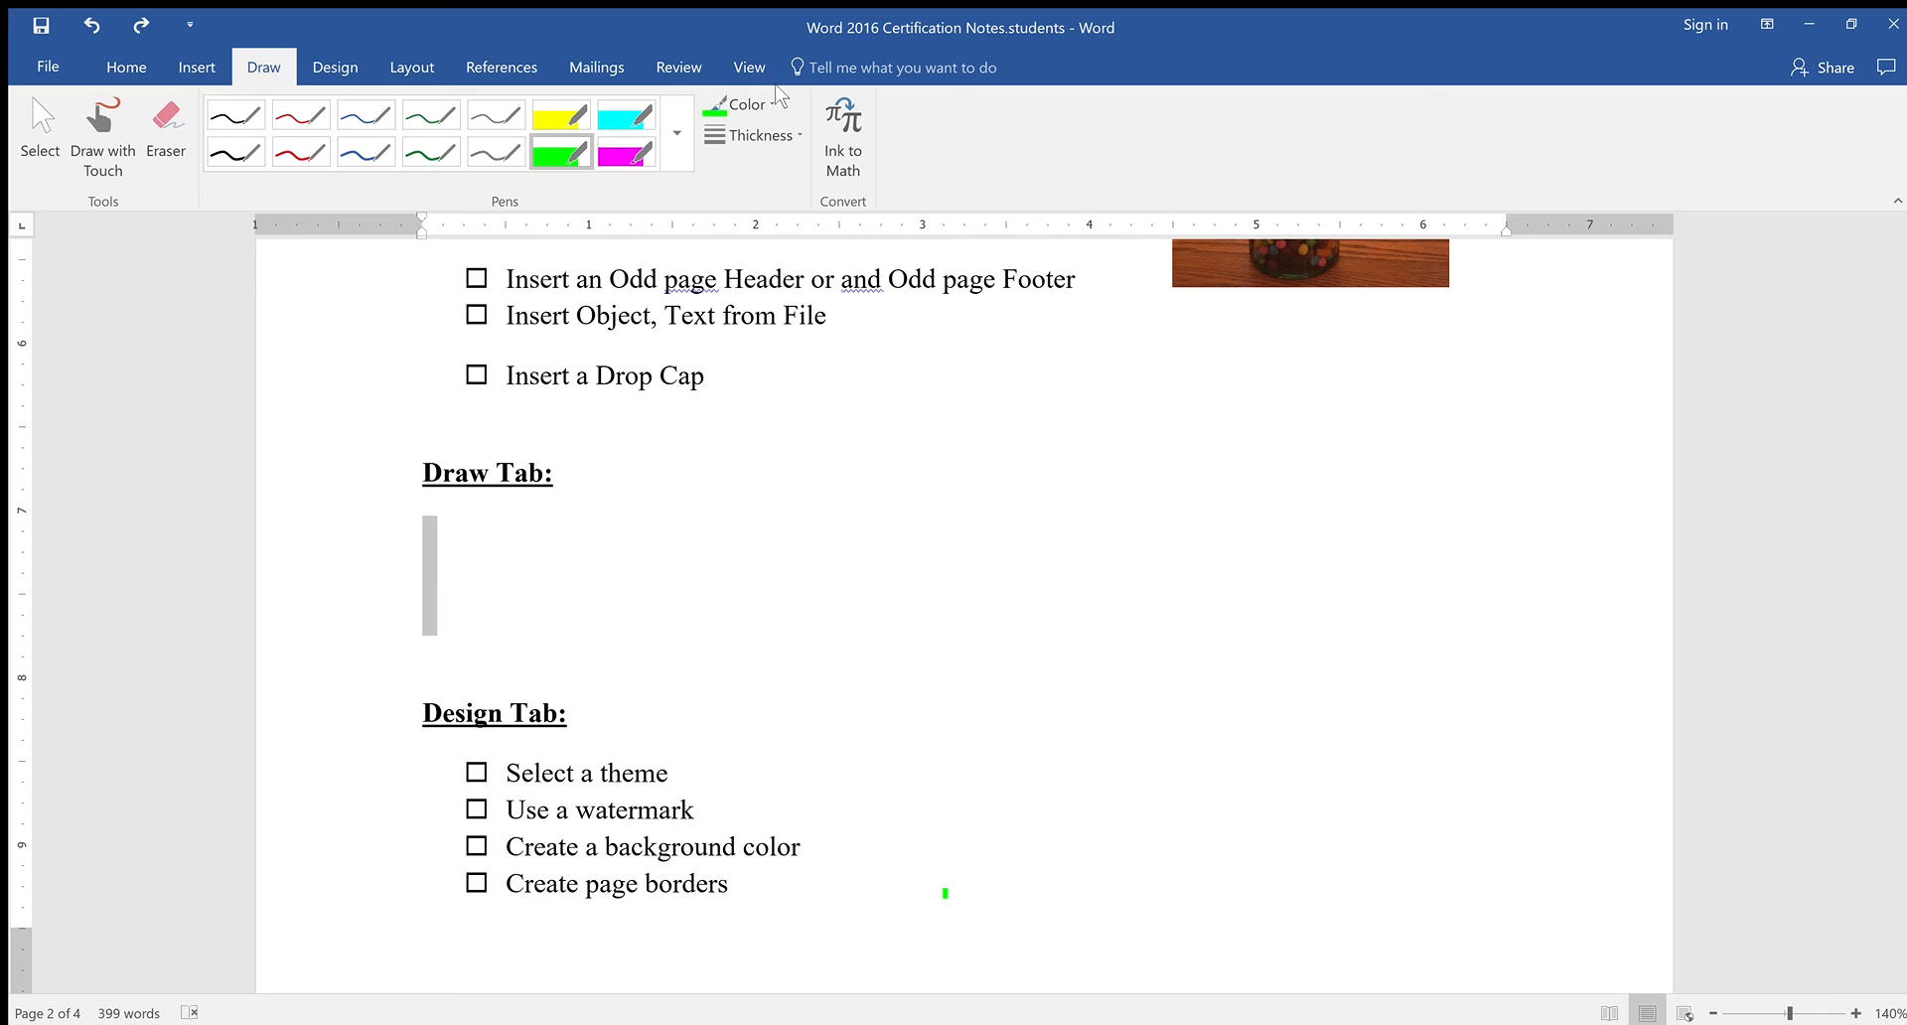
{"action": "left_click", "coordinate": [969, 897]}
{"action": "left_click", "coordinate": [166, 128]}
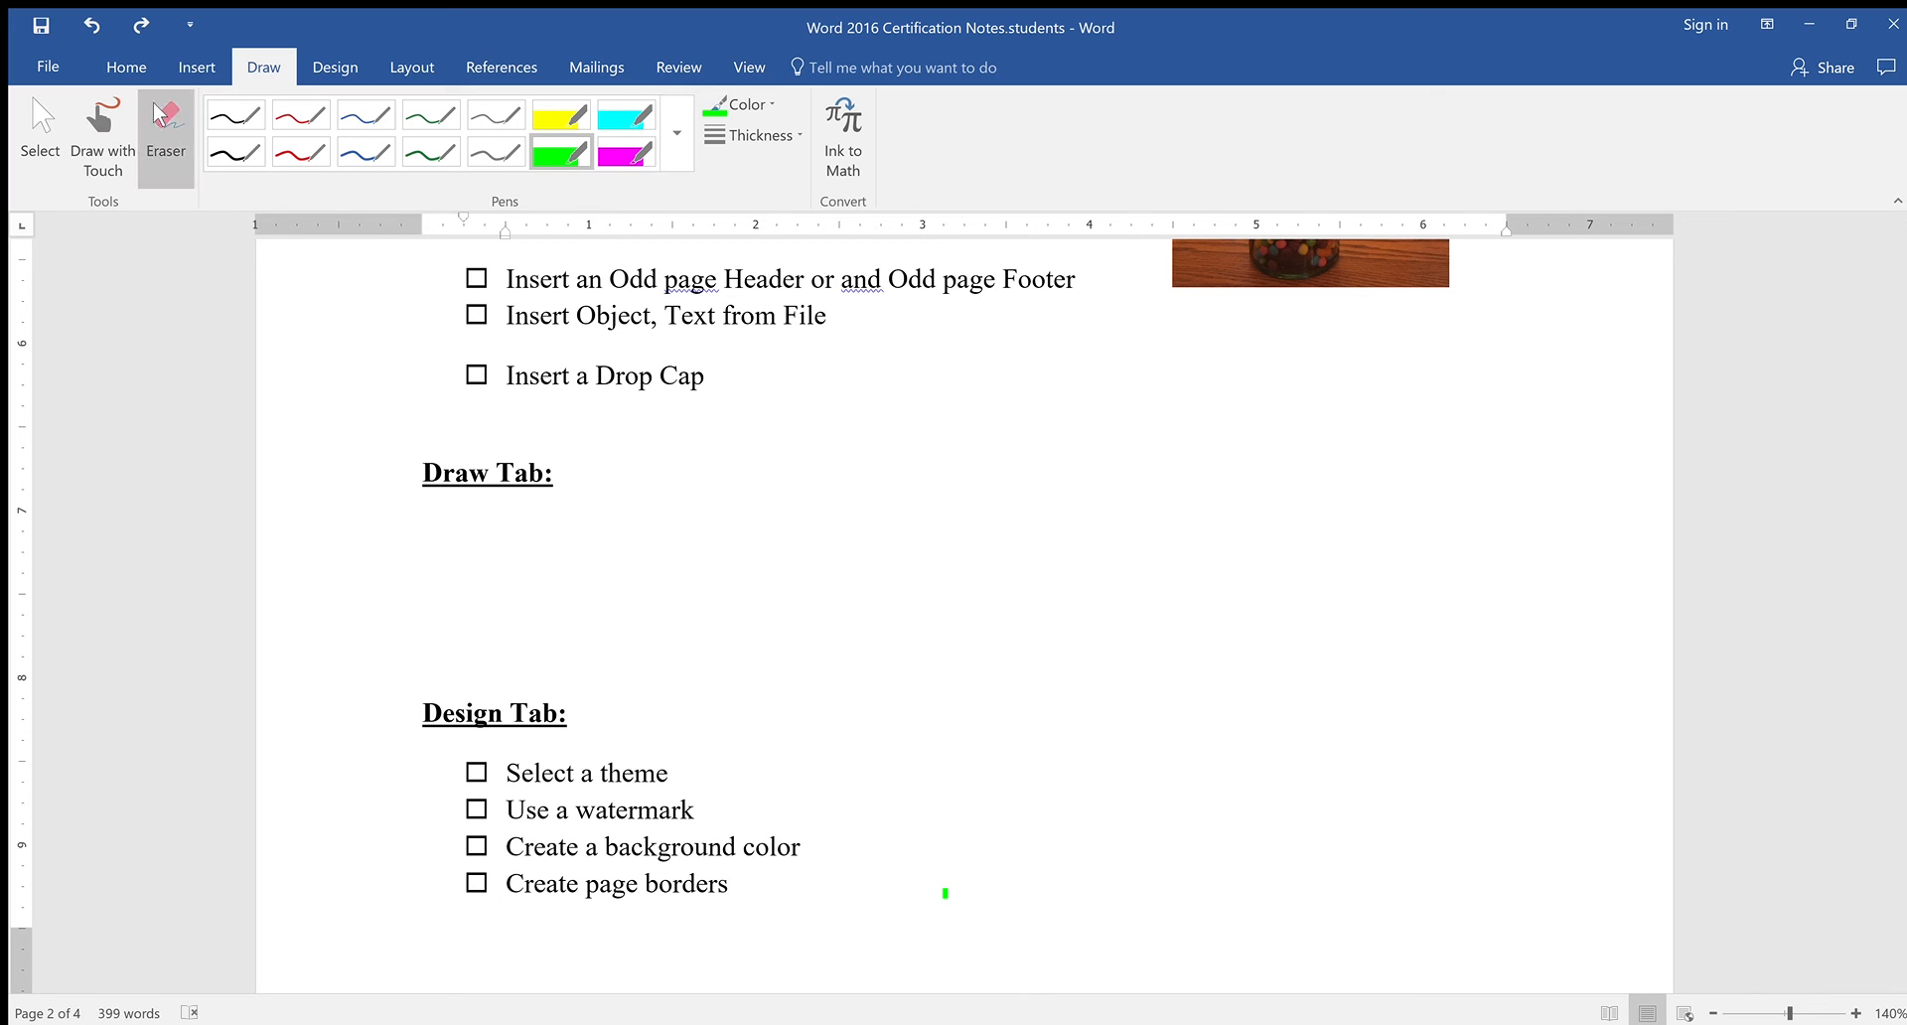
{"action": "left_click", "coordinate": [944, 893]}
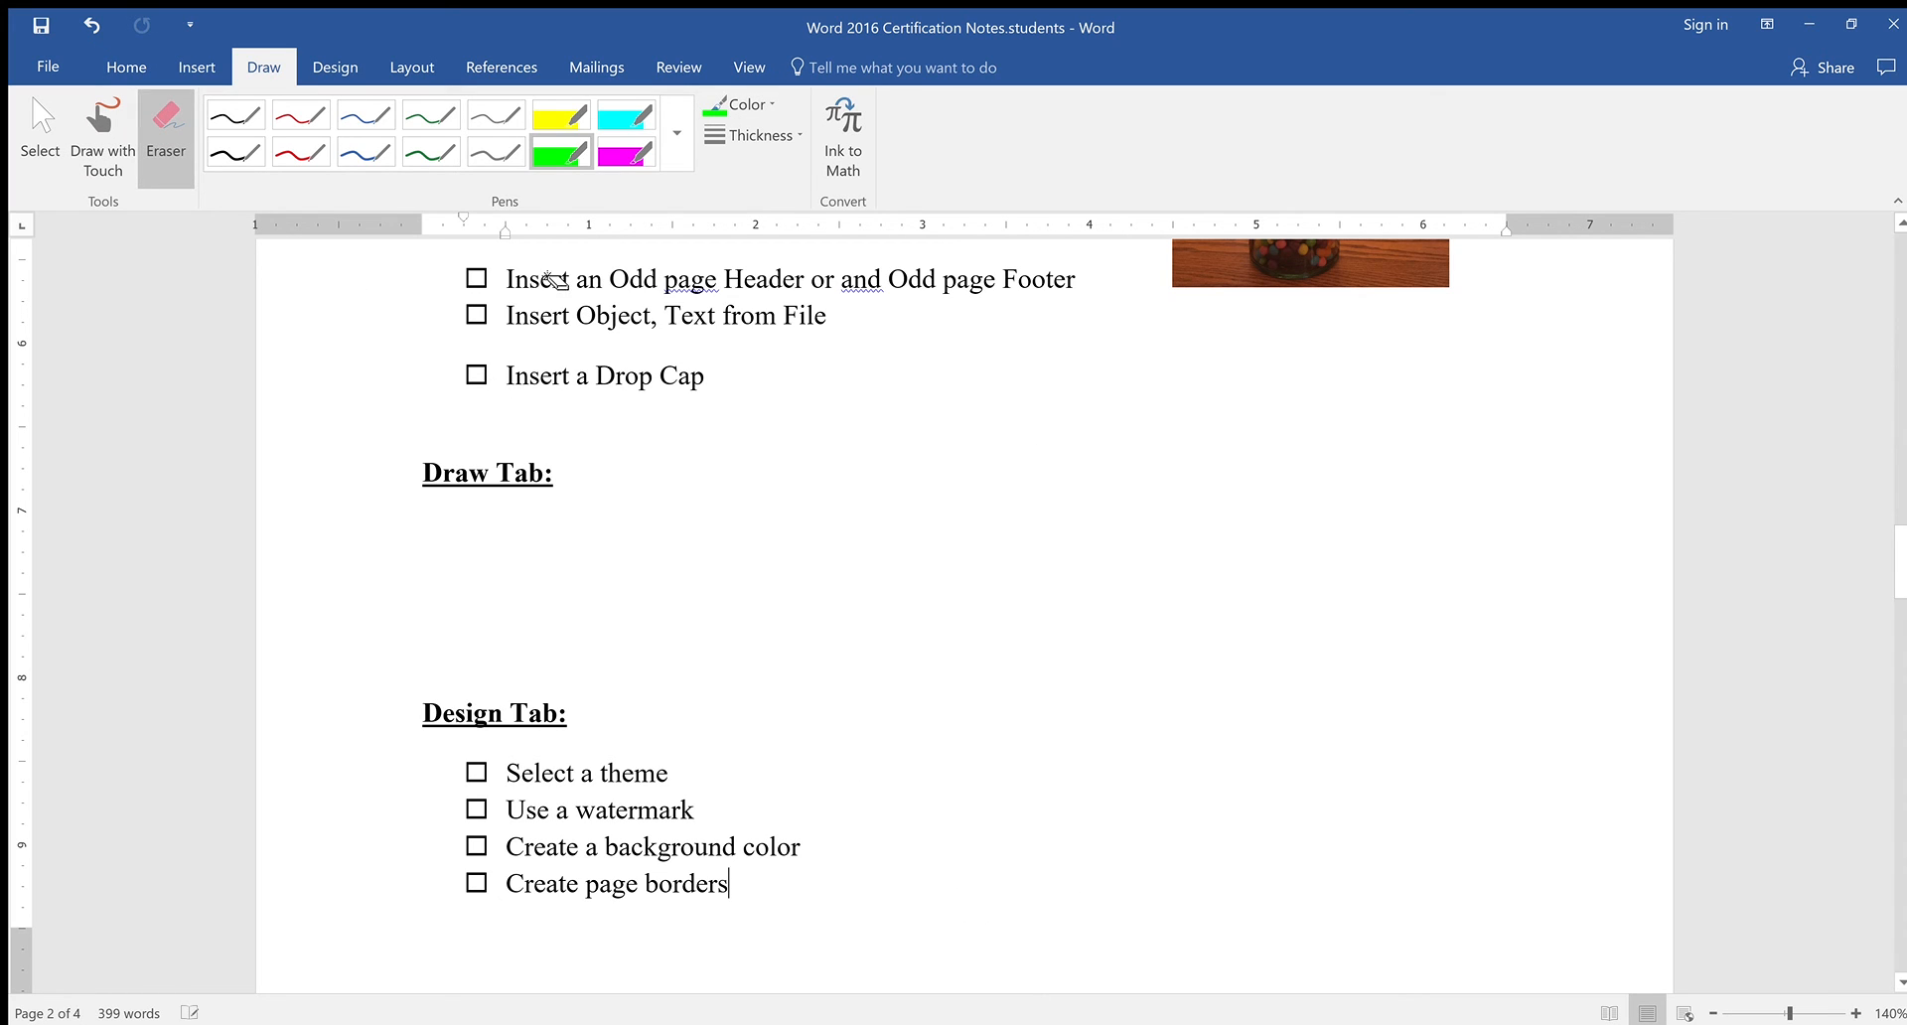
{"action": "left_click", "coordinate": [103, 127]}
{"action": "left_click", "coordinate": [301, 115]}
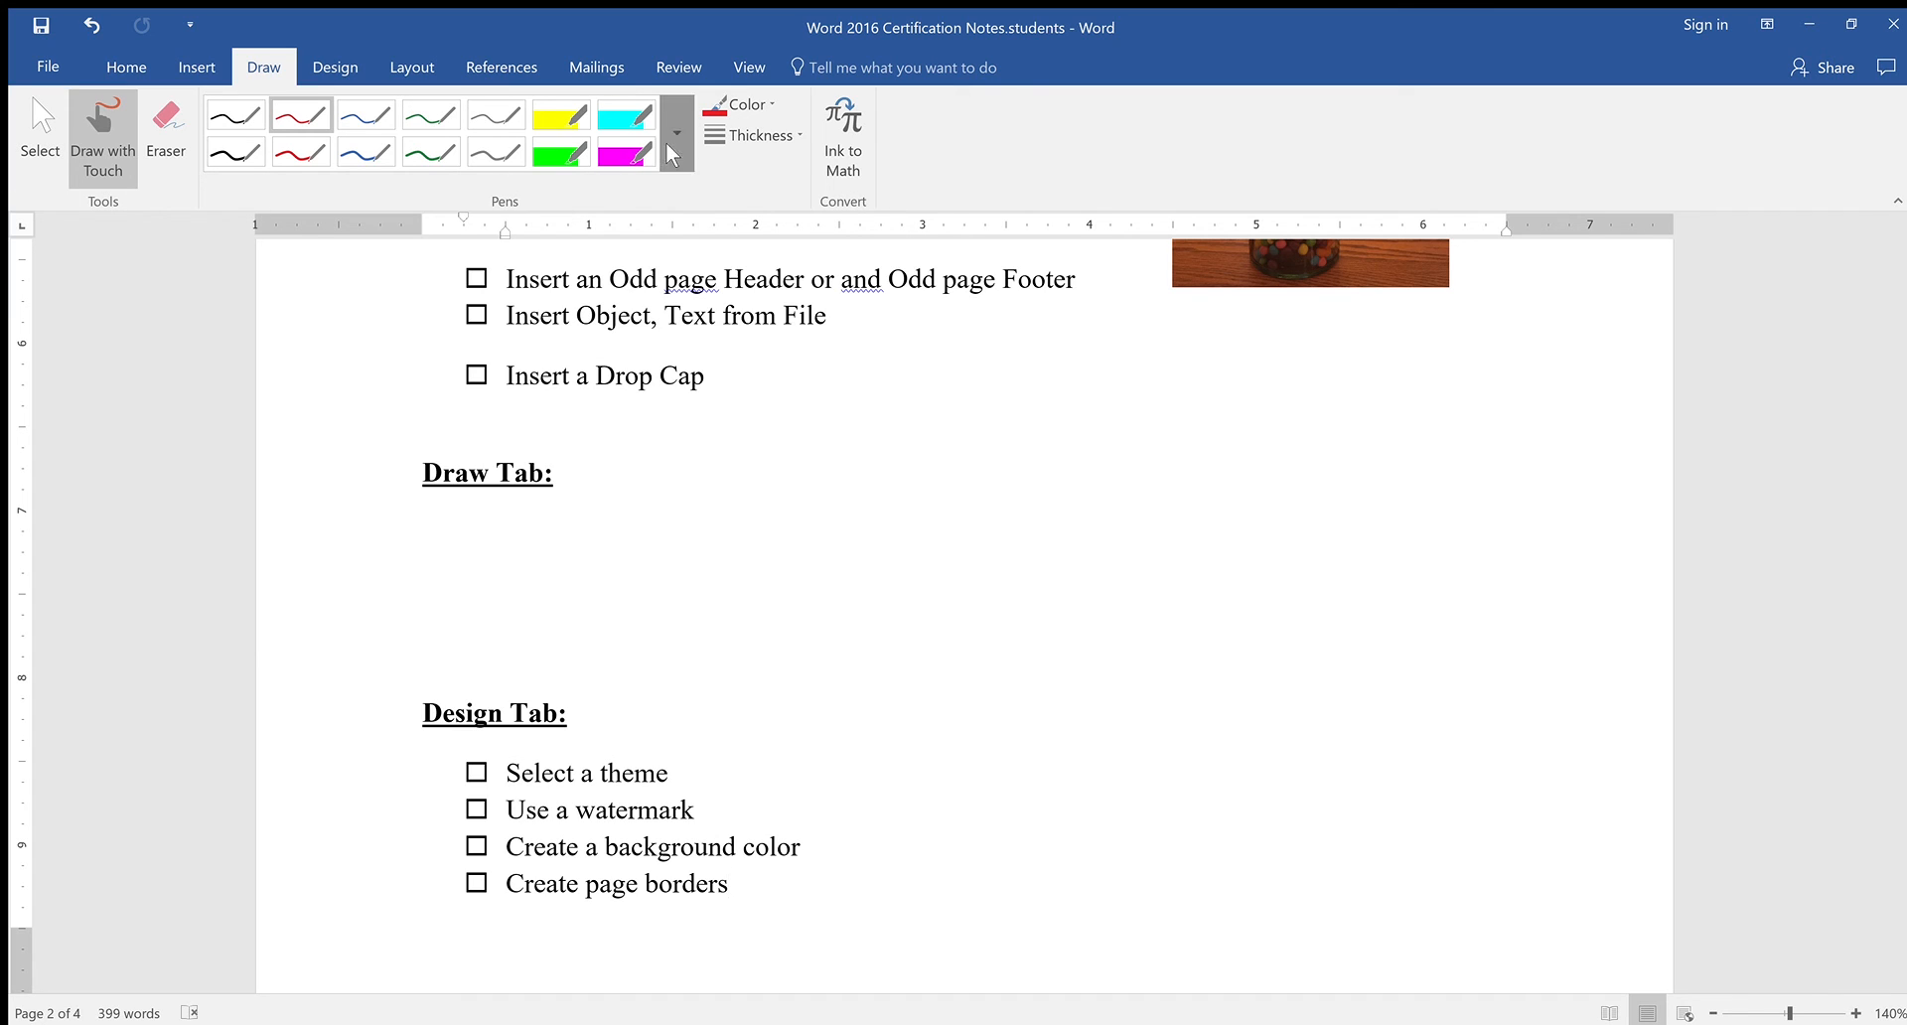
Pick a thick red pen from the Pens gallery, then switch to the medium blue pen
{"action": "left_click", "coordinate": [329, 359]}
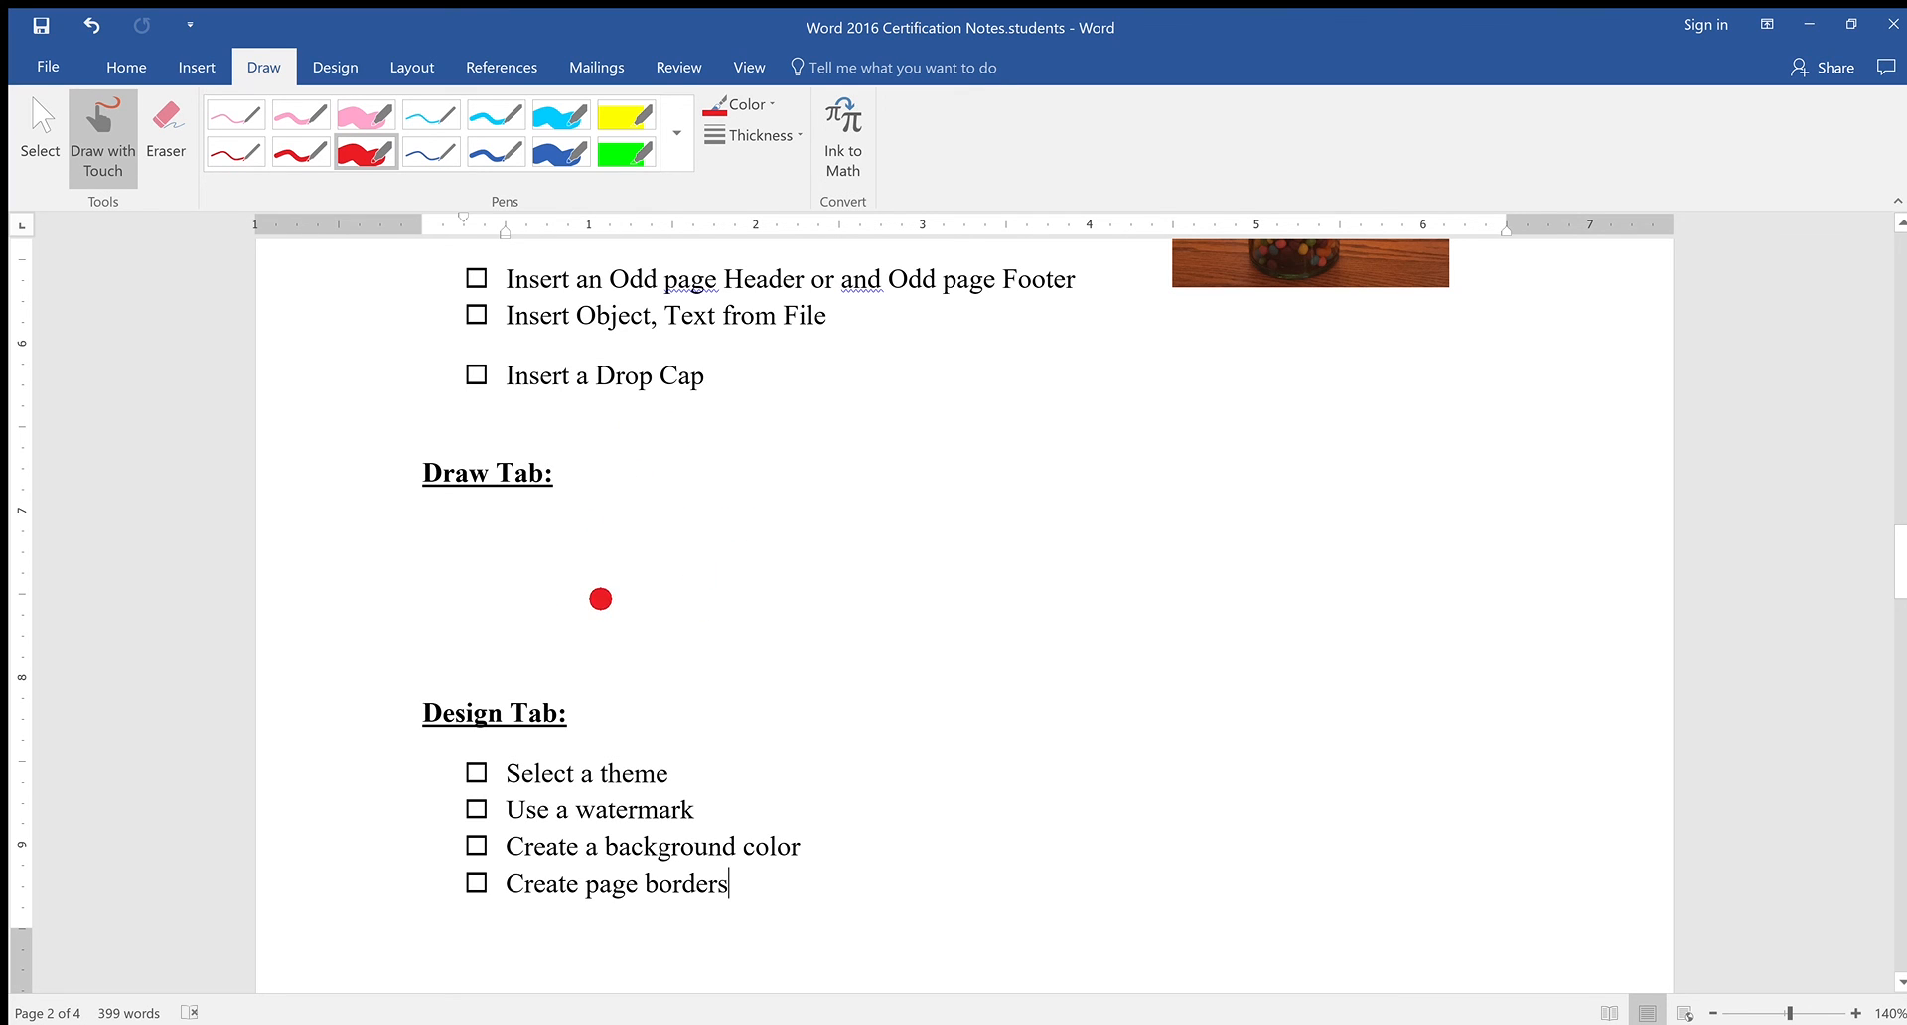
{"action": "scroll", "coordinate": [749, 571], "scroll_direction": "up", "scroll_amount": 5}
{"action": "scroll", "coordinate": [728, 594], "scroll_direction": "down", "scroll_amount": 8}
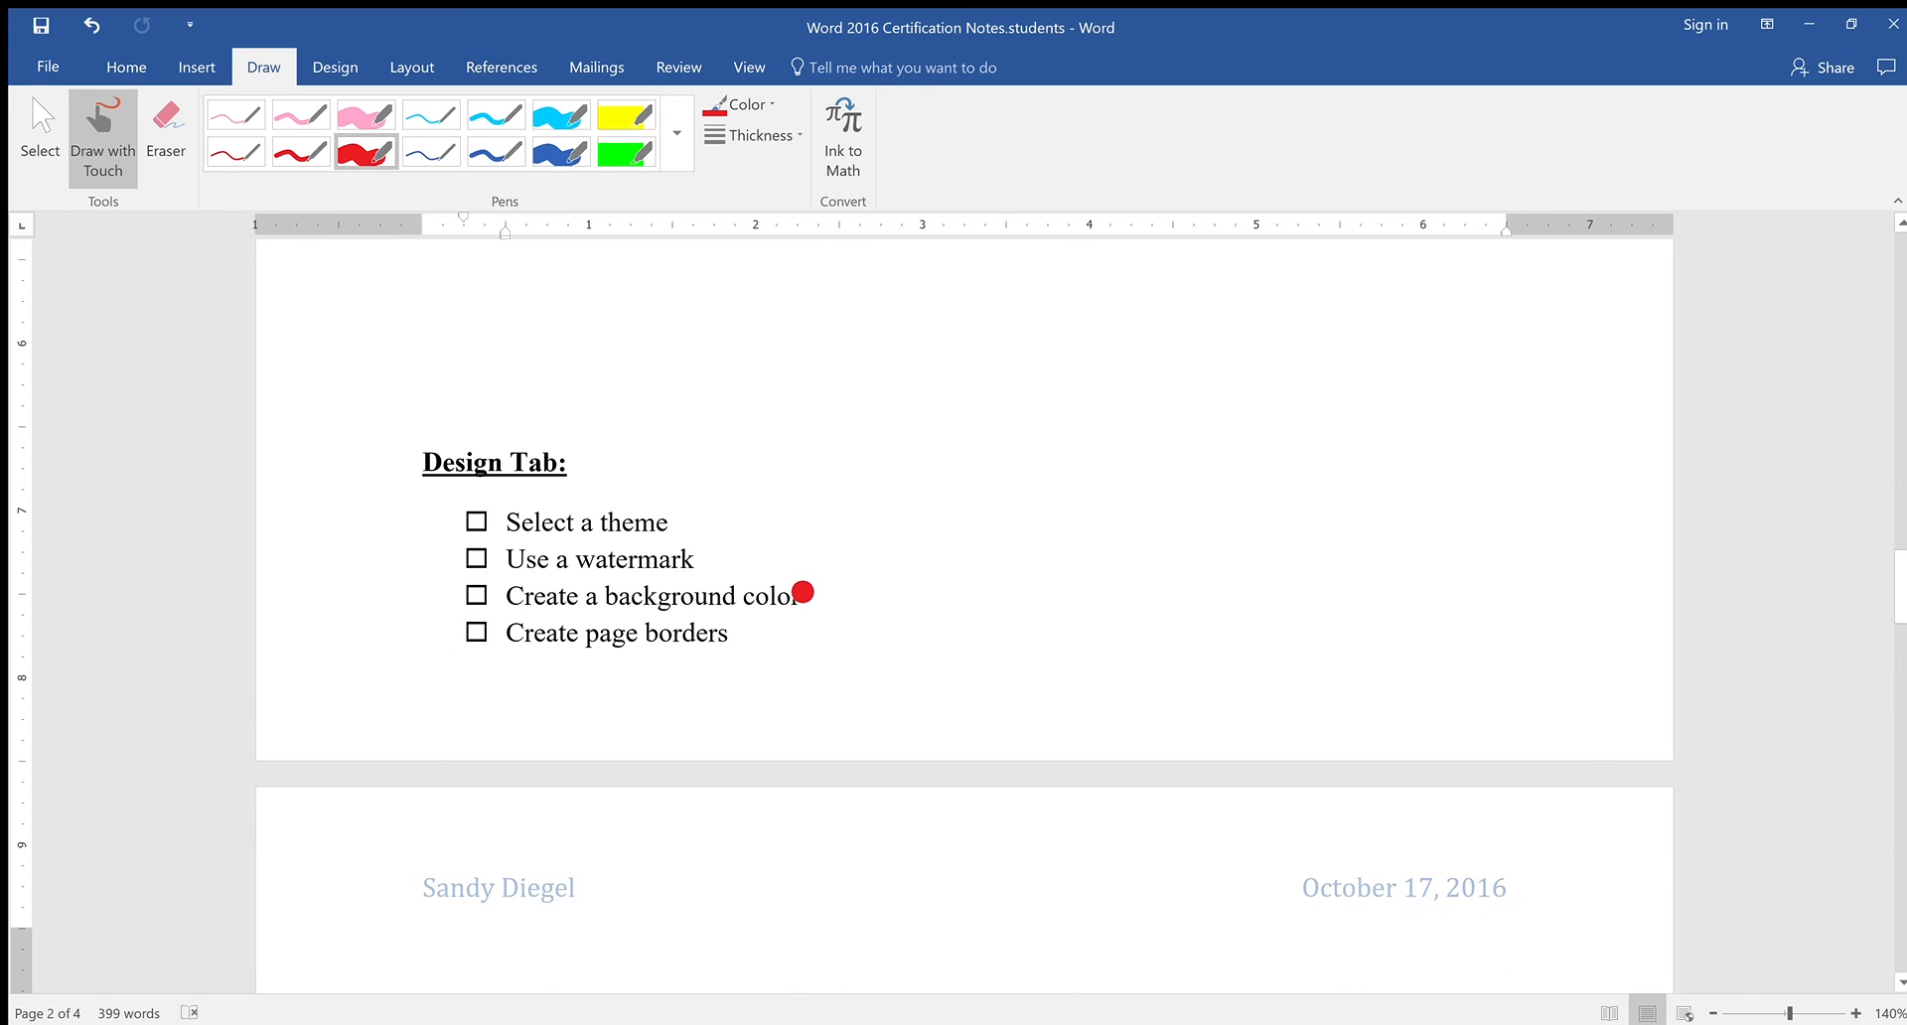
{"action": "scroll", "coordinate": [802, 592], "scroll_direction": "up", "scroll_amount": 4}
{"action": "scroll", "coordinate": [758, 537], "scroll_direction": "down", "scroll_amount": 2}
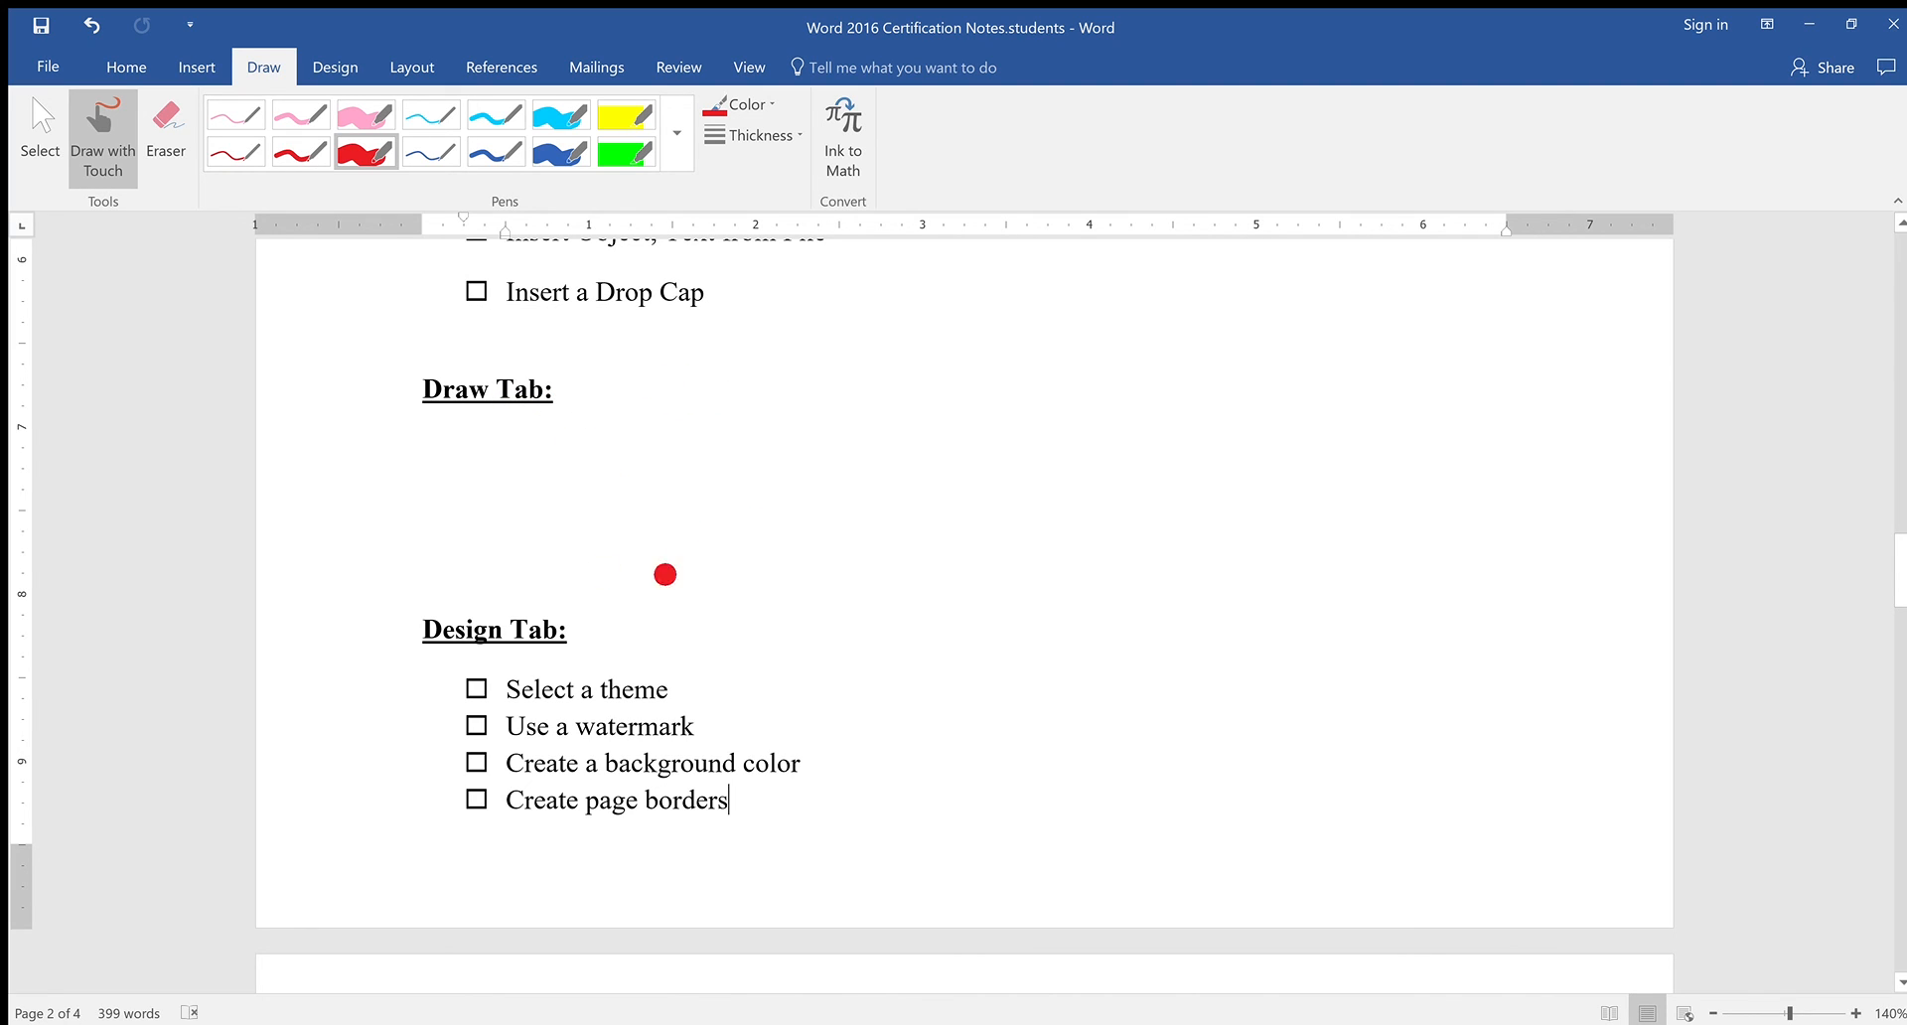
{"action": "left_click", "coordinate": [496, 151]}
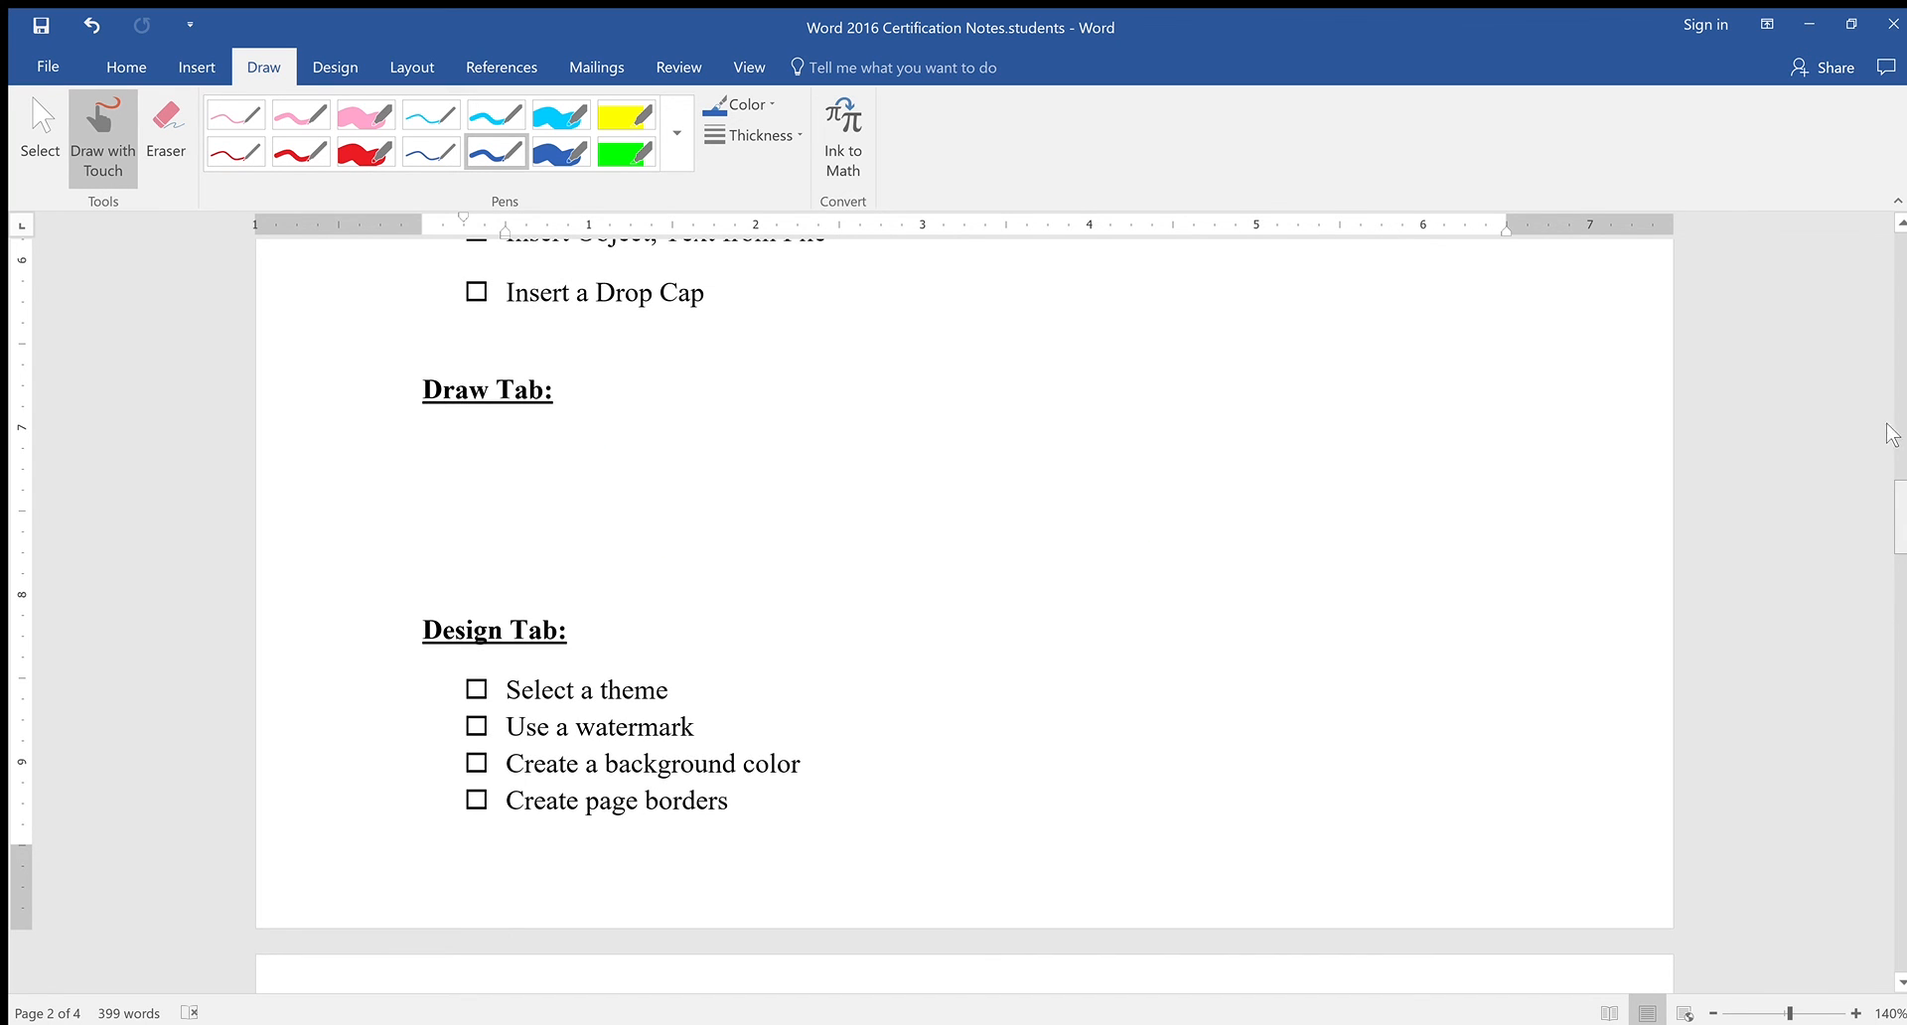
Switch to Select mode, then resume drawing with the blue pen
{"action": "scroll", "coordinate": [1888, 417], "scroll_direction": "up", "scroll_amount": 10}
{"action": "left_click_drag", "start_coordinate": [1862, 239], "coordinate": [1874, 400]}
{"action": "scroll", "coordinate": [1878, 412], "scroll_direction": "down", "scroll_amount": 20}
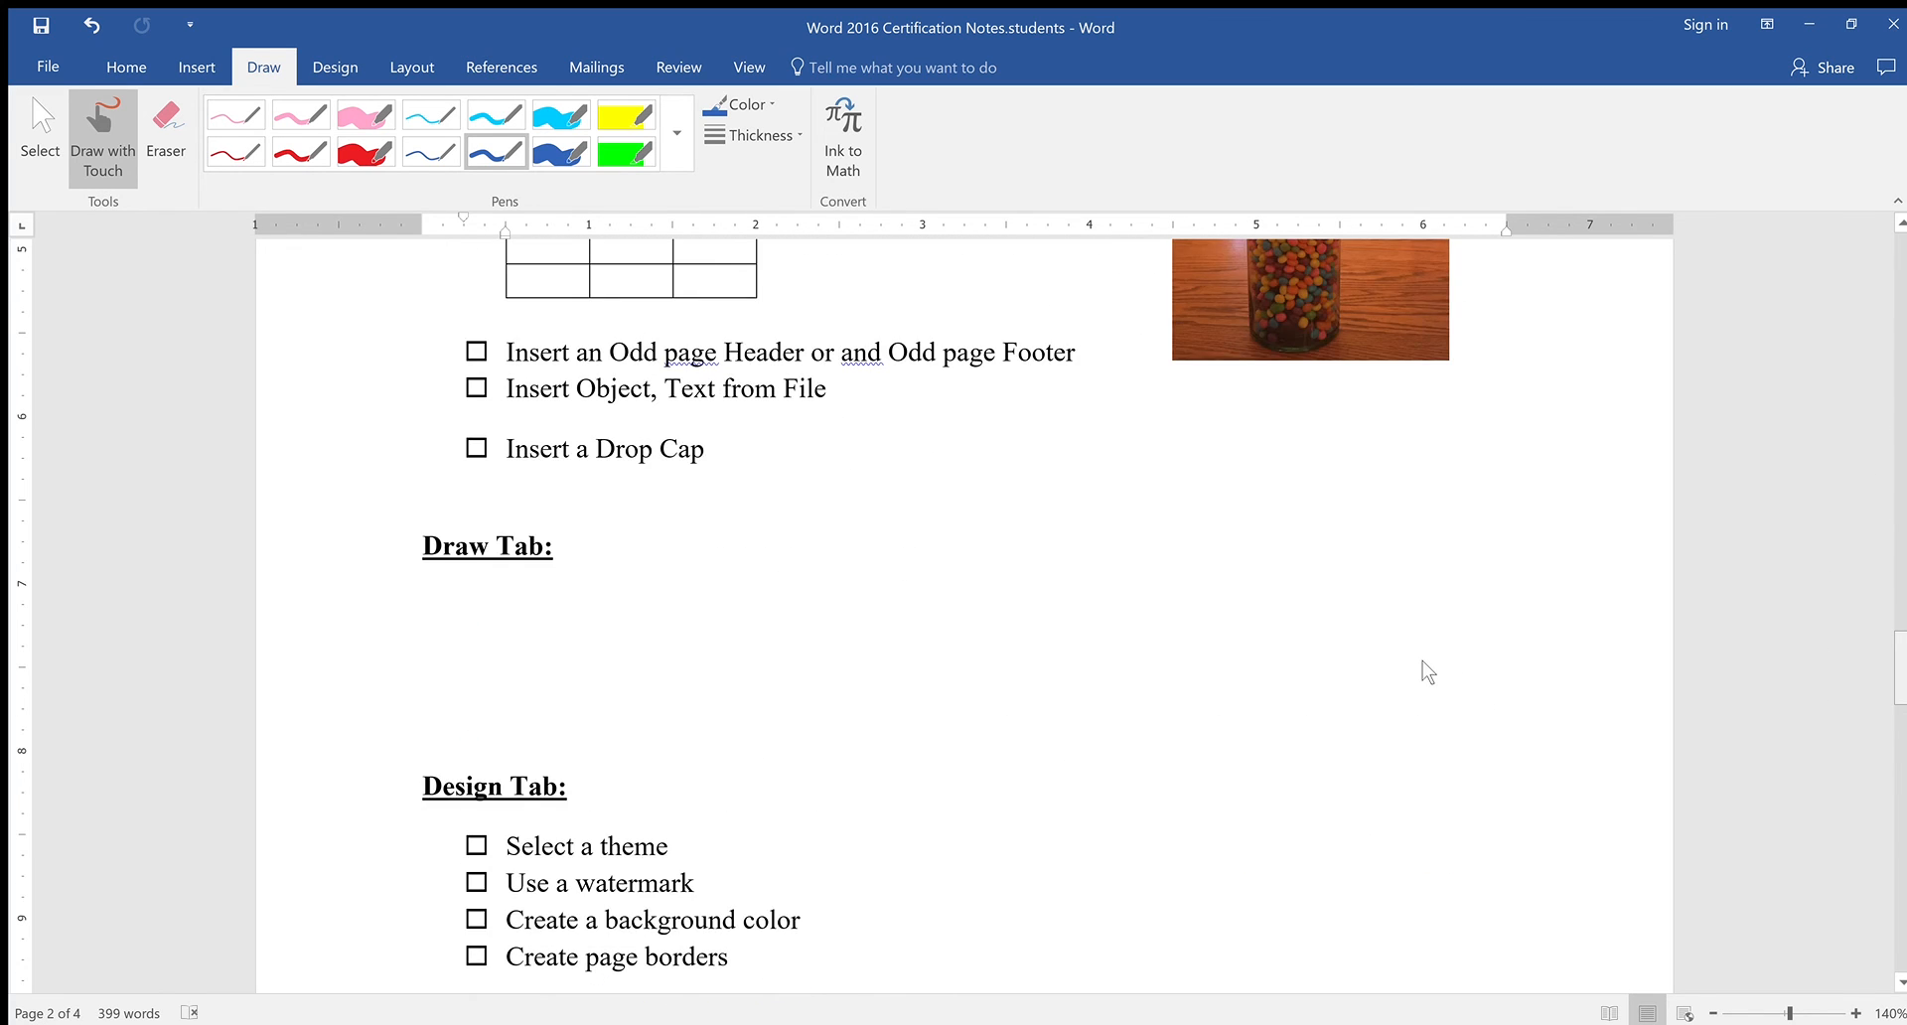
{"action": "scroll", "coordinate": [1424, 659], "scroll_direction": "down", "scroll_amount": 2}
{"action": "scroll", "coordinate": [1424, 659], "scroll_direction": "up", "scroll_amount": 8}
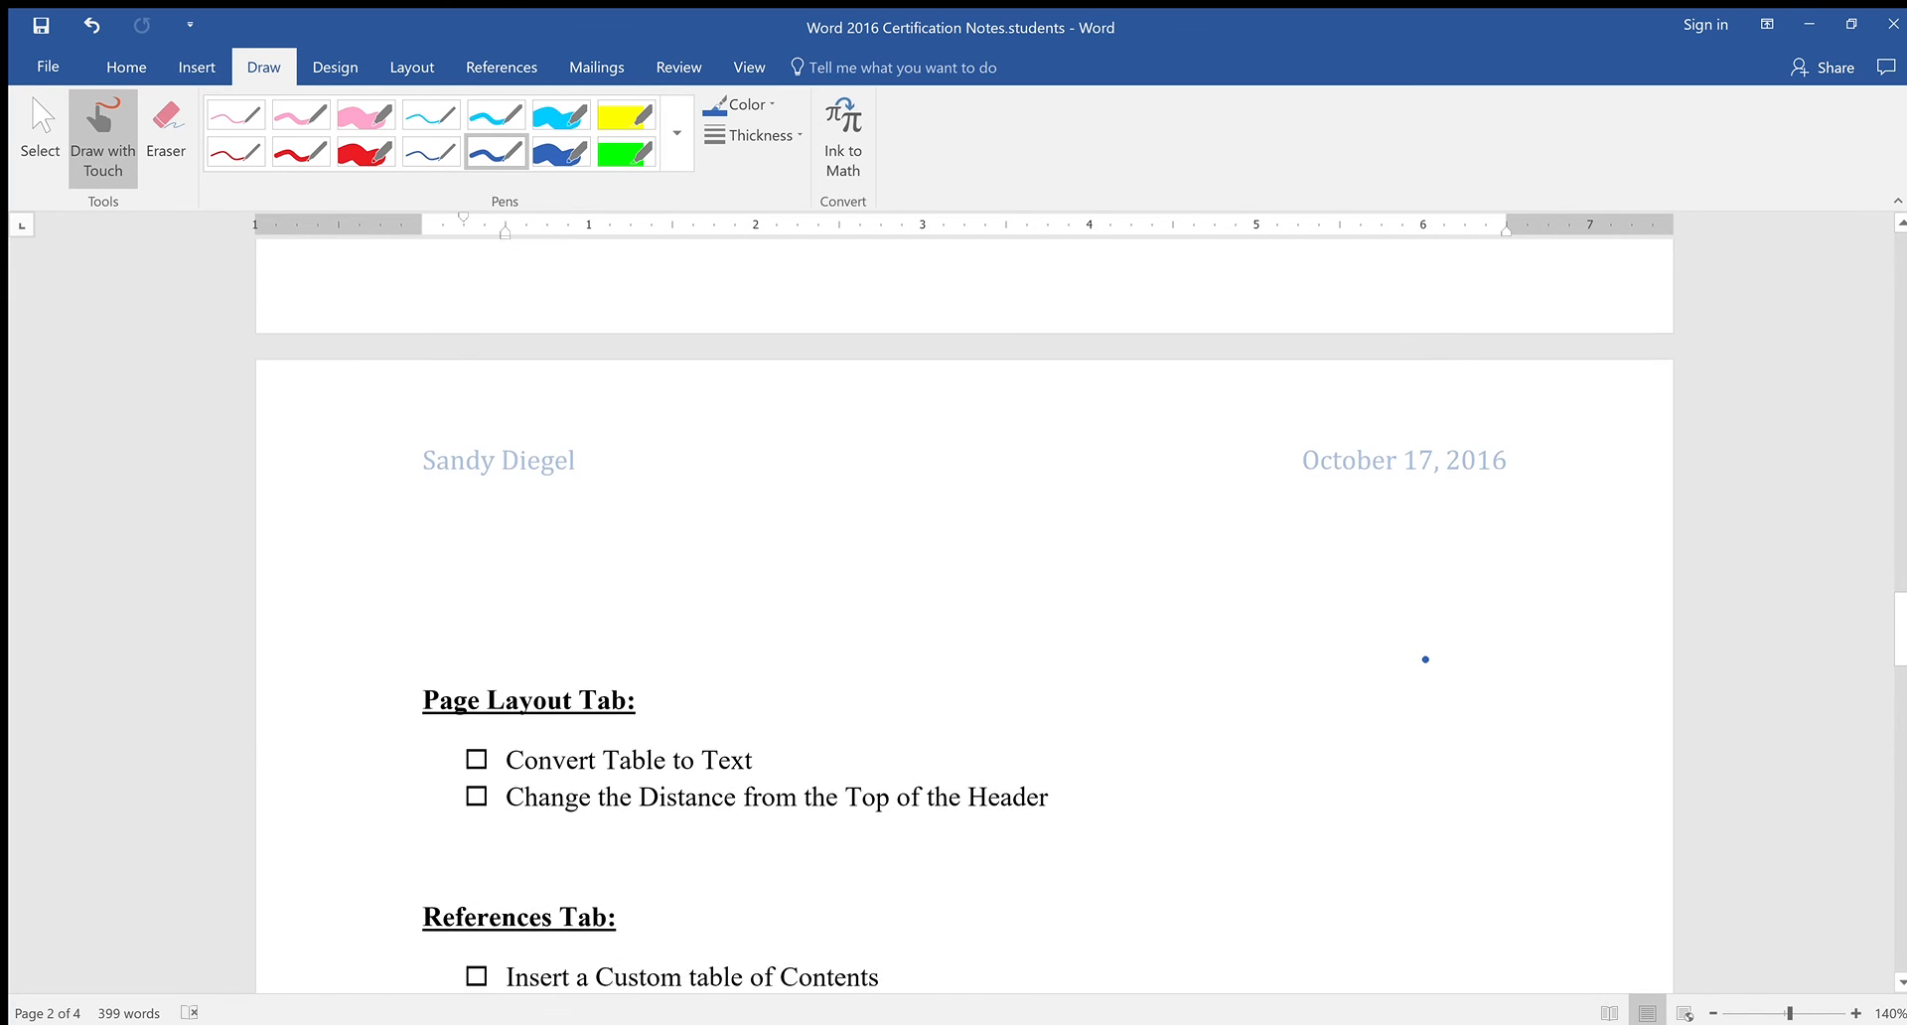
{"action": "scroll", "coordinate": [1426, 659], "scroll_direction": "up", "scroll_amount": 11}
{"action": "scroll", "coordinate": [1426, 660], "scroll_direction": "down", "scroll_amount": 1}
{"action": "scroll", "coordinate": [1425, 660], "scroll_direction": "down", "scroll_amount": 6}
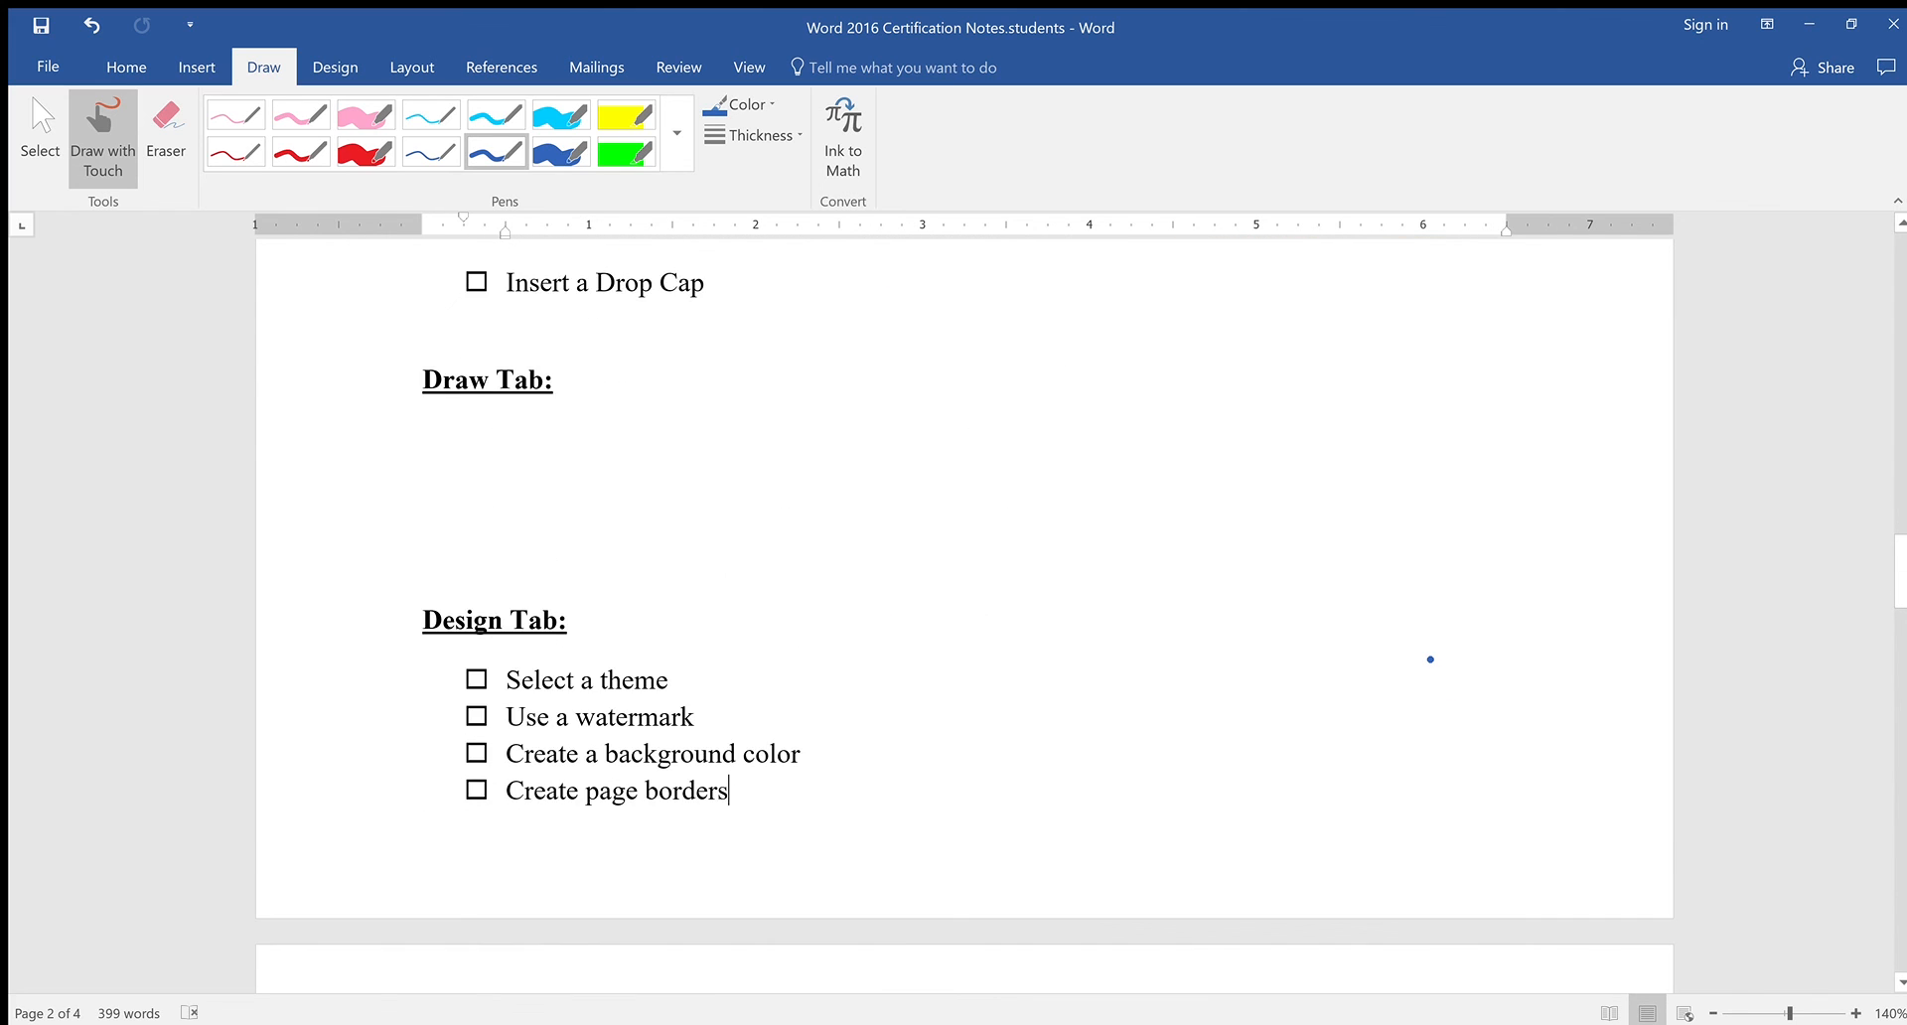
{"action": "scroll", "coordinate": [1430, 660], "scroll_direction": "down", "scroll_amount": 1}
{"action": "scroll", "coordinate": [1440, 659], "scroll_direction": "up", "scroll_amount": 4}
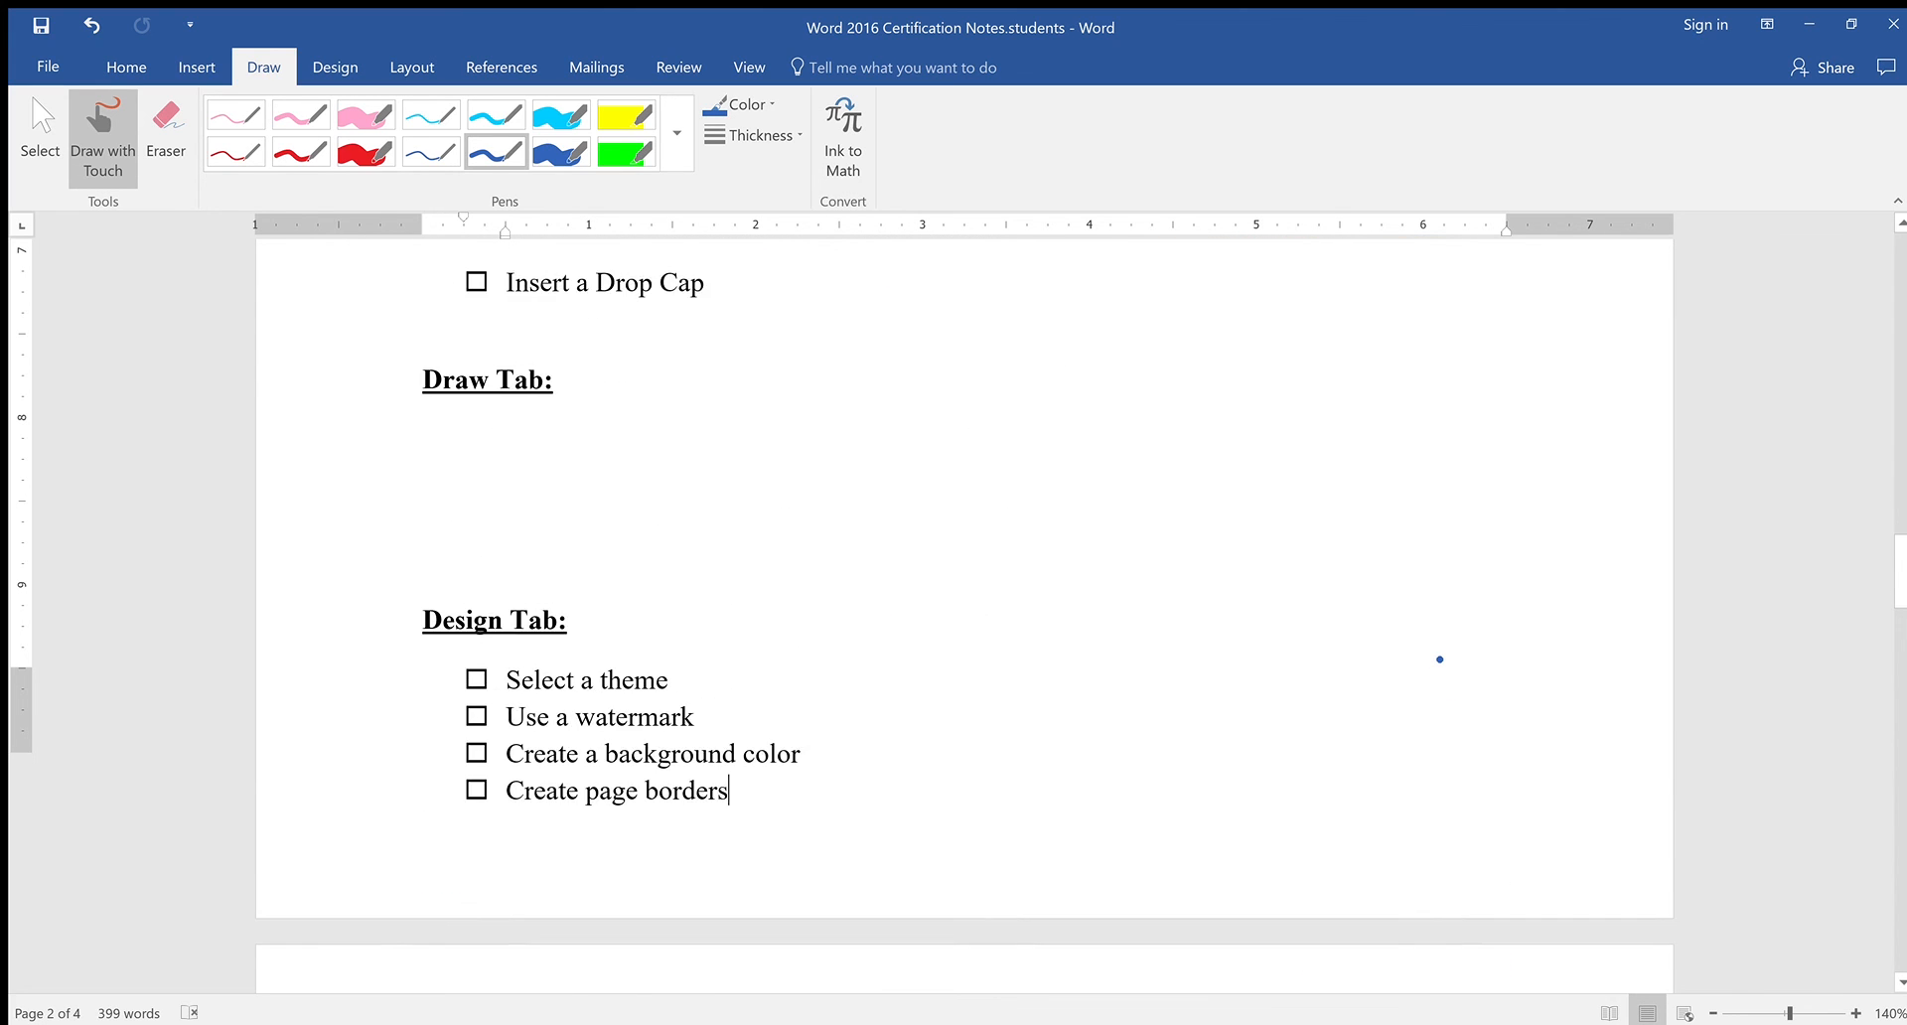
{"action": "scroll", "coordinate": [675, 632], "scroll_direction": "down", "scroll_amount": 1}
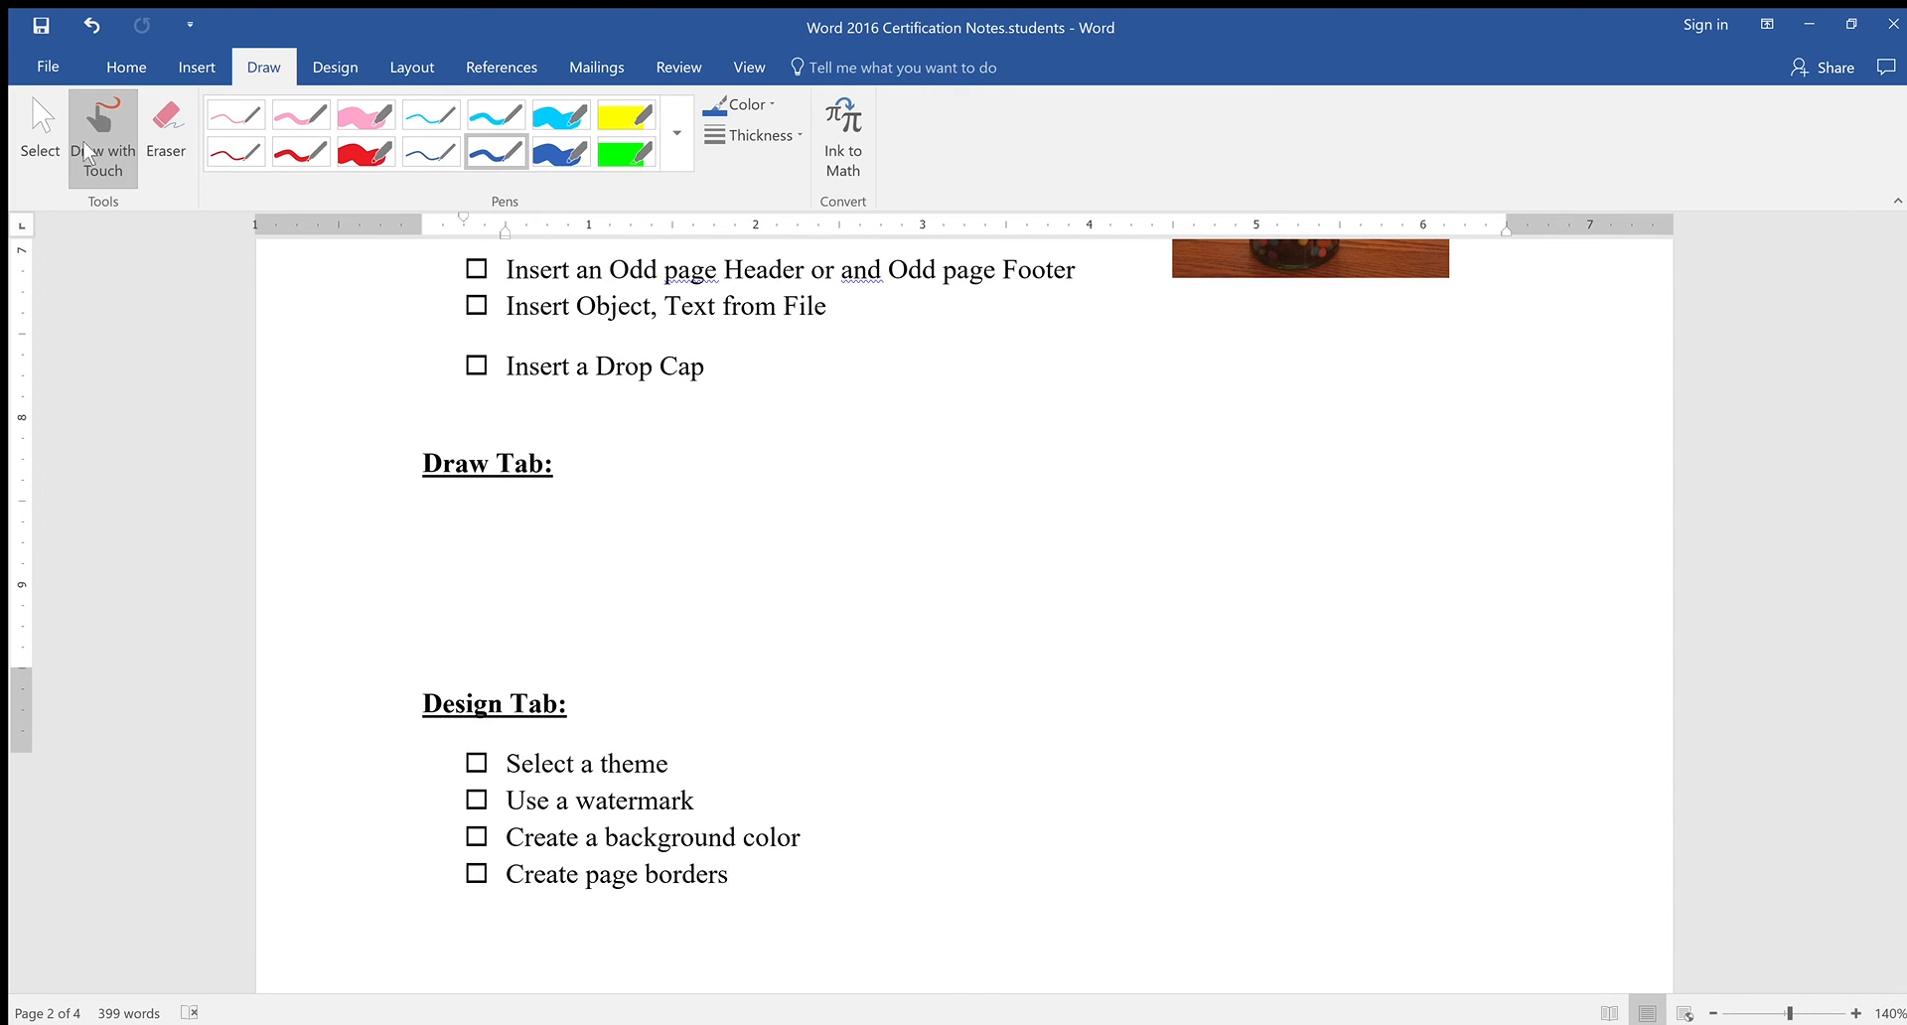
{"action": "left_click", "coordinate": [39, 129]}
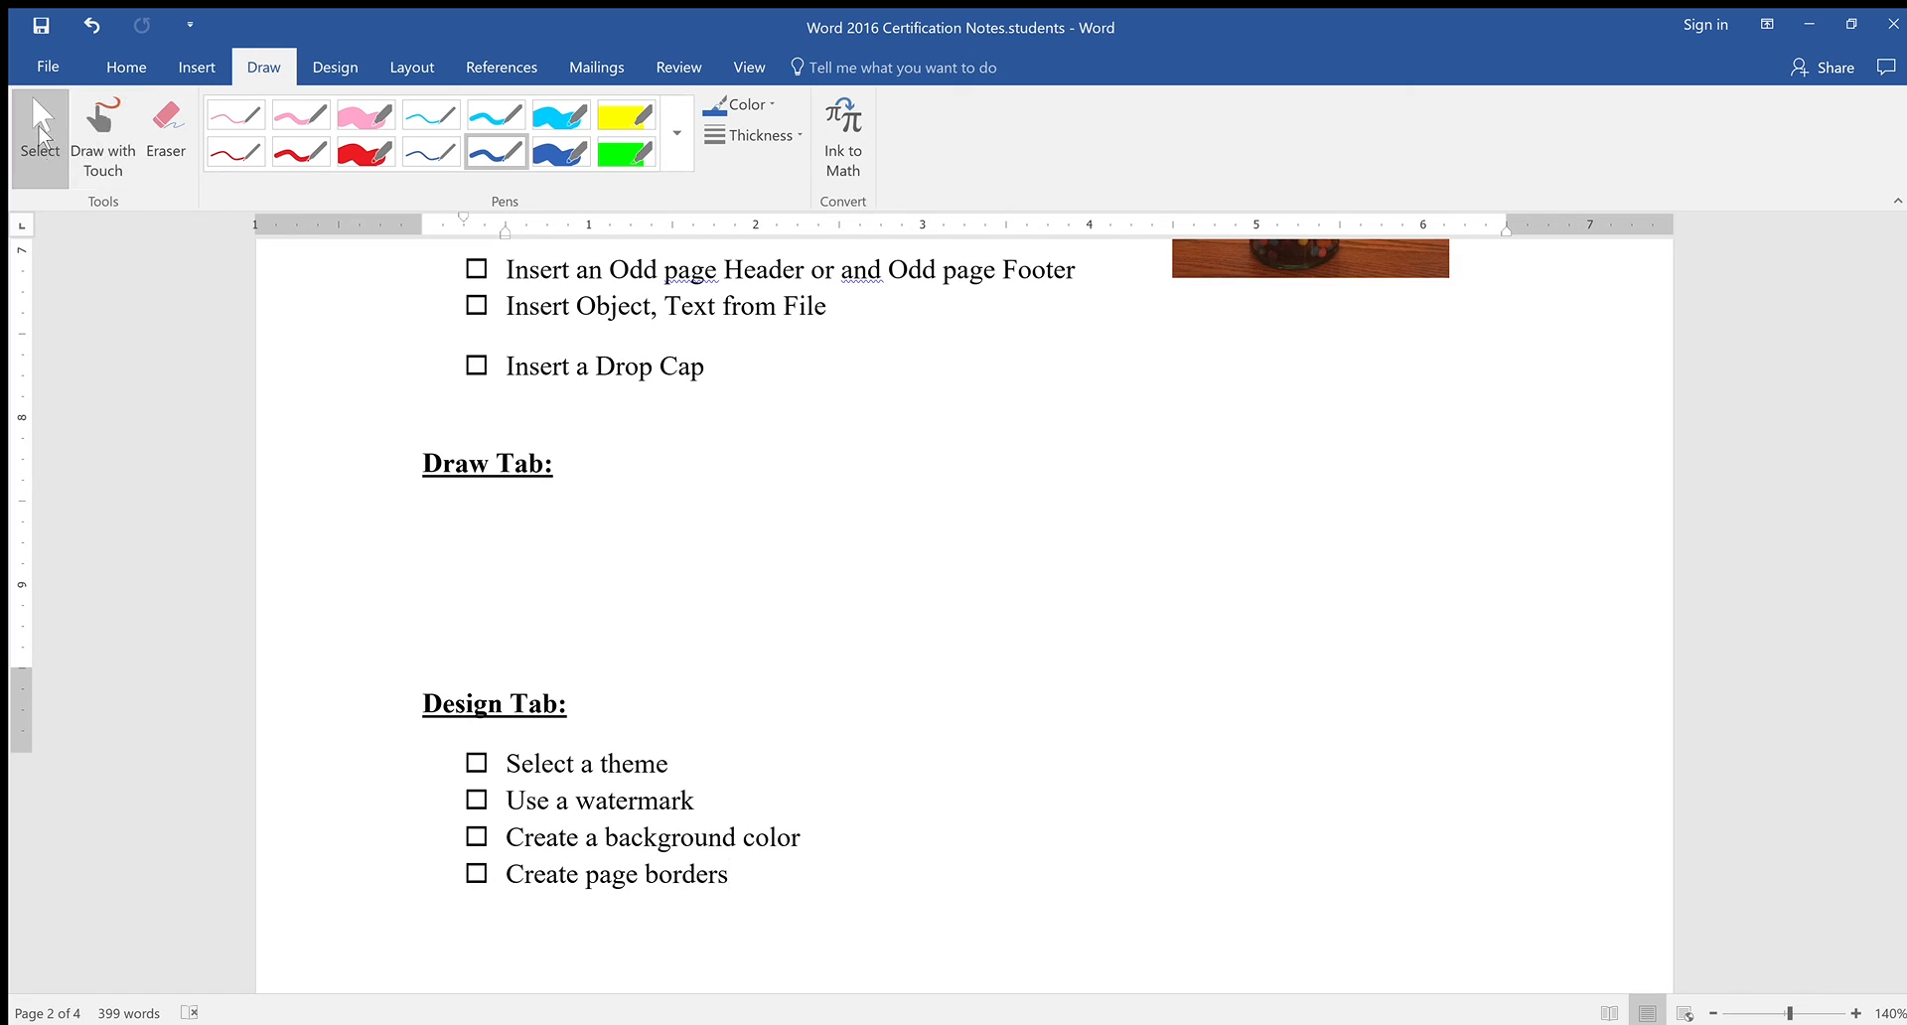
{"action": "left_click", "coordinate": [496, 152]}
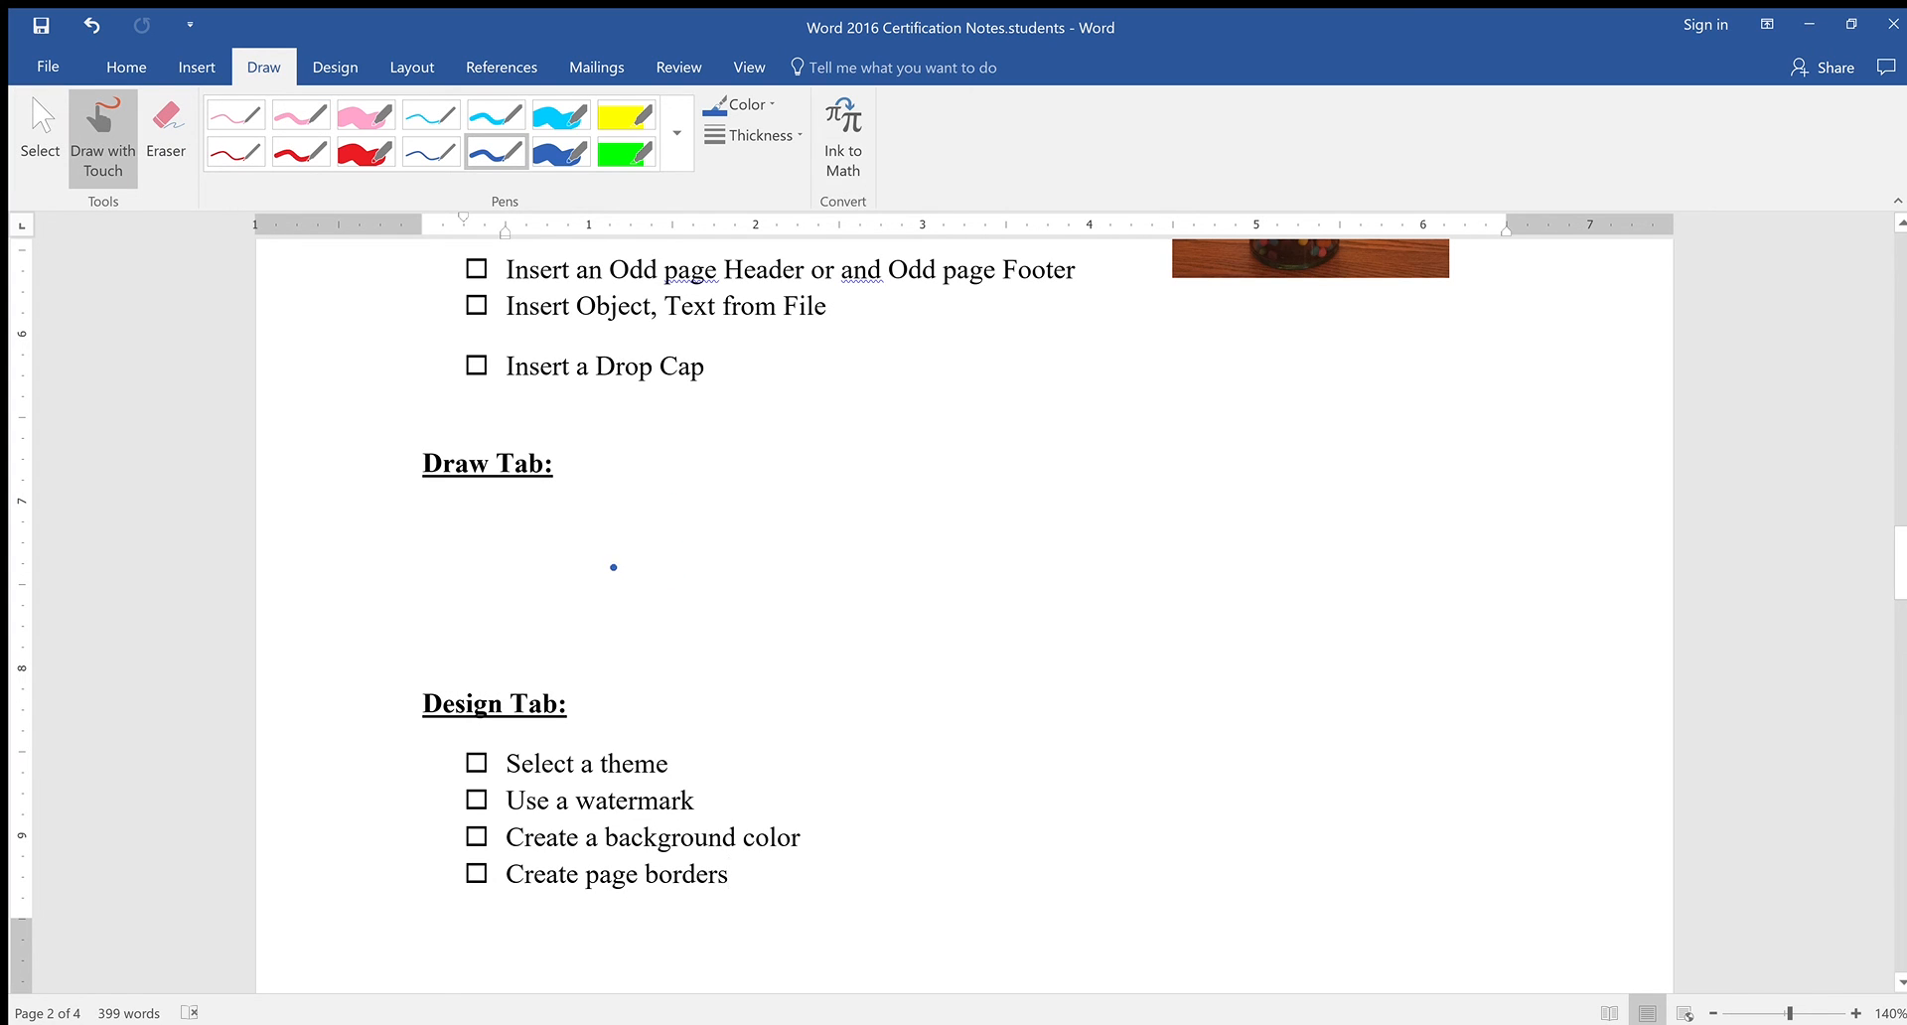
Make the thin pink pen the current ink, then return to Select mode
{"action": "scroll", "coordinate": [716, 481], "scroll_direction": "up", "scroll_amount": 1}
{"action": "scroll", "coordinate": [716, 481], "scroll_direction": "down", "scroll_amount": 1}
{"action": "scroll", "coordinate": [964, 616], "scroll_direction": "down", "scroll_amount": 1}
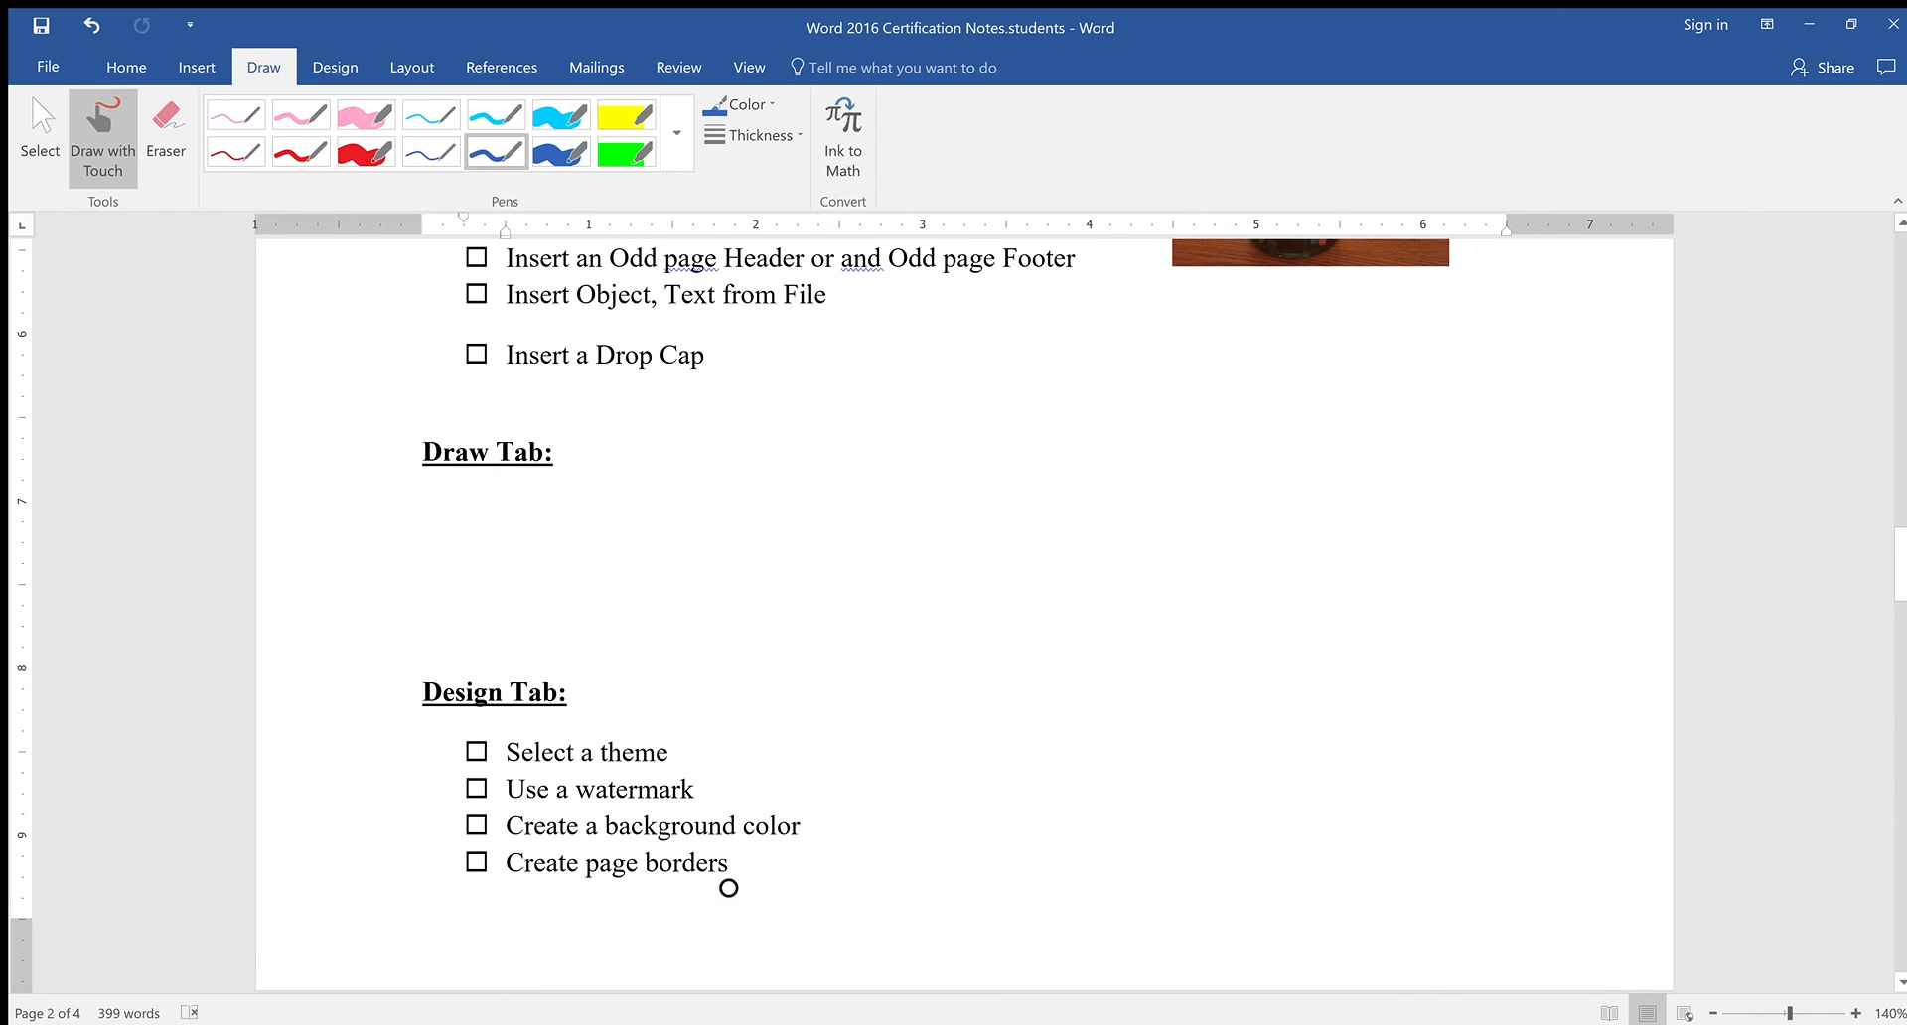
{"action": "left_click", "coordinate": [40, 134]}
{"action": "left_click", "coordinate": [298, 116]}
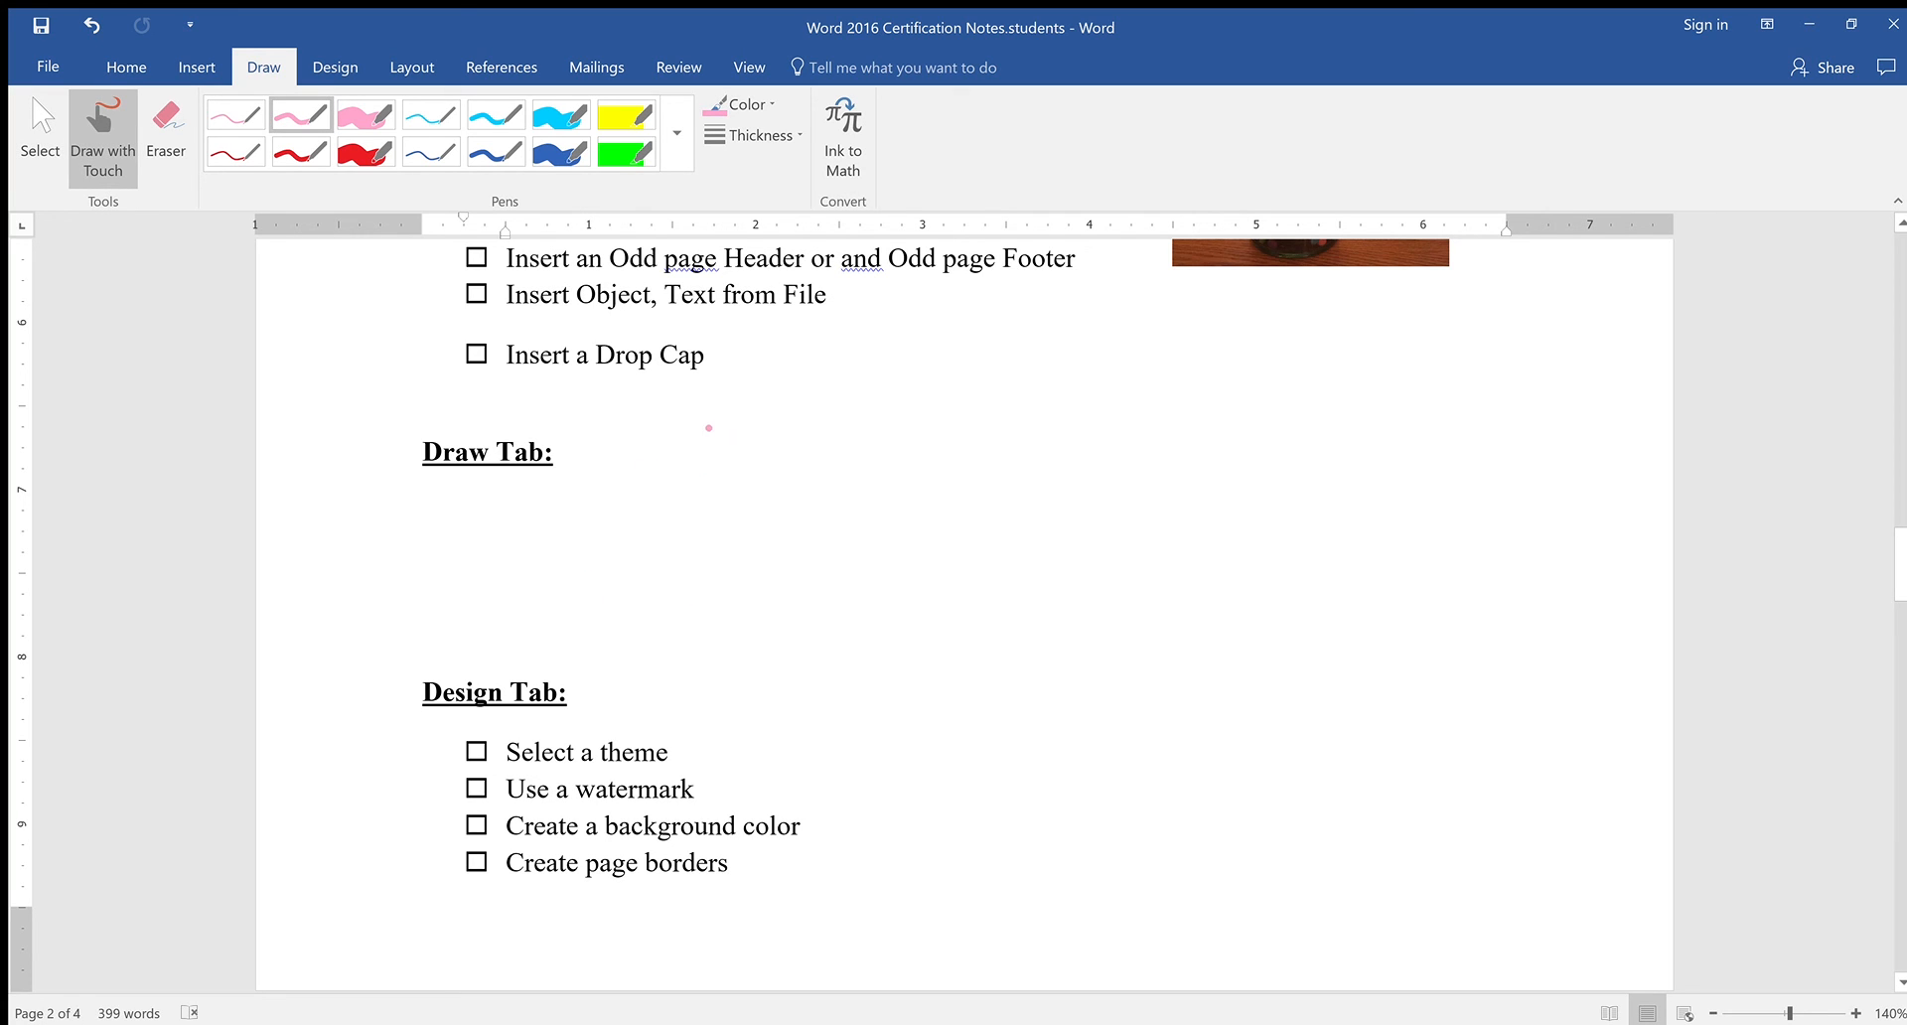
{"action": "left_click", "coordinate": [40, 129]}
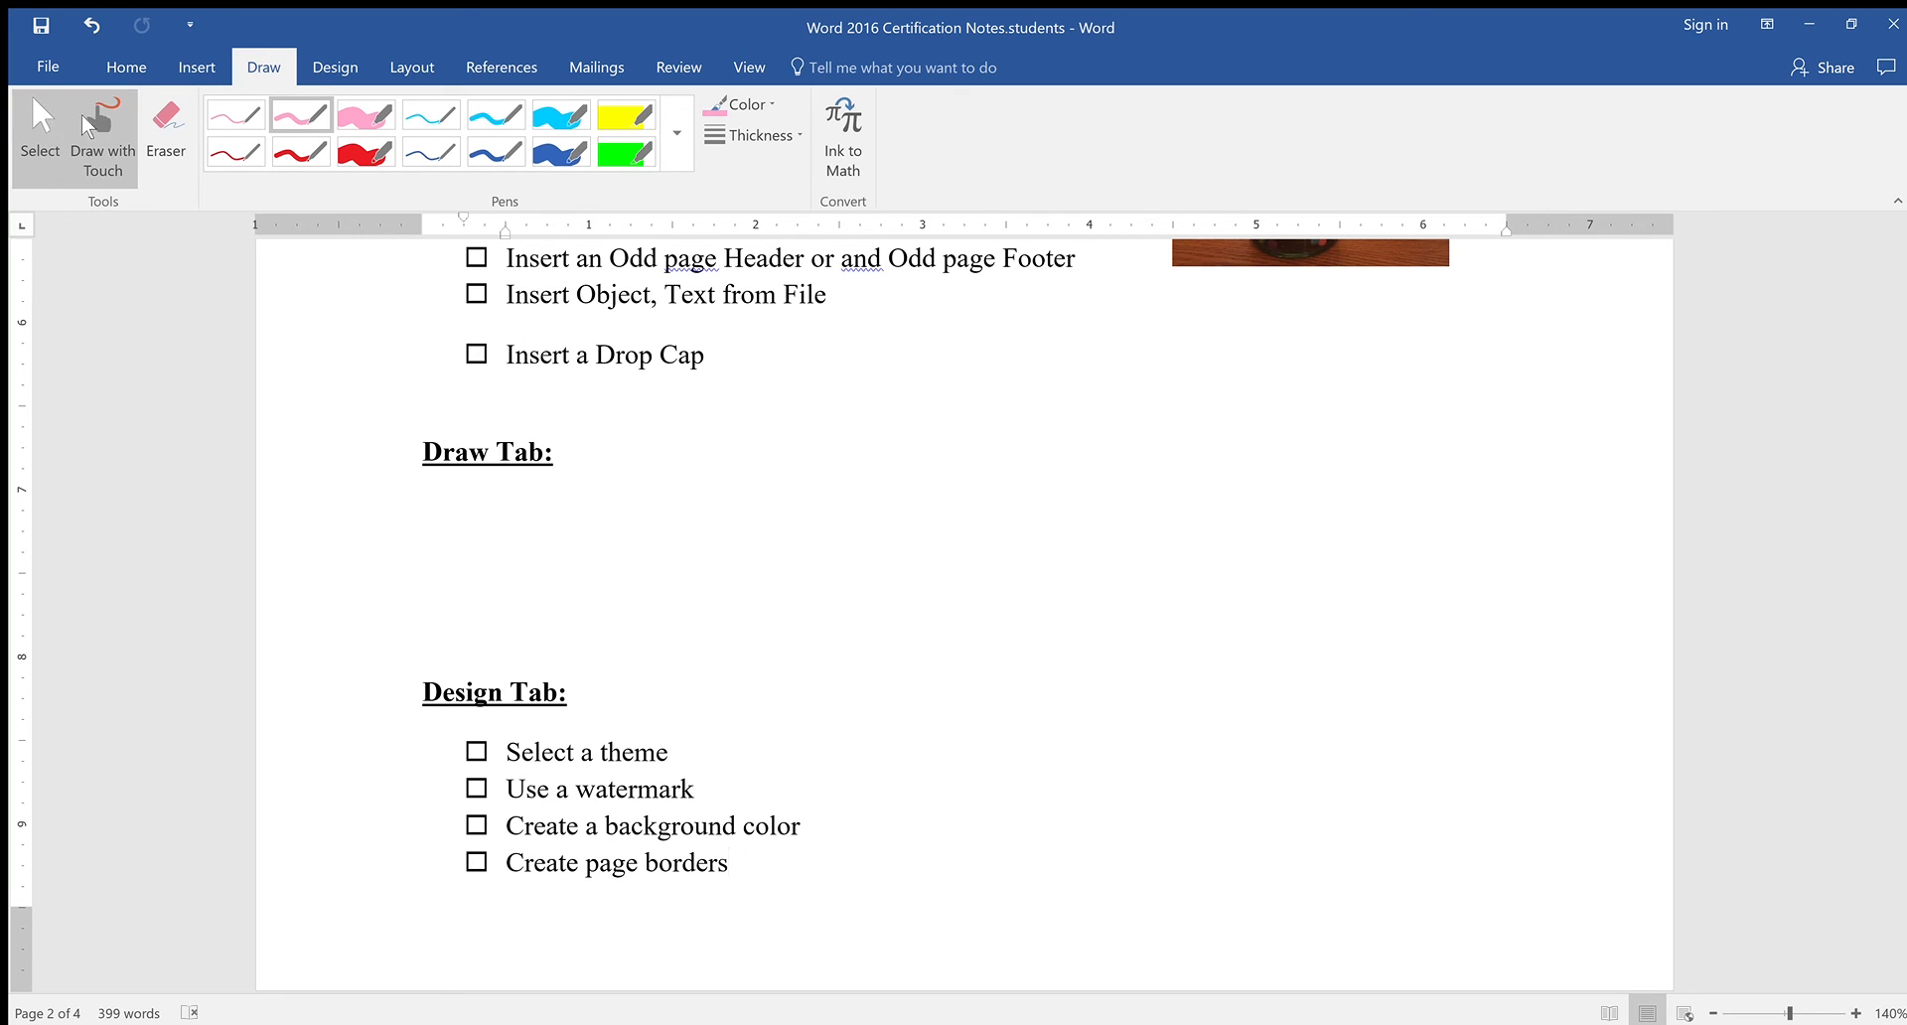